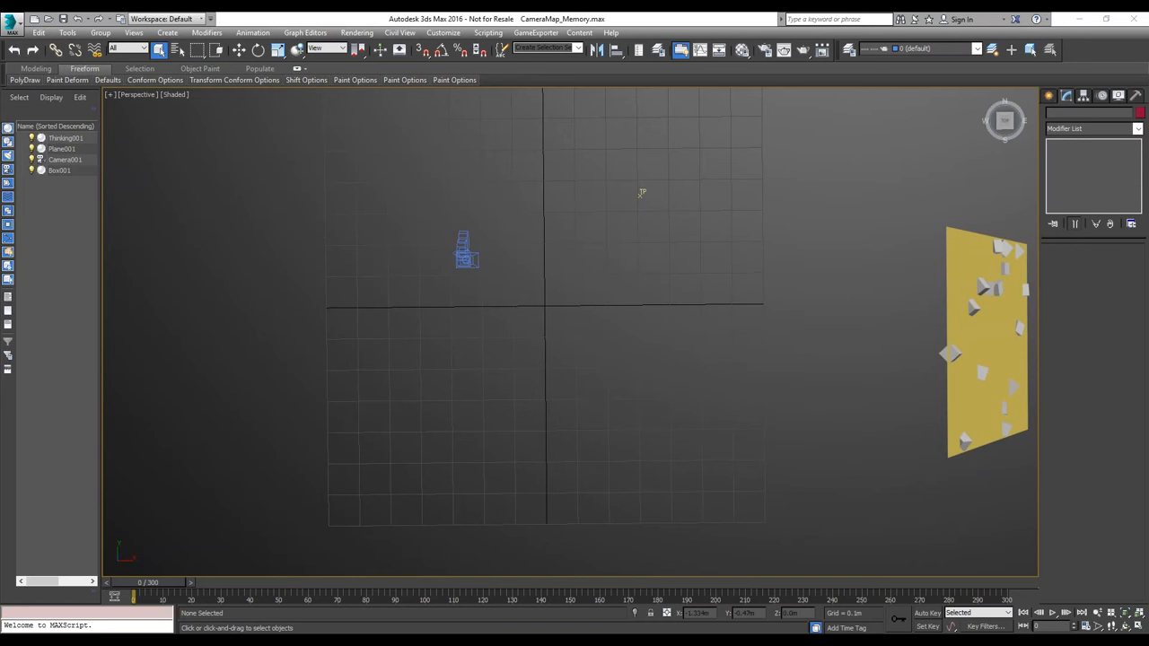
# - Play the particle animation to frame 91 and show Material #502 shaded in the viewport
pyautogui.click(1052, 613)
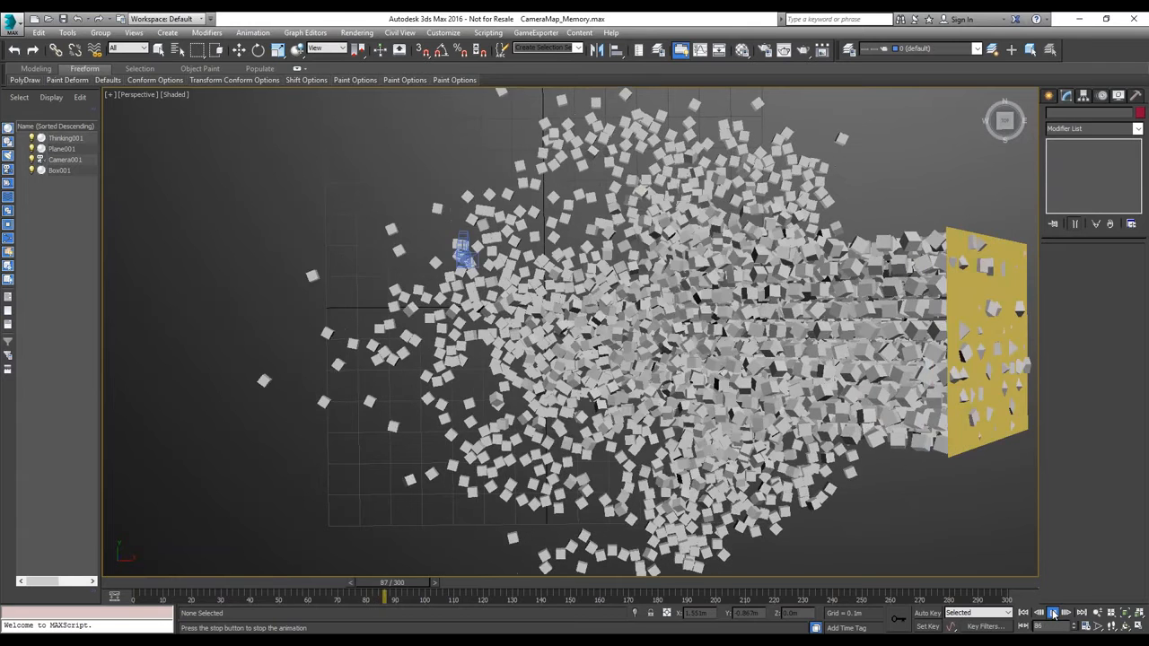
pyautogui.press('/')
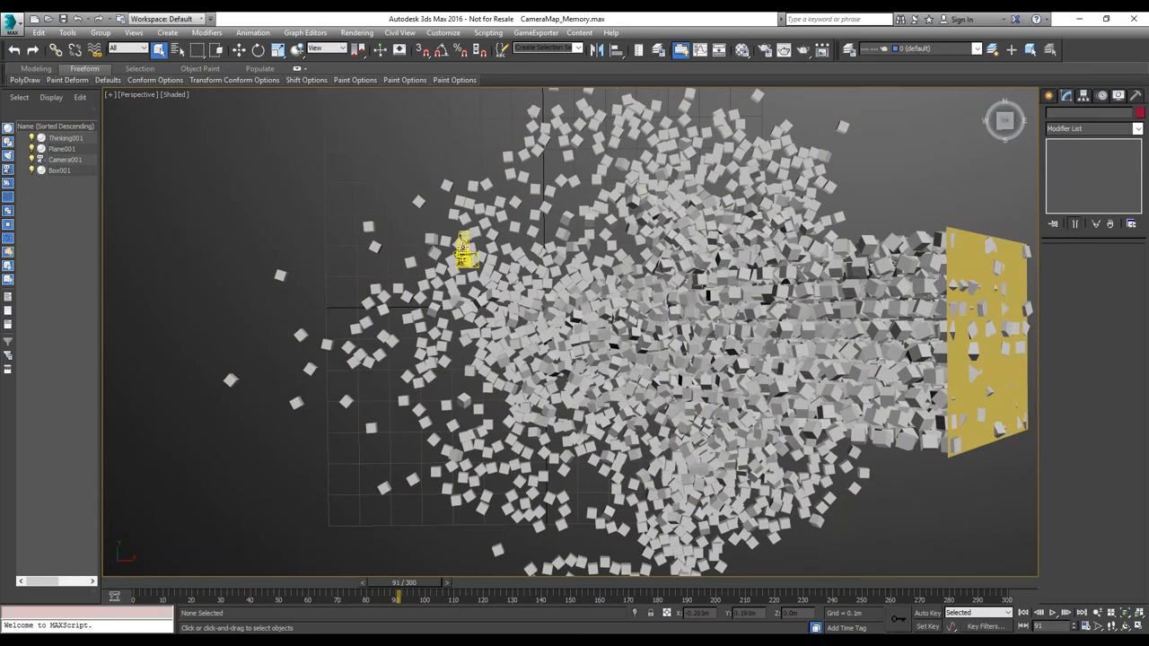
pyautogui.press('m')
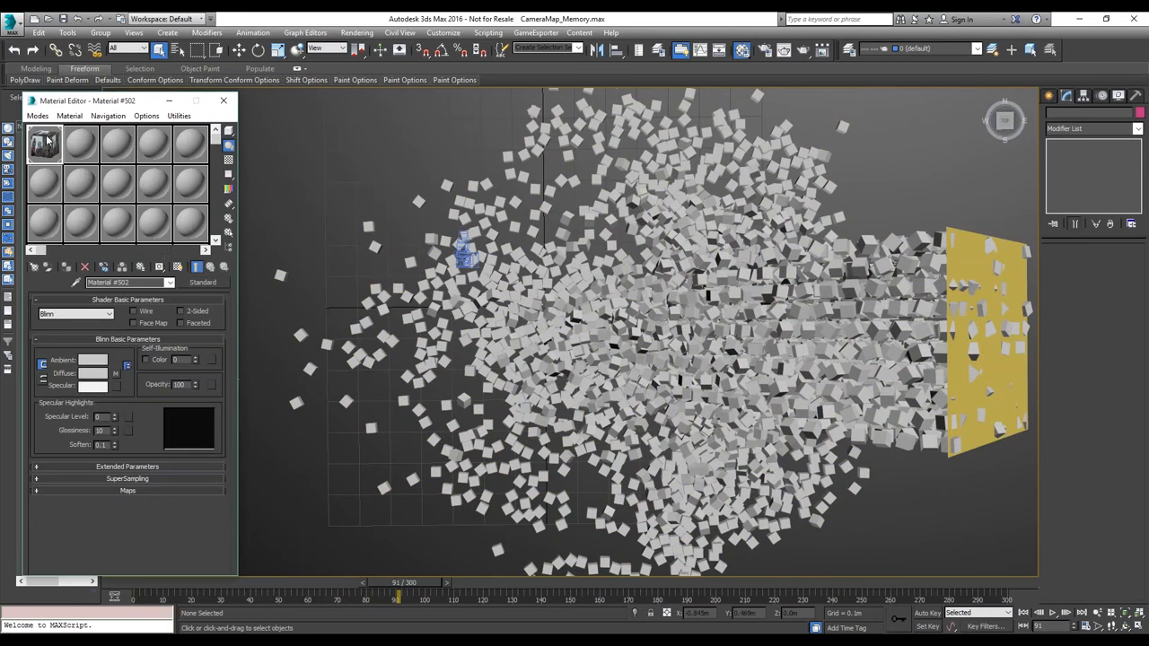
pyautogui.click(177, 267)
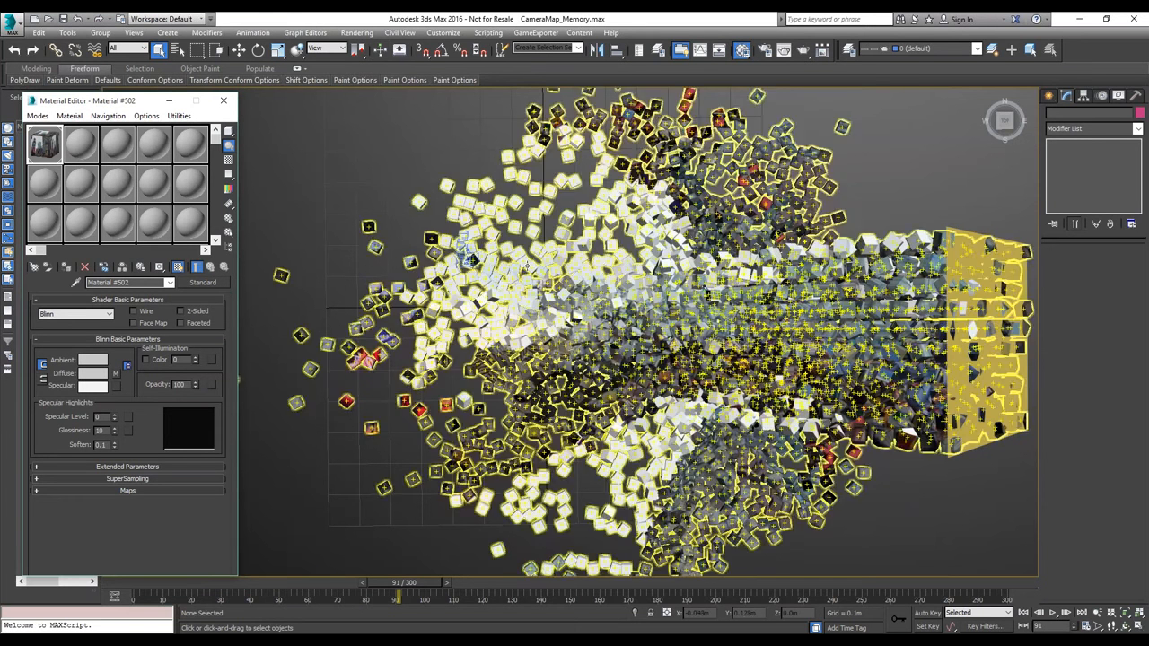
# - Select Camera001 and play the particle animation on to frame 218
pyautogui.click(465, 256)
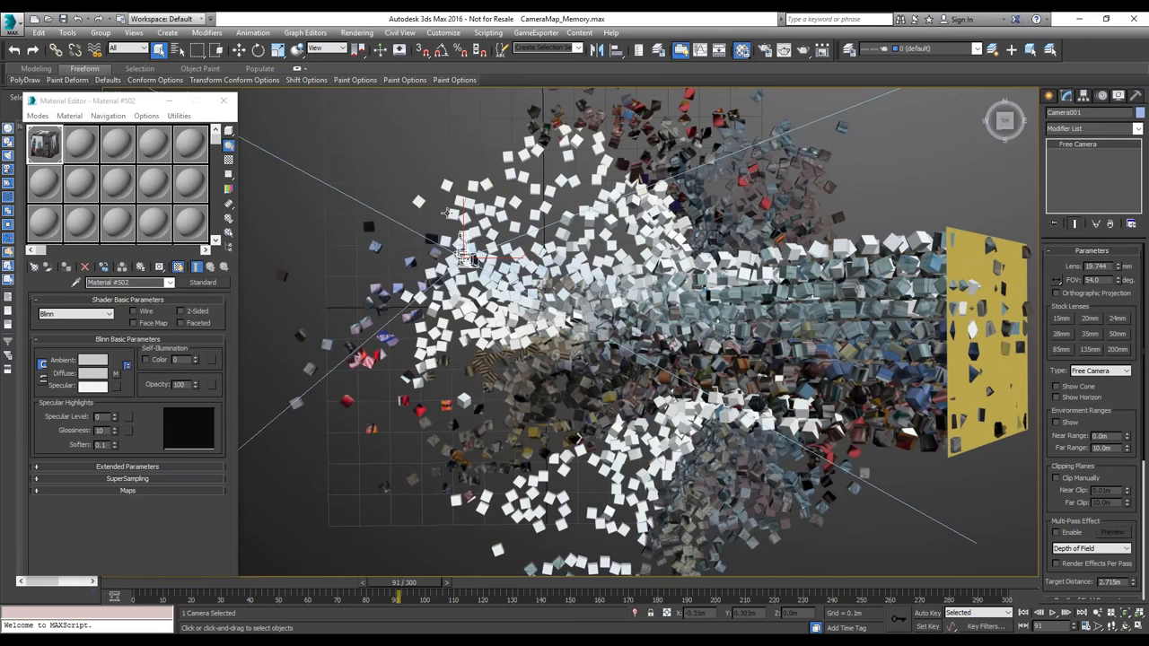
pyautogui.press('m')
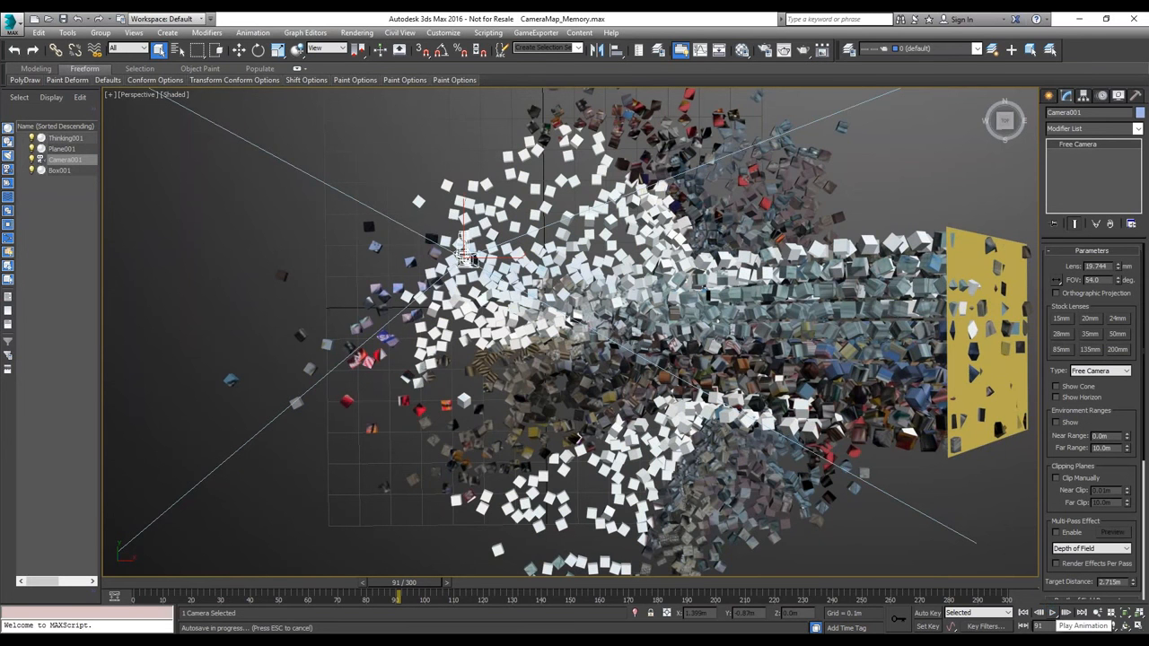
pyautogui.click(1052, 612)
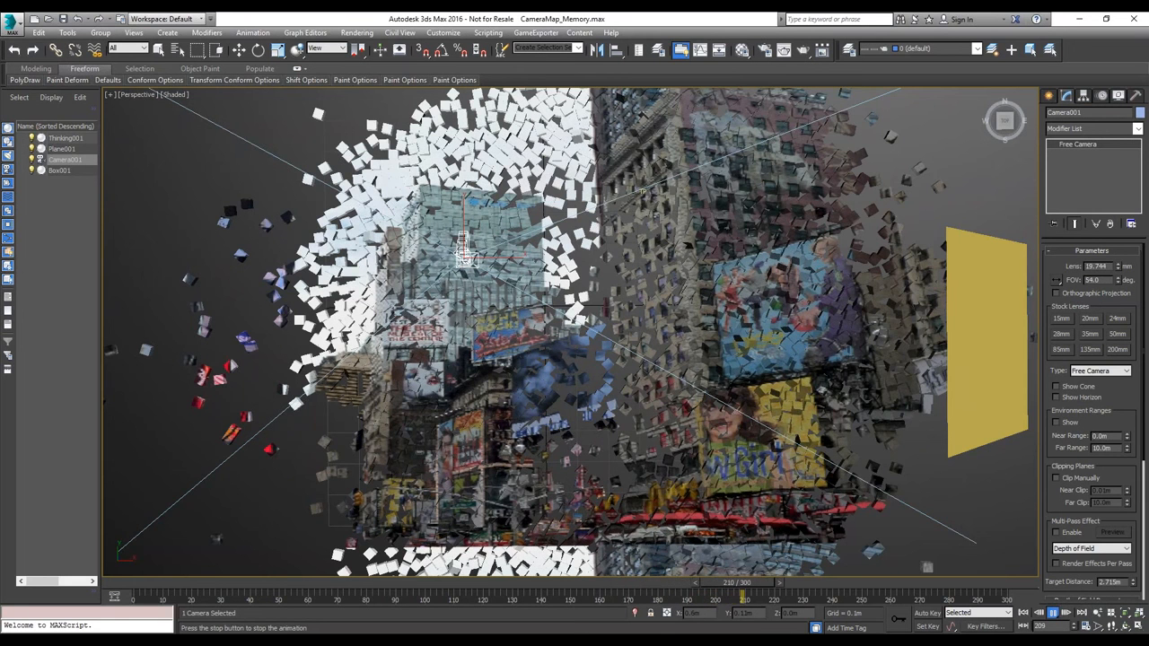
pyautogui.click(1054, 613)
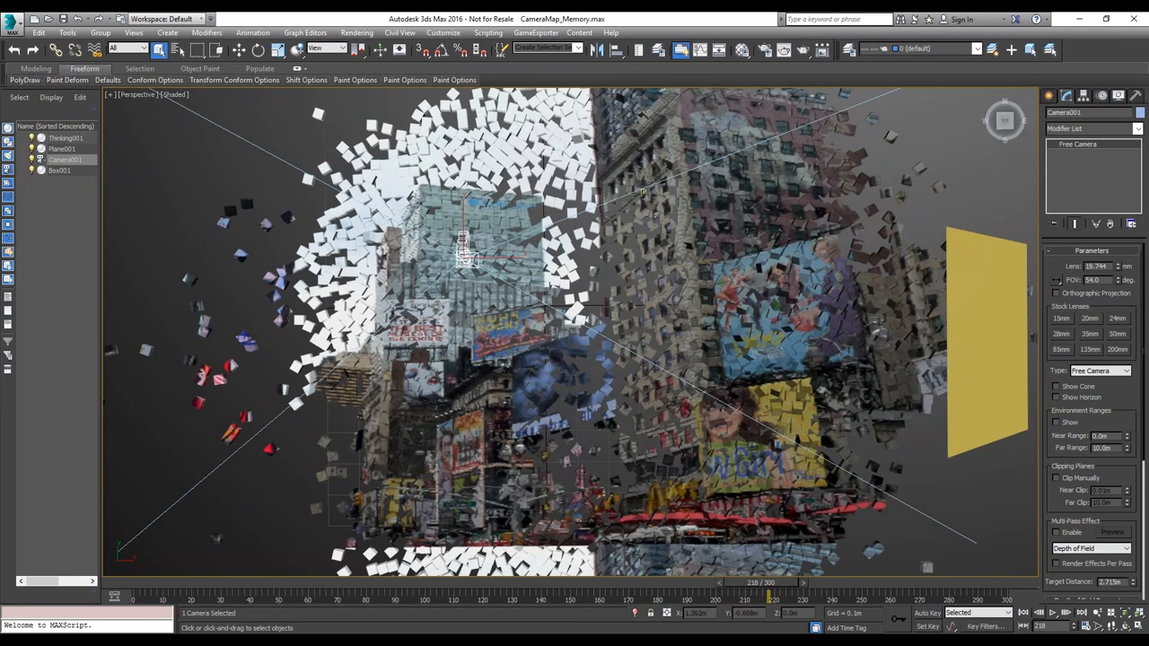
# - Open the Thinking001 particle setup and examine the CameraMap operator's camera and memory settings
pyautogui.click(801, 324)
pyautogui.click(1091, 266)
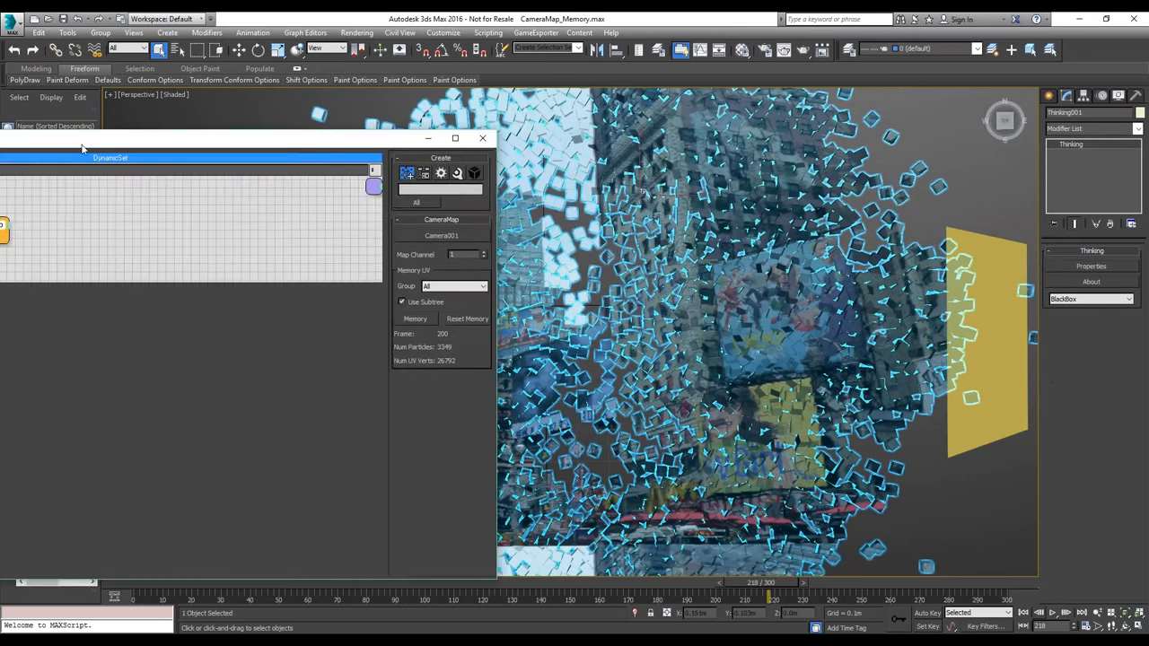
pyautogui.moveTo(103, 145); pyautogui.dragTo(528, 105)
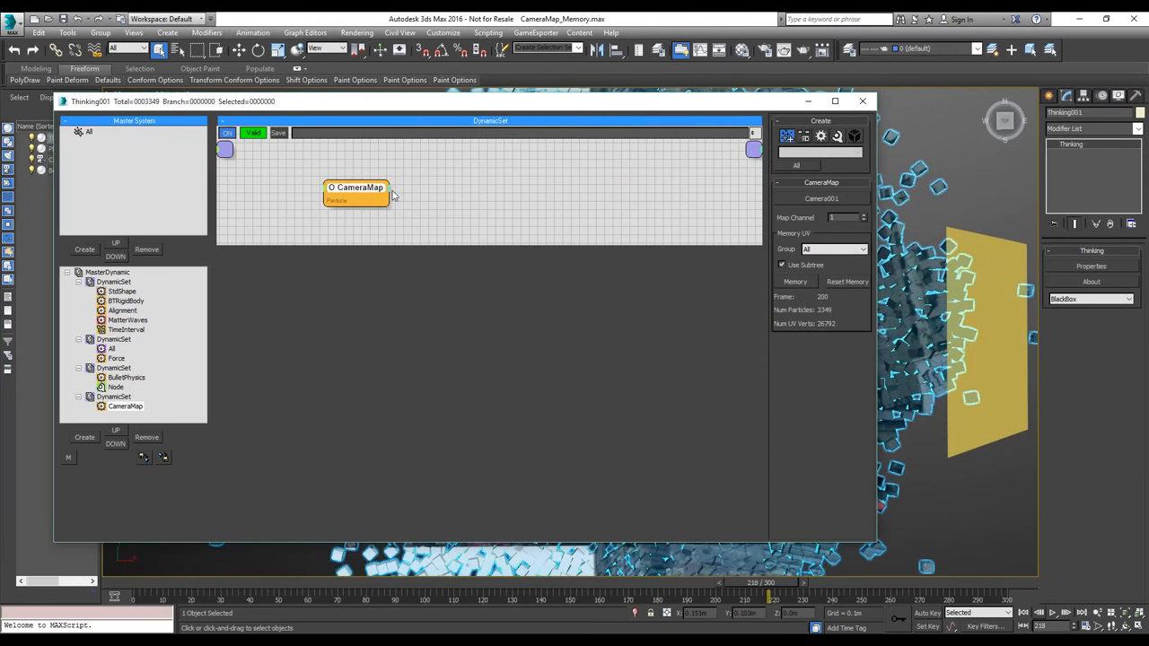
pyautogui.moveTo(402, 193); pyautogui.dragTo(435, 187)
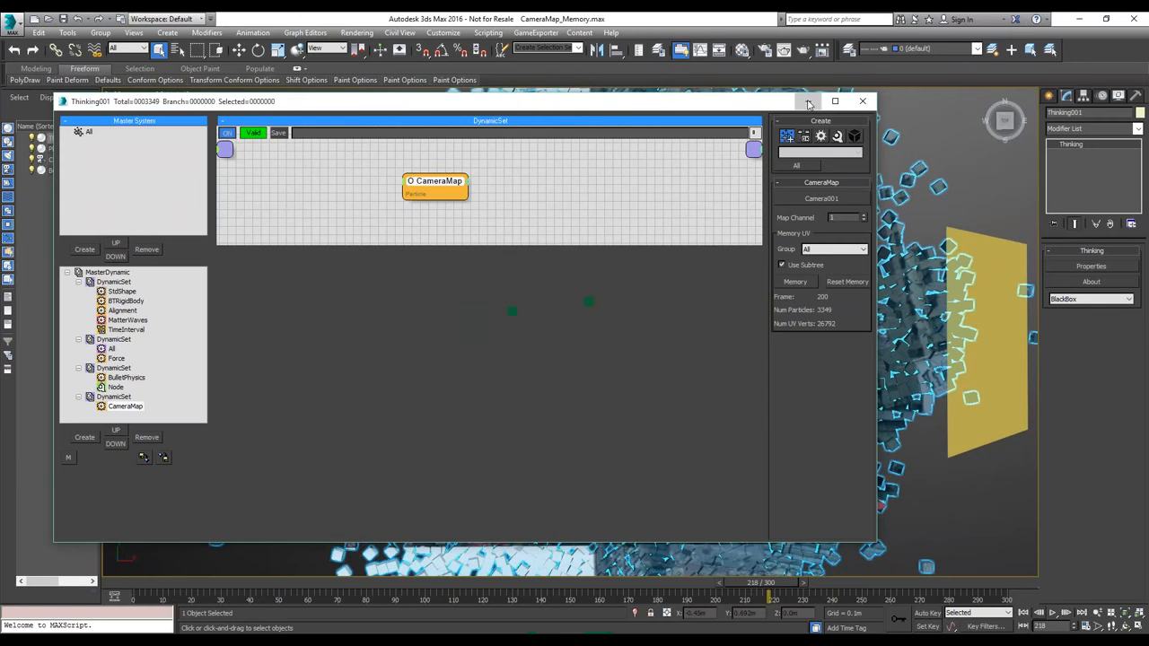
pyautogui.click(808, 101)
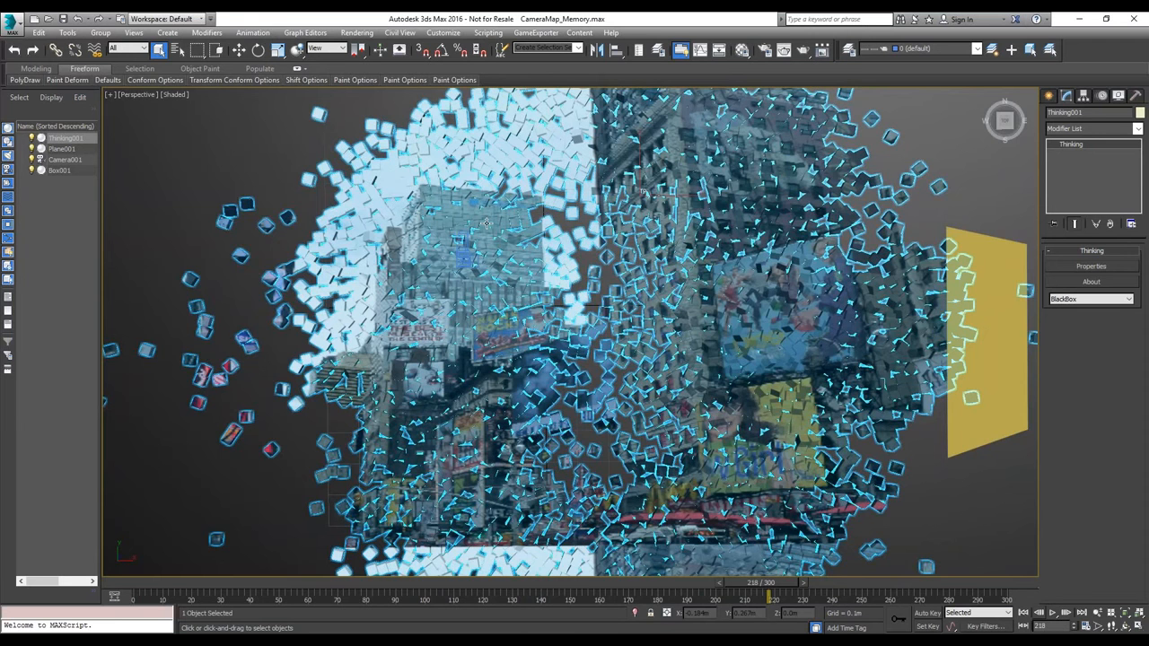
# - Rewind the animation to frame 0 and open the scene hot_cold.max from the webinar folder
pyautogui.click(1024, 613)
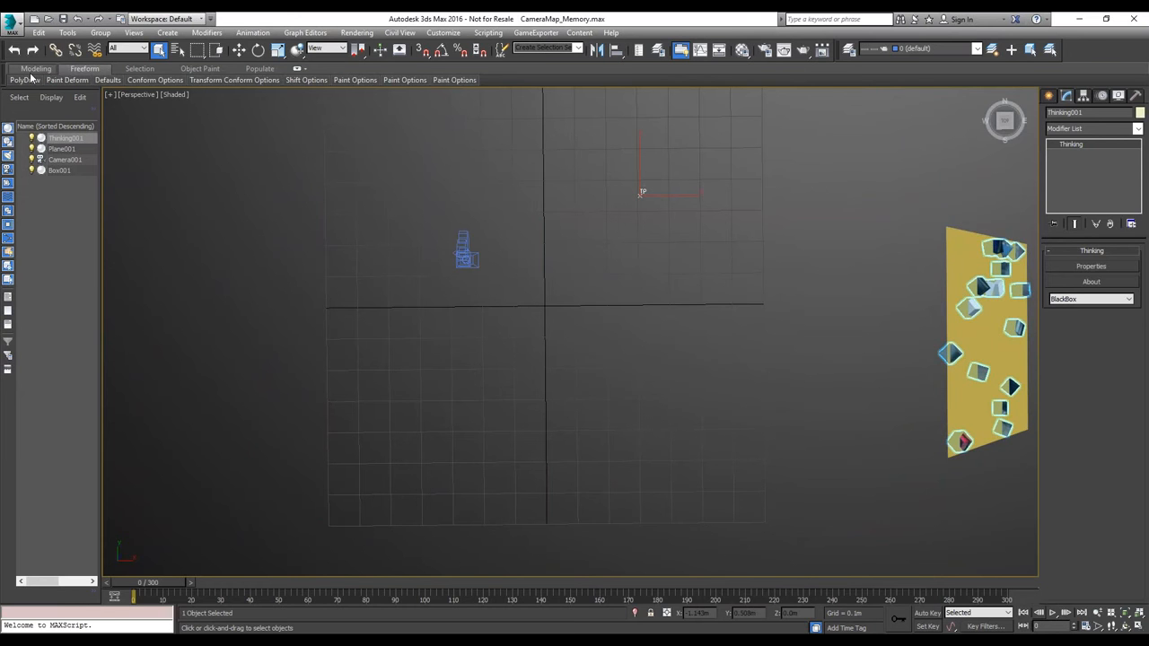
pyautogui.click(48, 18)
pyautogui.click(586, 346)
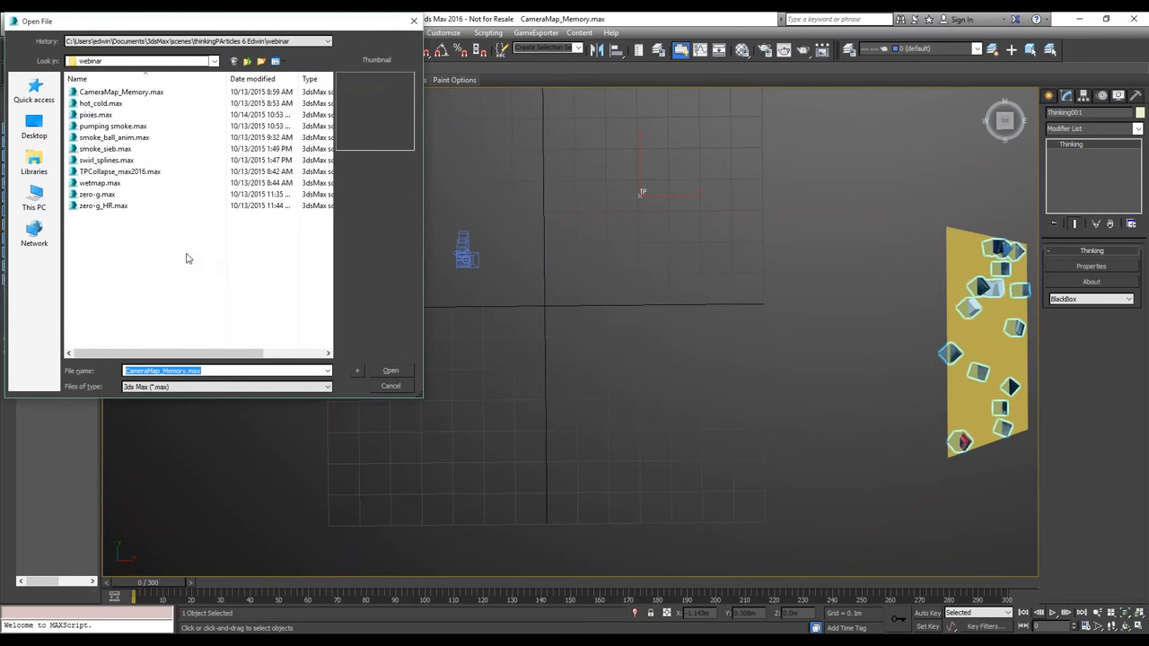
pyautogui.click(112, 104)
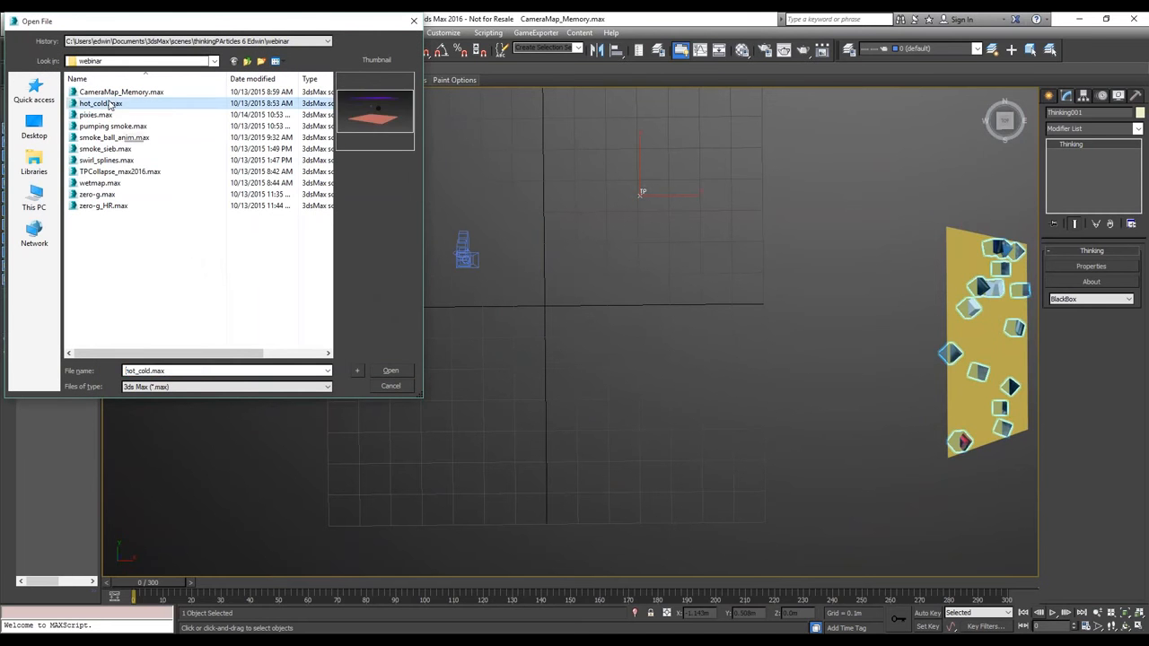
pyautogui.click(391, 371)
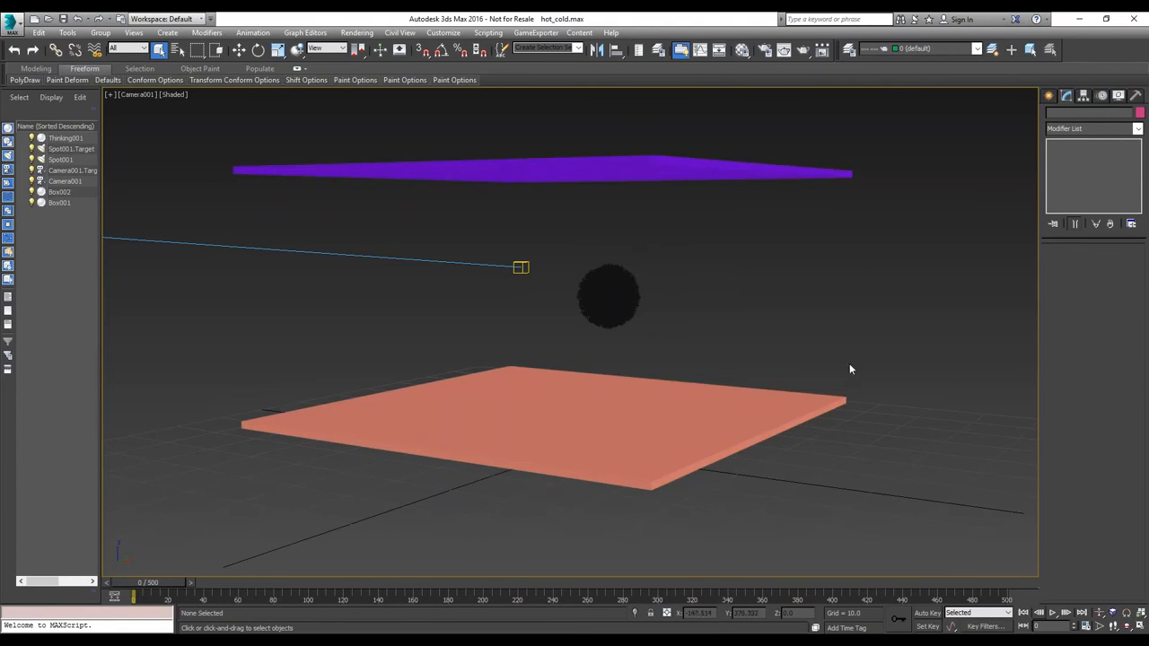
# - Play the smoke simulation to frame 39 and open the Thinking001 particle setup
pyautogui.click(1052, 613)
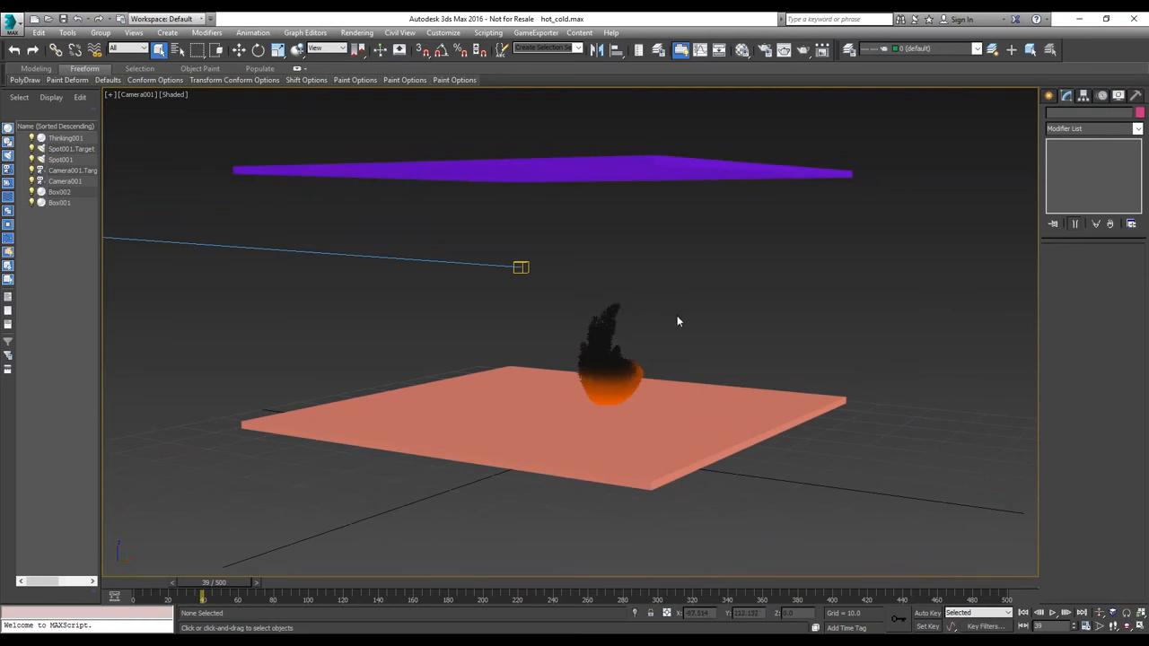
pyautogui.click(609, 351)
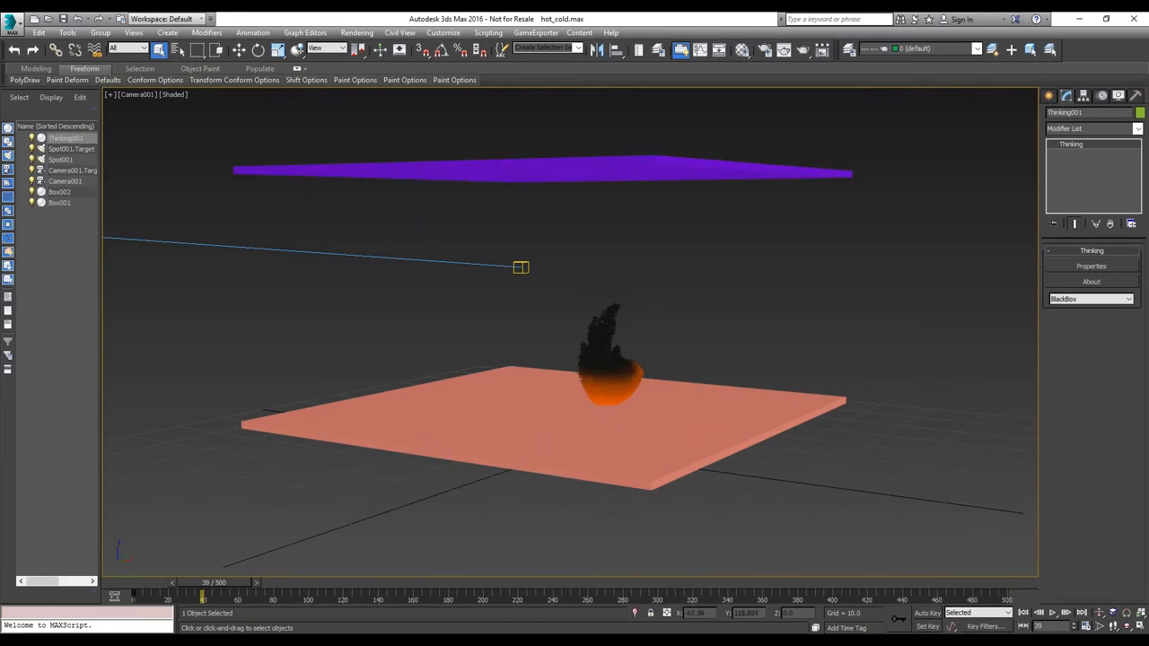
pyautogui.click(1119, 267)
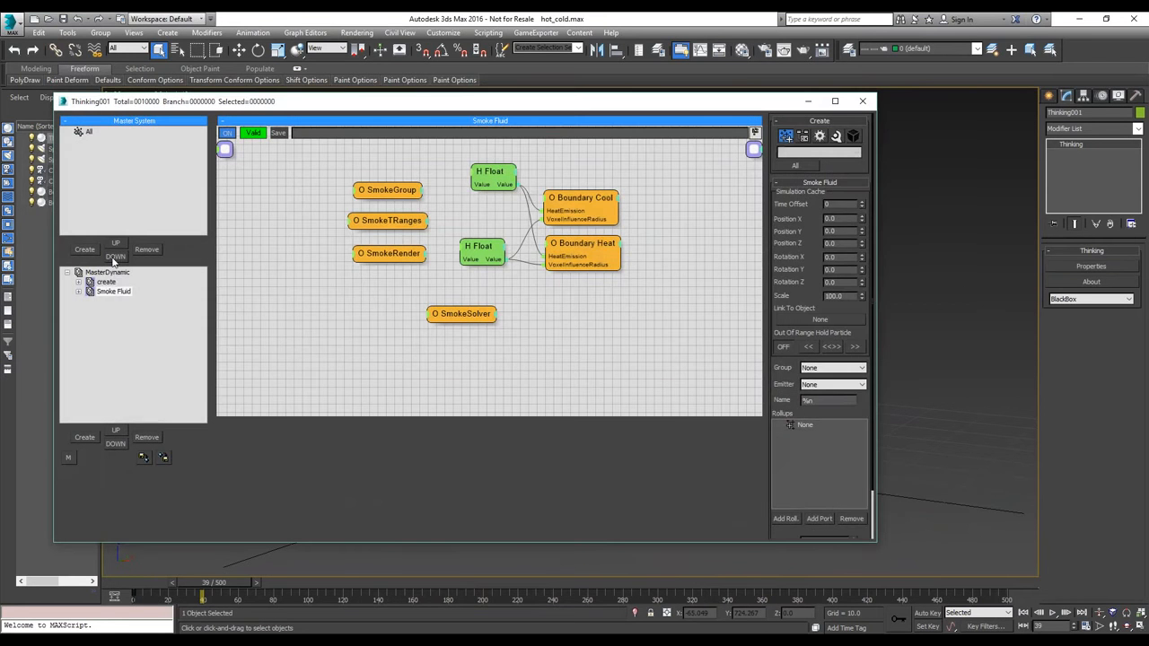
# - Examine the PositionBorn and Point3 settings in the create dynamic set, including the particle life span
pyautogui.click(106, 283)
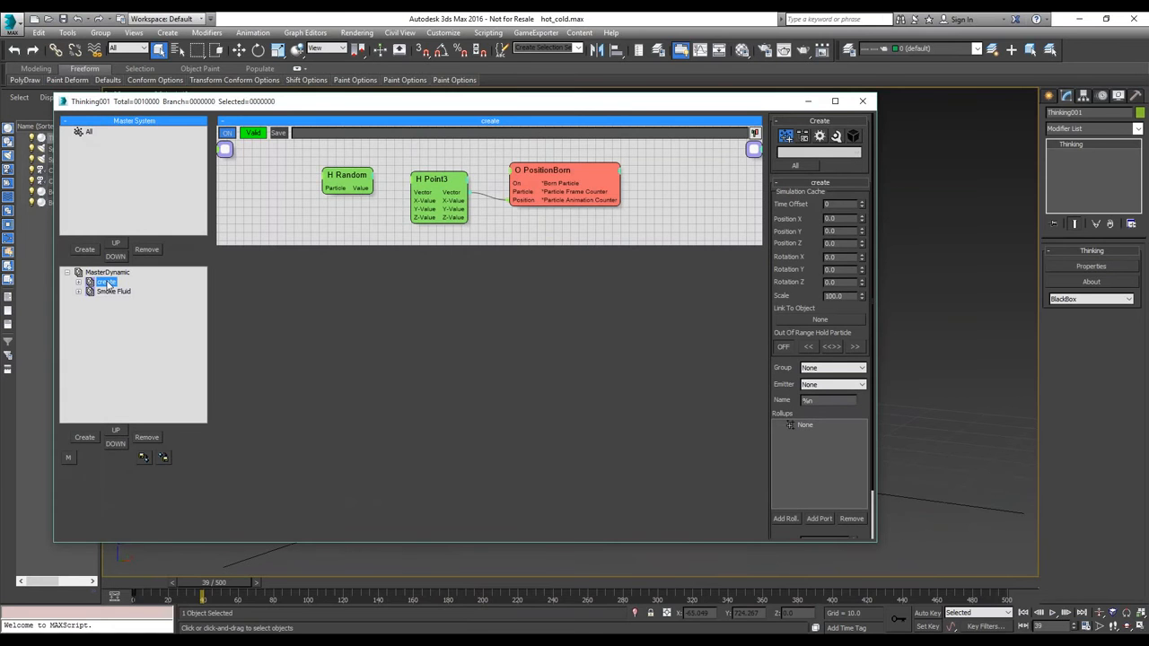
pyautogui.click(550, 179)
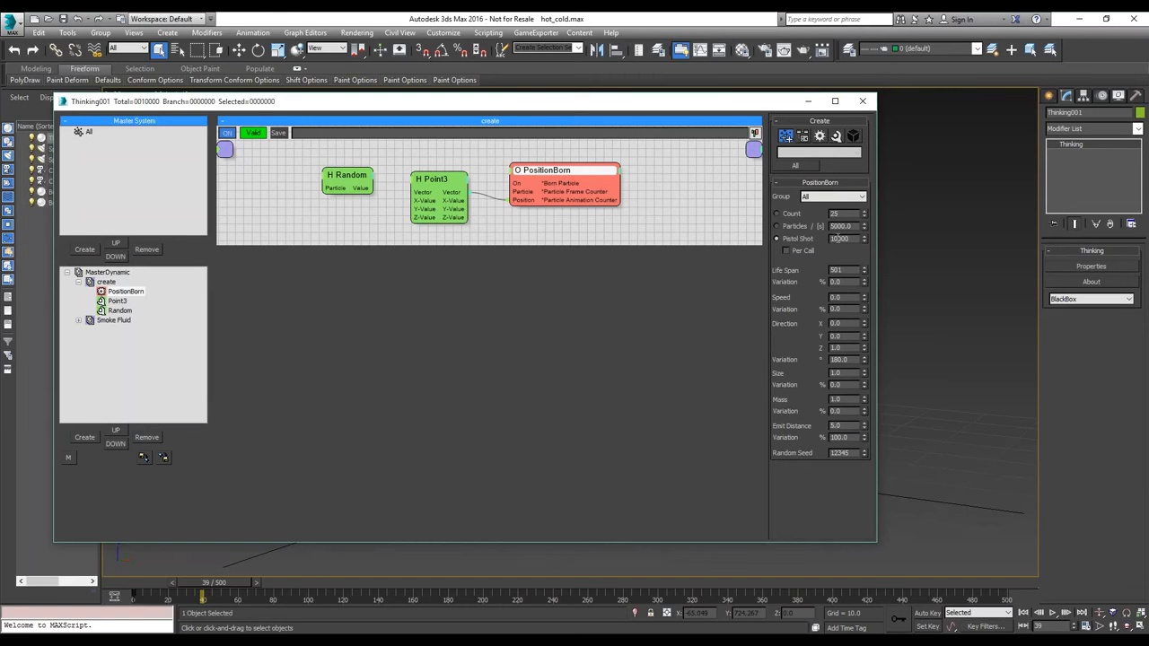
pyautogui.click(440, 195)
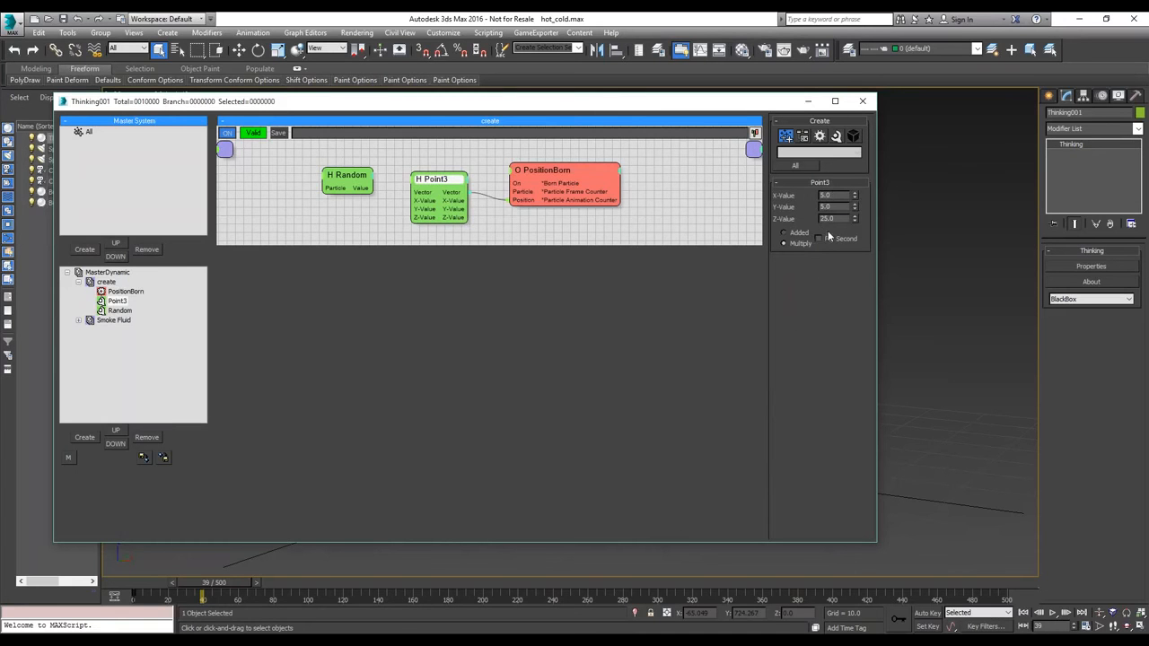
pyautogui.click(565, 171)
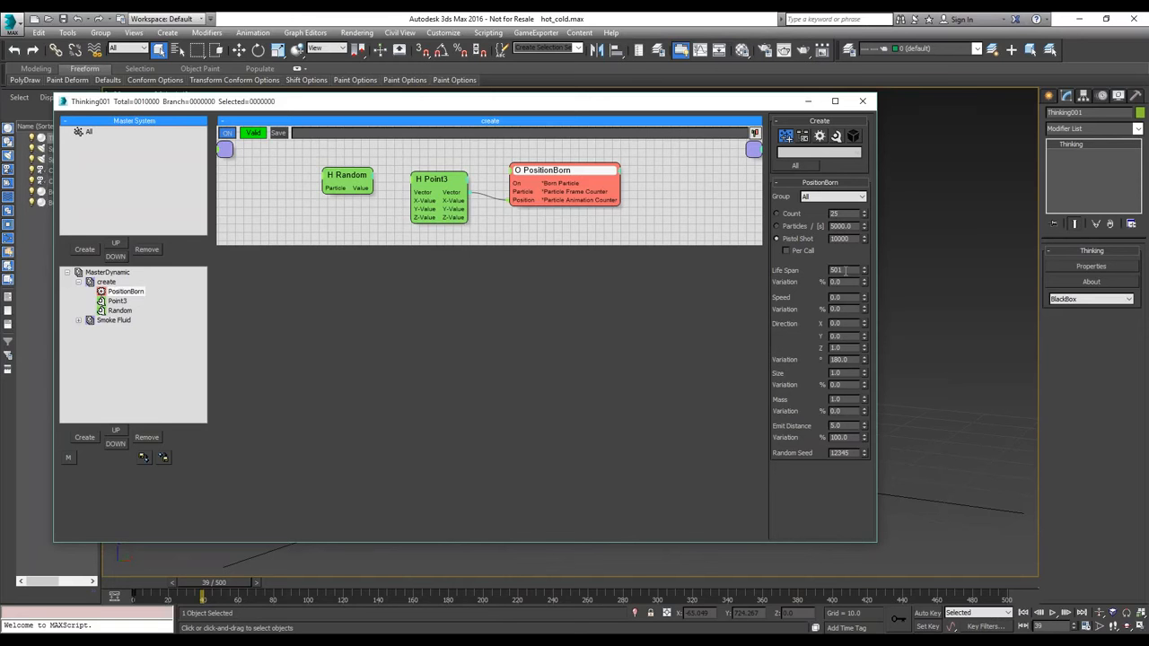
pyautogui.doubleClick(840, 270)
# - Uncover the viewport, return the simulation to frame 0 and view the initial particle cluster
pyautogui.moveTo(732, 101); pyautogui.dragTo(338, 102)
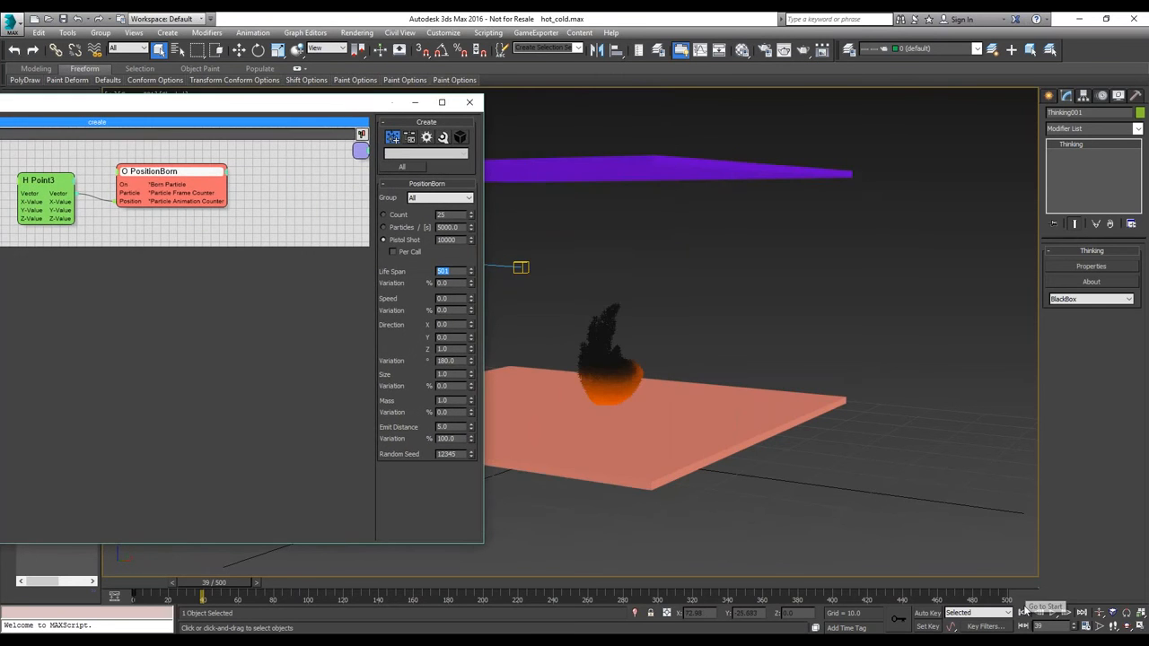
pyautogui.click(1028, 613)
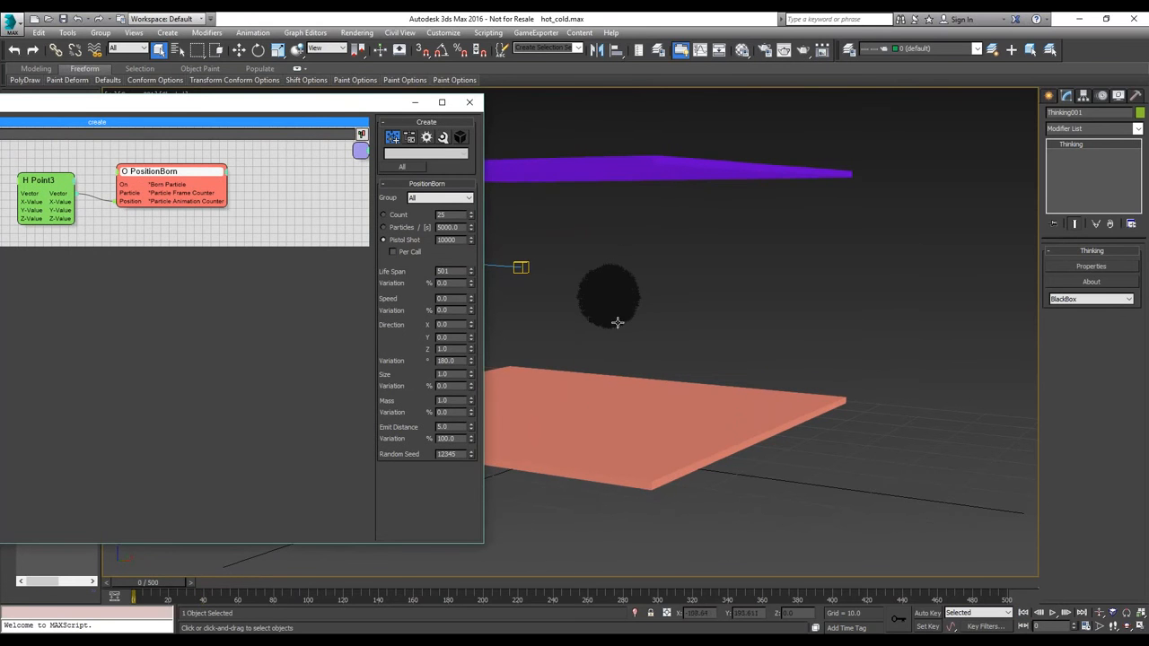
pyautogui.moveTo(199, 111); pyautogui.dragTo(565, 125)
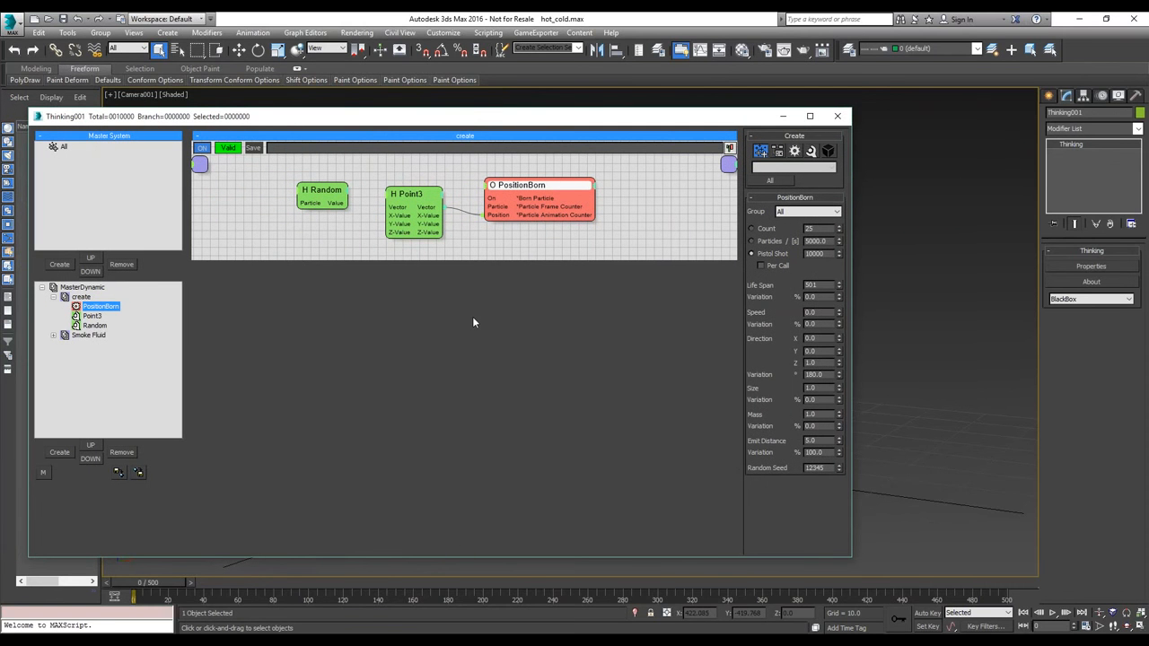
# - Show the Smoke Fluid dynamic set and move the SmokeSolver node slightly away from the other nodes
pyautogui.click(54, 297)
pyautogui.click(86, 307)
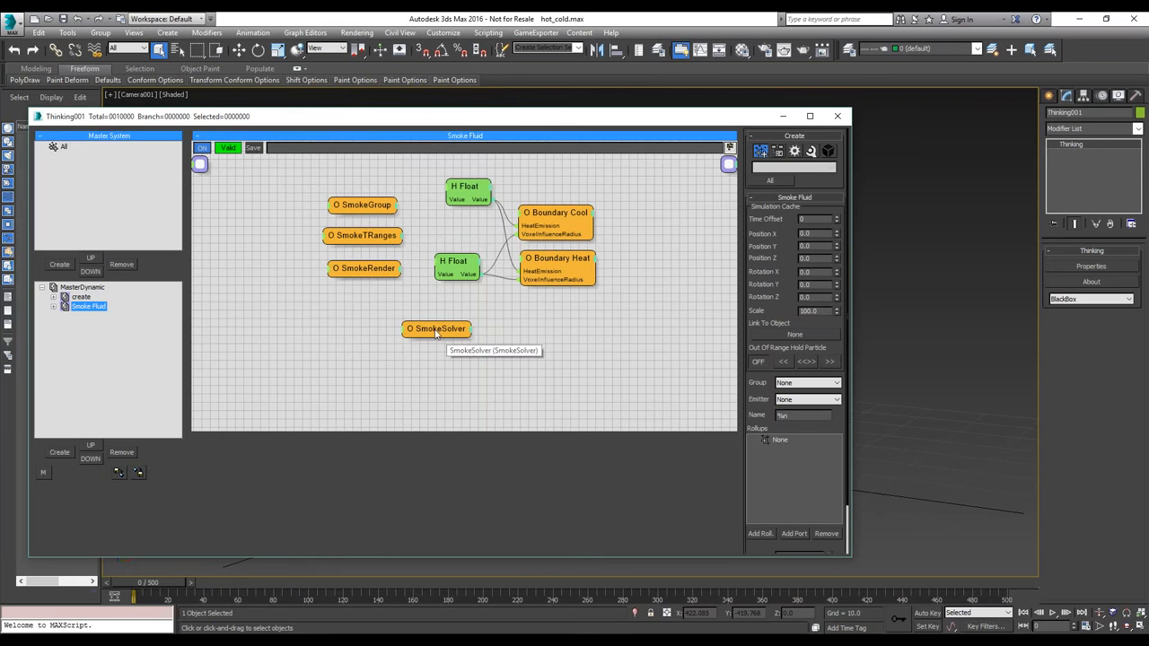
pyautogui.moveTo(437, 334)
pyautogui.mouseDown()
pyautogui.moveTo(468, 347)
pyautogui.moveTo(459, 343)
pyautogui.moveTo(457, 368)
pyautogui.moveTo(454, 342)
pyautogui.mouseUp()
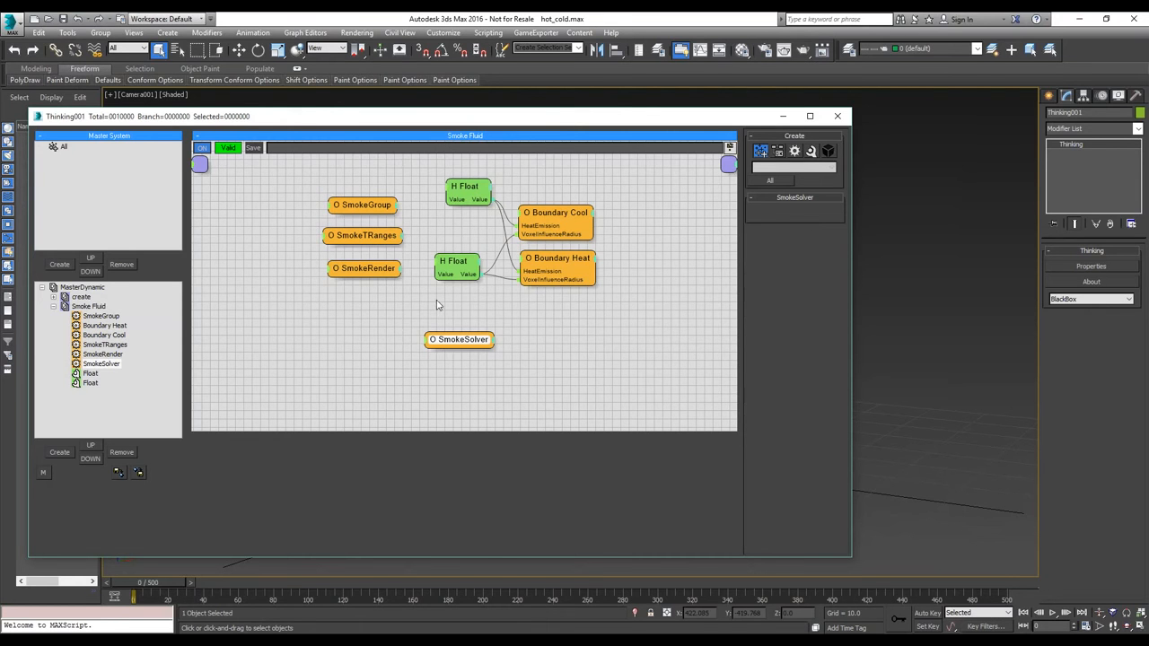
# - Examine the SmokeGroup operator's grid, temperature, buoyancy, vorticity, viscosity and friction parameters
pyautogui.click(364, 205)
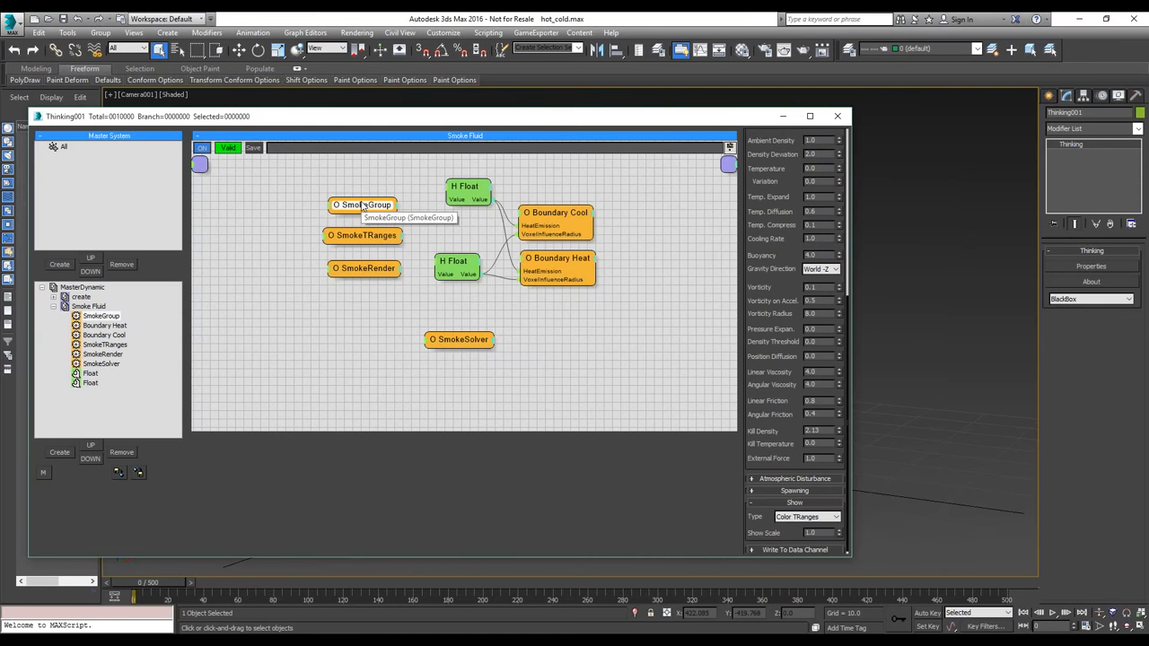
pyautogui.moveTo(782, 169); pyautogui.dragTo(784, 466)
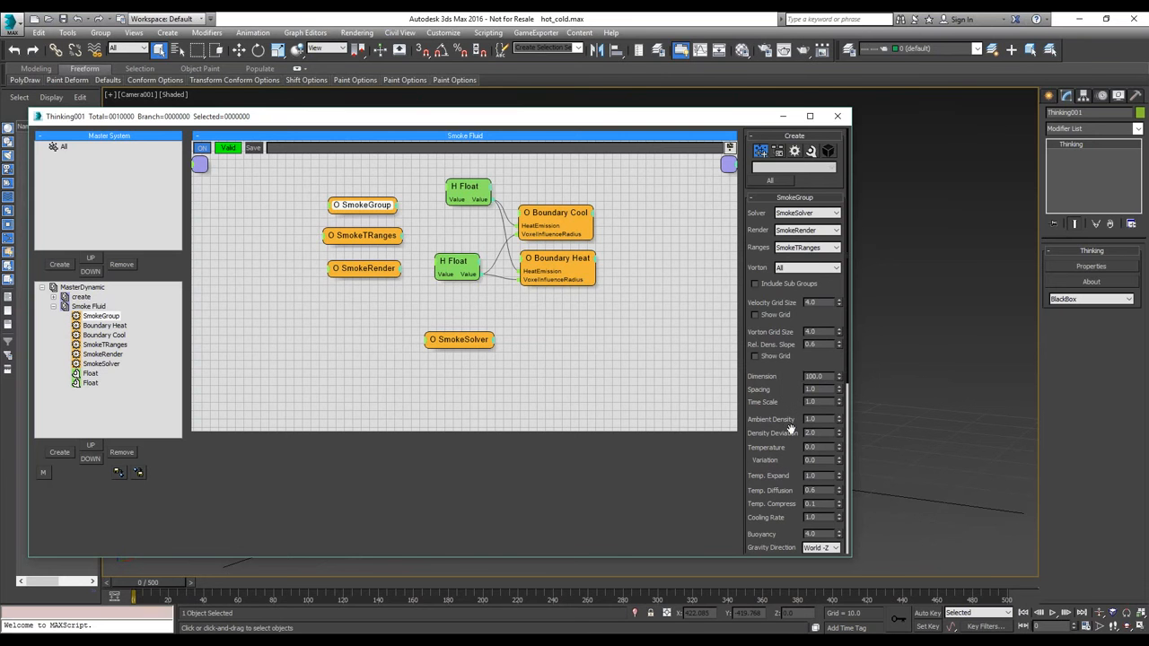
pyautogui.moveTo(790, 410); pyautogui.dragTo(795, 159)
pyautogui.moveTo(778, 297); pyautogui.dragTo(777, 272)
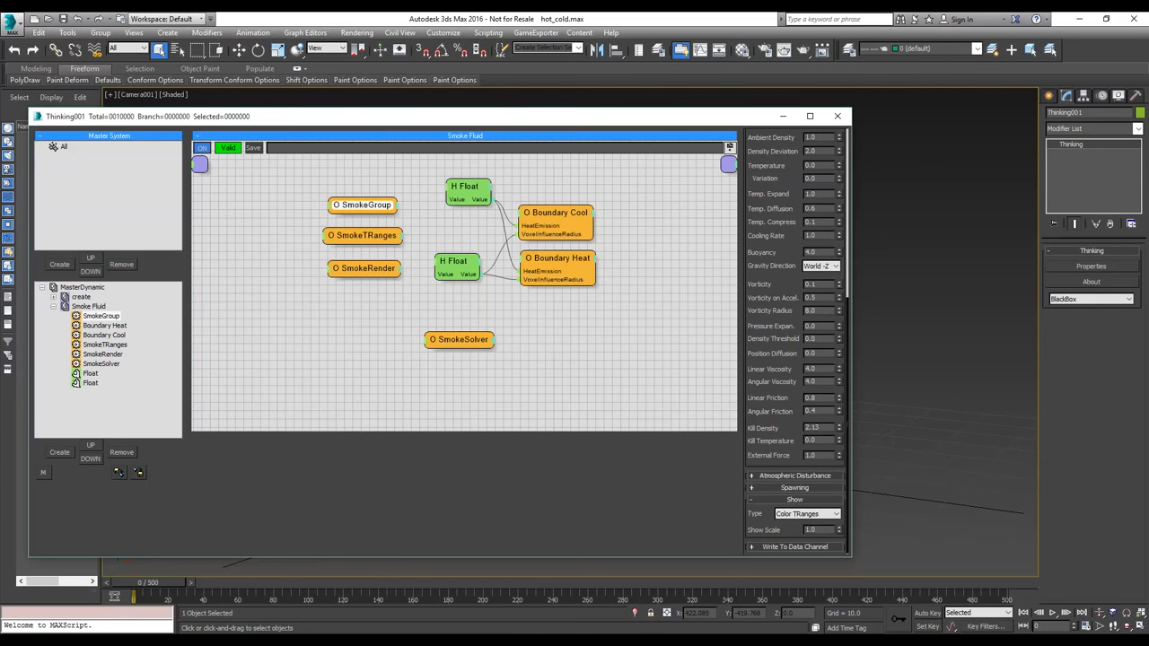
pyautogui.moveTo(773, 235); pyautogui.dragTo(774, 342)
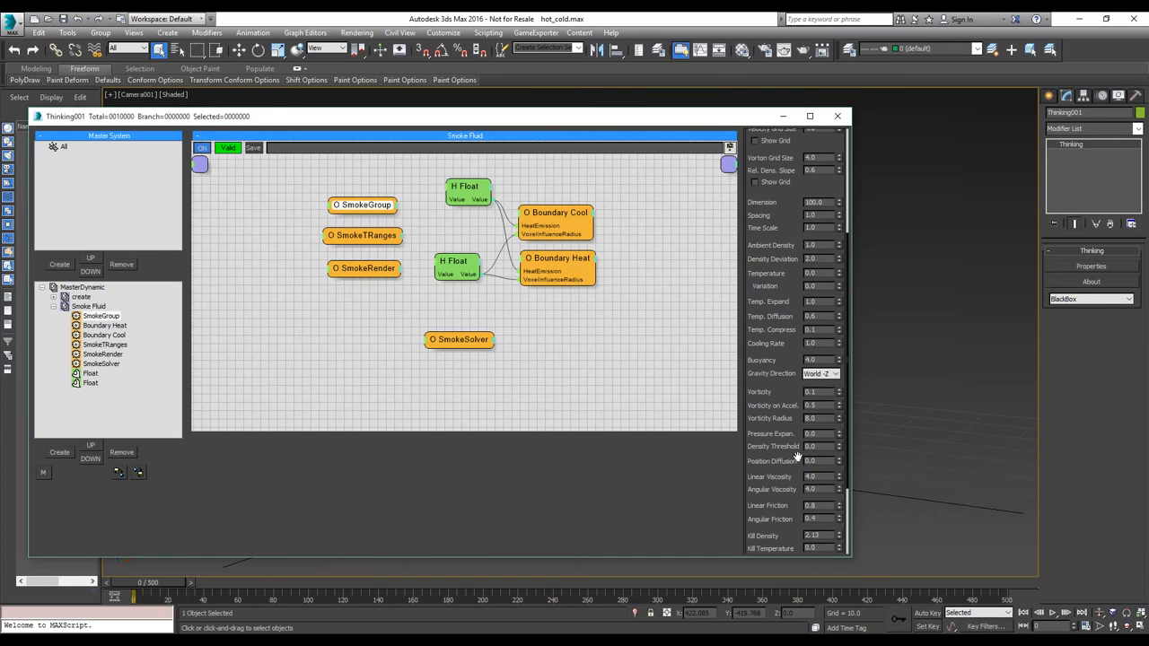
pyautogui.moveTo(788, 423); pyautogui.dragTo(790, 334)
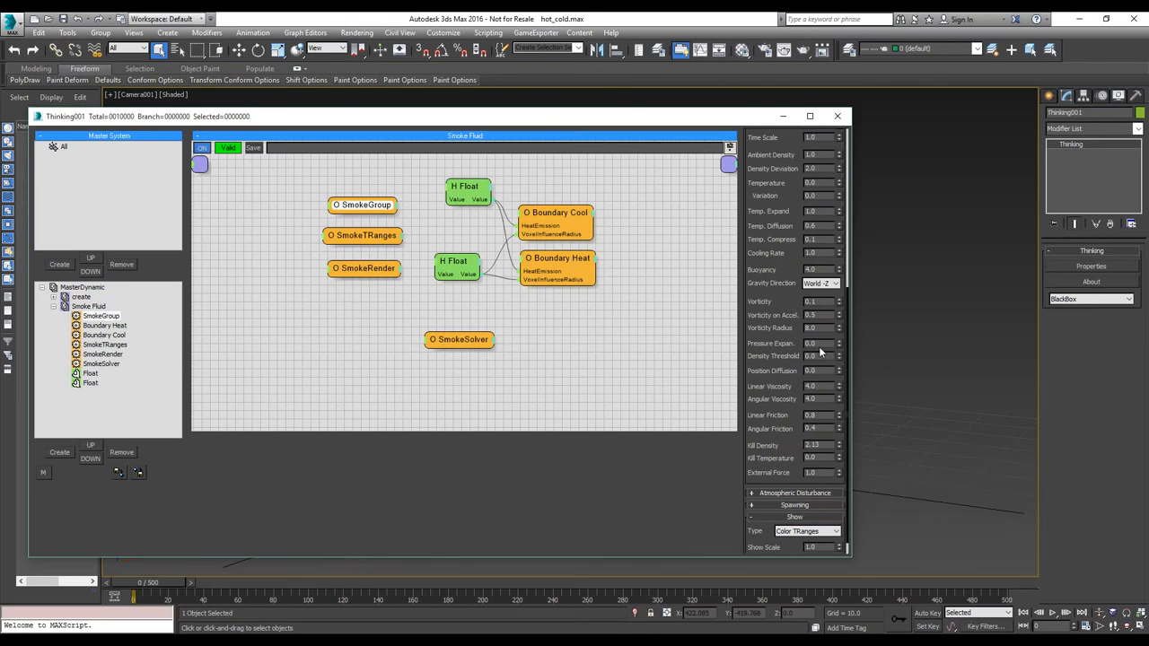
pyautogui.moveTo(790, 191); pyautogui.dragTo(783, 269)
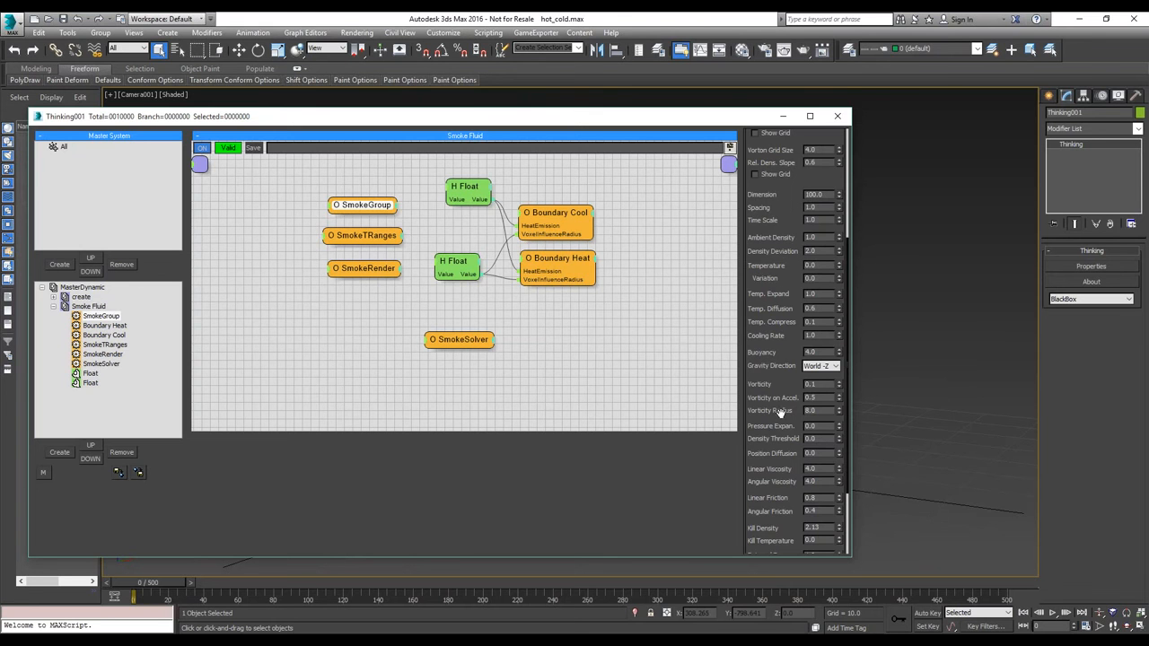
pyautogui.moveTo(783, 383); pyautogui.dragTo(308, 403)
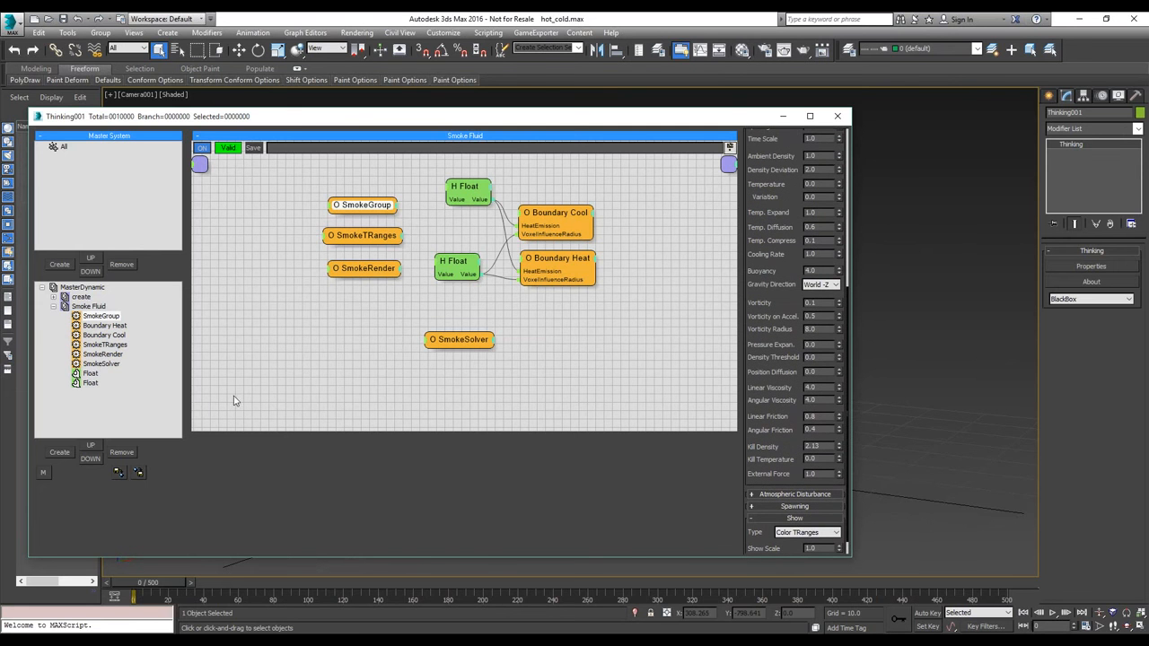
# - Examine the SmokeTRanges combustion, flame and smoke temperatures and inspect its color gradient
pyautogui.click(357, 237)
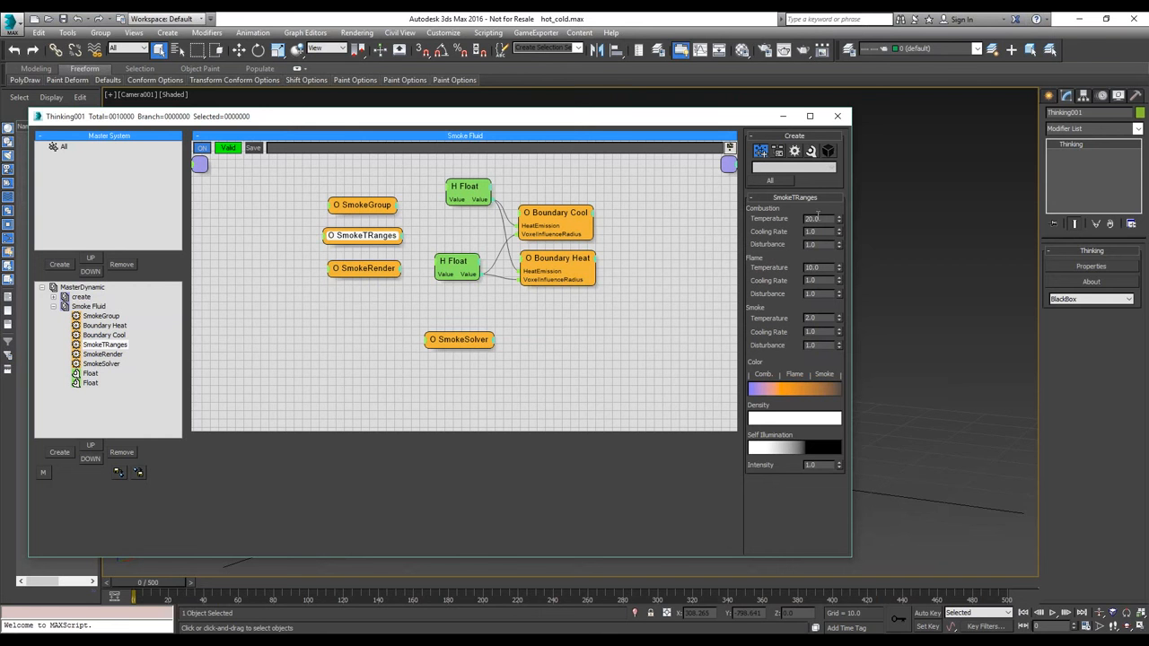
pyautogui.moveTo(824, 219); pyautogui.dragTo(805, 219)
pyautogui.click(810, 267)
pyautogui.click(821, 317)
pyautogui.click(785, 389)
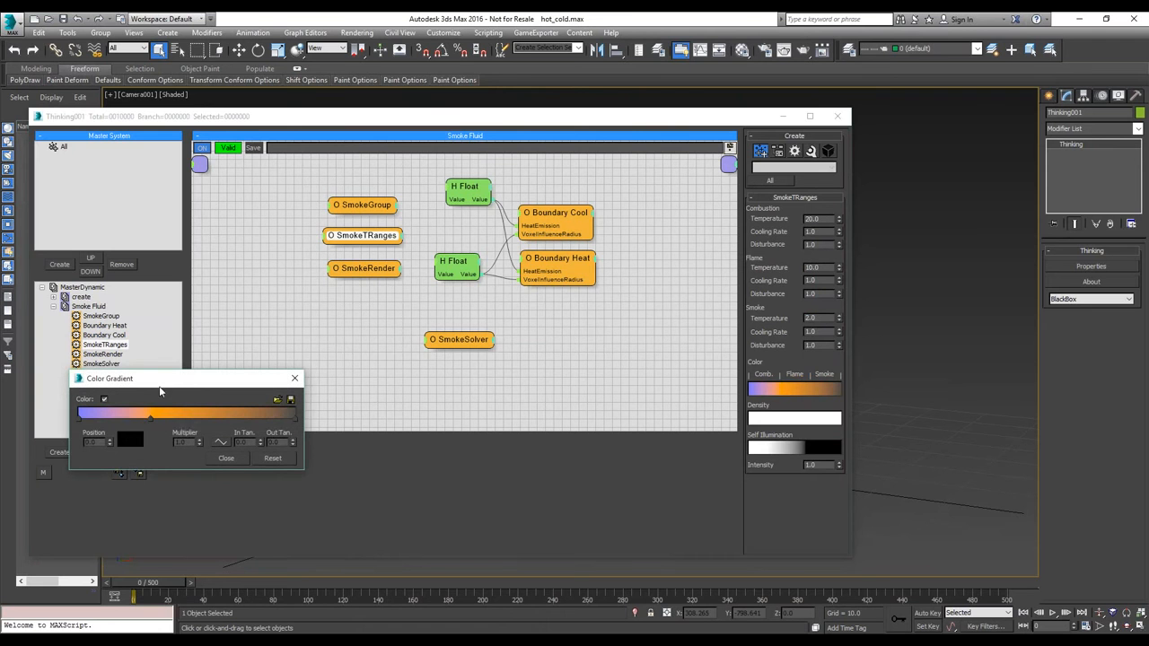
pyautogui.click(226, 458)
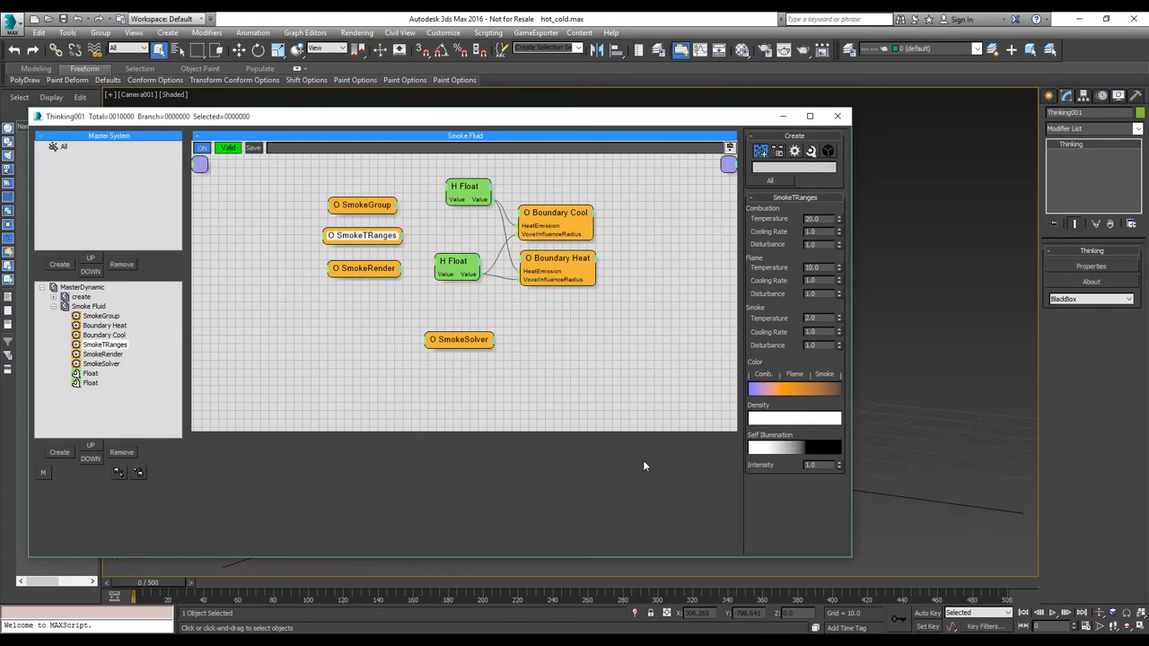
# - Try fading the smoke end of the SmokeTRanges density gradient from white to black
pyautogui.click(777, 419)
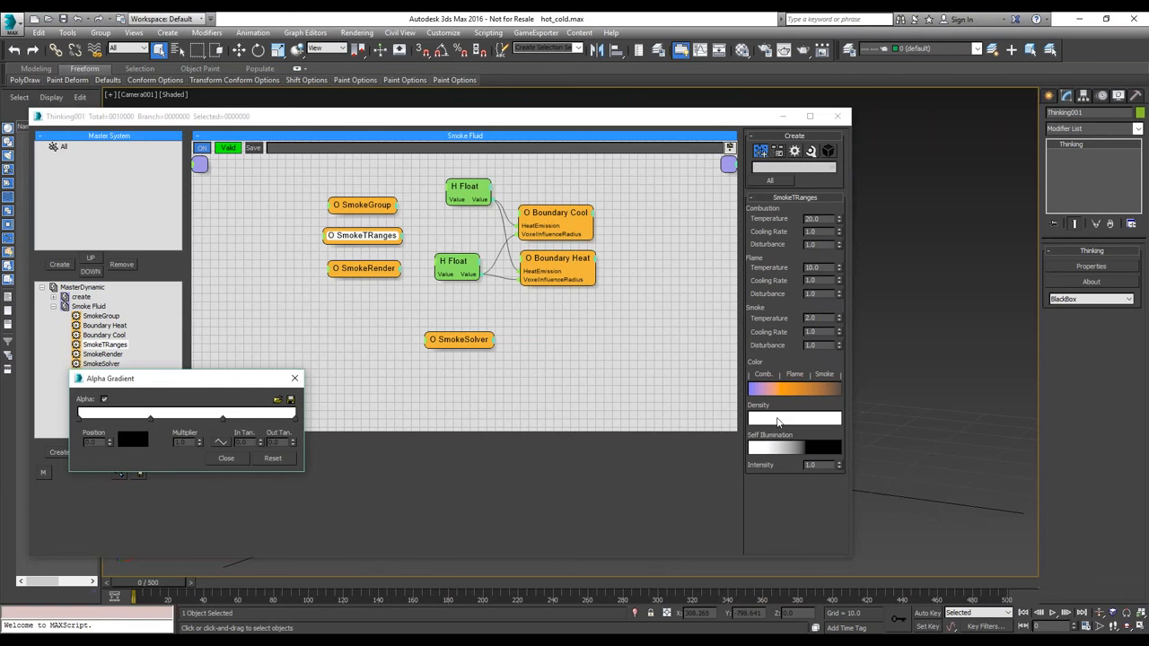
pyautogui.click(294, 418)
pyautogui.moveTo(132, 439); pyautogui.dragTo(63, 405)
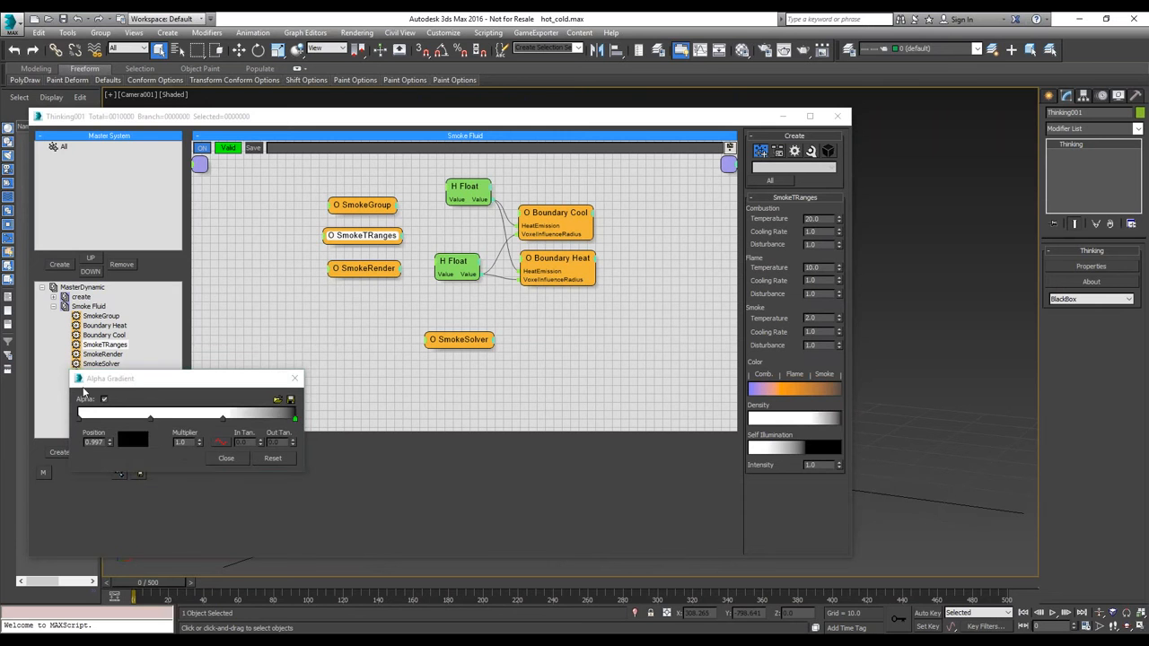
pyautogui.click(295, 378)
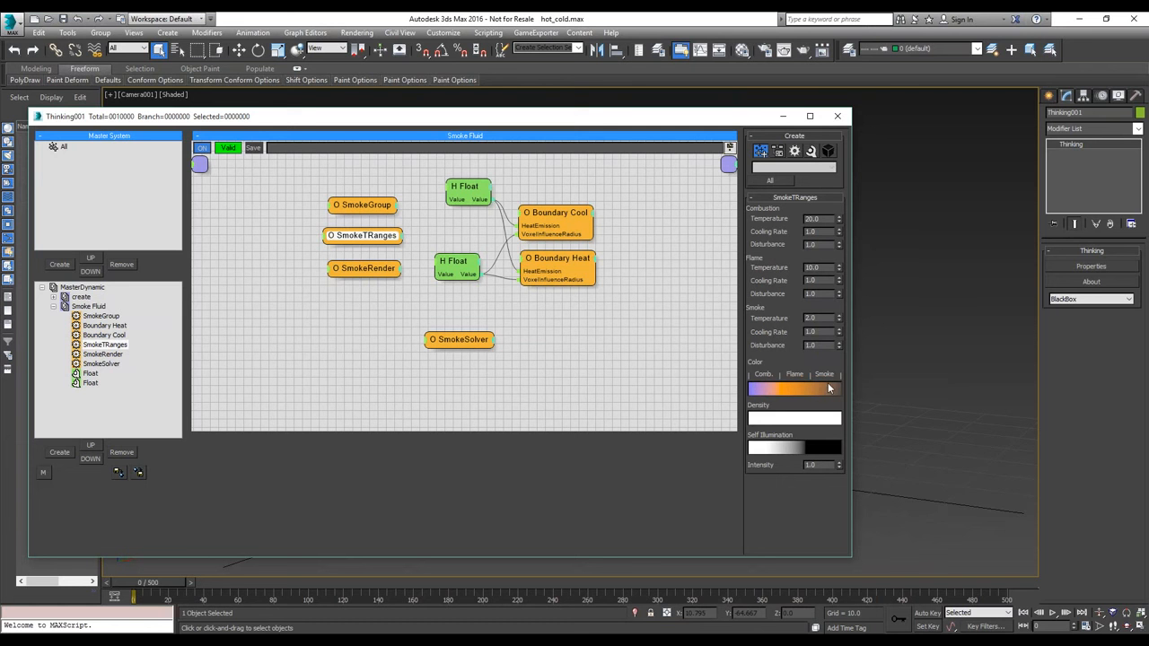
# - Examine the SmokeRender operator's ray marching, shadow, self shadow, scattering and light parameters
pyautogui.click(363, 272)
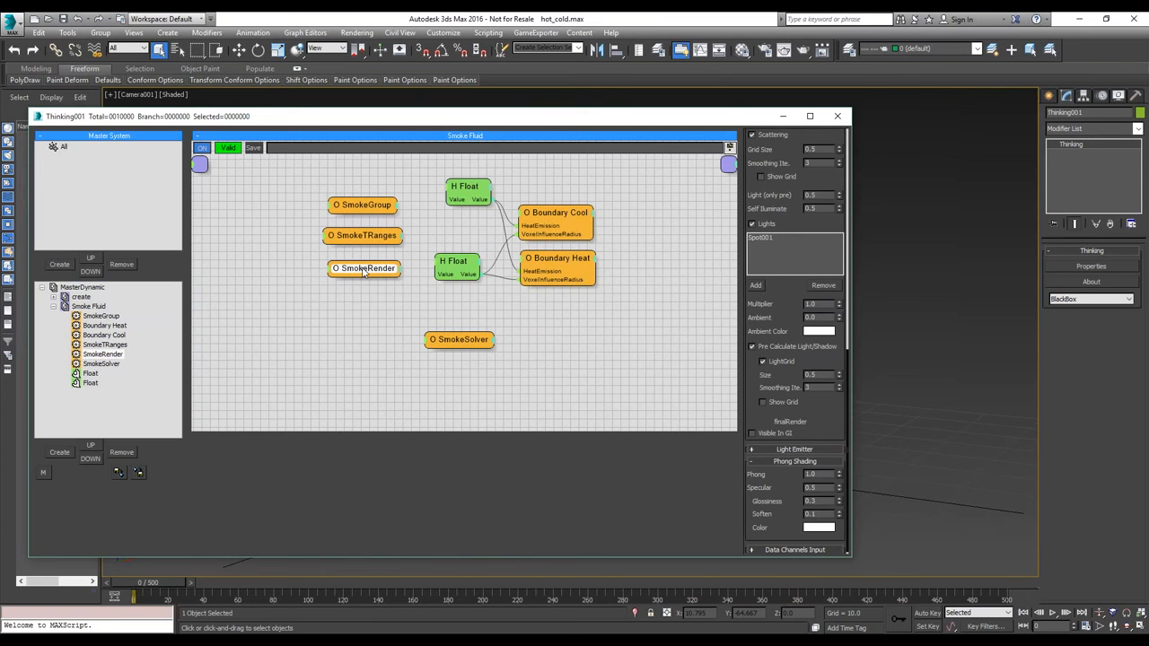
pyautogui.moveTo(364, 272)
pyautogui.mouseDown()
pyautogui.moveTo(365, 285)
pyautogui.moveTo(363, 275)
pyautogui.mouseUp()
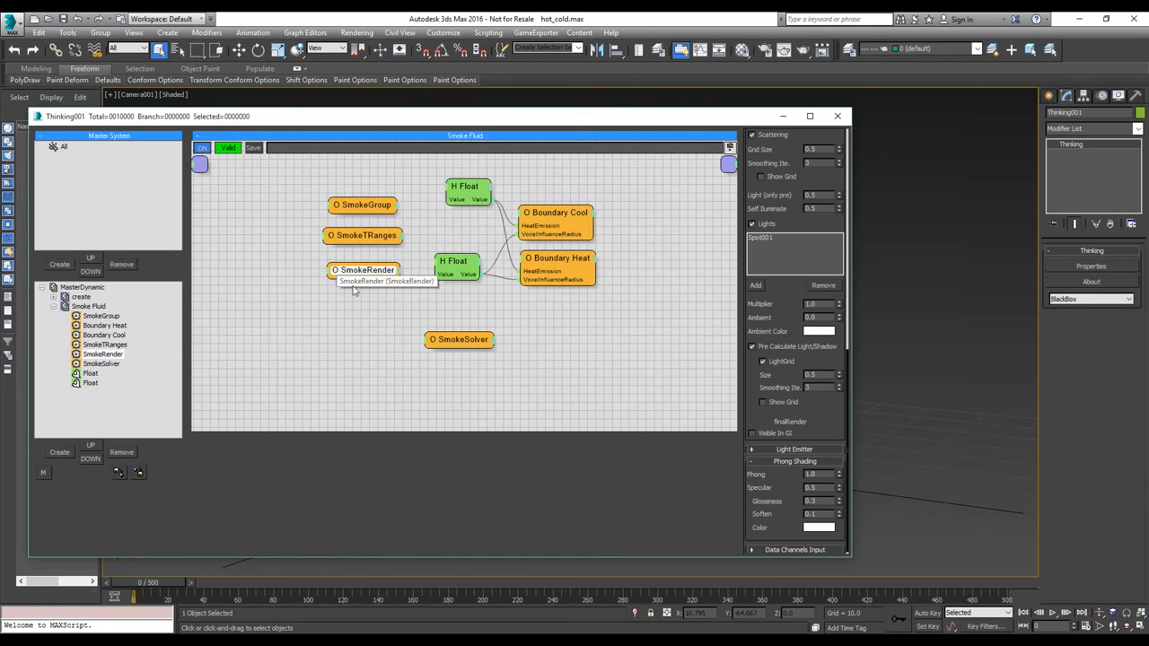
pyautogui.moveTo(368, 273); pyautogui.dragTo(365, 276)
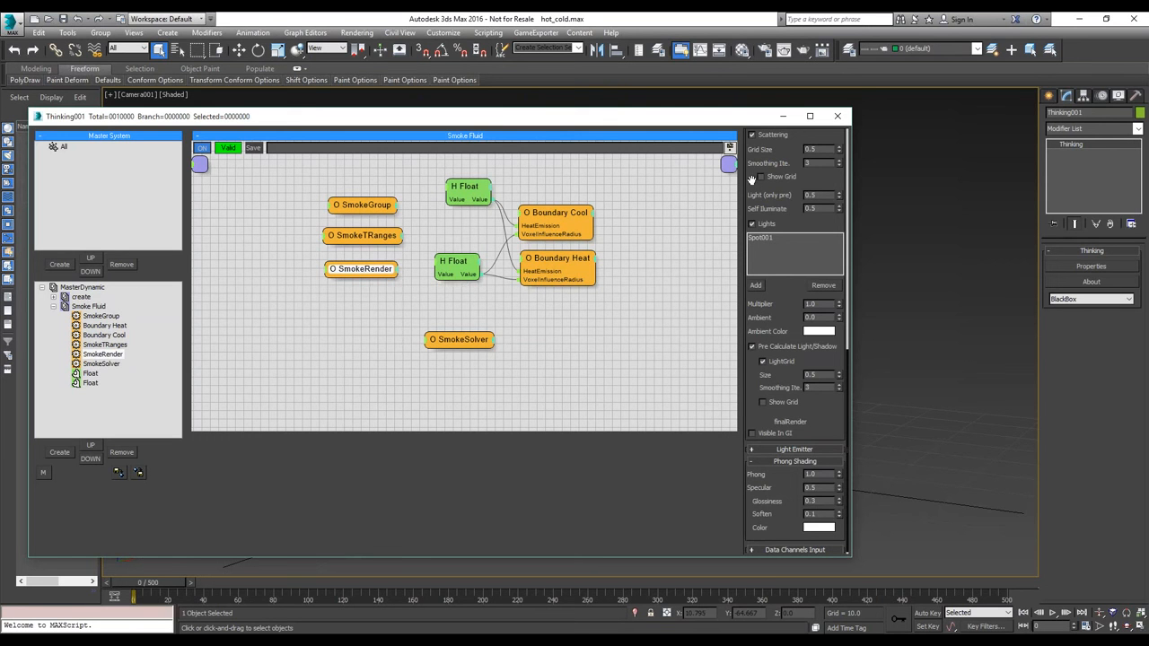
pyautogui.moveTo(751, 181); pyautogui.dragTo(739, 611)
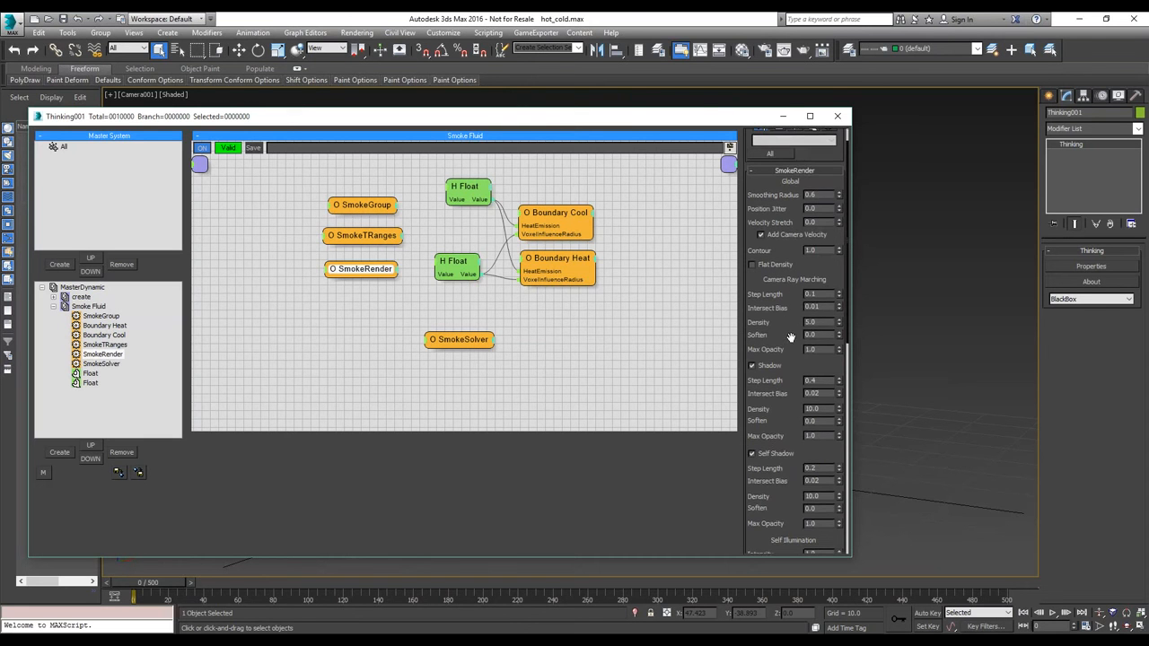
pyautogui.scroll(-5, 790, 336)
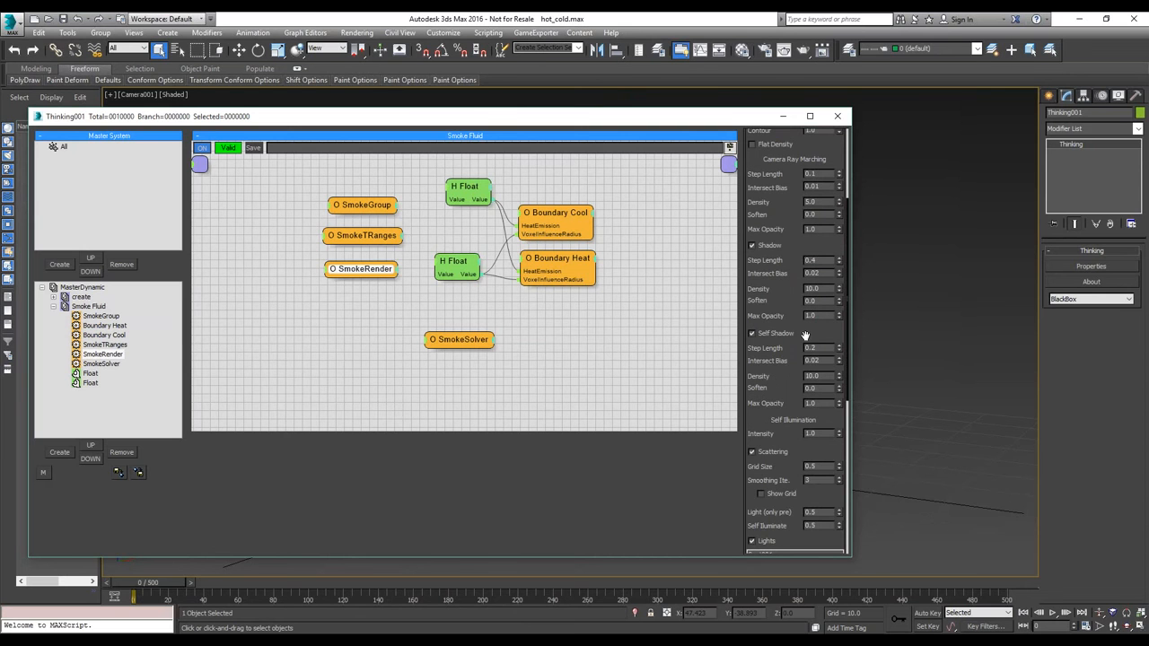
pyautogui.moveTo(798, 319); pyautogui.dragTo(786, 248)
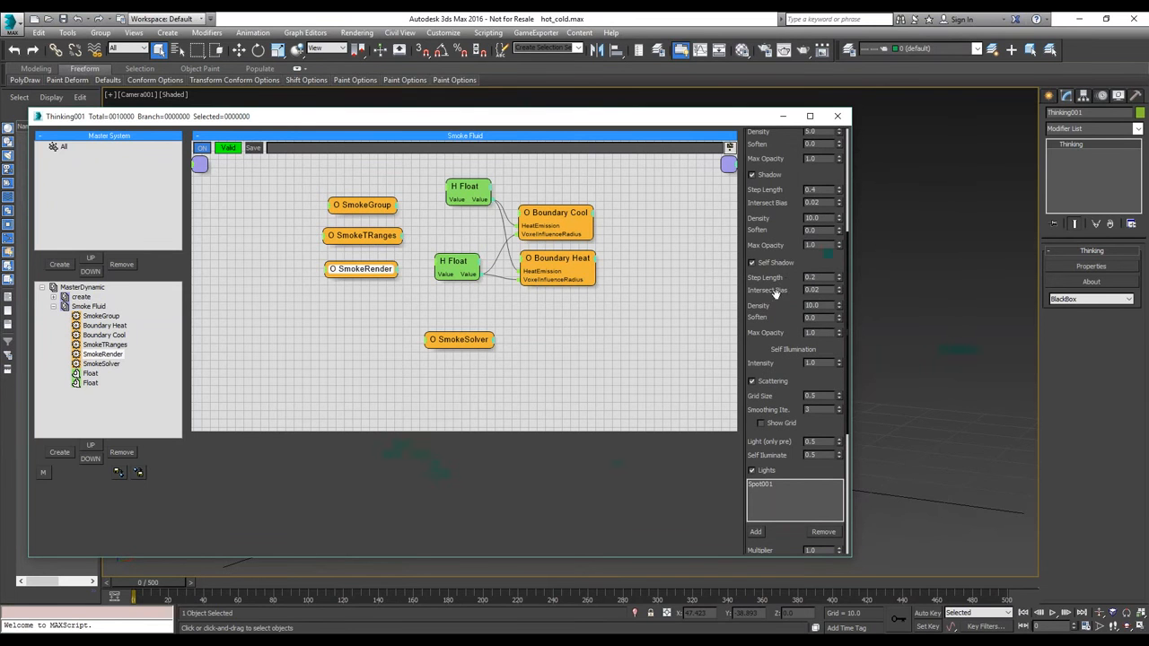
pyautogui.scroll(-5, 785, 319)
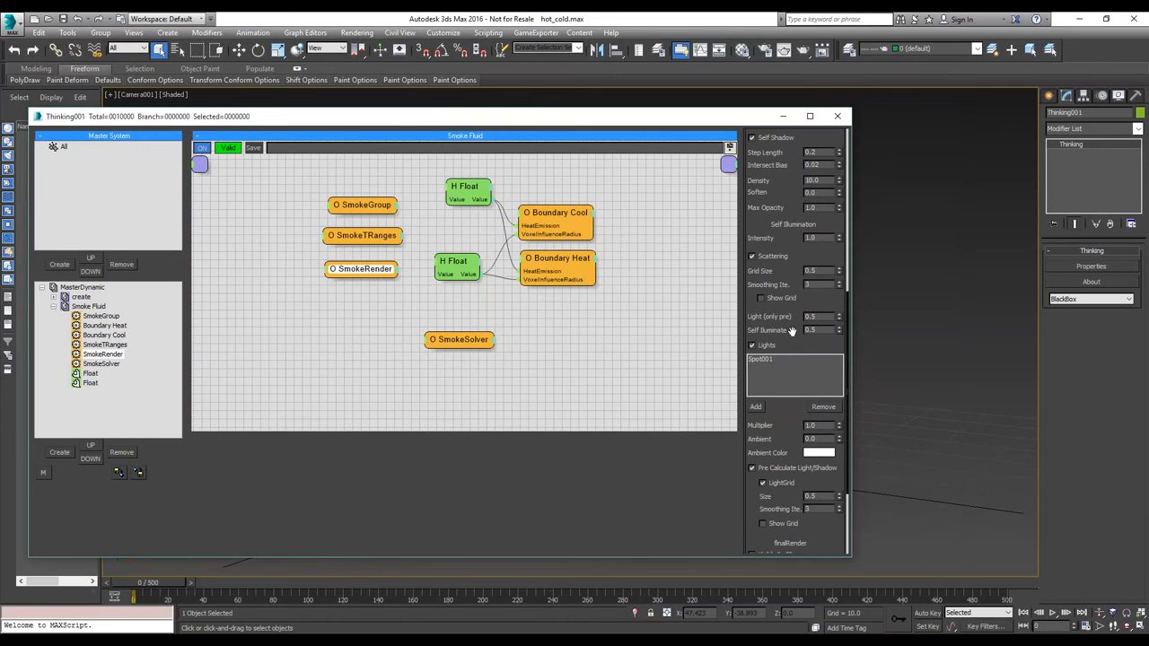
pyautogui.scroll(-5, 792, 341)
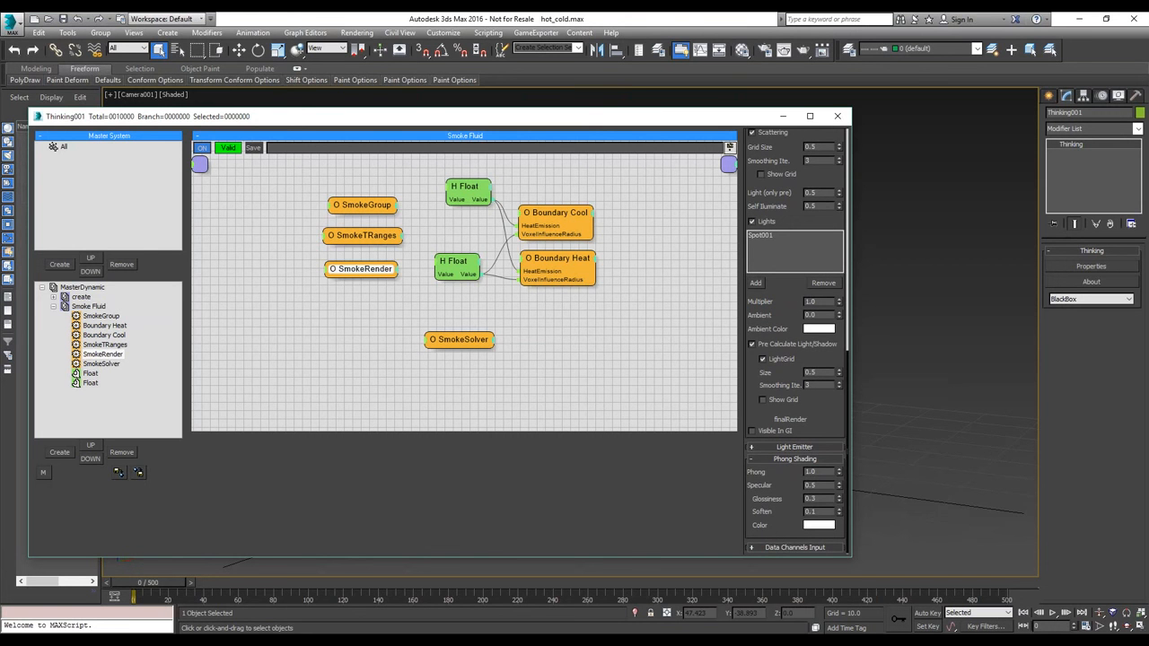
# - Collapse SmokeRender's Phong Shading settings and expand its Light Emitter settings for inspection
pyautogui.click(776, 459)
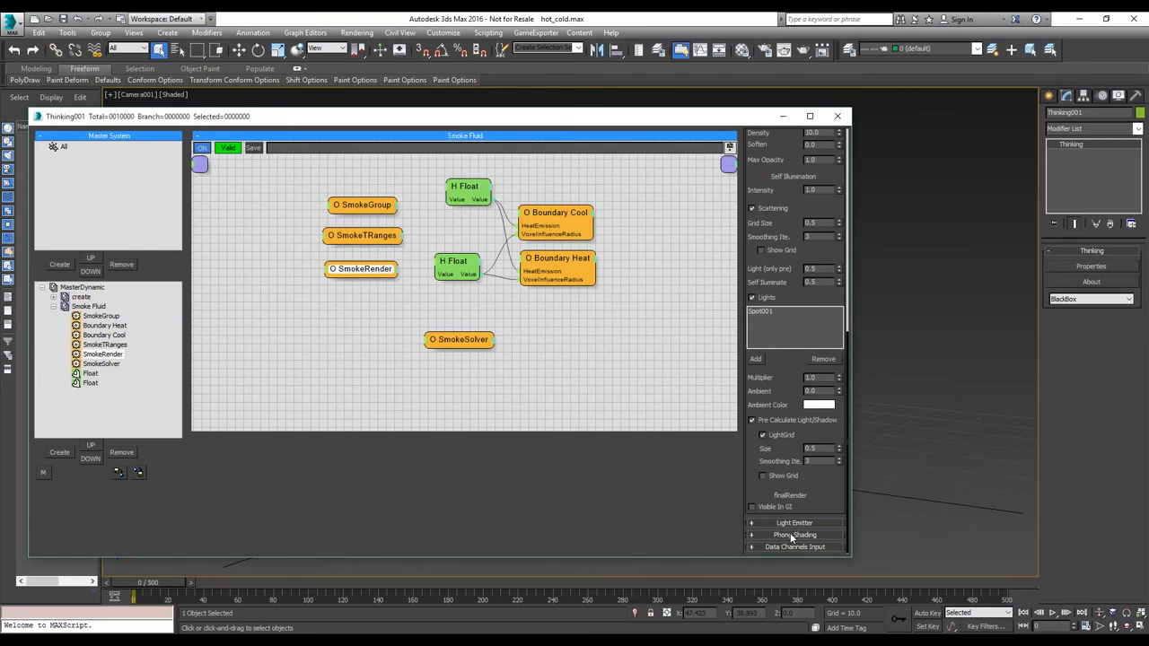
pyautogui.click(790, 523)
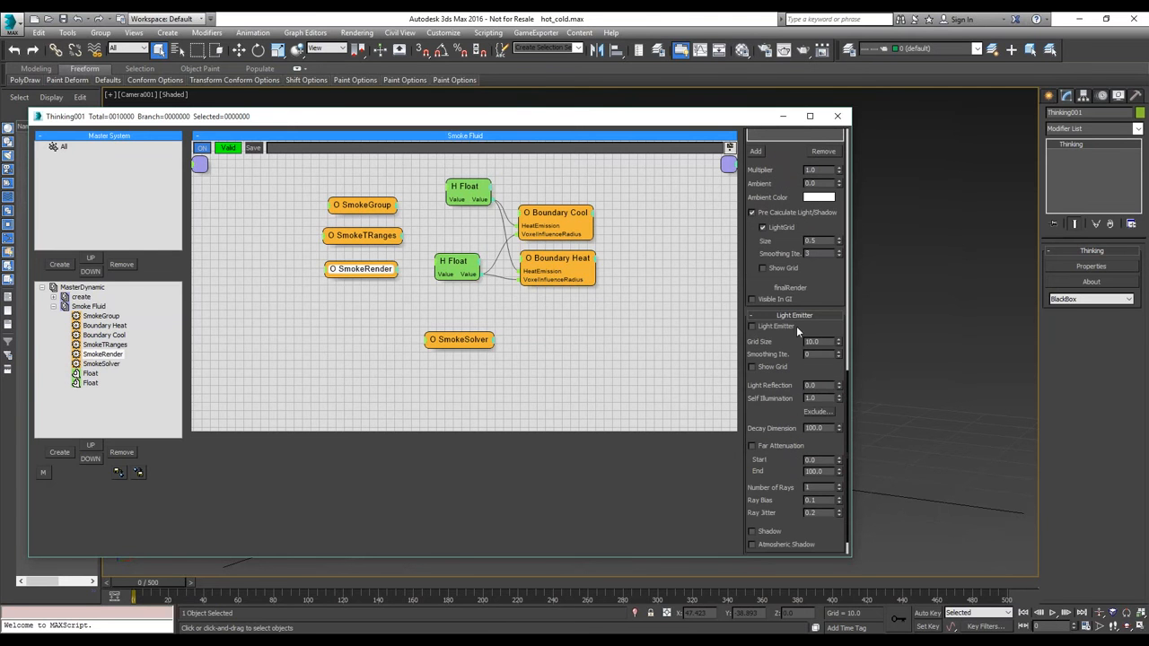
pyautogui.scroll(-1, 793, 346)
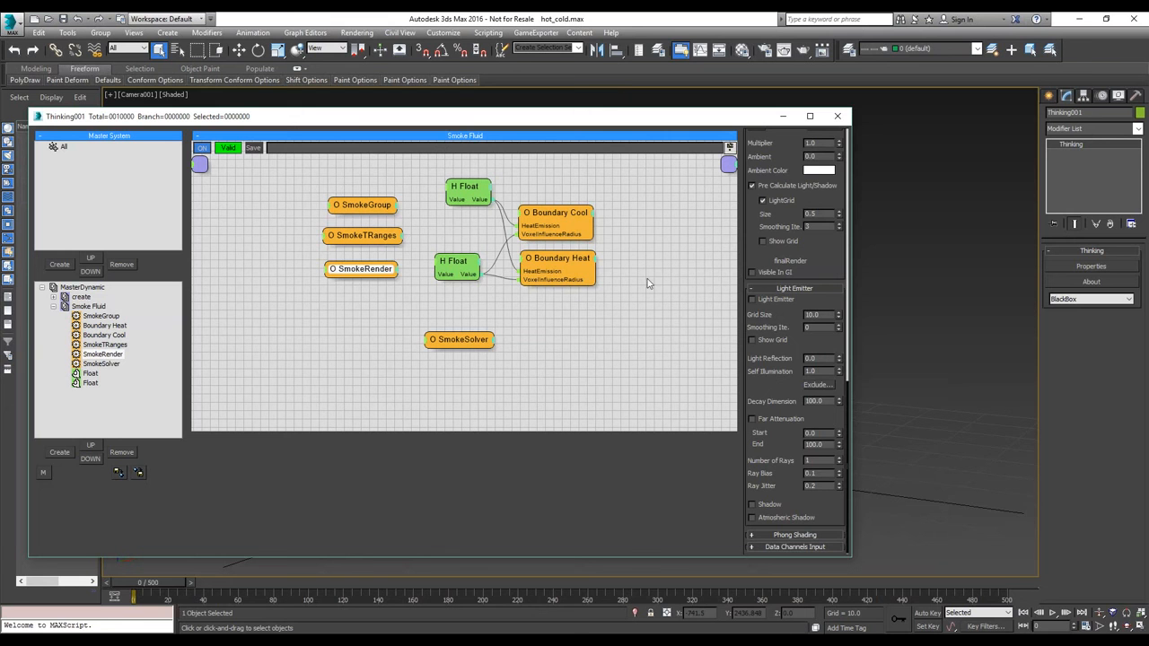
# - Show the Boundary Cool operator's settings, uncover the viewport and play the smoke simulation to frame 180
pyautogui.click(558, 214)
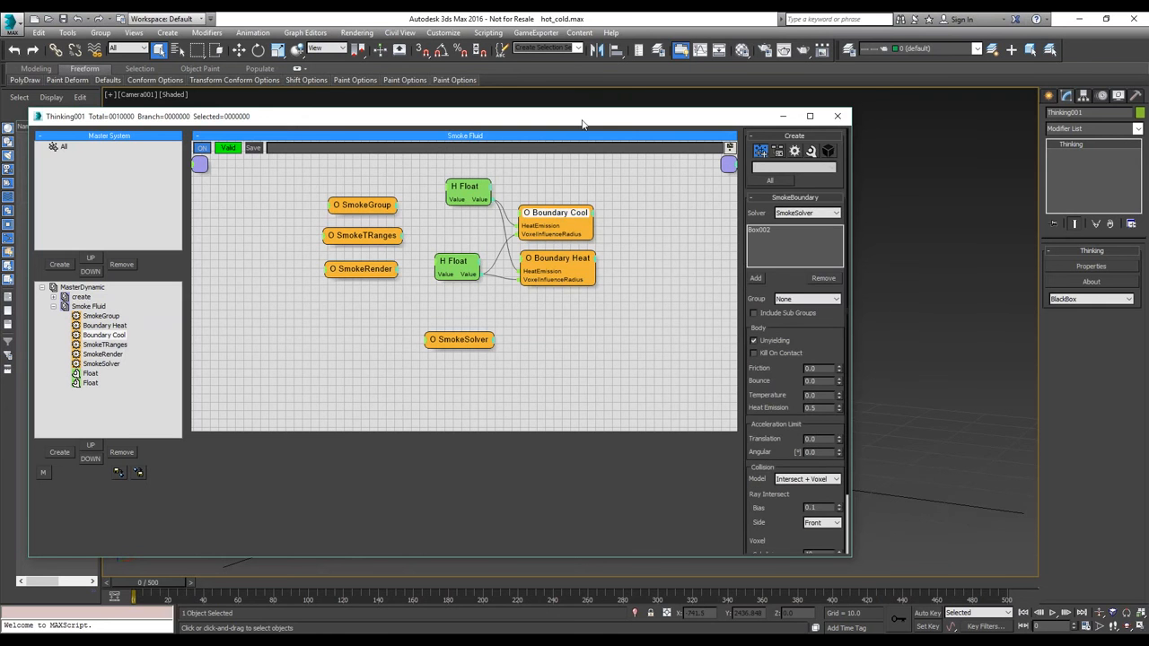
pyautogui.moveTo(565, 123); pyautogui.dragTo(259, 123)
pyautogui.click(1053, 613)
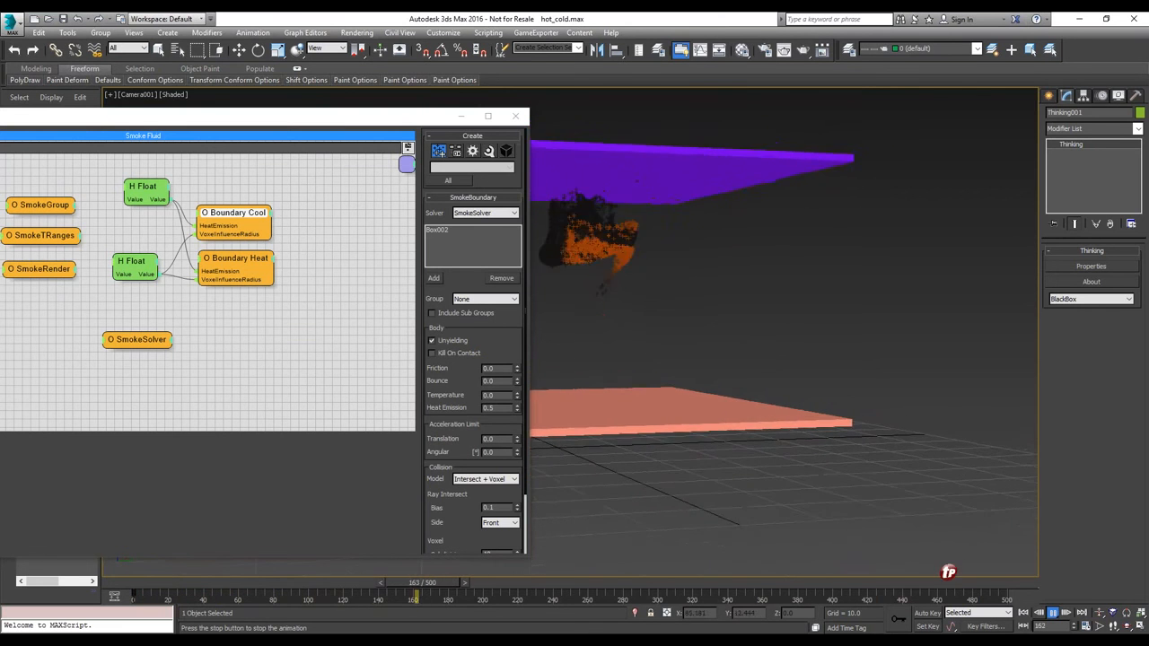
pyautogui.click(595, 410)
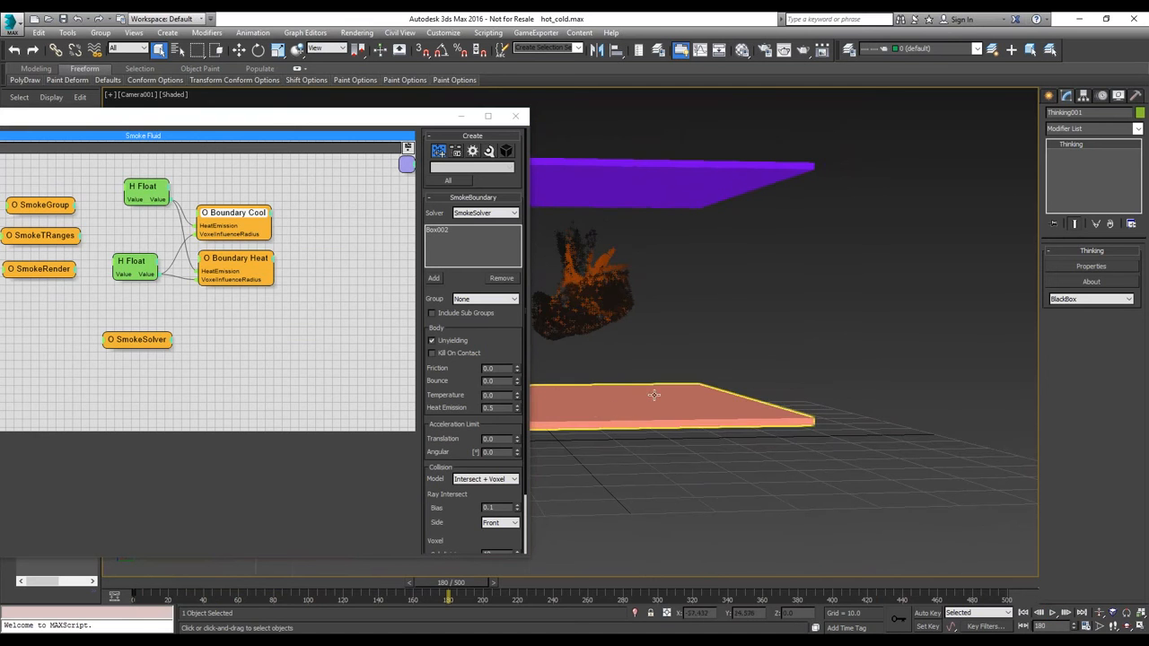
# - Compare the Boundary Cool and Boundary Heat operators' objects, temperatures, acceleration limits and voxel settings
pyautogui.click(239, 216)
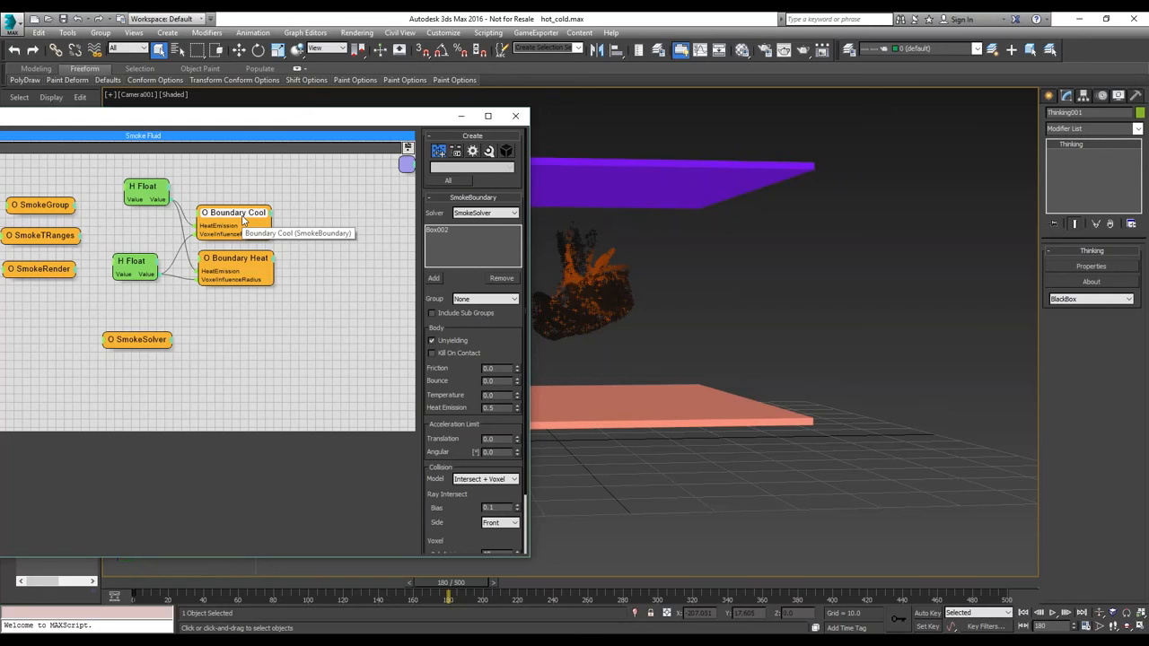
pyautogui.click(234, 263)
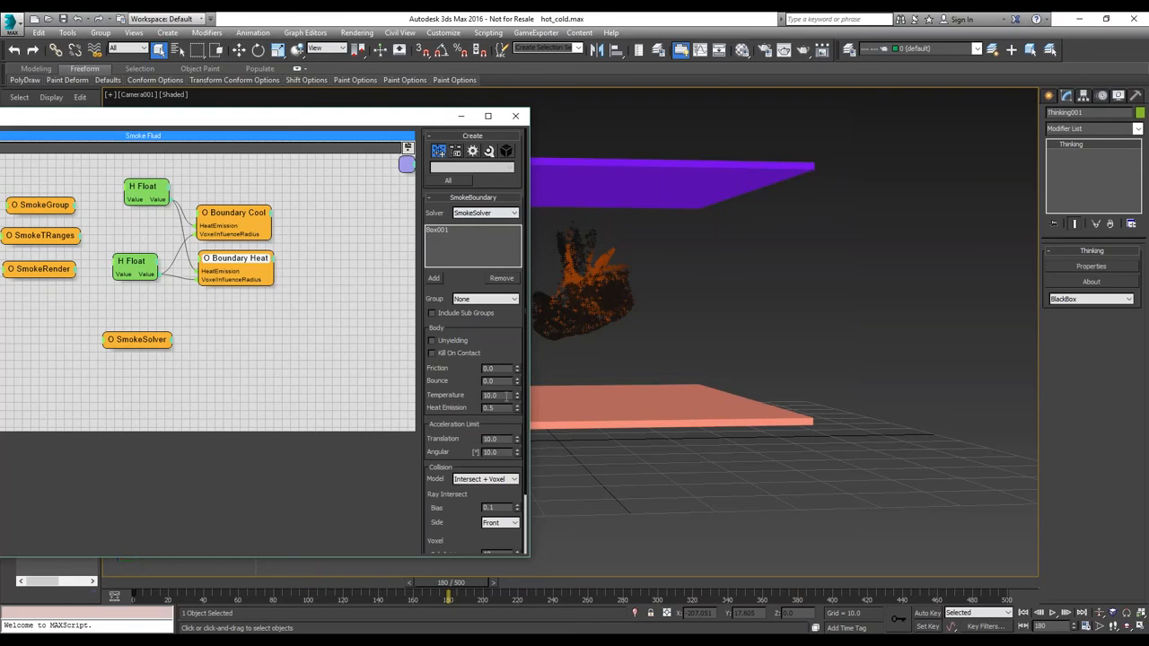
pyautogui.click(463, 302)
pyautogui.moveTo(517, 333); pyautogui.dragTo(511, 241)
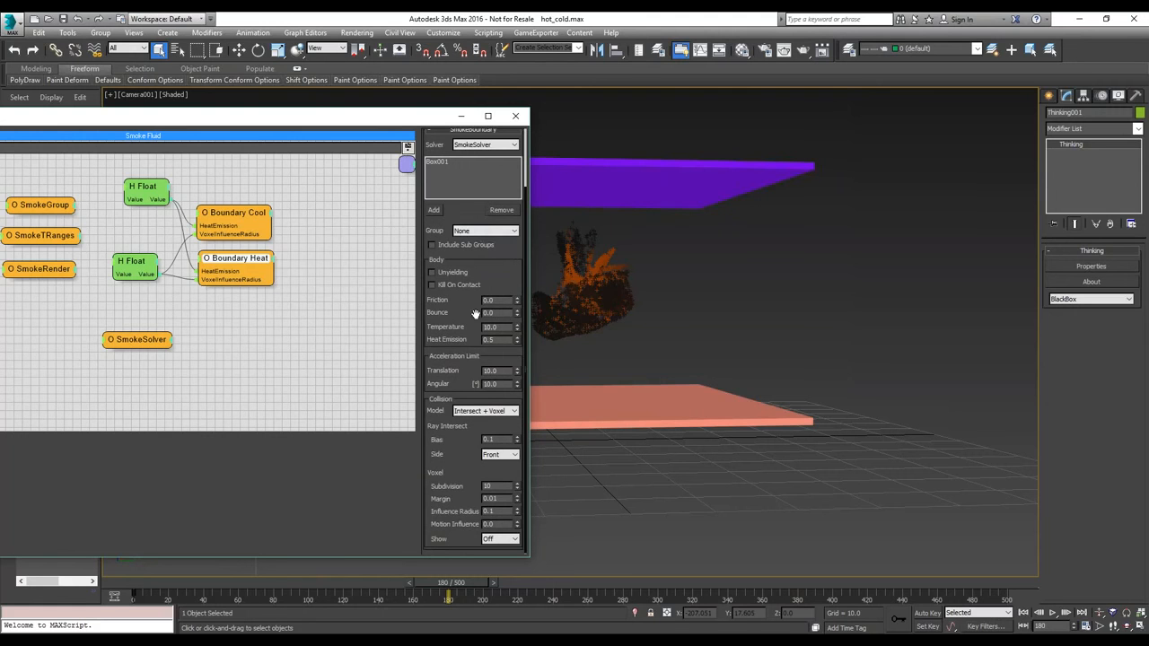
pyautogui.moveTo(497, 328); pyautogui.dragTo(477, 323)
# - Set Boundary Heat's voxel display to InOutside and play the simulation on to frame 194
pyautogui.click(499, 538)
pyautogui.click(499, 573)
pyautogui.click(500, 539)
pyautogui.click(501, 558)
pyautogui.click(1127, 626)
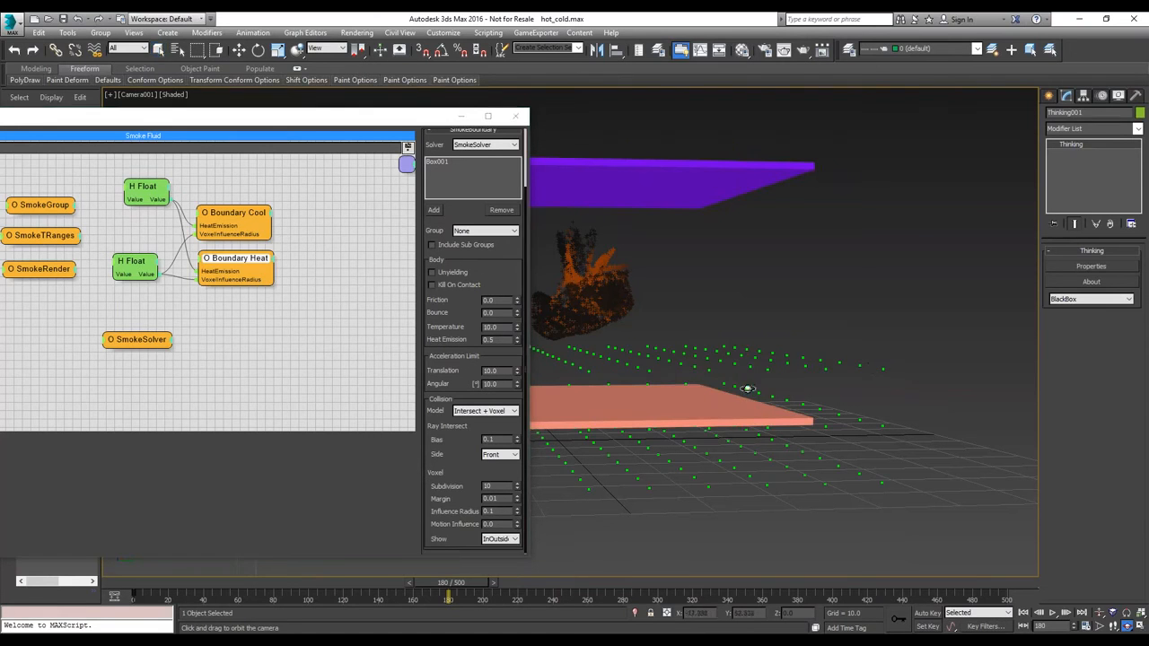
pyautogui.moveTo(751, 388)
pyautogui.mouseDown()
pyautogui.moveTo(739, 385)
pyautogui.moveTo(749, 406)
pyautogui.mouseUp()
pyautogui.click(1053, 613)
pyautogui.click(1053, 615)
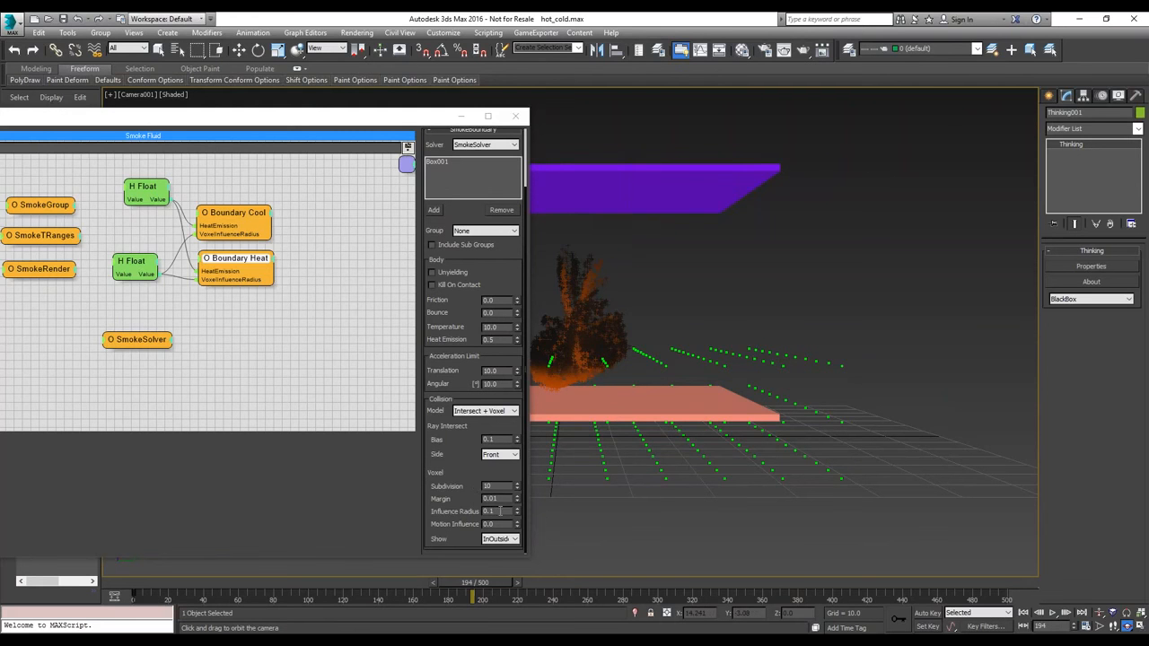
# - Set Boundary Heat's voxel influence radius to 0.05 and play the simulation to frame 495
pyautogui.click(501, 511)
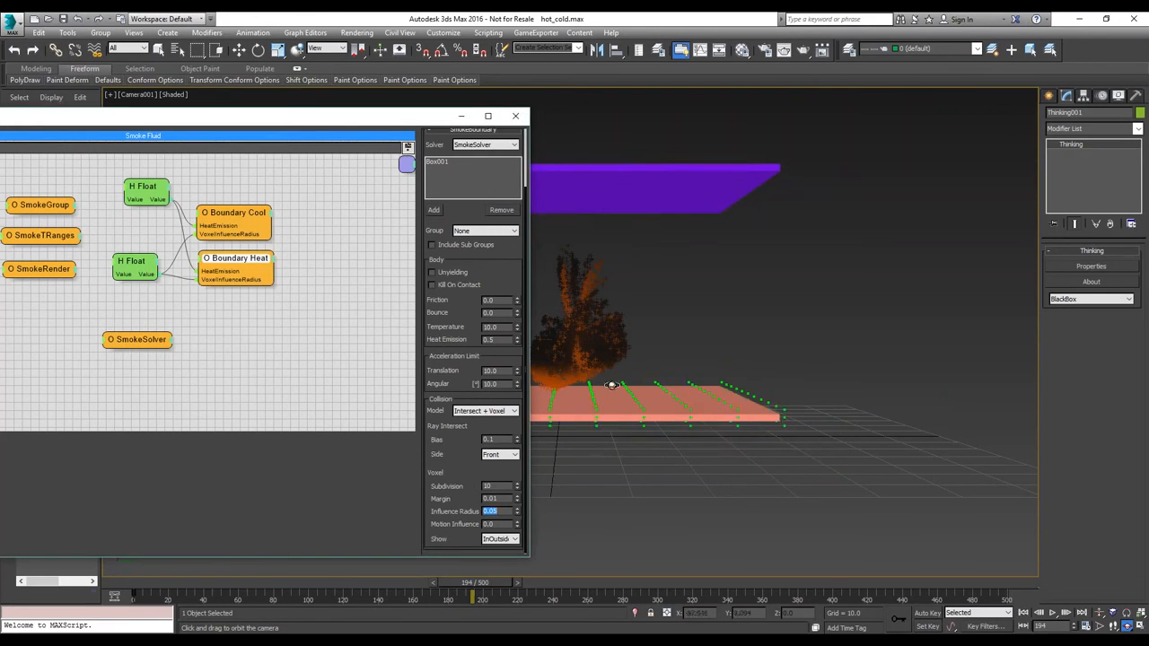
pyautogui.moveTo(650, 384); pyautogui.dragTo(655, 384)
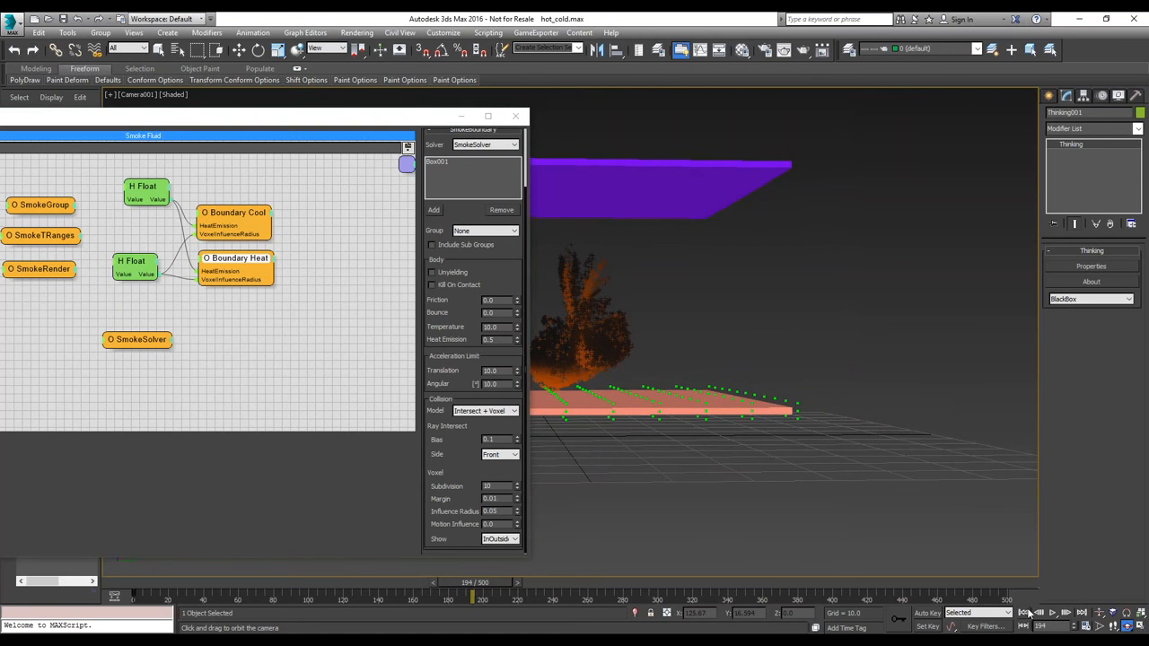
pyautogui.click(1053, 614)
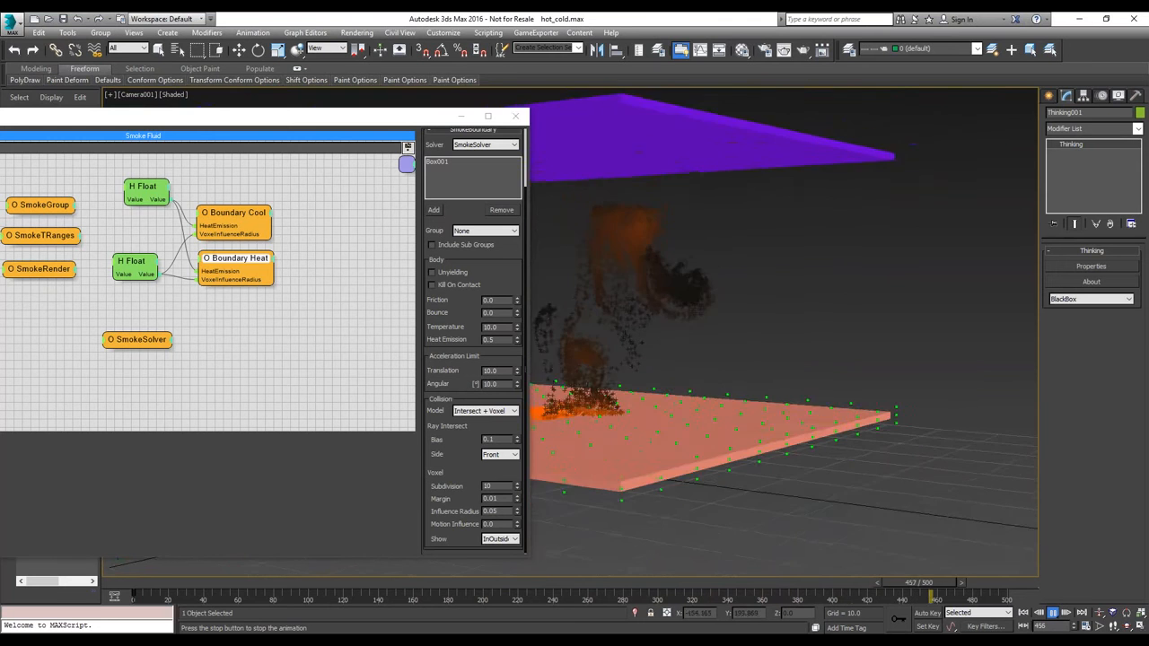
pyautogui.click(1053, 613)
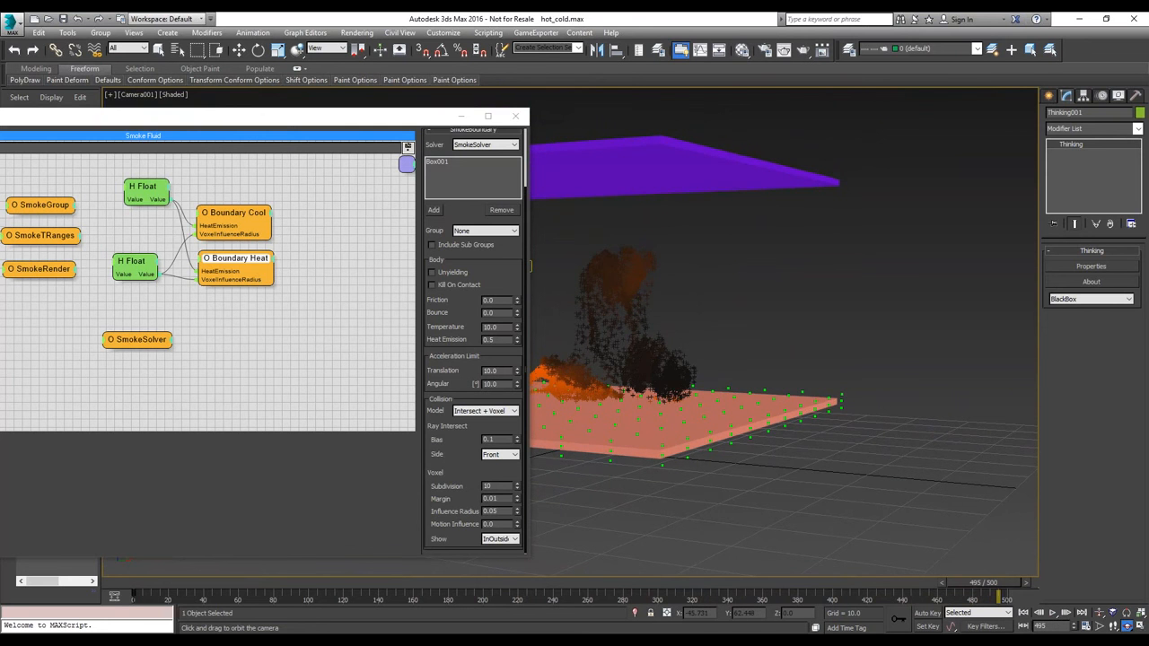
# - Set Boundary Heat's voxel influence radius to 0.2 and replay the simulation from frame 0 to frame 167
pyautogui.click(504, 513)
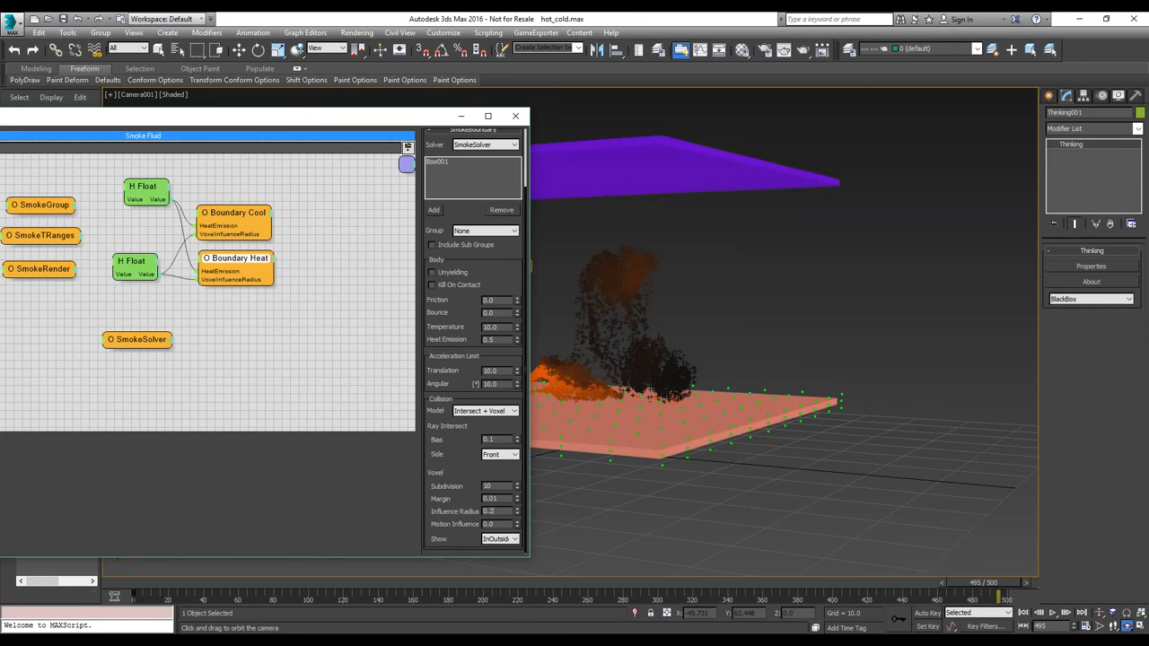
pyautogui.click(1024, 613)
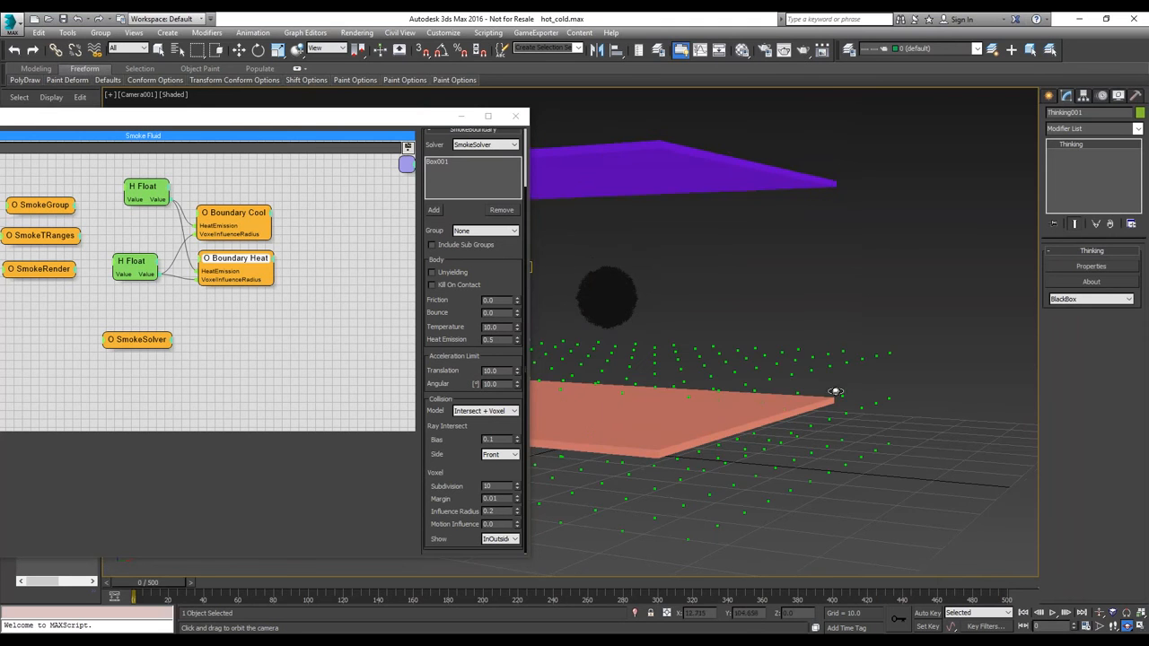
pyautogui.moveTo(855, 387); pyautogui.dragTo(779, 392)
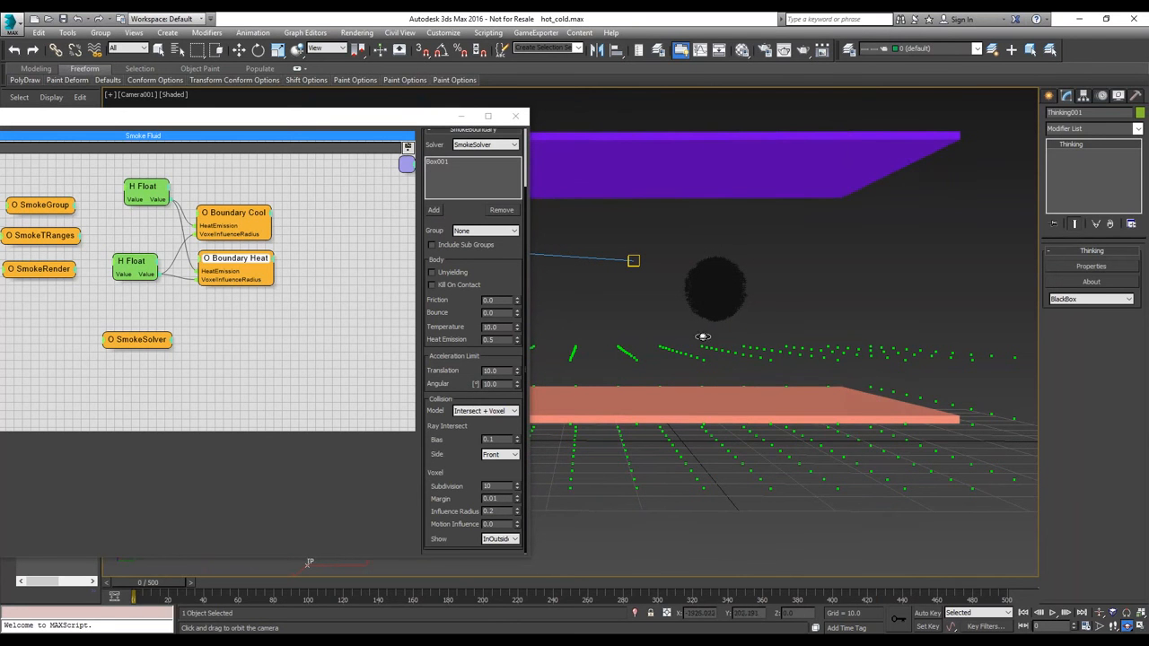
pyautogui.click(1052, 612)
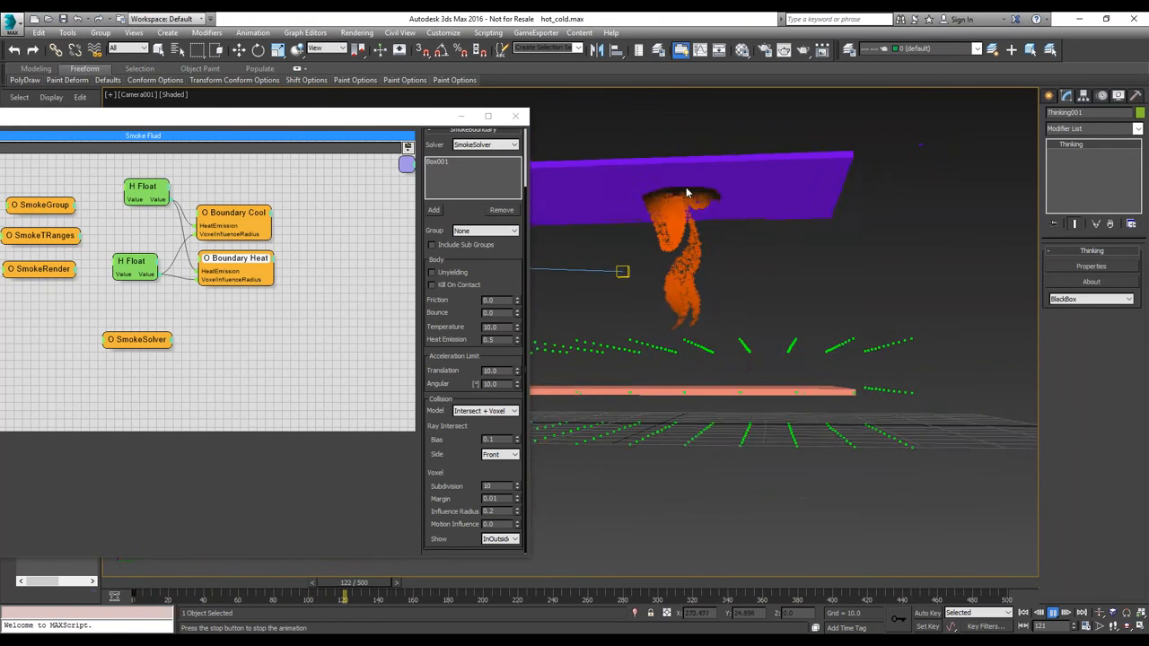
pyautogui.click(1052, 613)
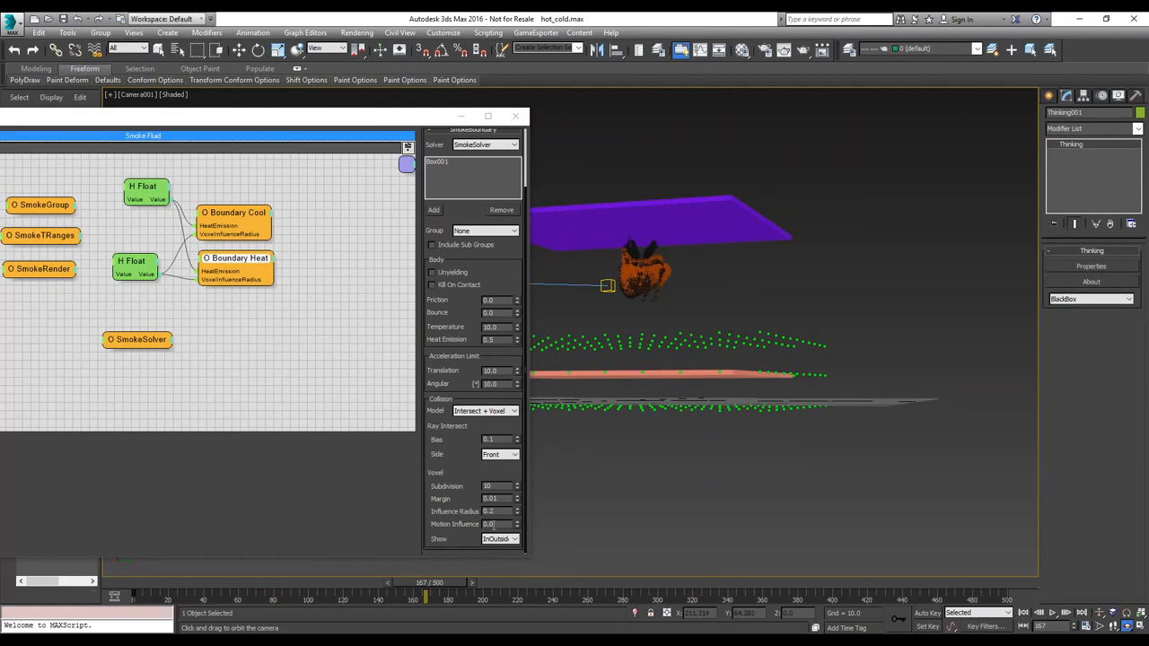
# - Turn off the voxel display for Boundary Heat
pyautogui.click(500, 538)
pyautogui.click(494, 549)
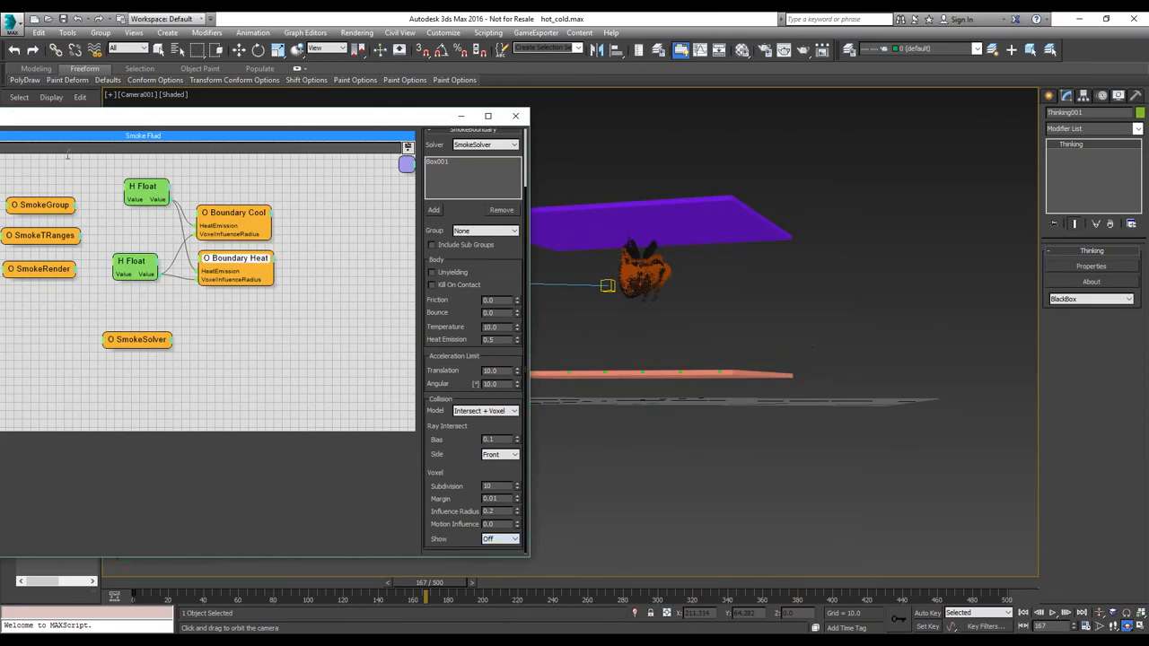
# - Set SmokeGroup's buoyancy to 10 and replay the simulation from frame 0 to frame 308
pyautogui.click(38, 207)
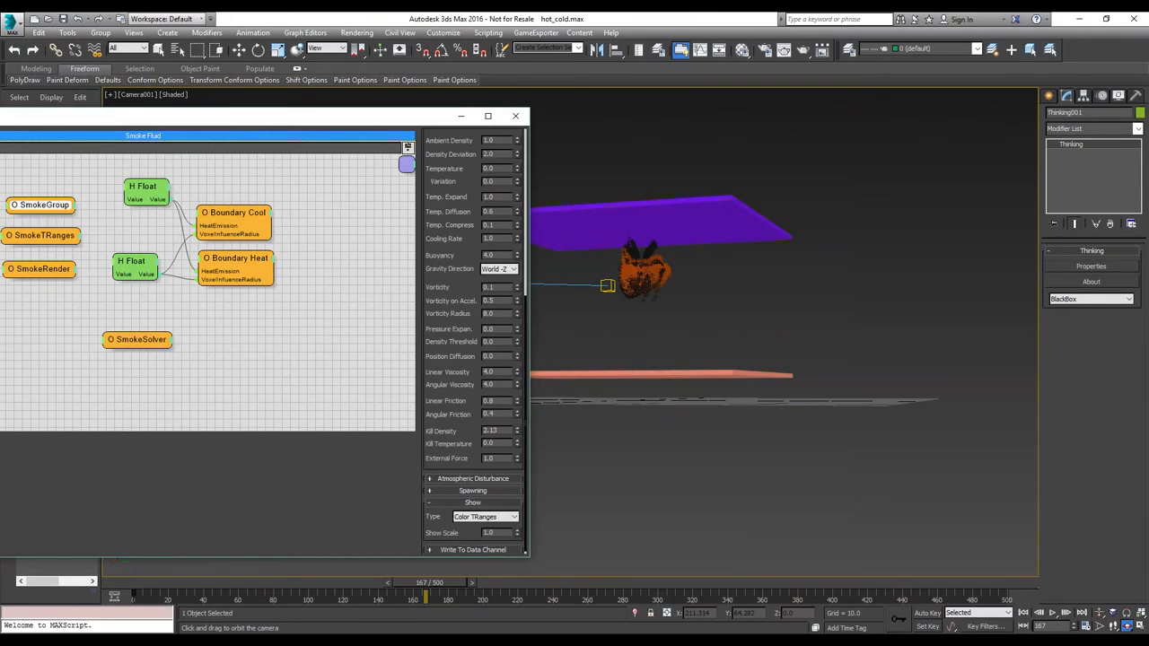
pyautogui.scroll(2, 453, 250)
pyautogui.scroll(5, 453, 250)
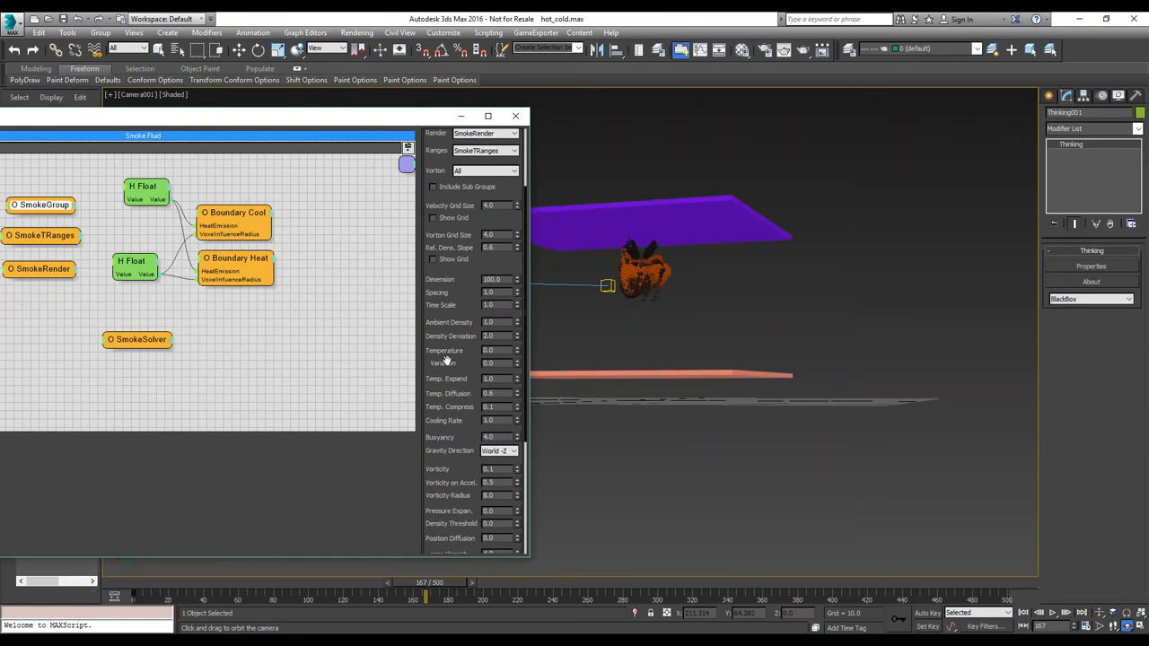
pyautogui.moveTo(445, 361); pyautogui.dragTo(448, 289)
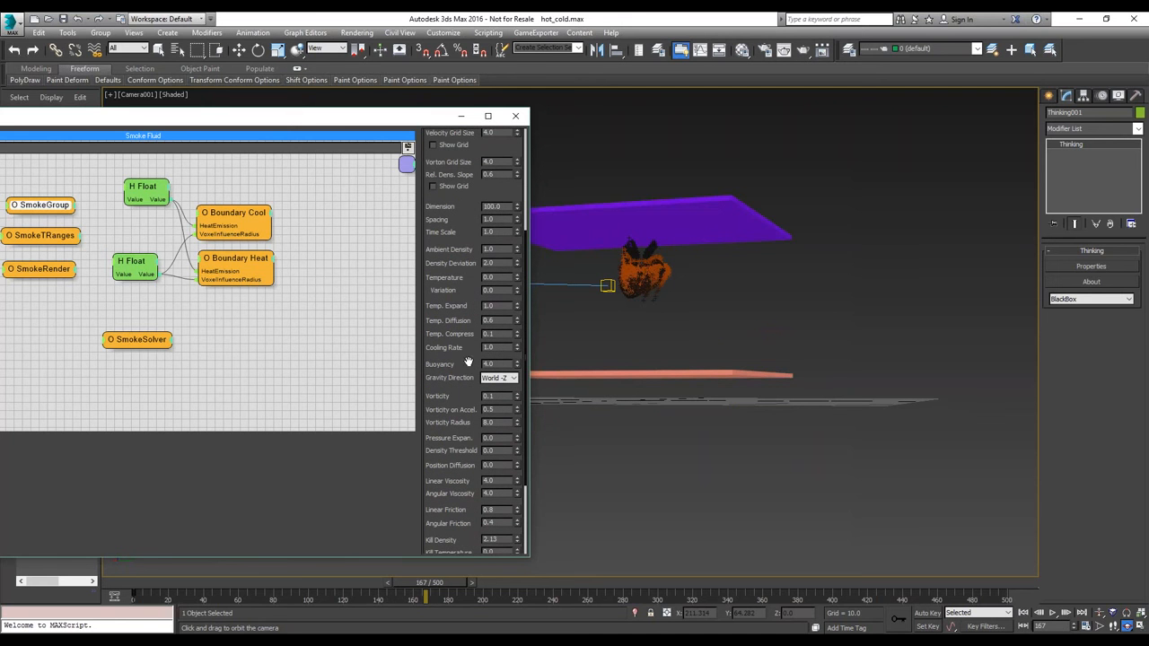
pyautogui.moveTo(465, 363); pyautogui.dragTo(462, 325)
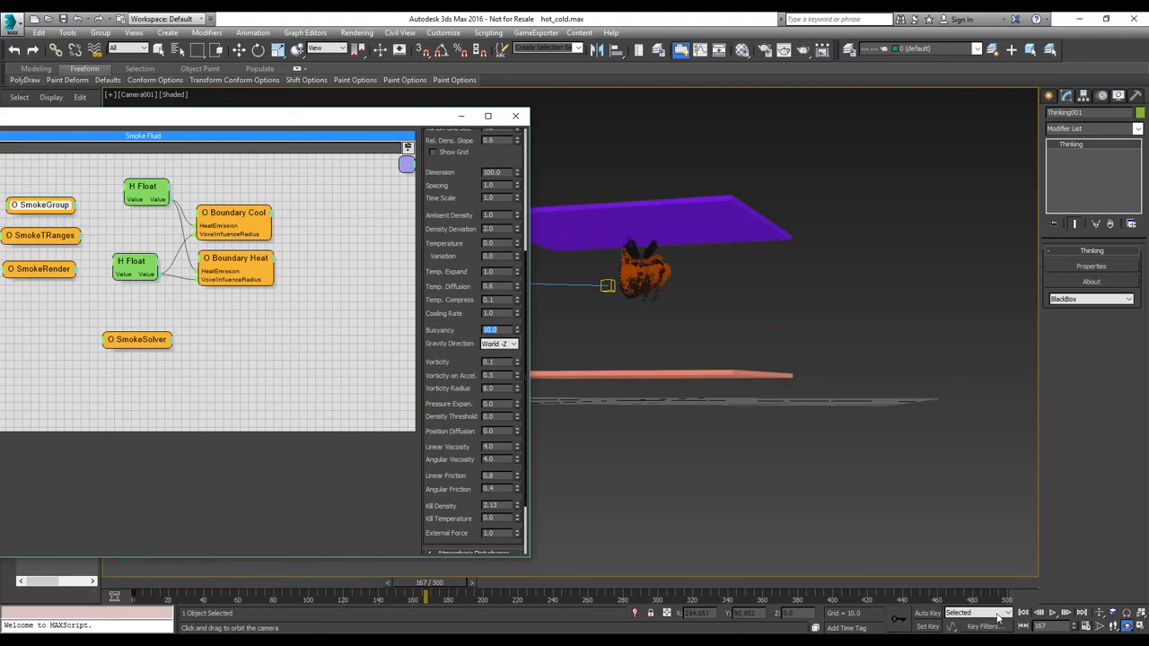
pyautogui.click(1023, 614)
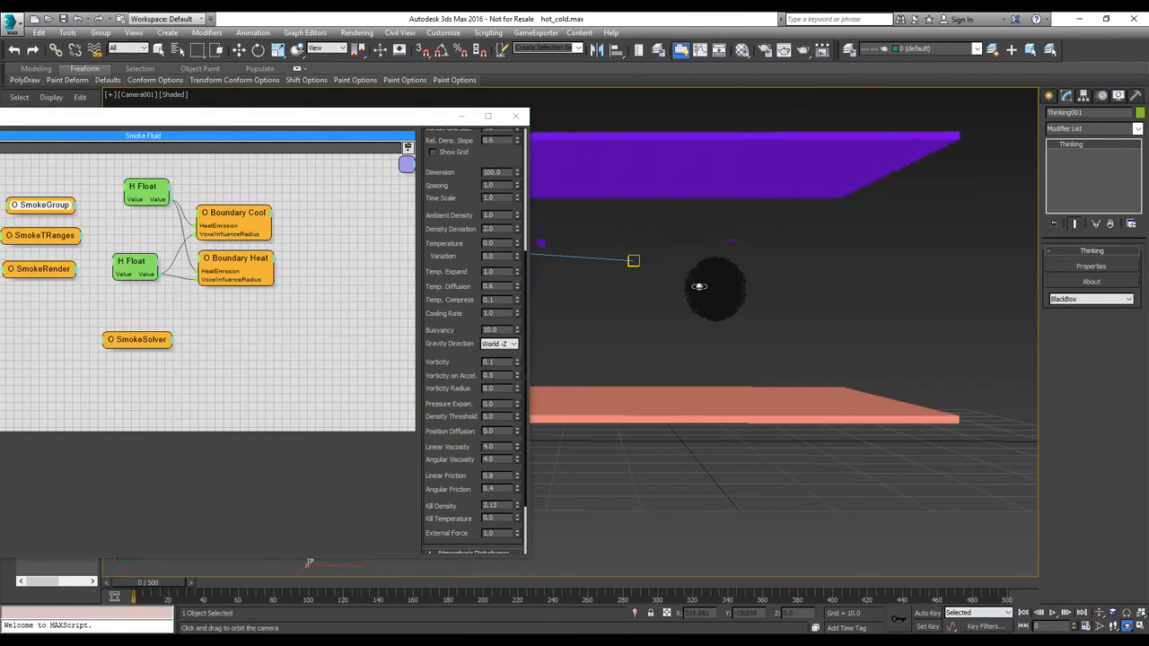
pyautogui.click(1054, 613)
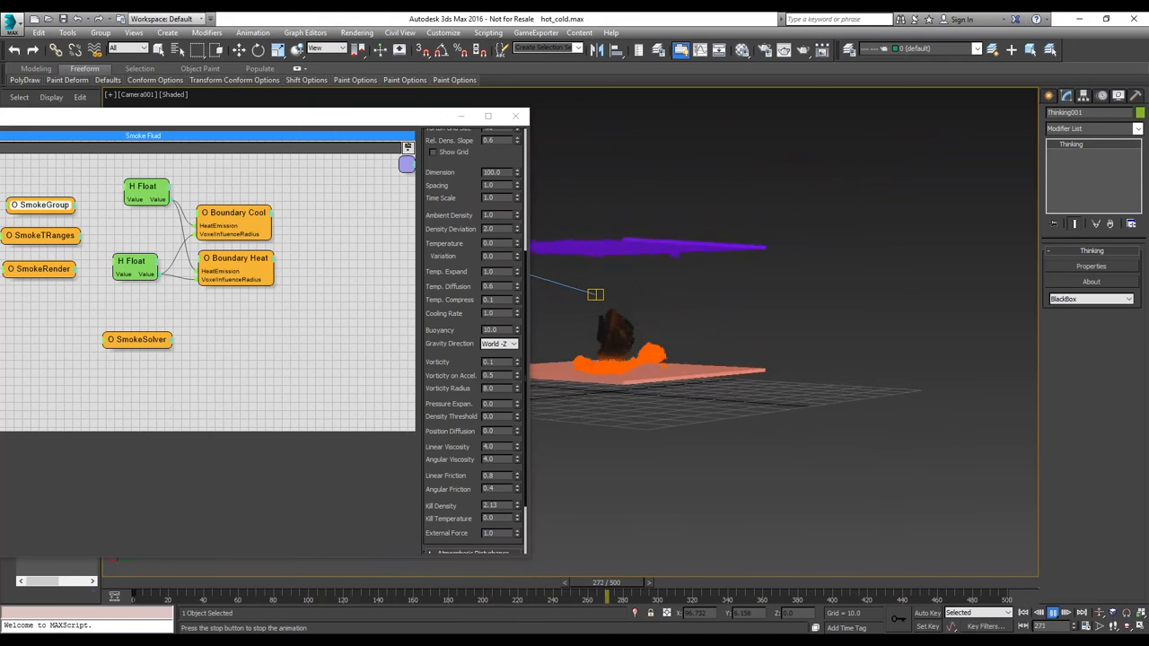
pyautogui.keyDown('alt'); pyautogui.moveTo(789, 380); pyautogui.dragTo(691, 415, button='middle'); pyautogui.keyUp('alt')
# - Set SmokeGroup's buoyancy to 1 and replay the simulation from frame 0 past frame 230
pyautogui.click(500, 330)
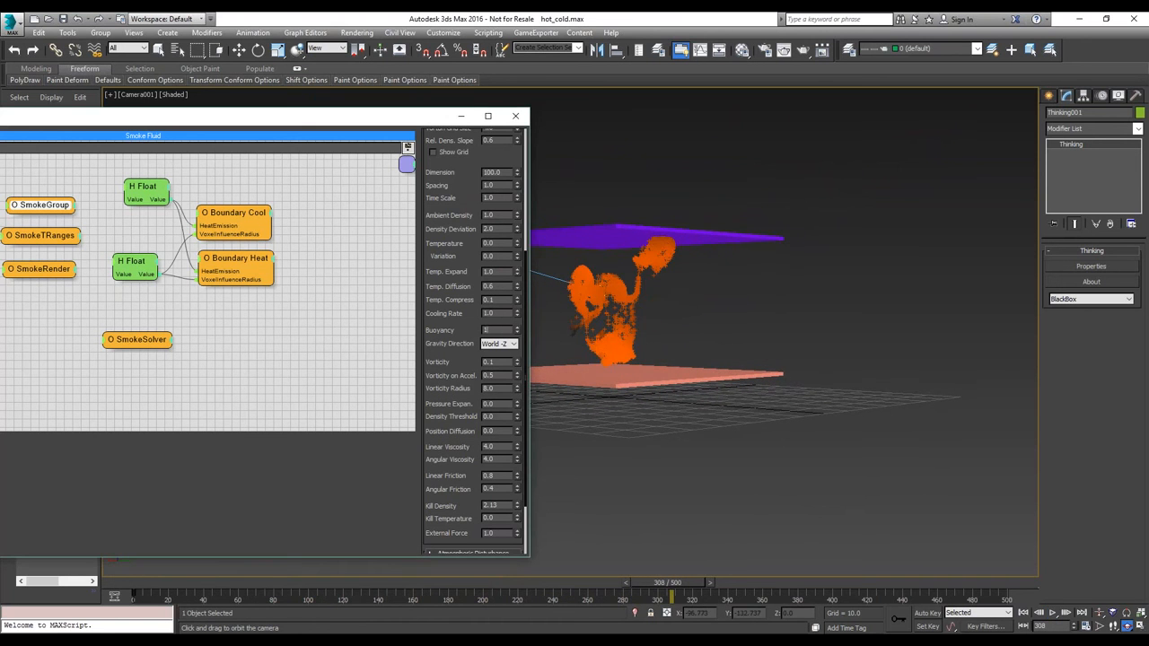
pyautogui.click(1023, 612)
pyautogui.click(1053, 614)
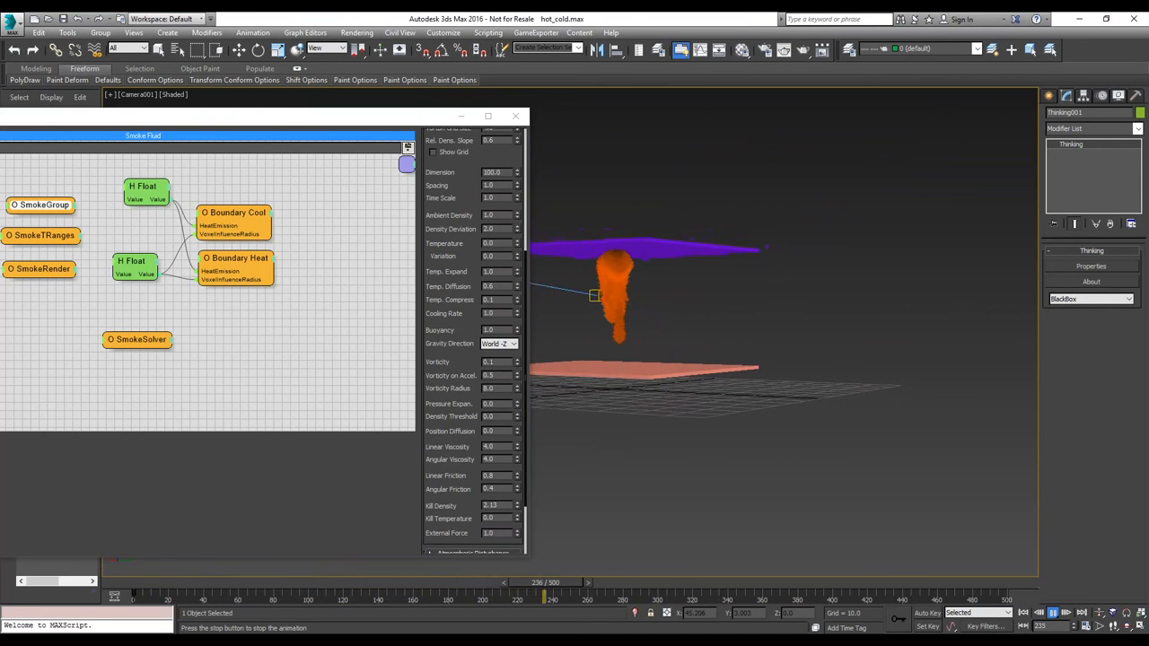
pyautogui.click(1054, 615)
# - Return the animation to frame 0 and set SmokeGroup's buoyancy back to 10
pyautogui.click(1025, 614)
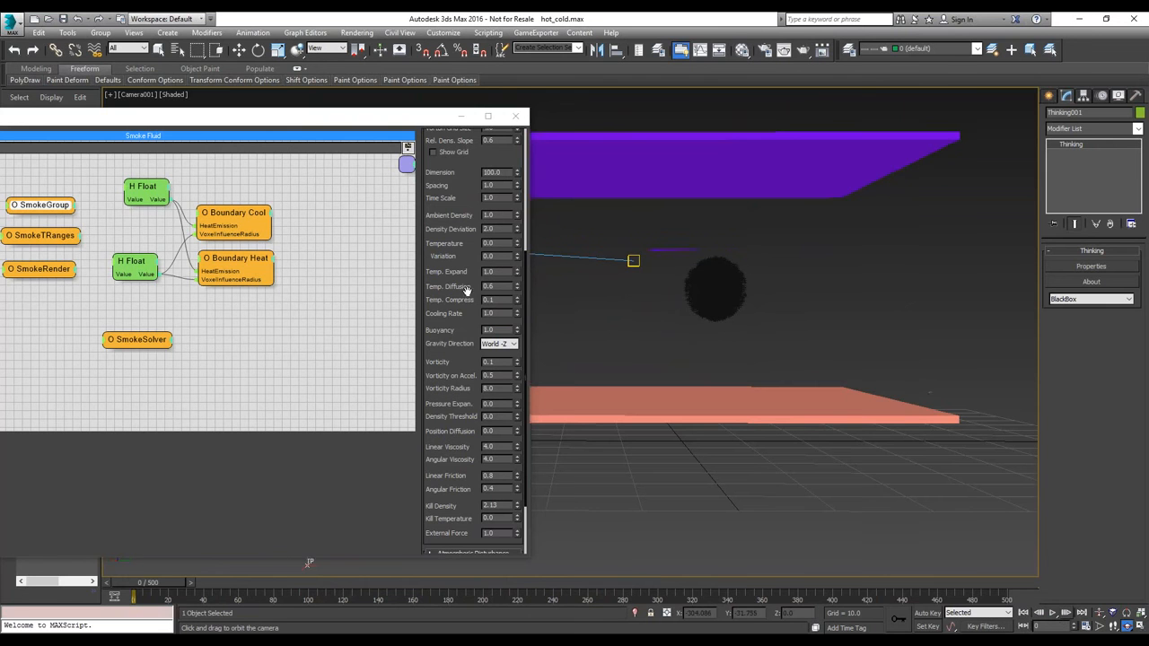
pyautogui.moveTo(499, 330); pyautogui.dragTo(474, 333)
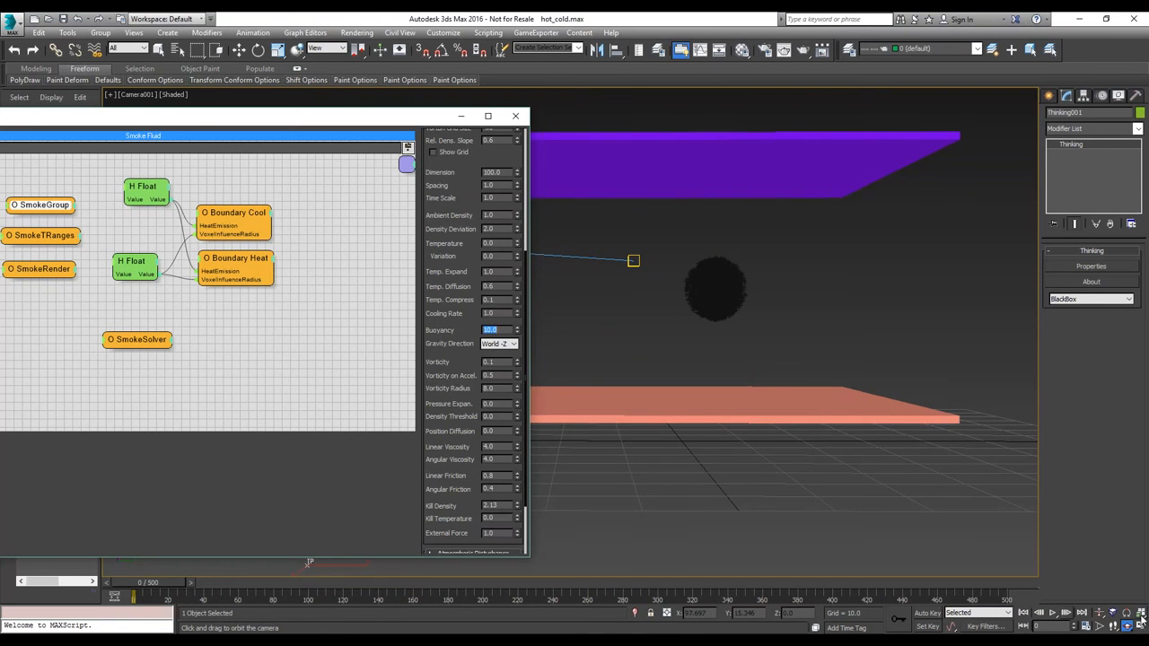
pyautogui.click(1022, 616)
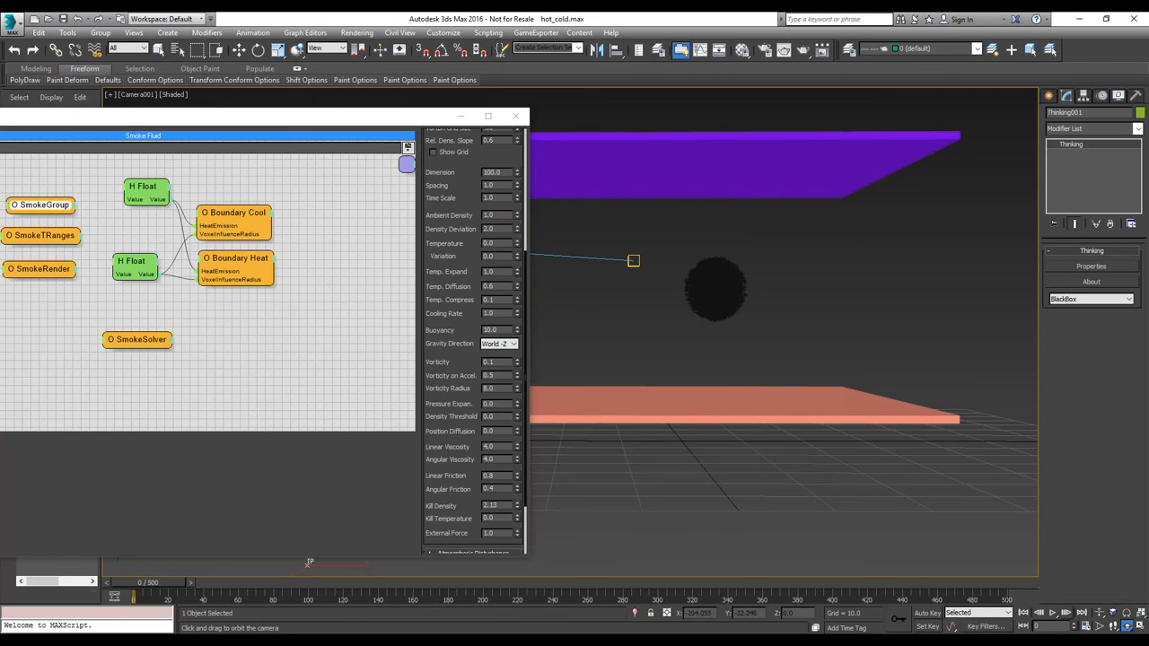
# - Set SmokeGroup's Vorticity on Accel. to 2 and play the simulation from frame 0 to frame 189
pyautogui.doubleClick(499, 375)
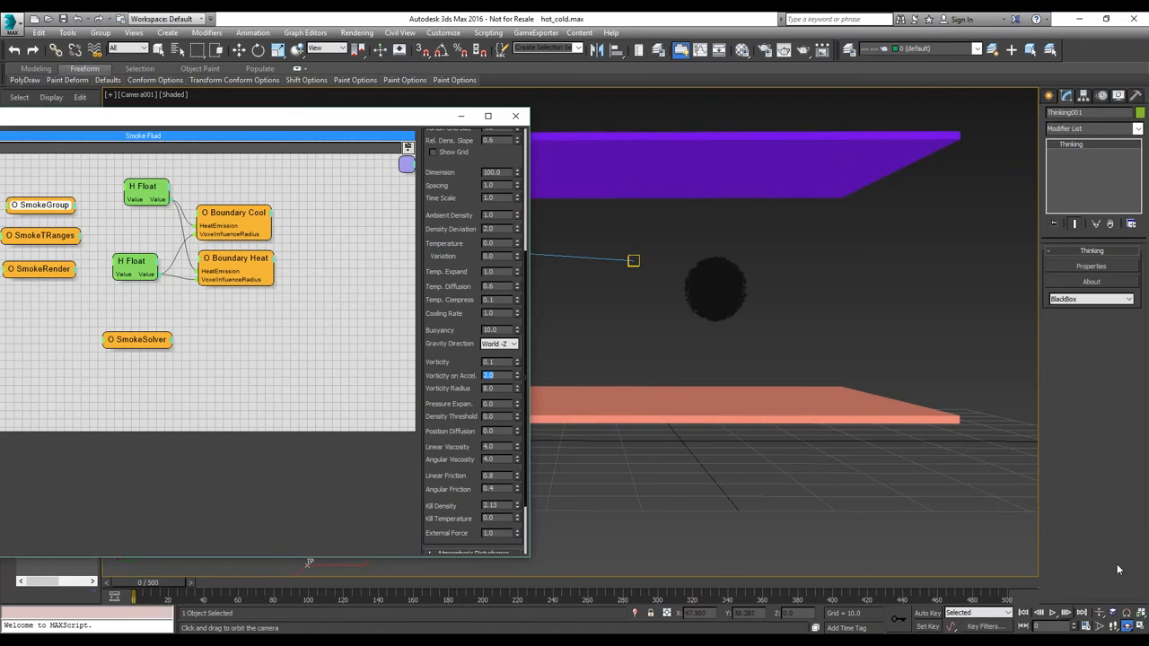
pyautogui.click(1025, 615)
pyautogui.click(1056, 615)
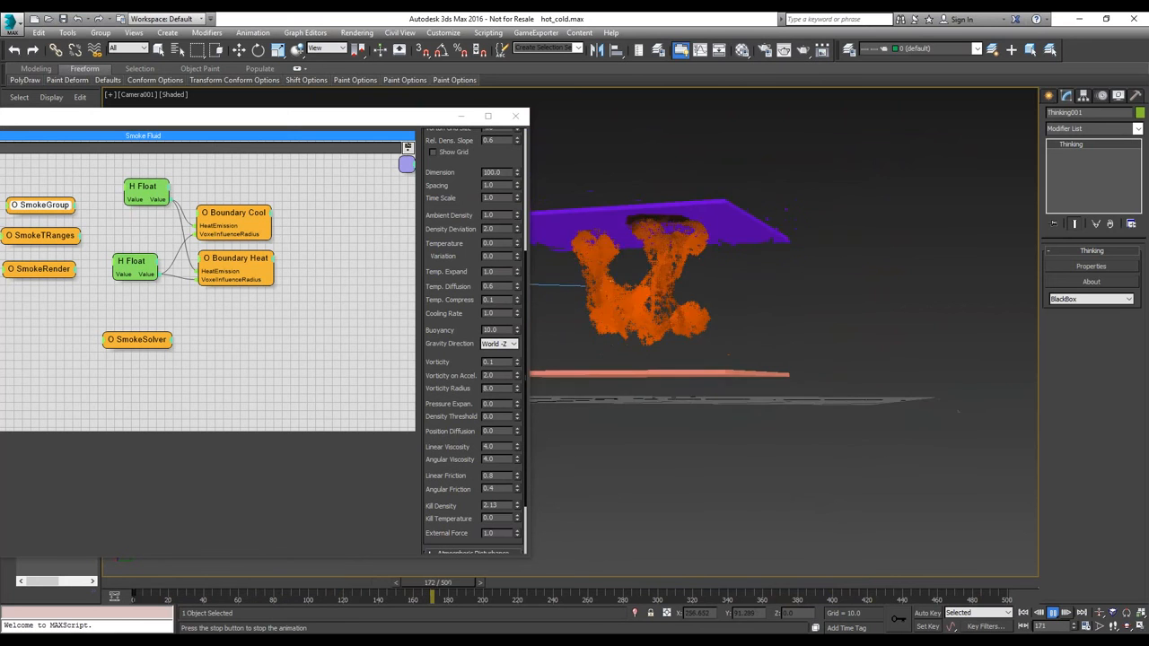
pyautogui.press('/')
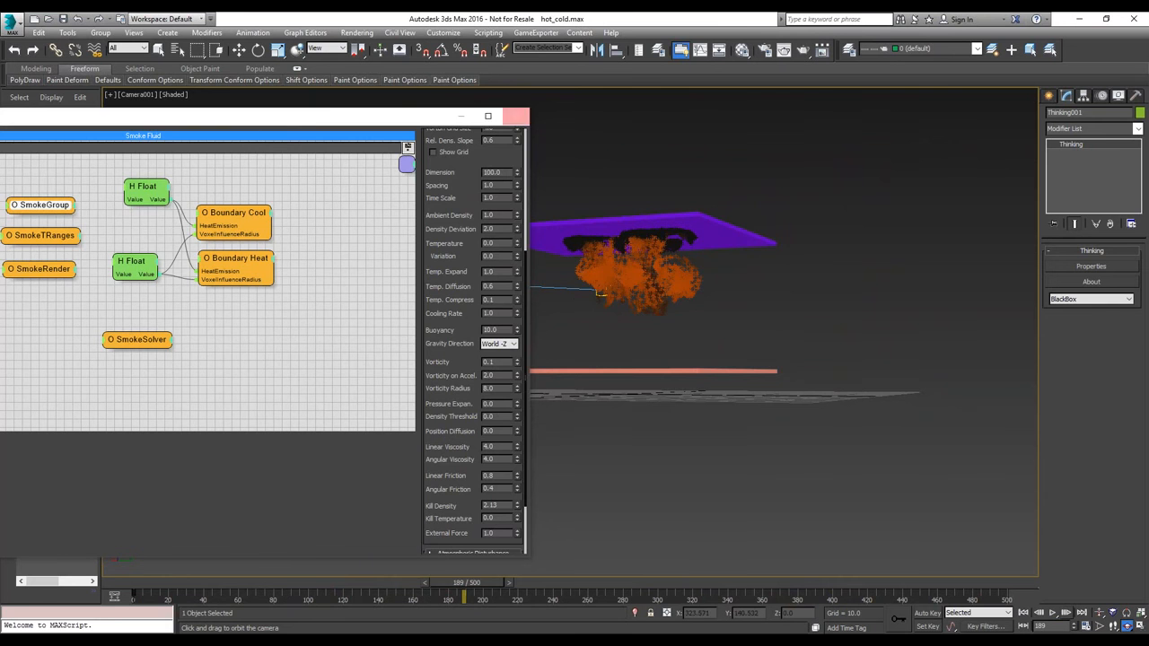
# - Close the thinkingParticles window and open the scene file pumping smoke.max
pyautogui.moveTo(316, 124); pyautogui.dragTo(674, 123)
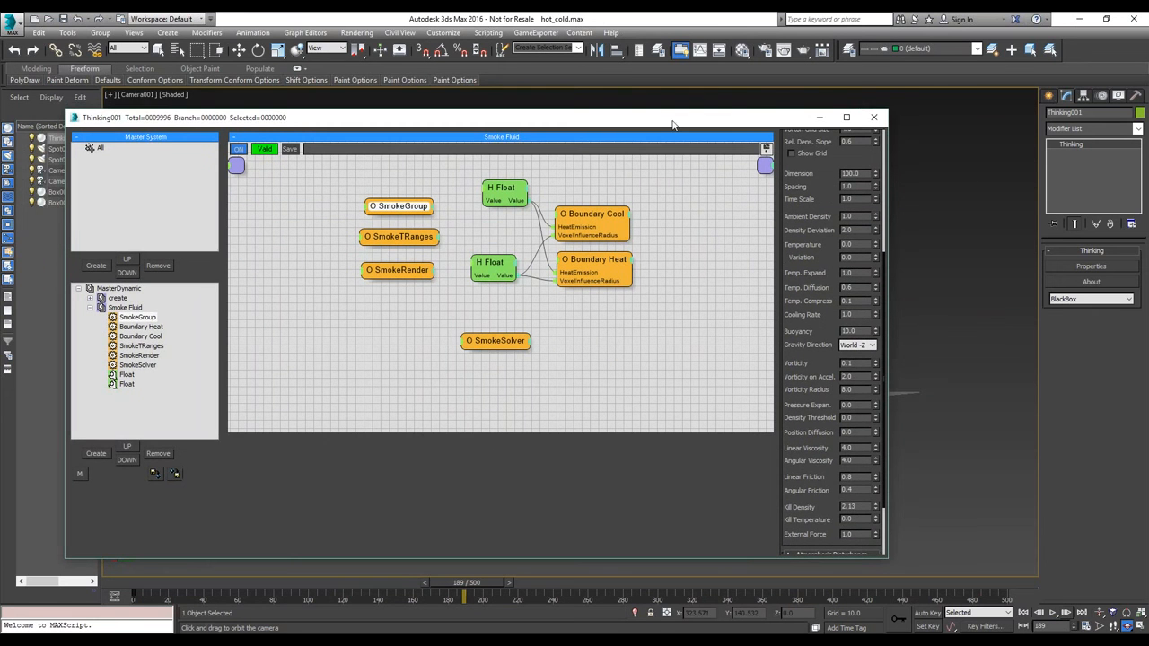
pyautogui.click(876, 119)
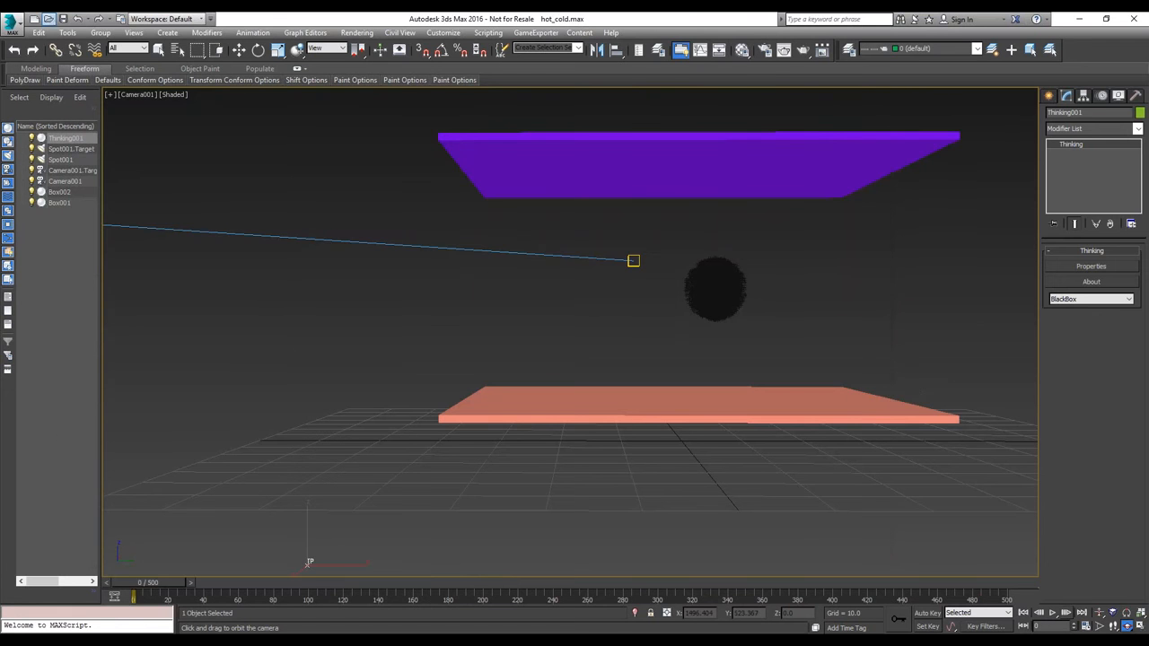
pyautogui.click(560, 347)
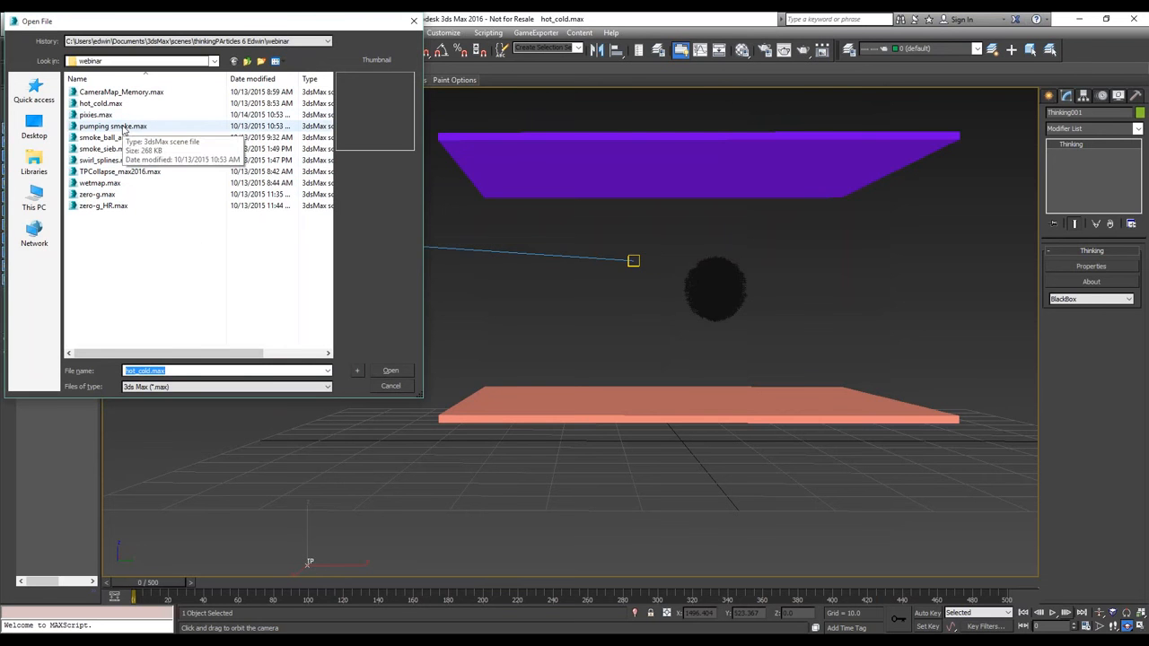
pyautogui.click(123, 127)
pyautogui.click(390, 370)
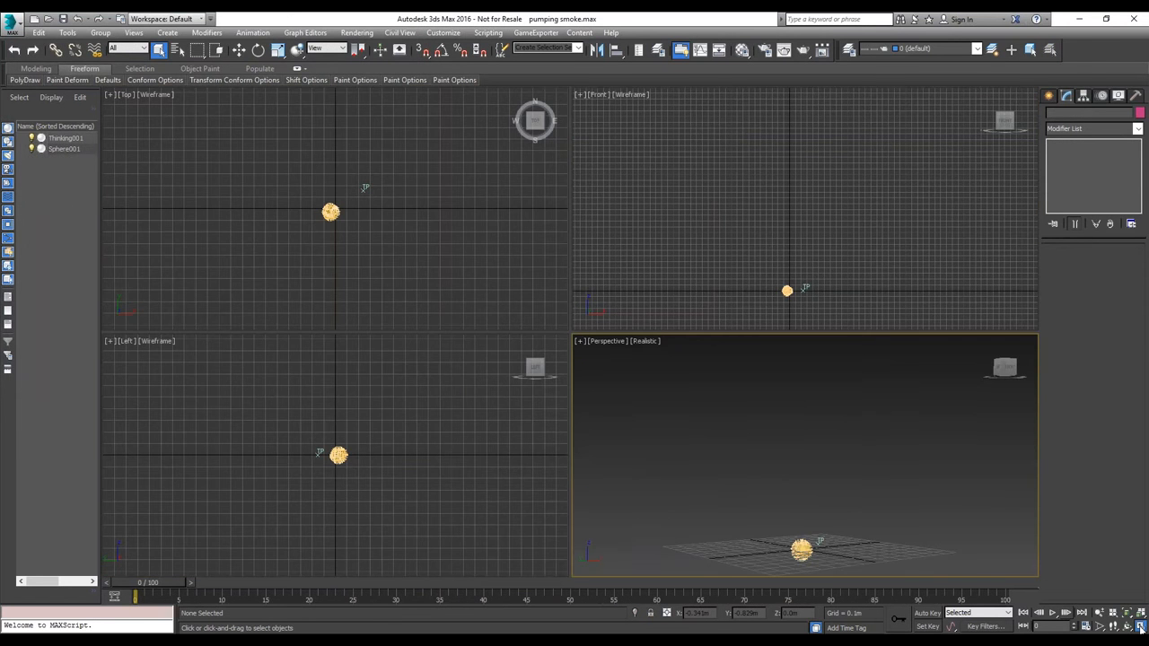
# - Maximize the Perspective view and play the smoke simulation to frame 81
pyautogui.click(1140, 627)
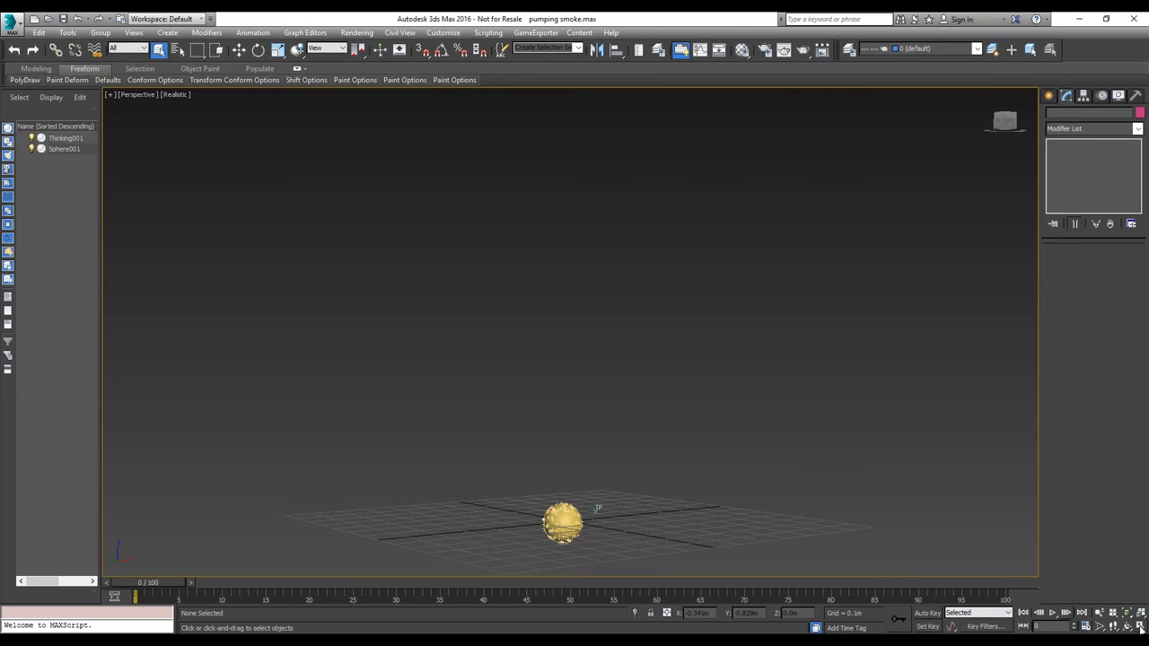
pyautogui.click(1054, 613)
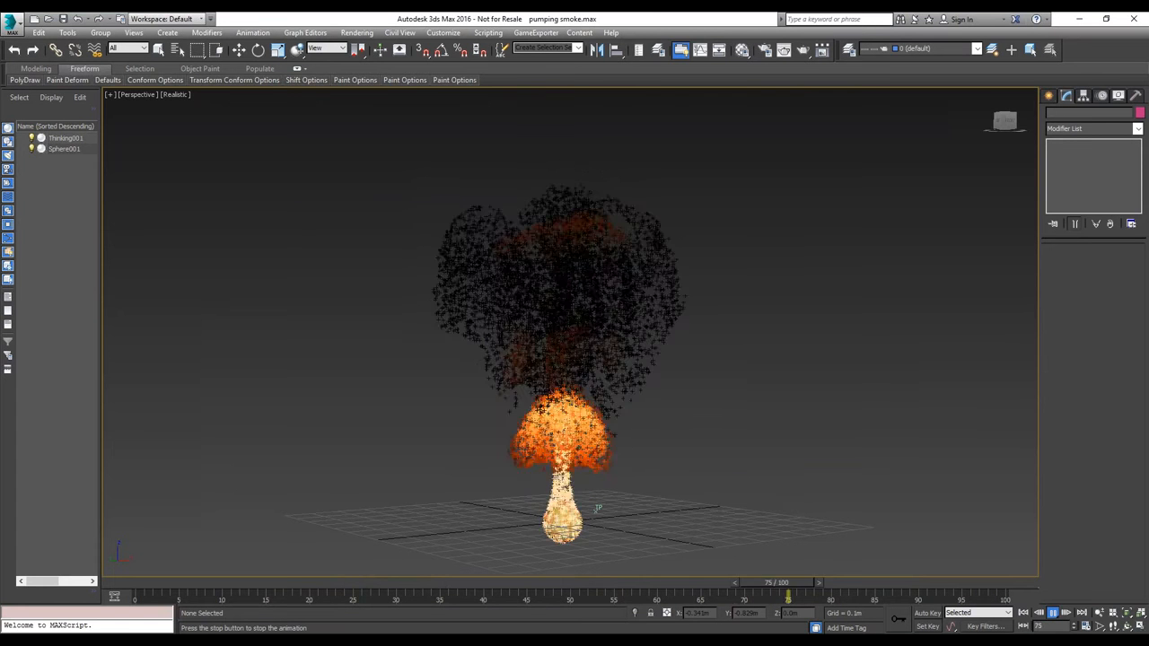
pyautogui.press('Escape')
# - Select the Thinking001 particle system and open its thinkingParticles properties window
pyautogui.click(623, 416)
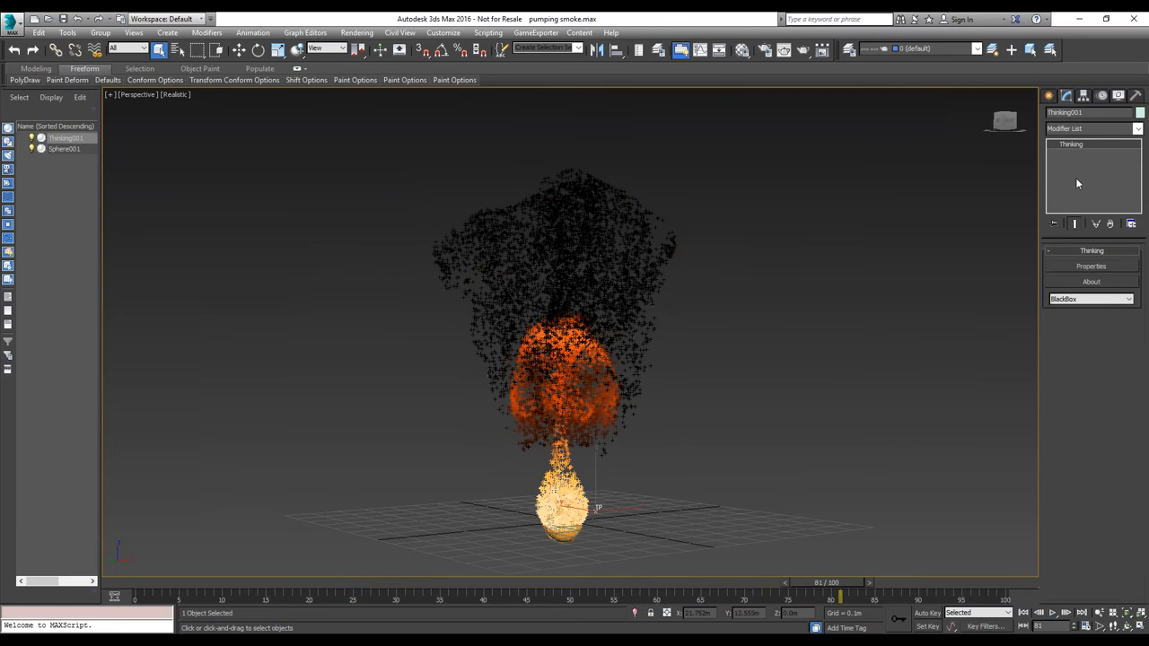
pyautogui.click(1090, 267)
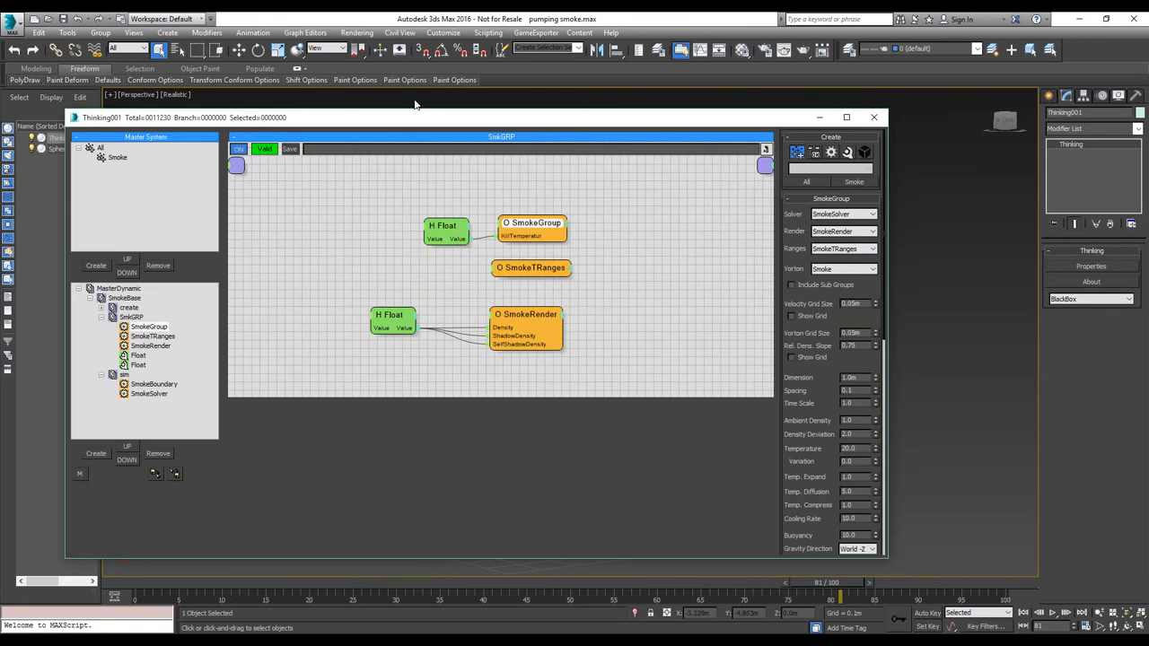
pyautogui.moveTo(414, 128); pyautogui.dragTo(448, 131)
# - Open the create dynamic set and examine the settings of its Surface Pos and Position Born operators
pyautogui.click(140, 312)
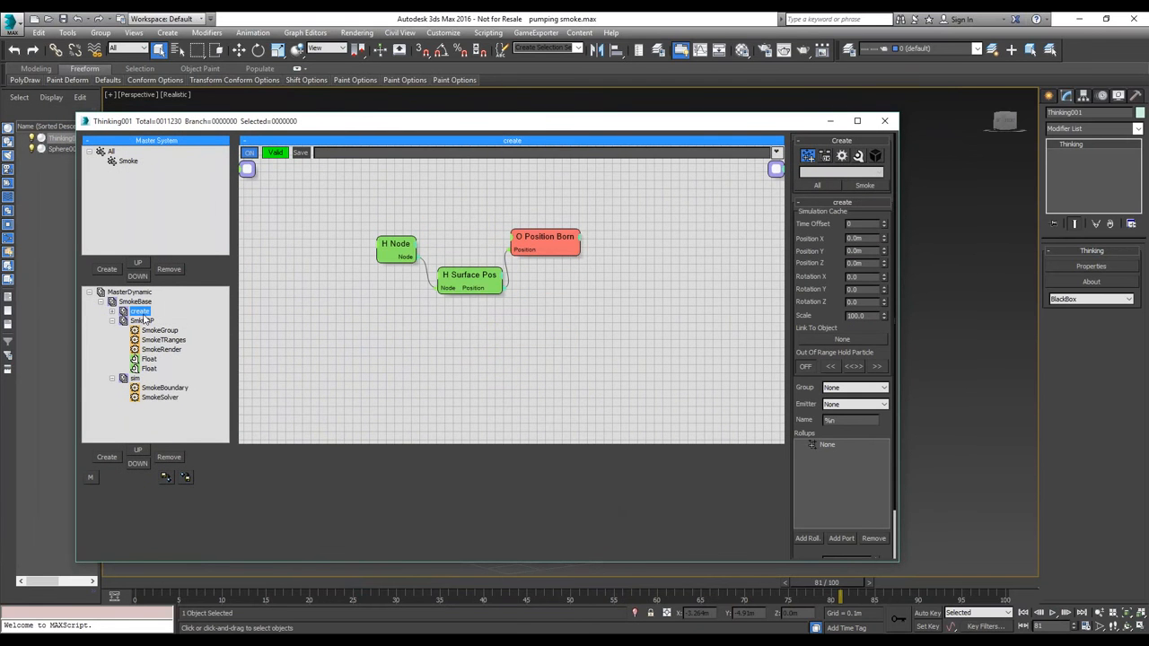
pyautogui.click(480, 277)
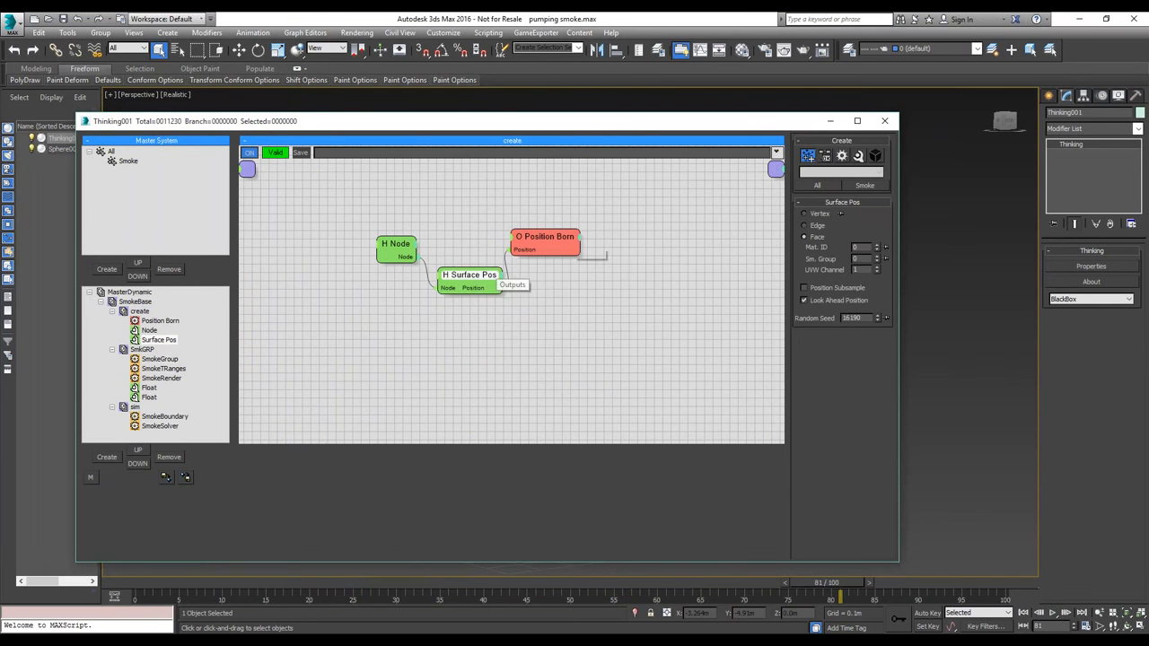
pyautogui.moveTo(646, 127); pyautogui.dragTo(206, 136)
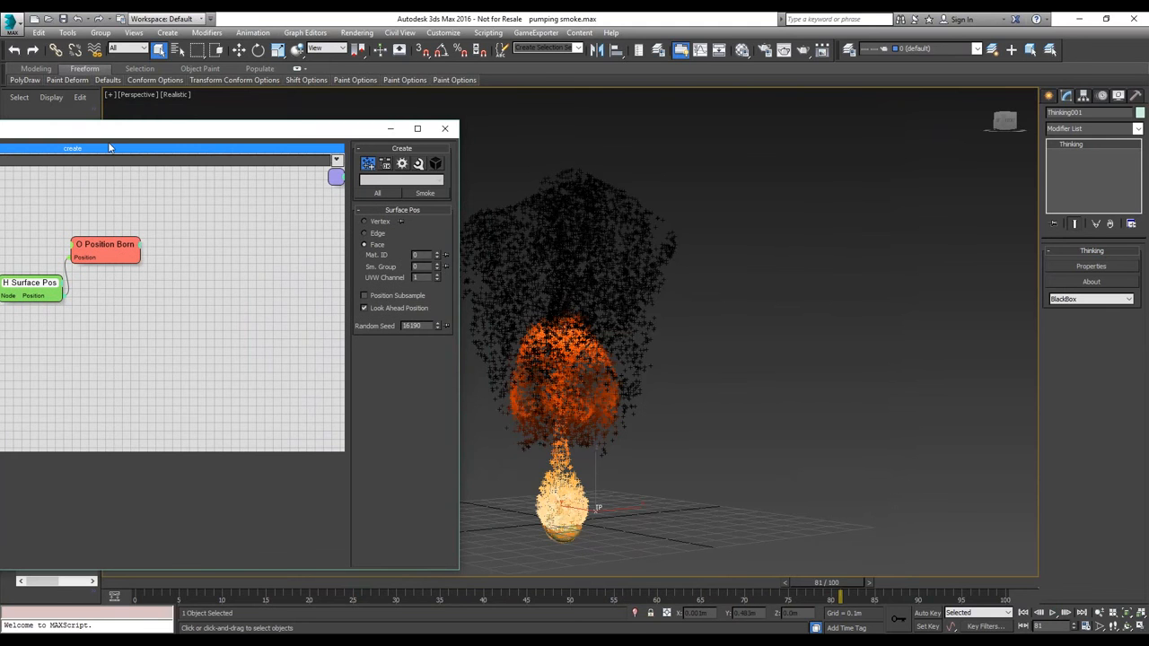
pyautogui.moveTo(117, 135); pyautogui.dragTo(493, 117)
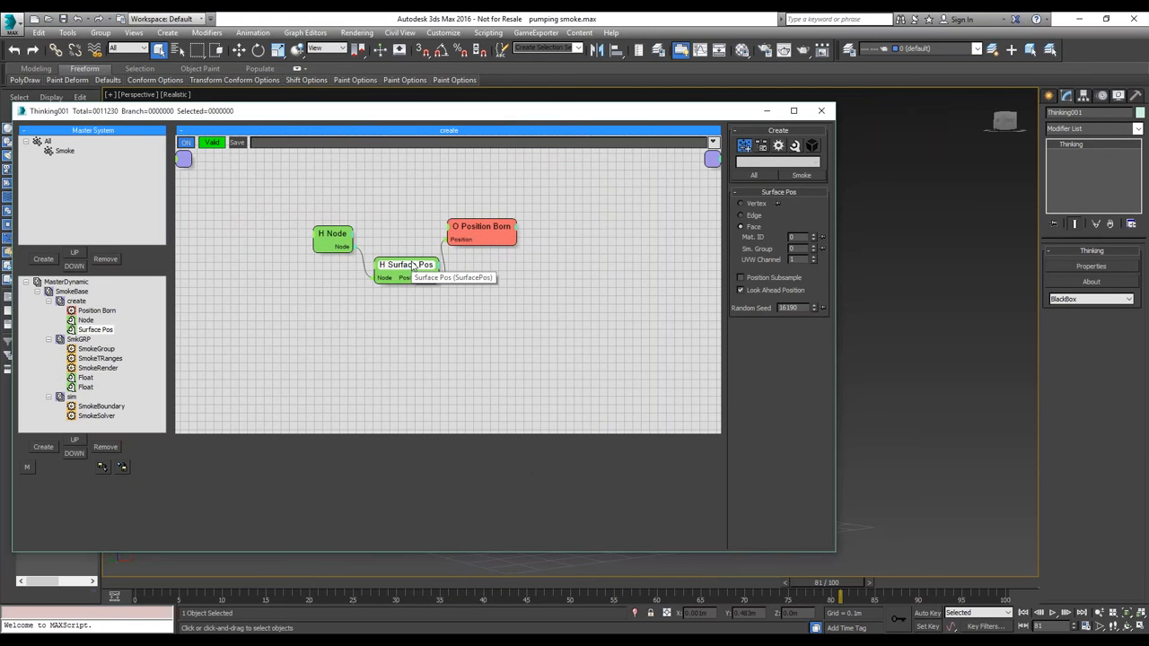
pyautogui.click(499, 228)
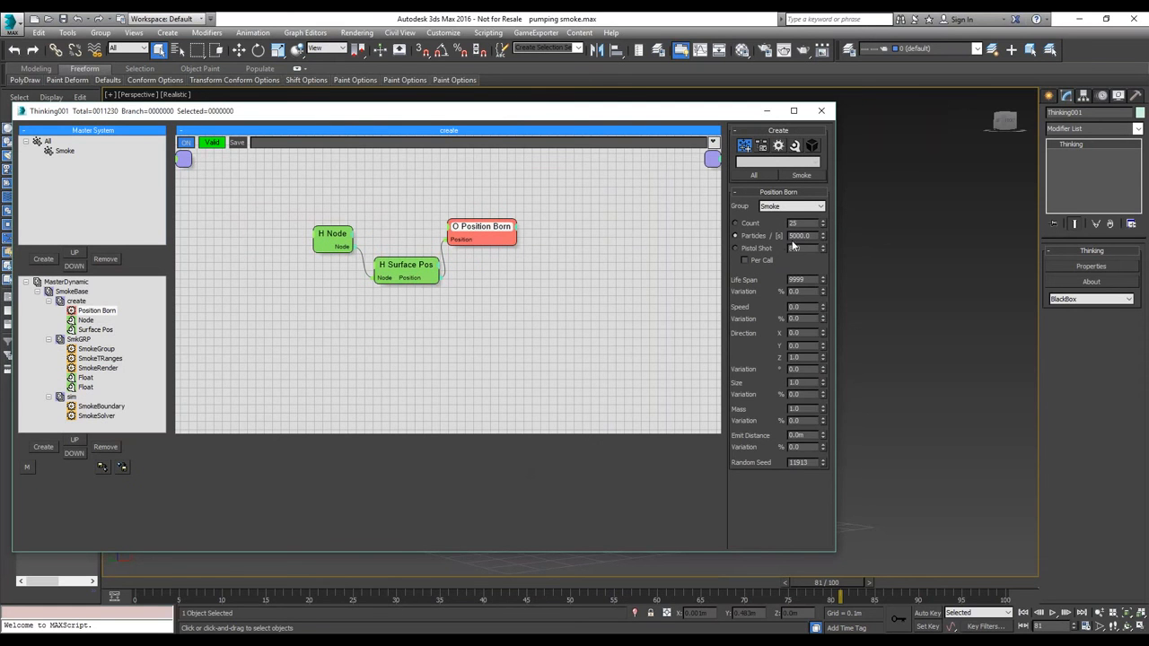
# - Open the SmkGRP dynamic set and examine SmokeGroup's fluid parameters alongside the smoke in the Perspective view
pyautogui.click(48, 302)
pyautogui.click(79, 310)
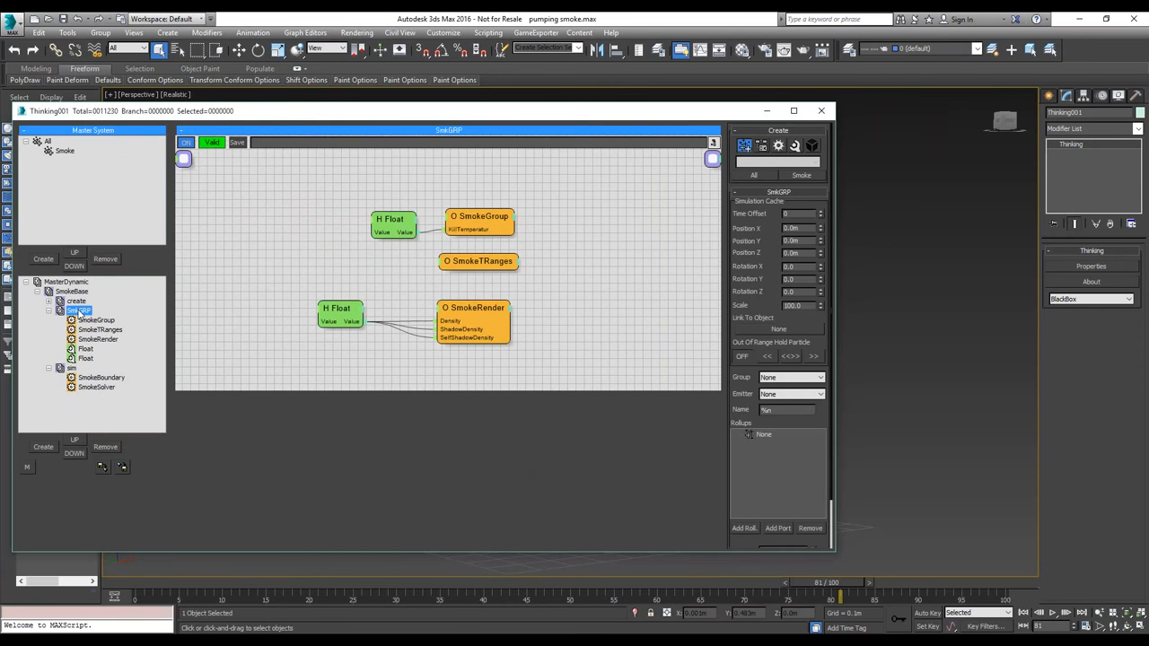
pyautogui.click(482, 219)
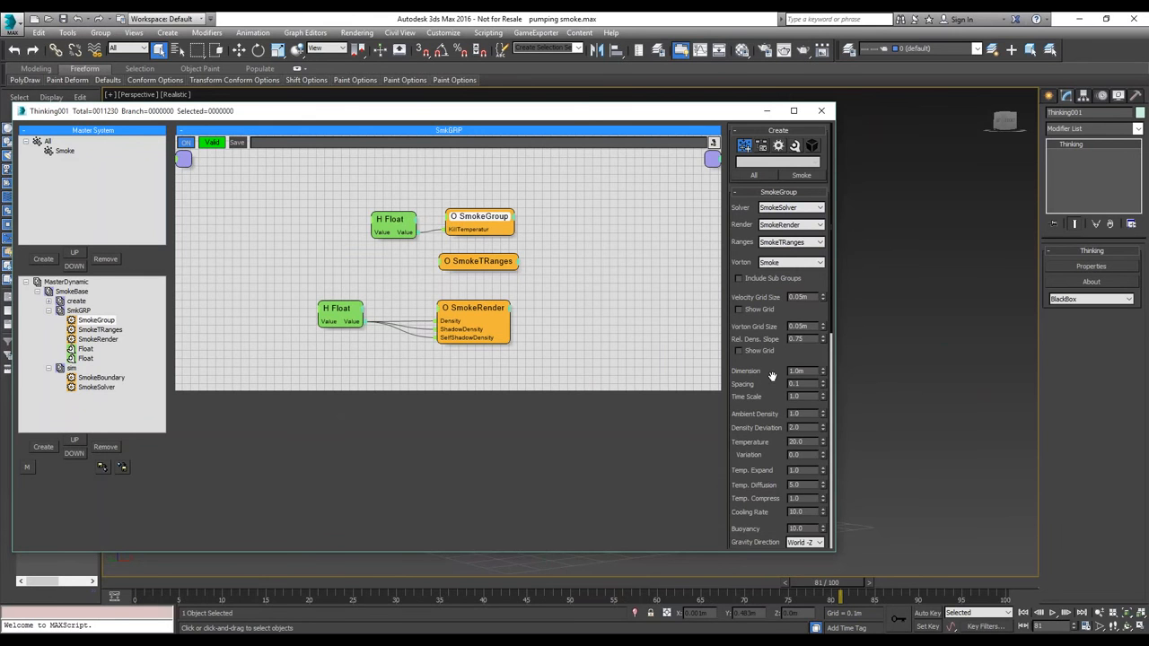
pyautogui.moveTo(772, 377); pyautogui.dragTo(732, 107)
pyautogui.moveTo(564, 115); pyautogui.dragTo(126, 121)
pyautogui.moveTo(570, 402); pyautogui.dragTo(656, 396, button='middle')
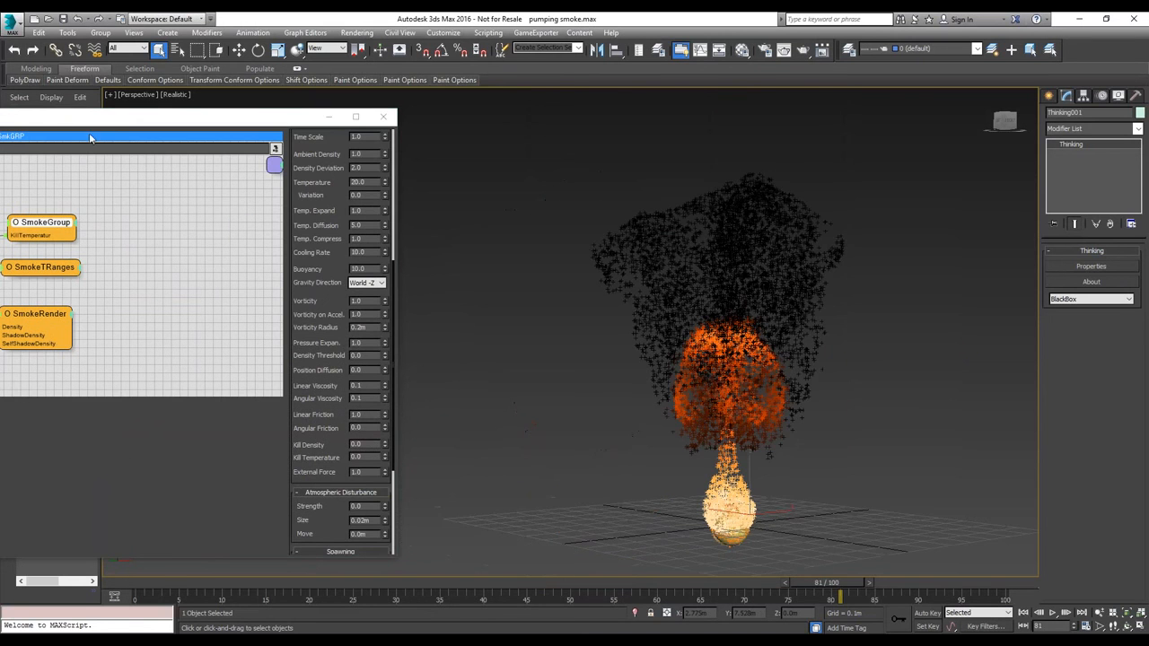
# - Set SmokeGroup's Pressure Expan. to 0 and replay the simulation from frame 0 to frame 71
pyautogui.moveTo(63, 120); pyautogui.dragTo(240, 112)
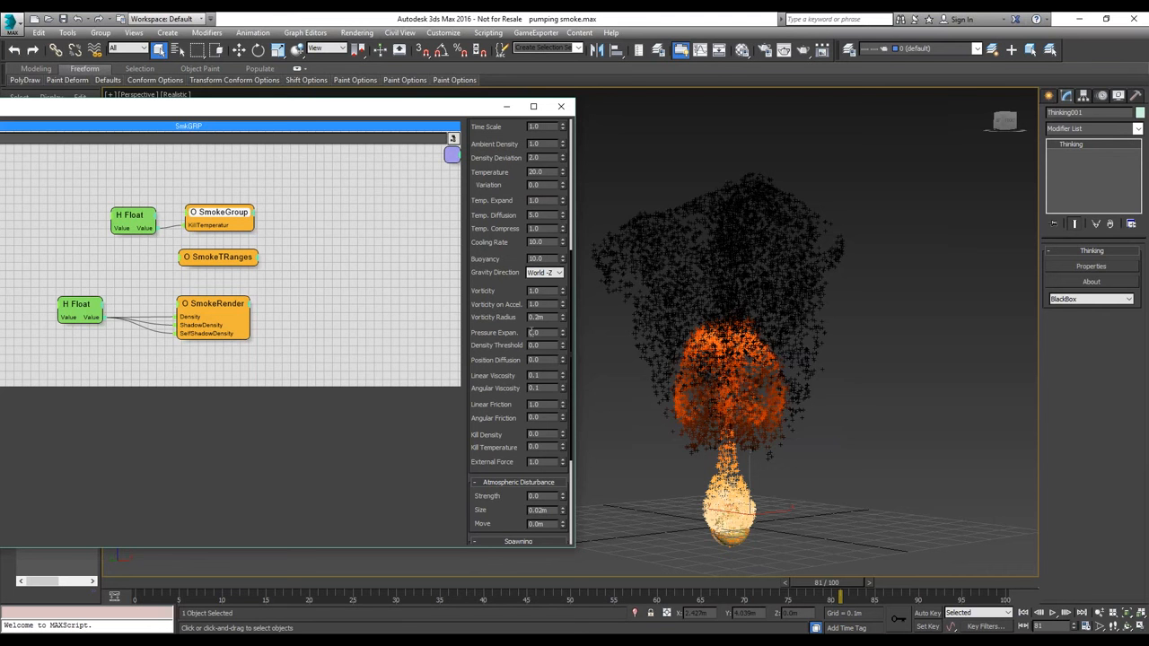
pyautogui.click(1024, 613)
pyautogui.click(1052, 613)
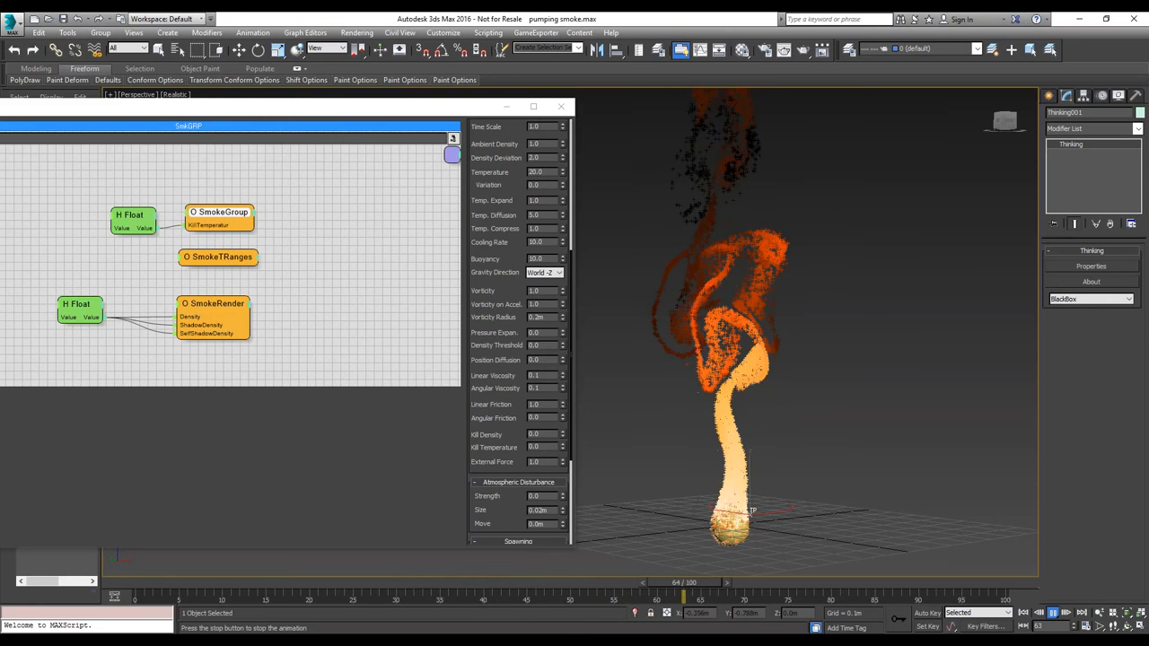
pyautogui.press('Escape')
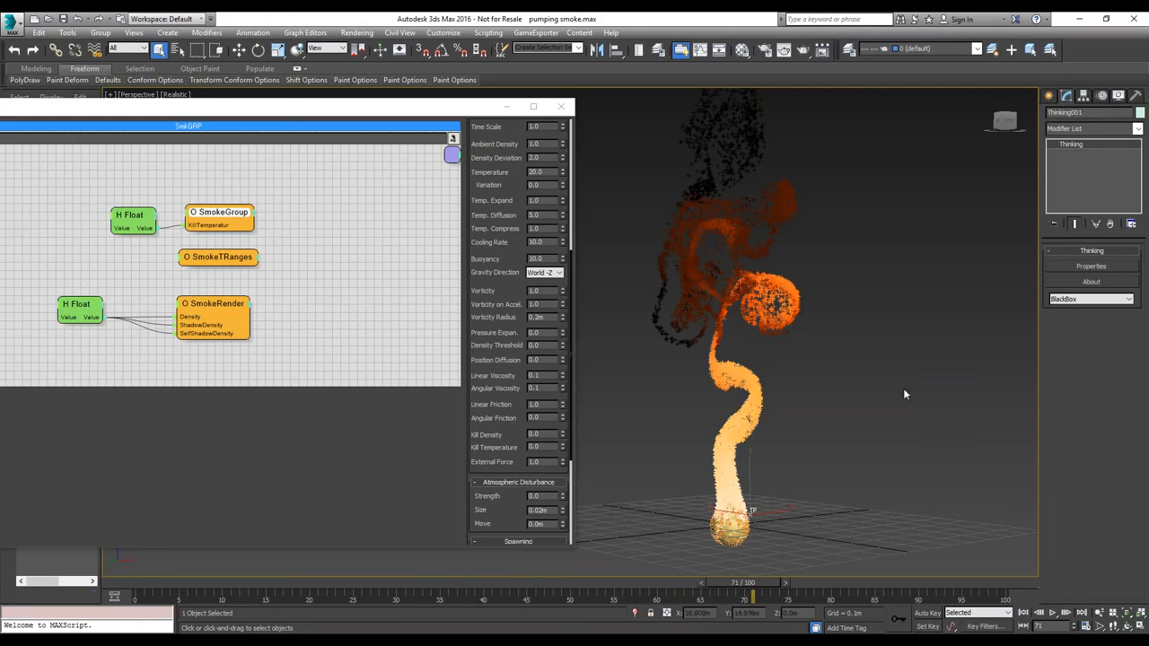
# - Set SmokeGroup's Pressure Expan. to 0.2 and replay the simulation from frame 0
pyautogui.doubleClick(545, 332)
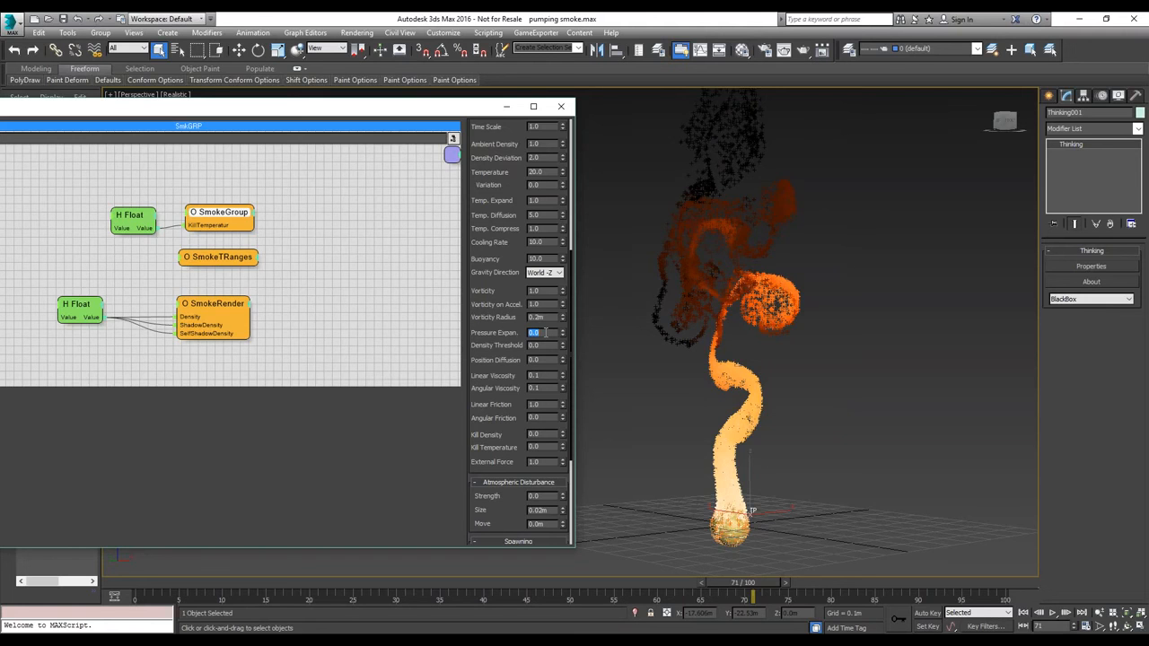
pyautogui.write('0.')
pyautogui.press('Return')
pyautogui.click(1029, 613)
pyautogui.click(1052, 613)
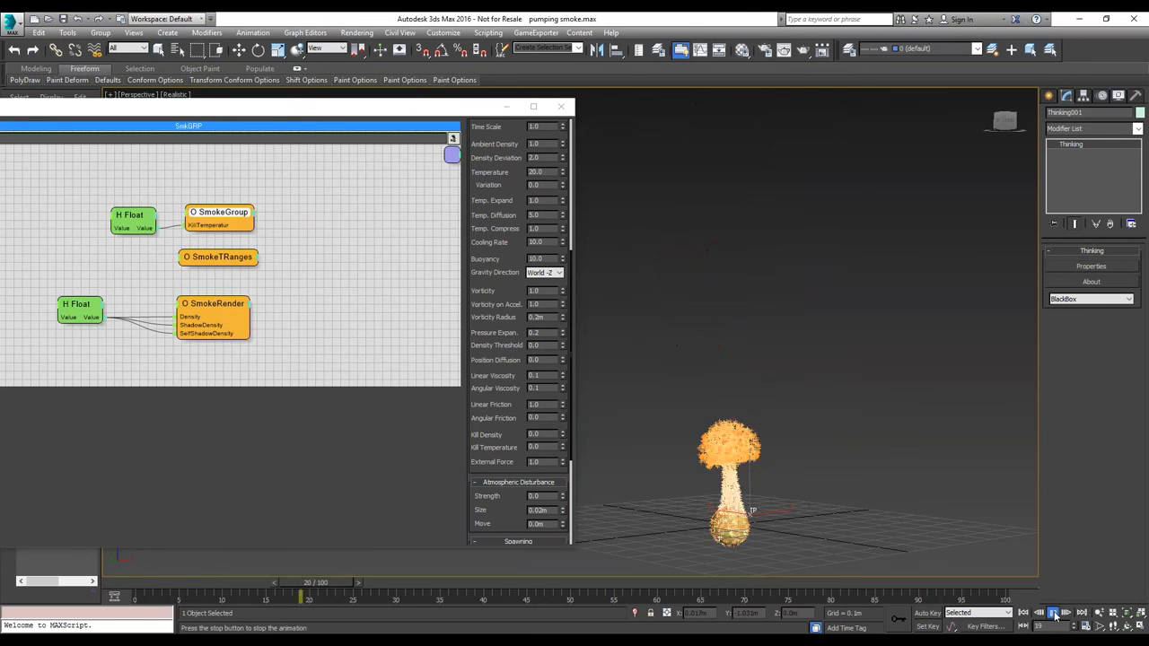
# - Restart the simulation from frame 0 and watch the rising smoke in the Perspective view until about frame 90
pyautogui.click(1055, 614)
pyautogui.click(1025, 614)
pyautogui.click(1053, 613)
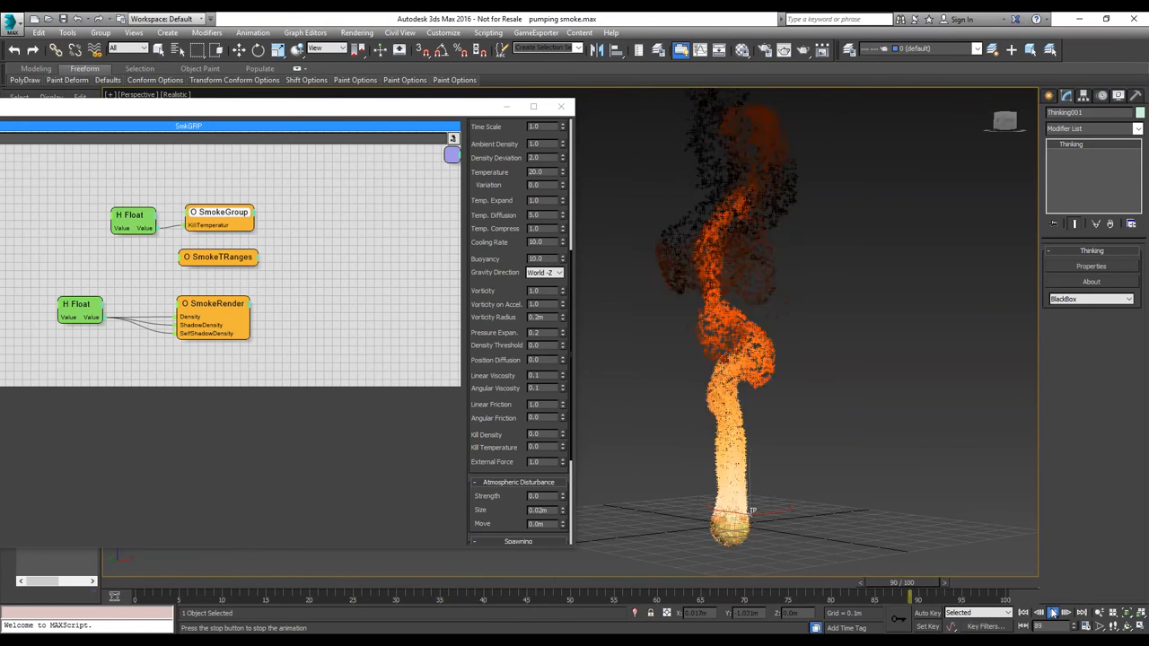
pyautogui.click(1053, 613)
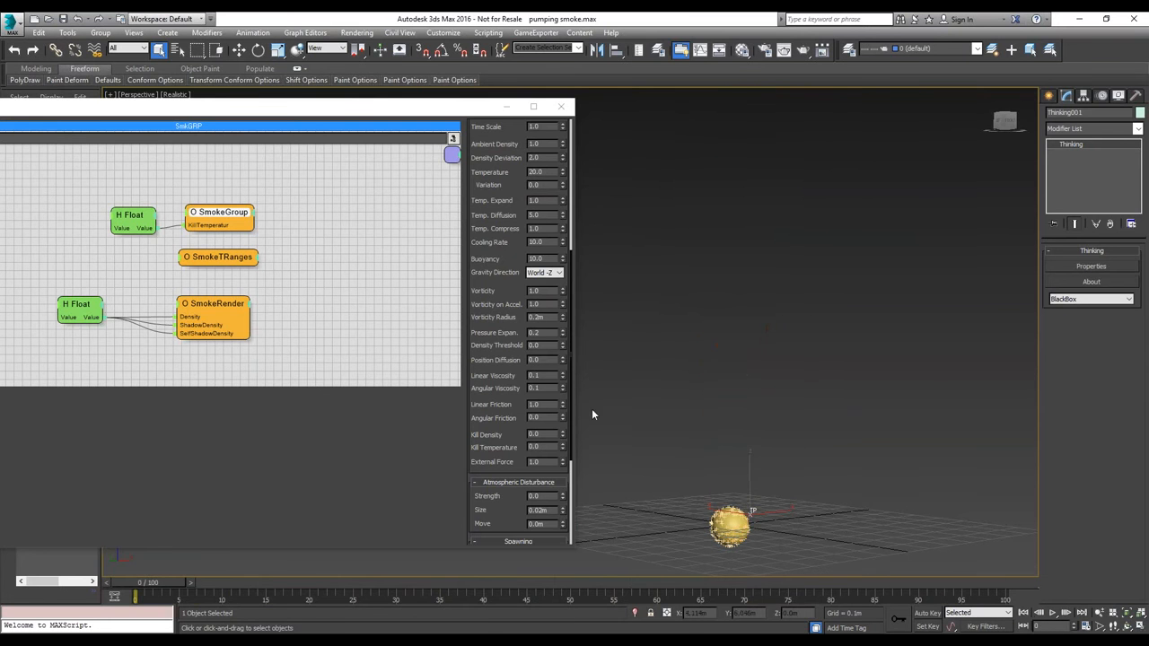
# - Test SmokeGroup's Pressure Expan. at 2 by replaying from frame 0 to frame 41, and set it to 1
pyautogui.doubleClick(543, 332)
pyautogui.write('2')
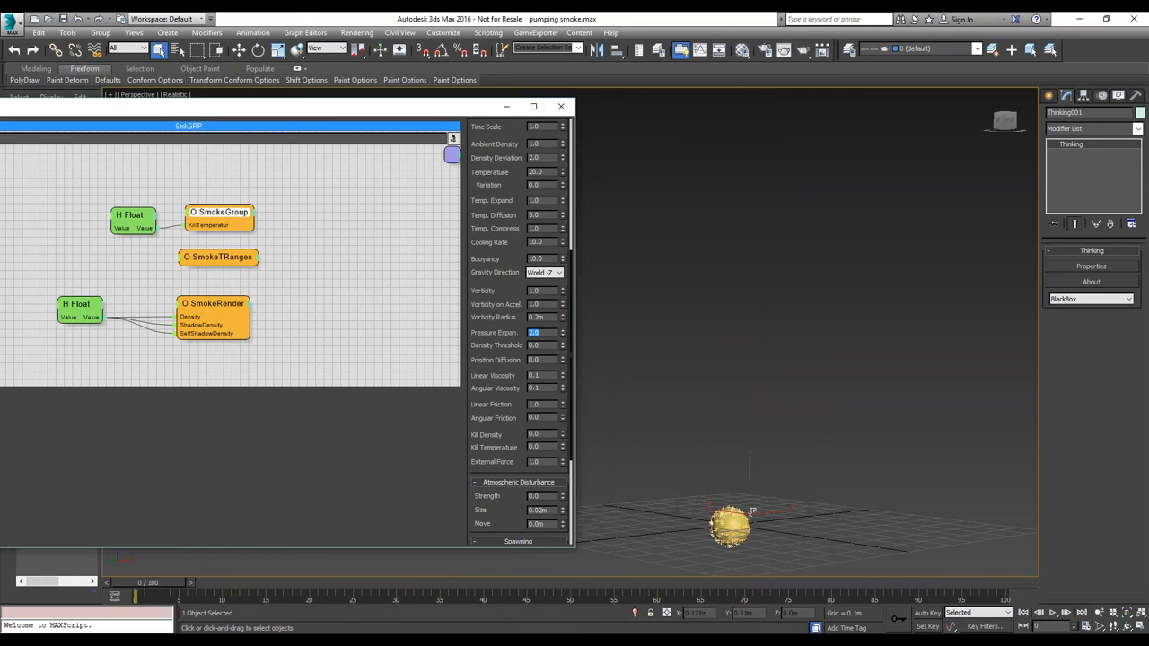
pyautogui.click(1035, 613)
pyautogui.click(1054, 613)
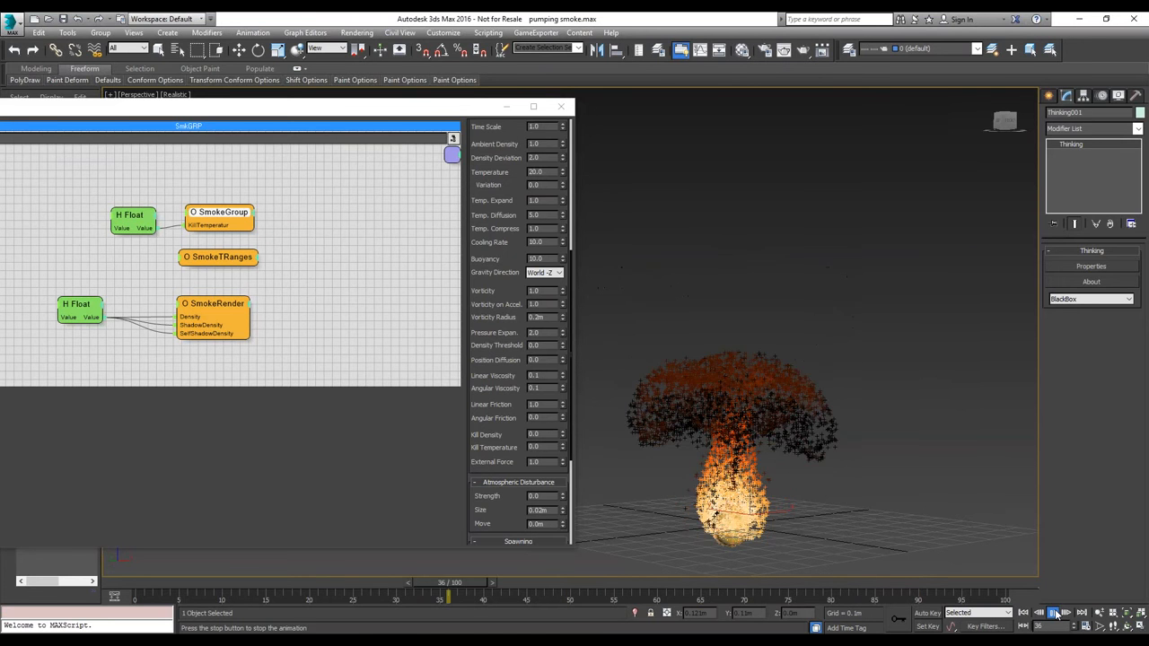
pyautogui.press('/')
pyautogui.doubleClick(549, 332)
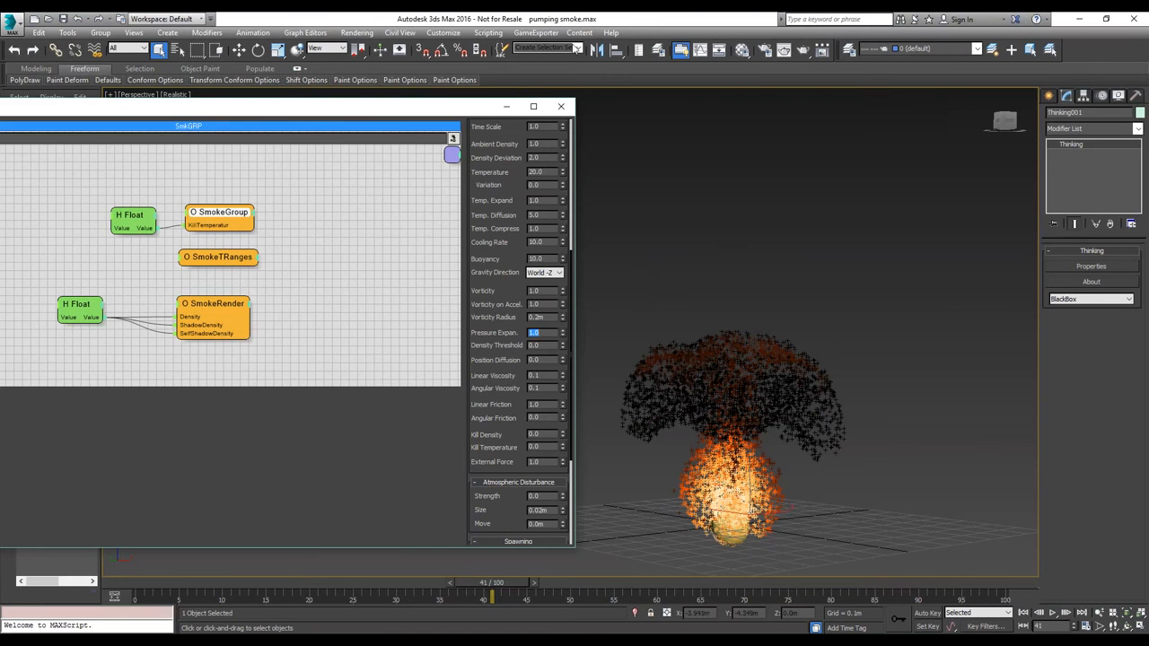
# - Open the smoke_ball_anim.max scene without saving the current one and maximize its camera view
pyautogui.moveTo(399, 114); pyautogui.dragTo(679, 125)
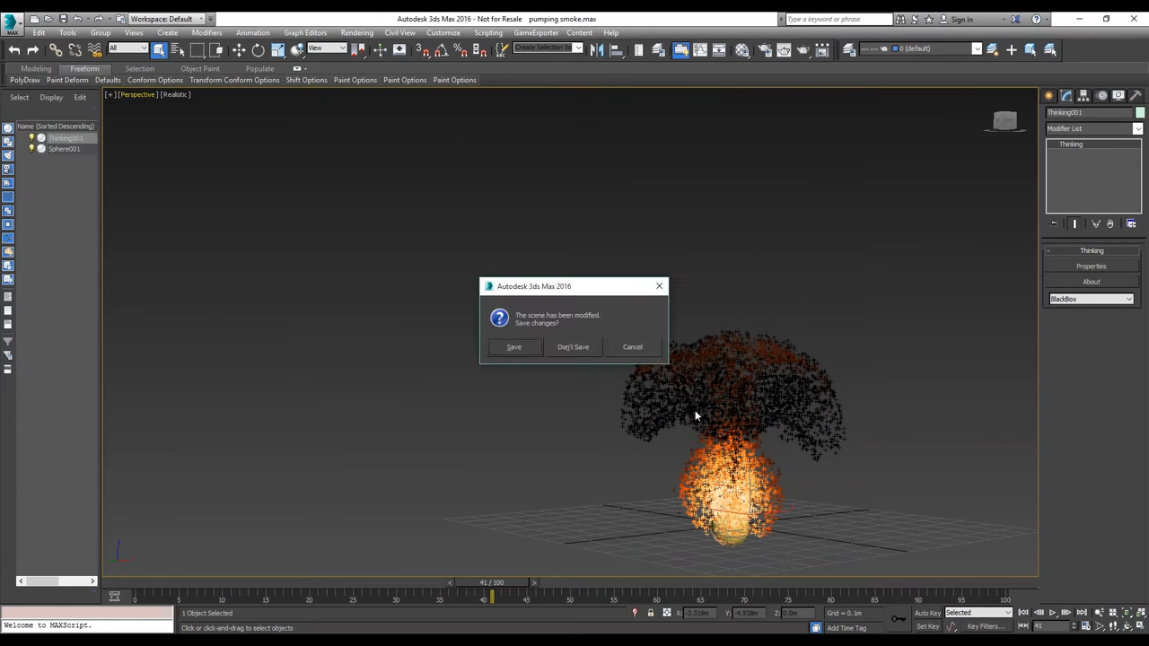
pyautogui.click(571, 347)
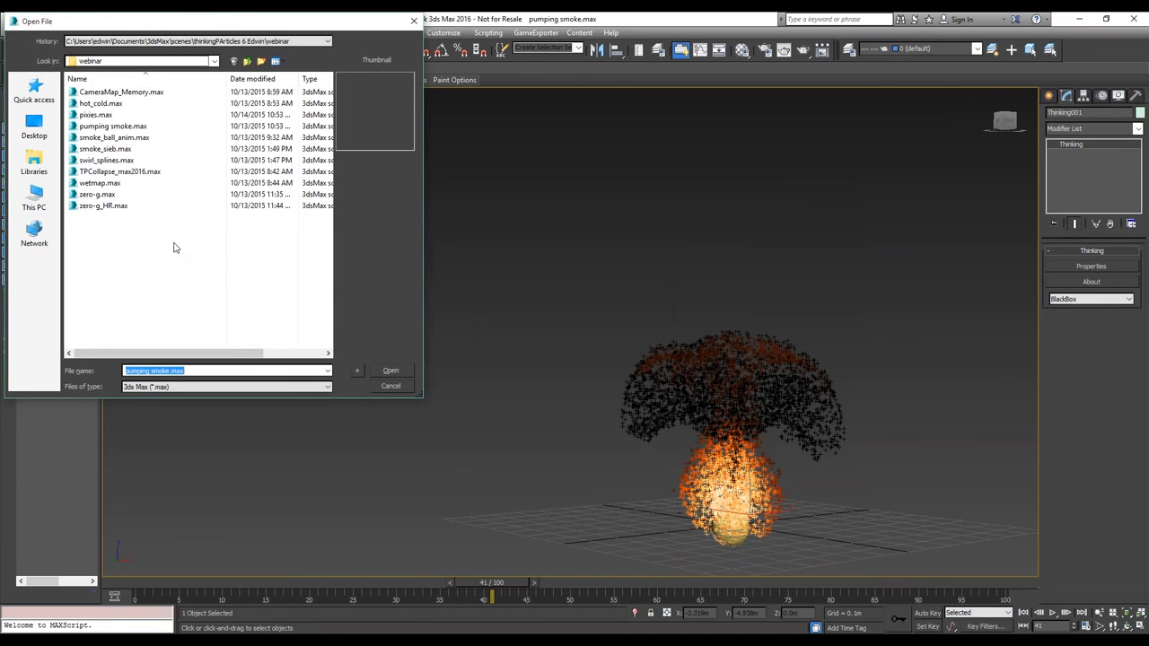
pyautogui.click(115, 138)
pyautogui.click(395, 372)
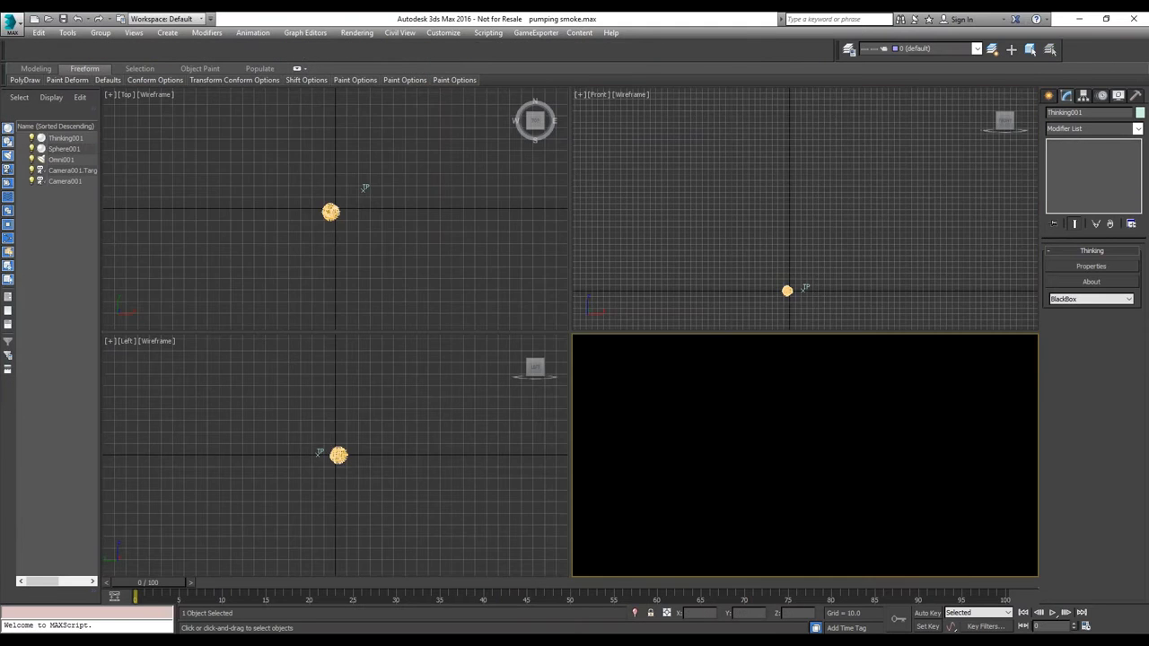
pyautogui.click(1140, 626)
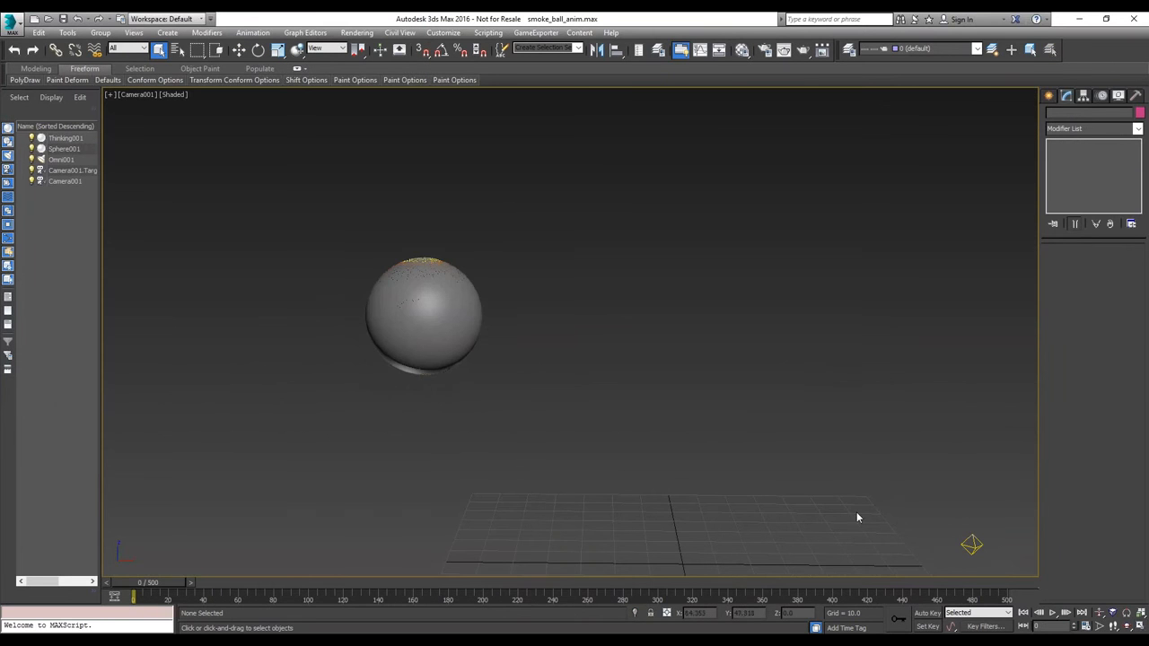
# - Open the Thinking001 properties and examine the settings of the MatterWaves operator in the first dynamic set
pyautogui.click(421, 260)
pyautogui.click(1090, 267)
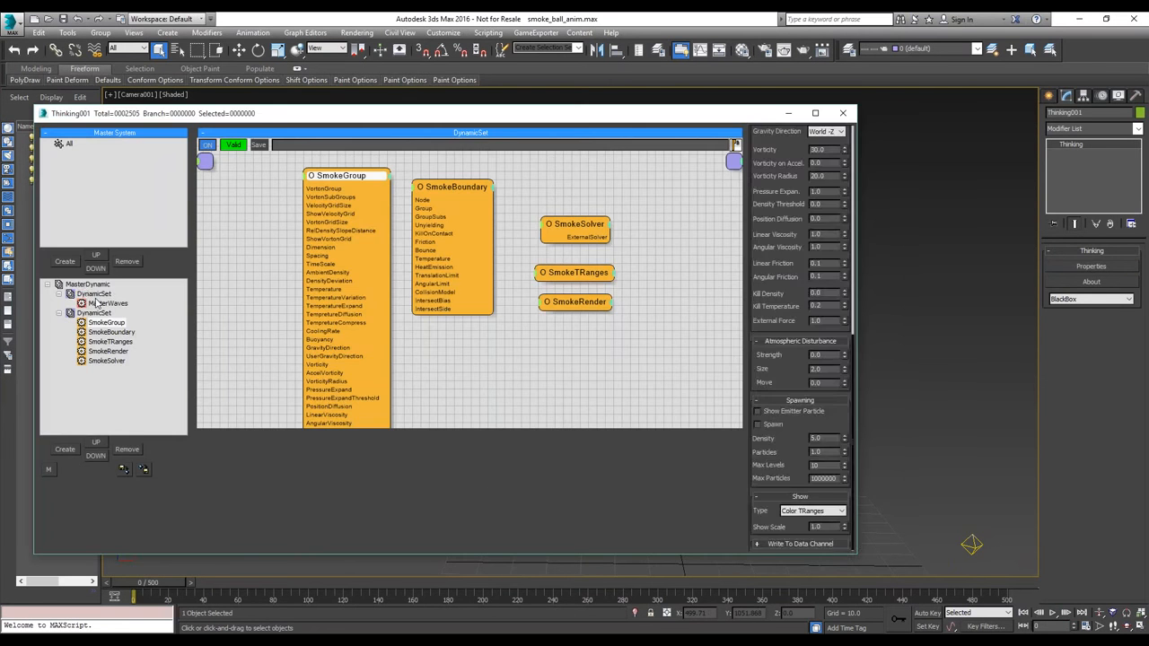
pyautogui.click(95, 297)
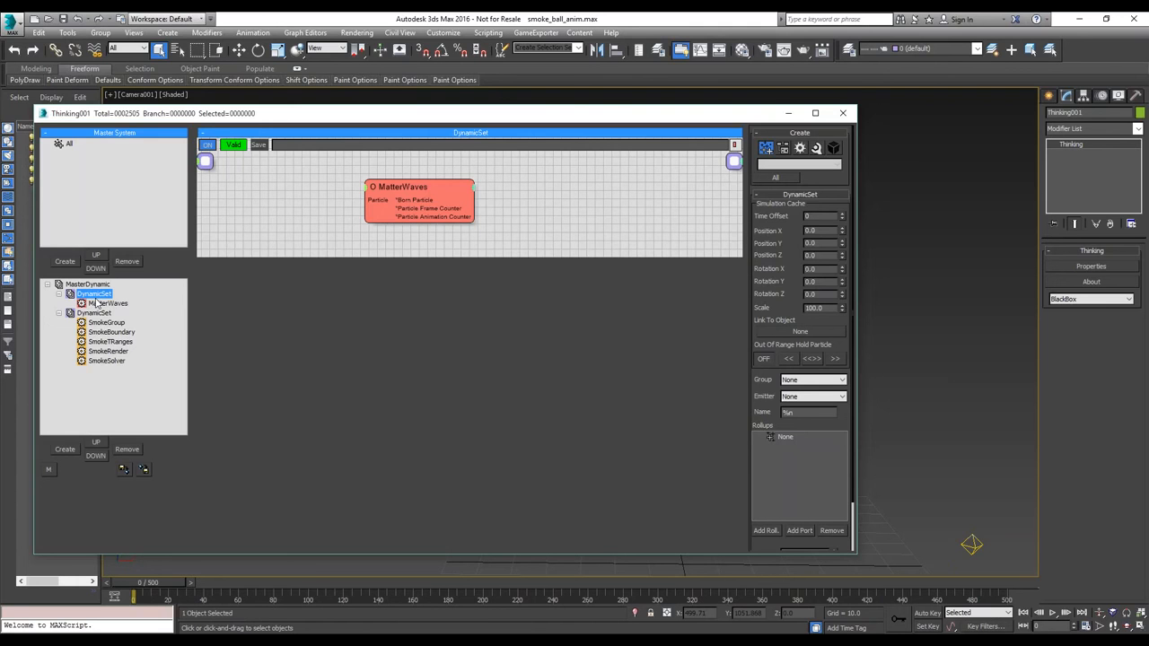
pyautogui.moveTo(417, 187); pyautogui.dragTo(455, 184)
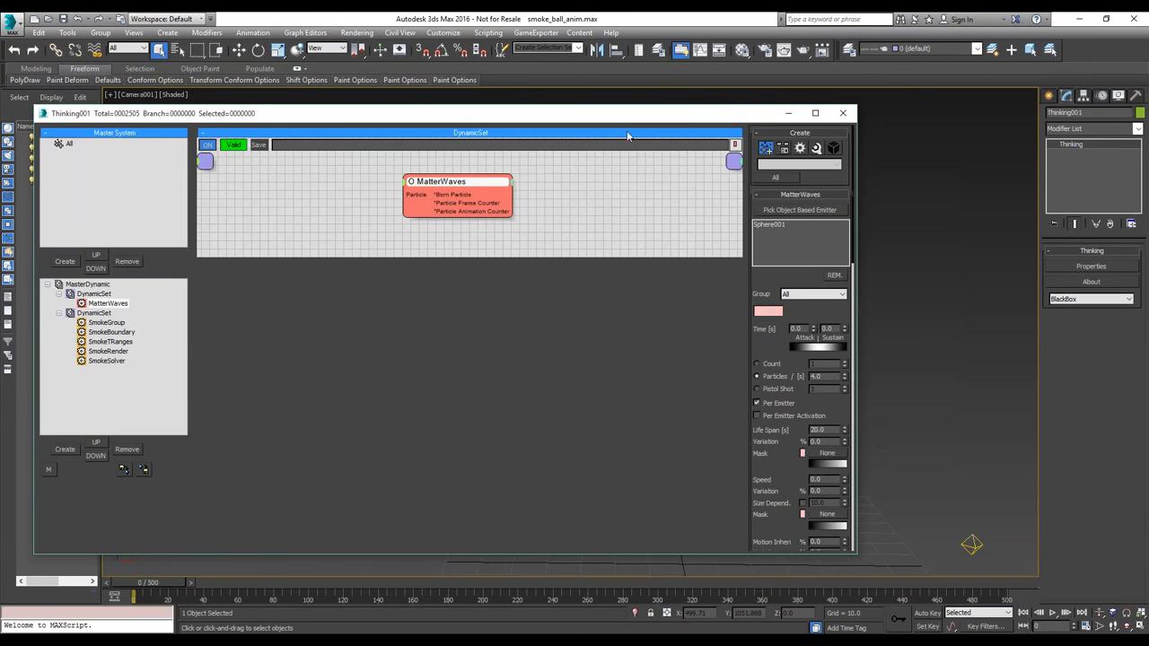
pyautogui.moveTo(641, 119); pyautogui.dragTo(853, 130)
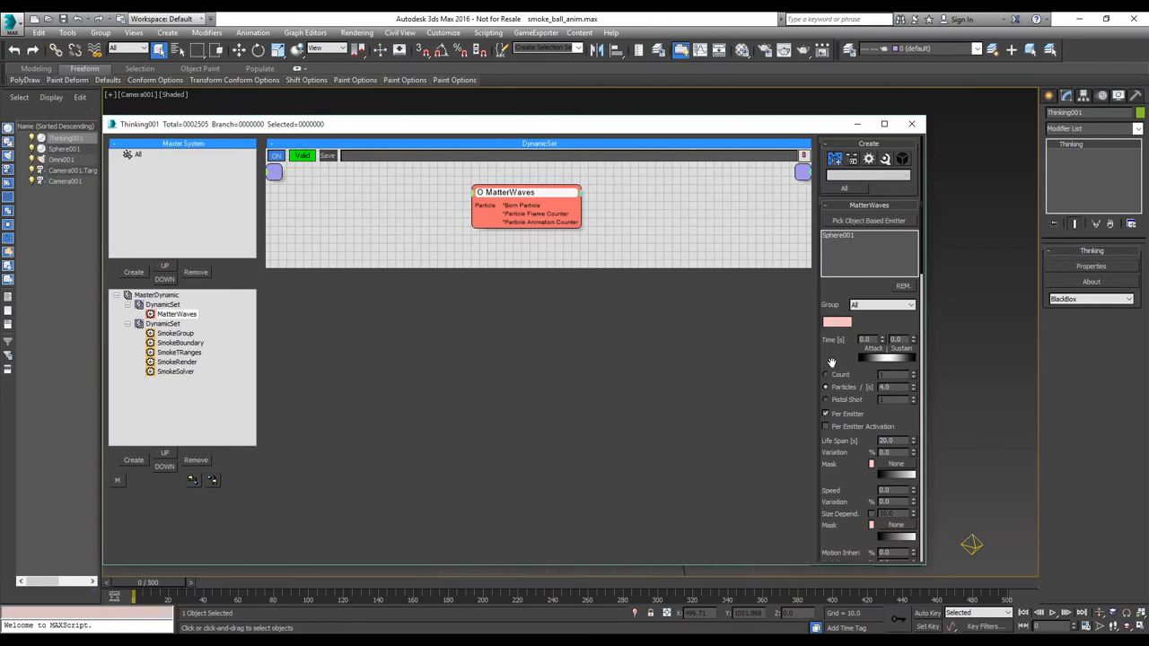
# - Set the MatterWaves operator's Motion Inheri. to 10 %
pyautogui.scroll(-2, 831, 361)
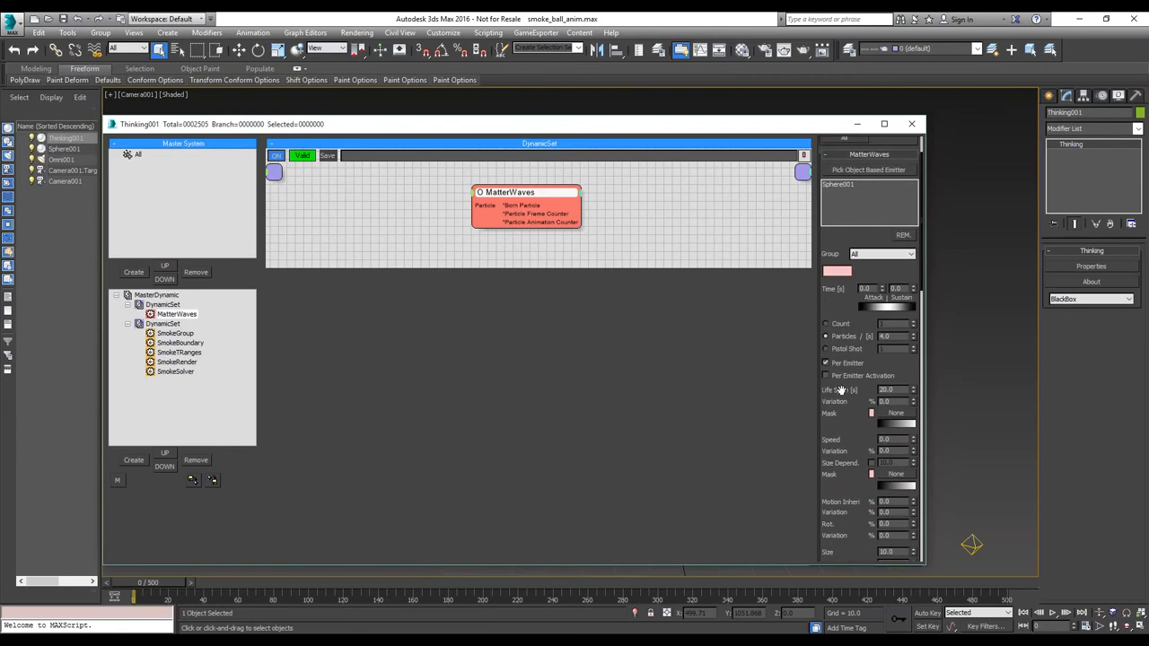
pyautogui.scroll(-5, 840, 389)
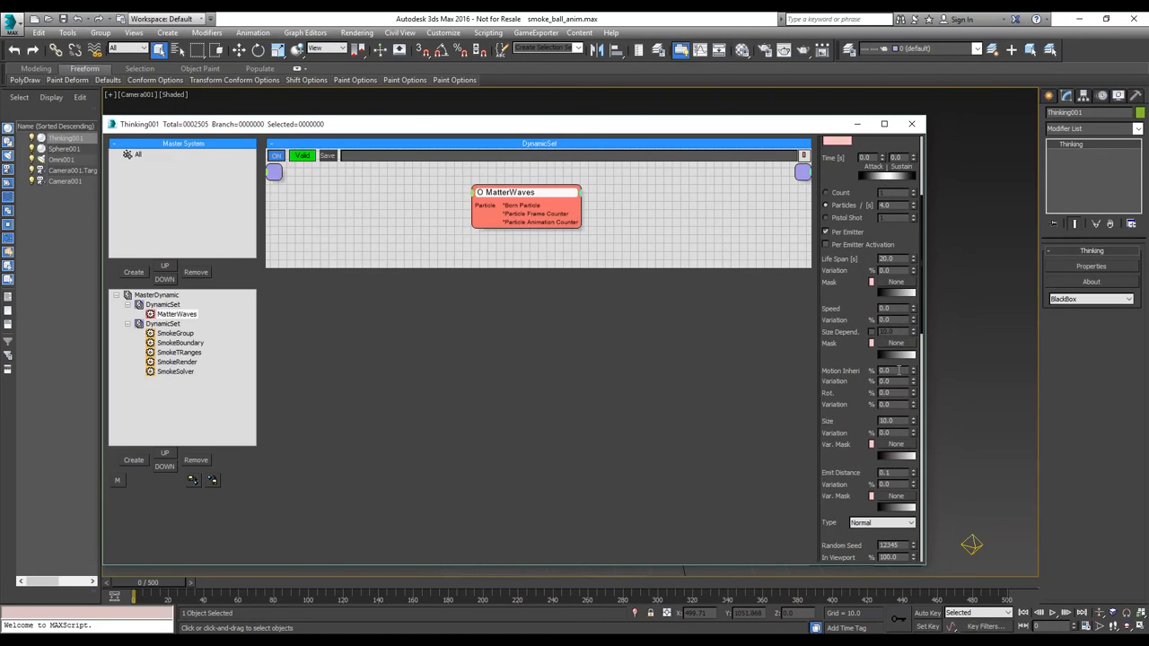
pyautogui.doubleClick(895, 370)
pyautogui.write('20')
pyautogui.press('BackSpace')
pyautogui.press('BackSpace')
pyautogui.write('10')
pyautogui.press('Return')
pyautogui.moveTo(765, 128)
pyautogui.mouseDown()
pyautogui.moveTo(143, 126)
pyautogui.moveTo(768, 119)
pyautogui.mouseUp()
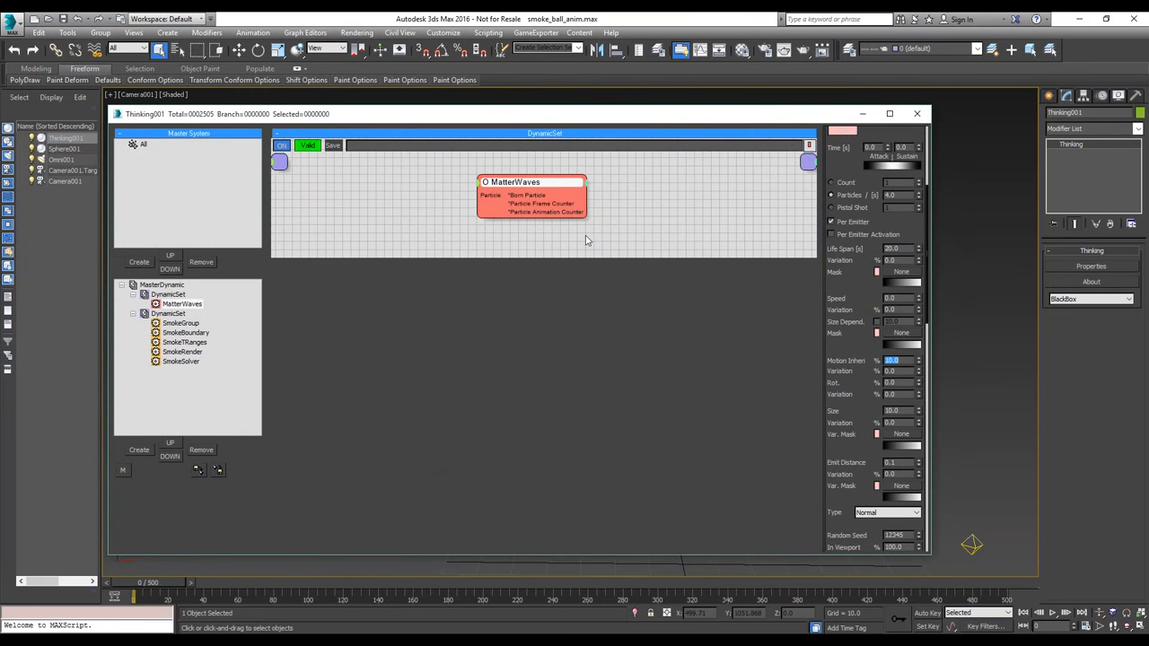
# - Open the second dynamic set and examine the parameters of its SmokeGroup and SmokeBoundary operators
pyautogui.click(133, 294)
pyautogui.click(168, 303)
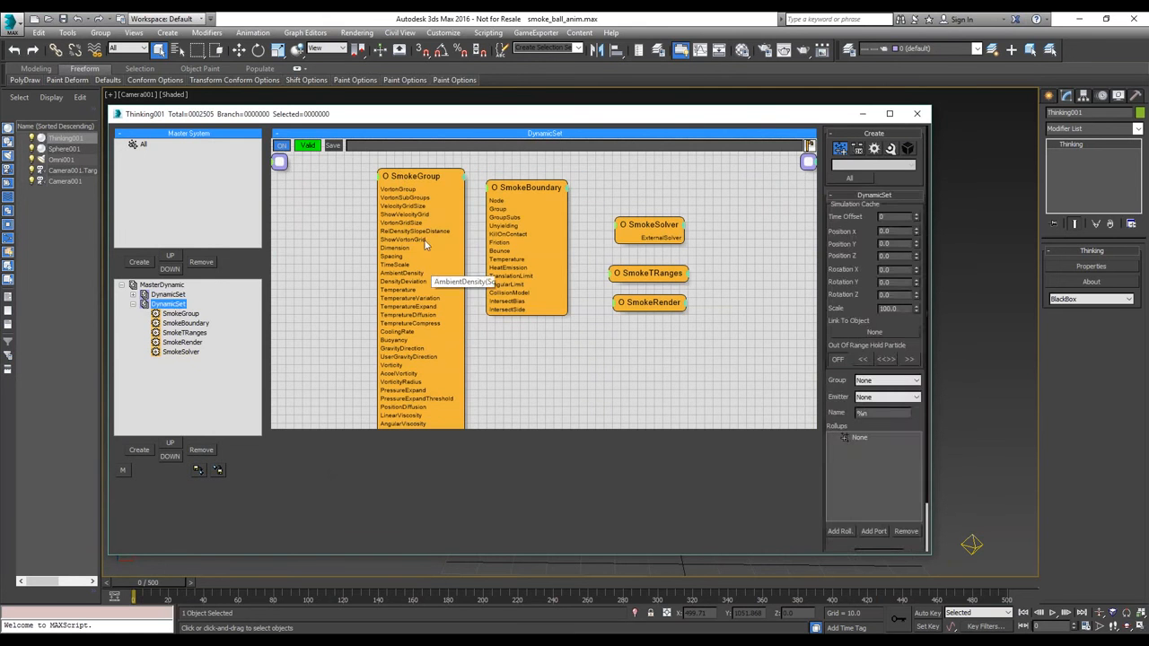
pyautogui.click(413, 175)
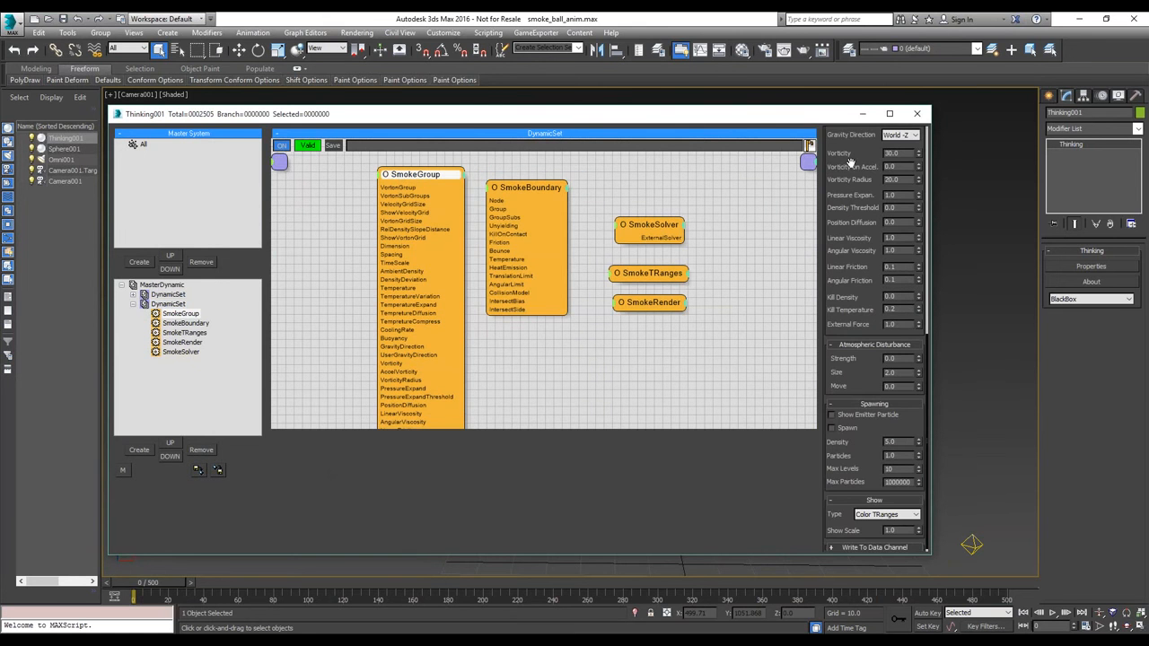
pyautogui.scroll(5, 850, 162)
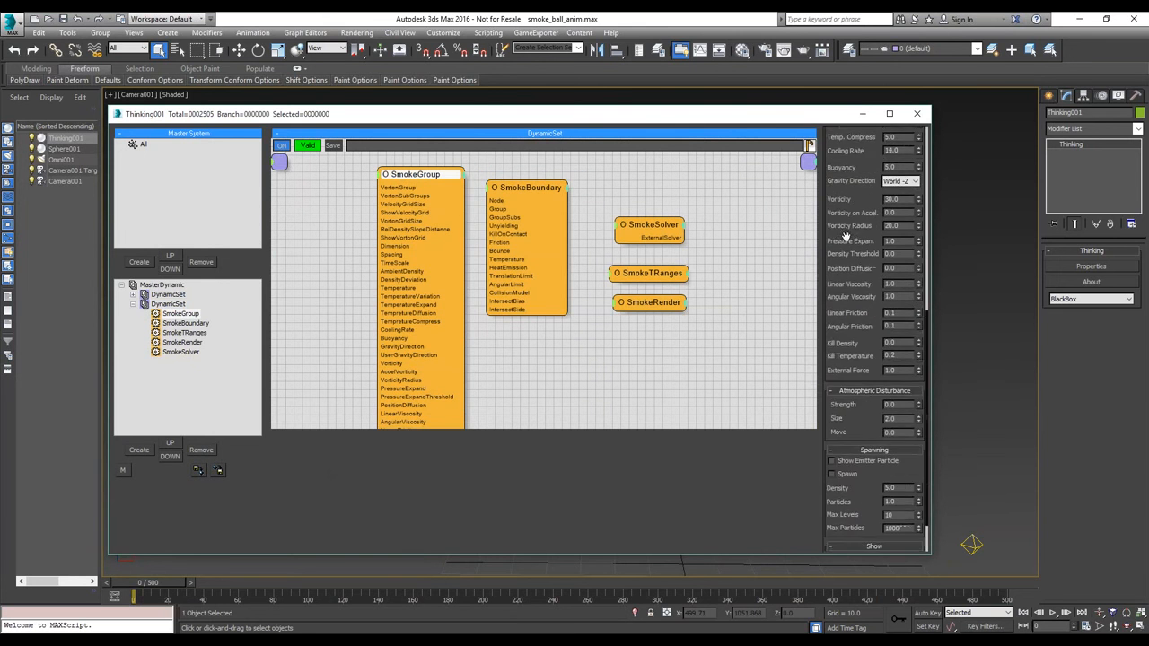
pyautogui.click(528, 189)
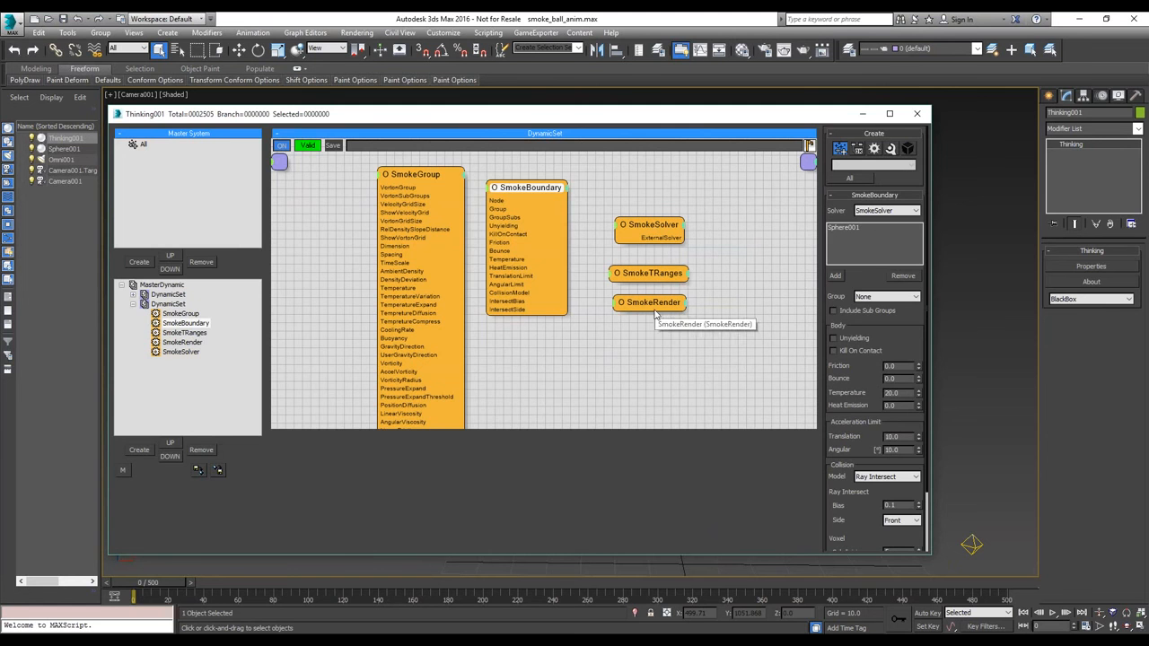
# - Minimize the Thinking001 window and play the moving smoke ball simulation until frame 169
pyautogui.click(865, 115)
pyautogui.click(1052, 613)
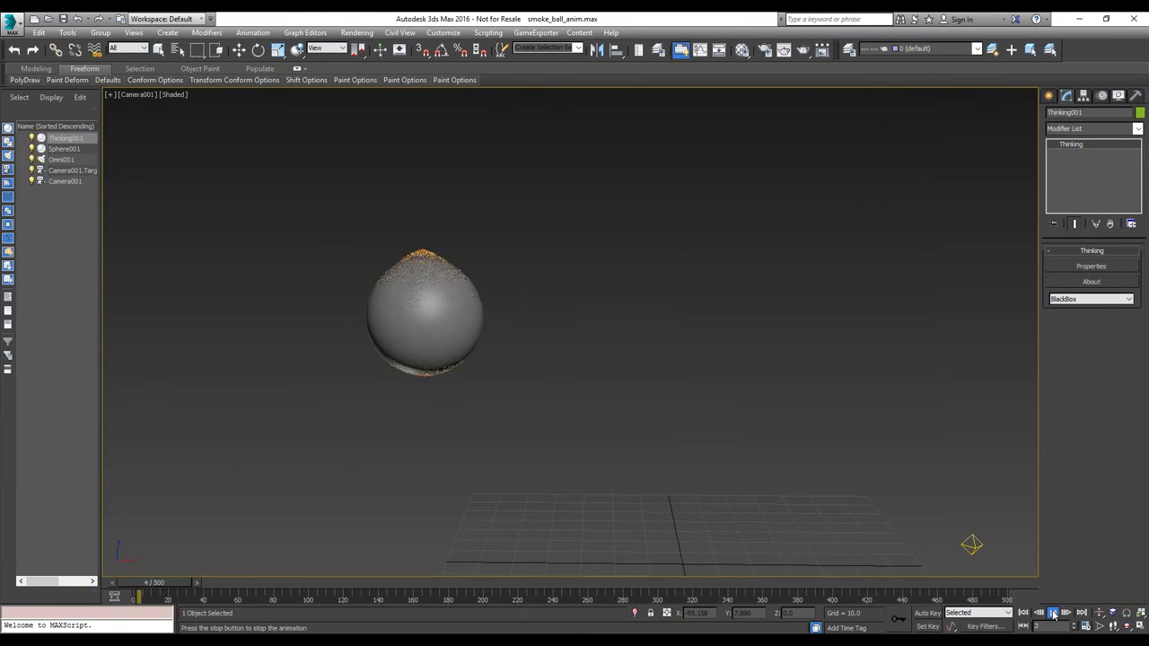
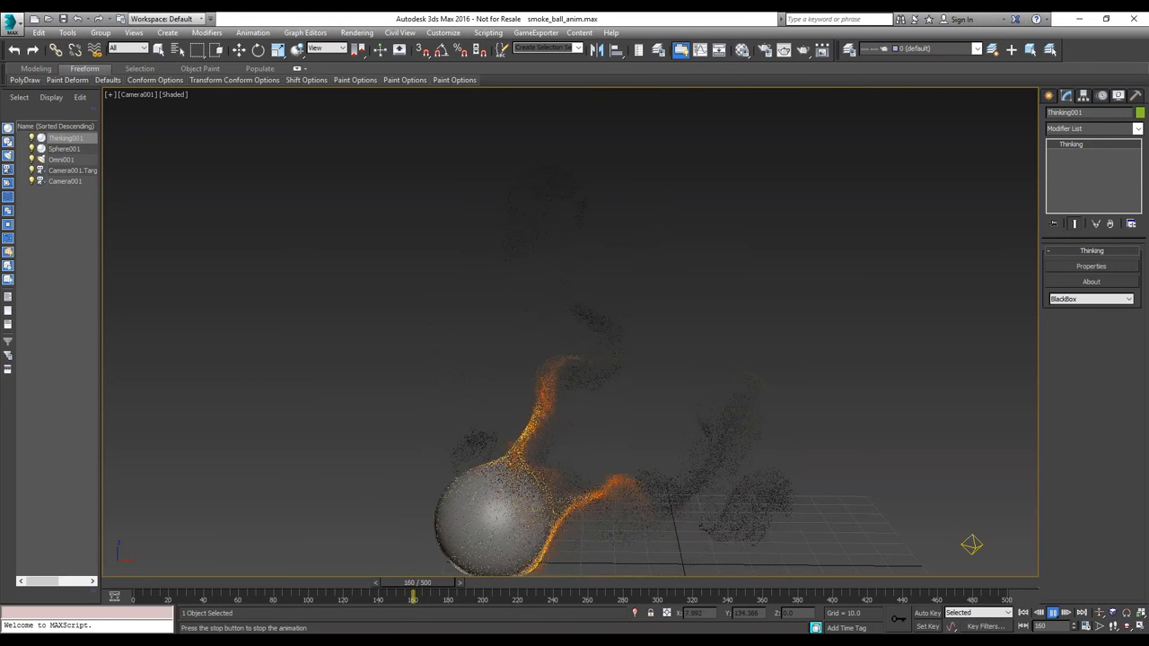
pyautogui.click(1052, 613)
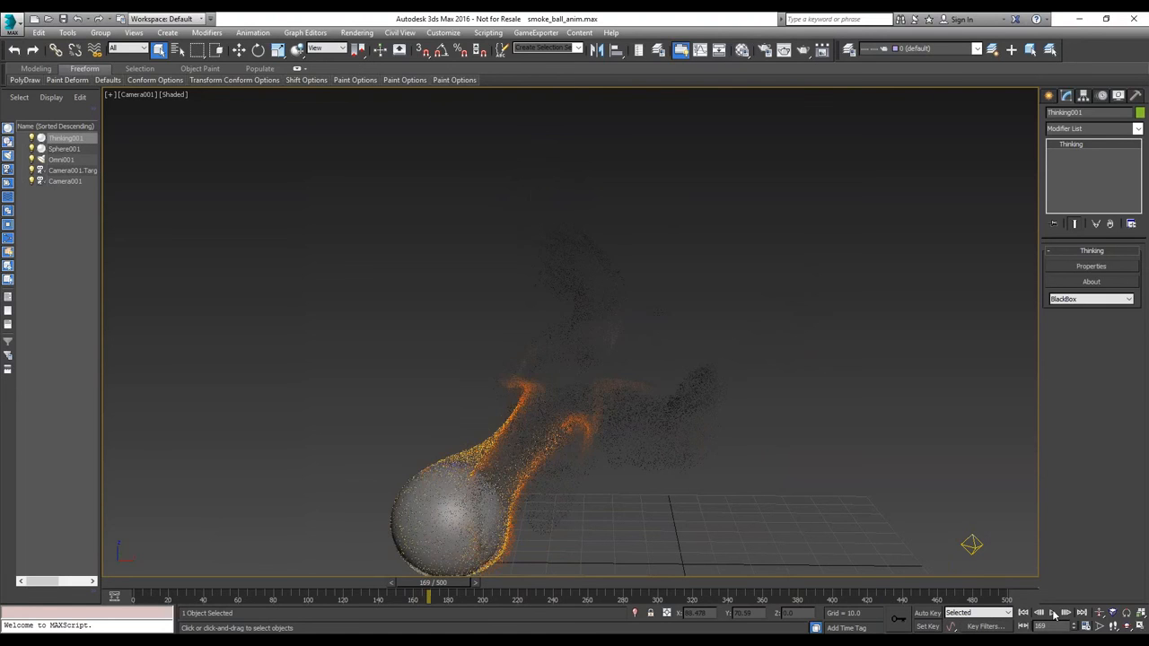
# - Open the smoke_sieb.max scene without saving the current one and switch the camera view to Perspective
pyautogui.click(46, 20)
pyautogui.click(572, 346)
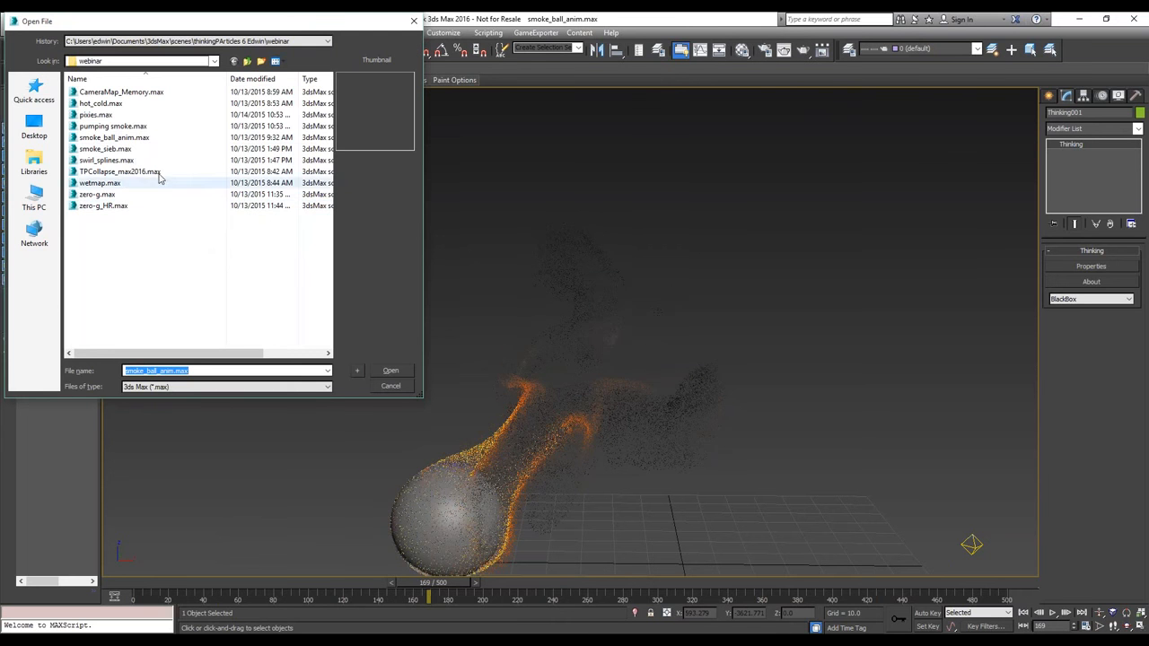
pyautogui.click(117, 149)
pyautogui.click(400, 373)
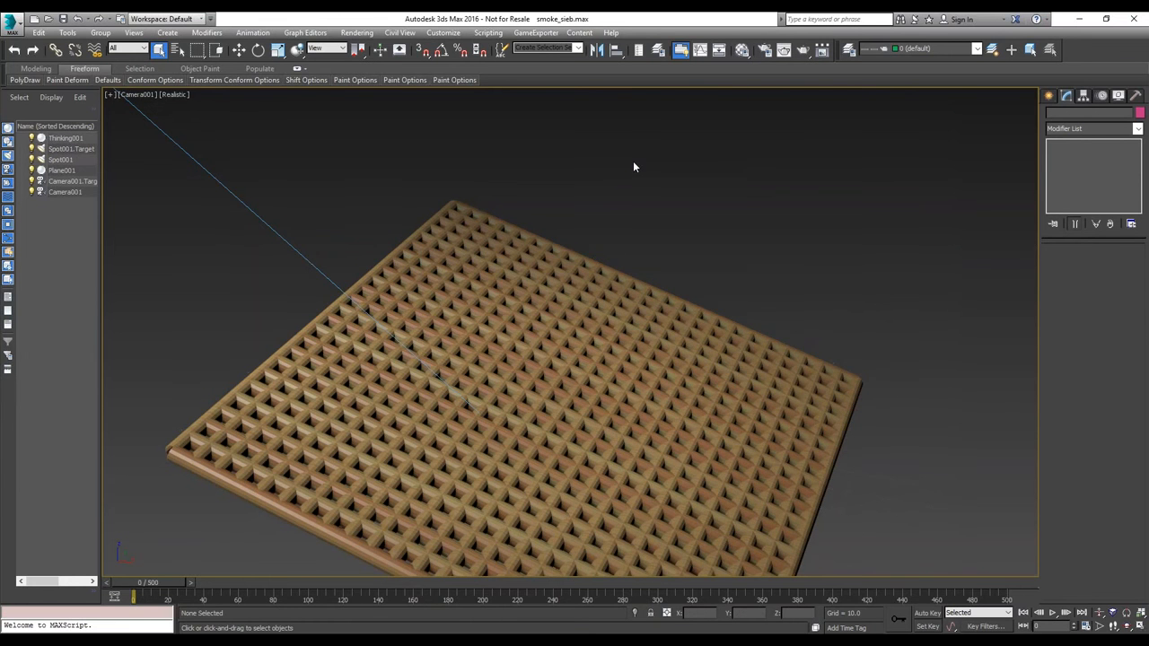
pyautogui.press('p')
pyautogui.click(1128, 627)
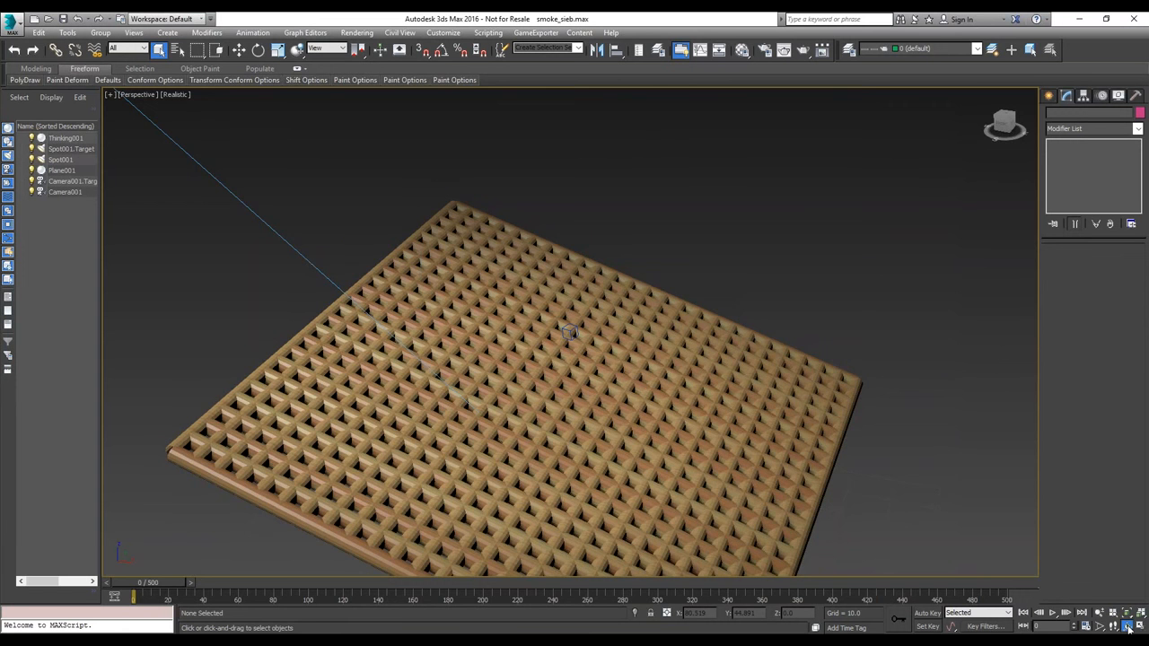
pyautogui.moveTo(579, 361)
pyautogui.mouseDown()
pyautogui.moveTo(592, 366)
pyautogui.moveTo(539, 260)
pyautogui.moveTo(626, 221)
pyautogui.moveTo(654, 253)
pyautogui.moveTo(602, 345)
pyautogui.moveTo(603, 335)
pyautogui.mouseUp()
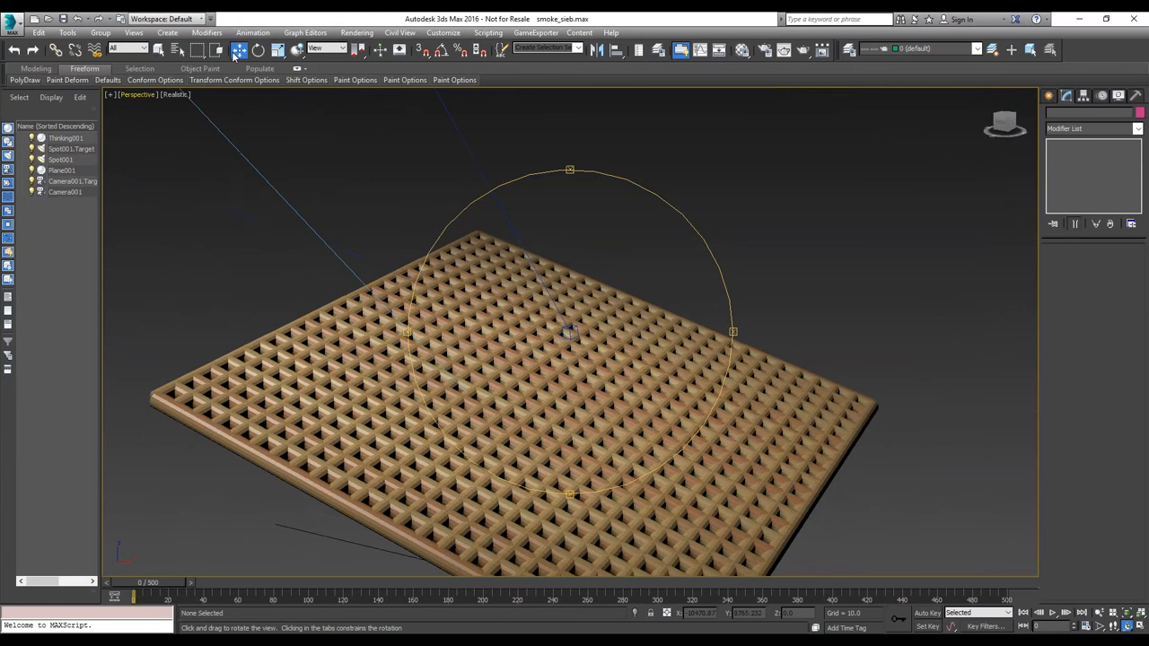
# - Set the Length Segs and Width Segs of Plane001's base plane, beneath its Lattice modifier, to 12
pyautogui.click(235, 55)
pyautogui.click(593, 359)
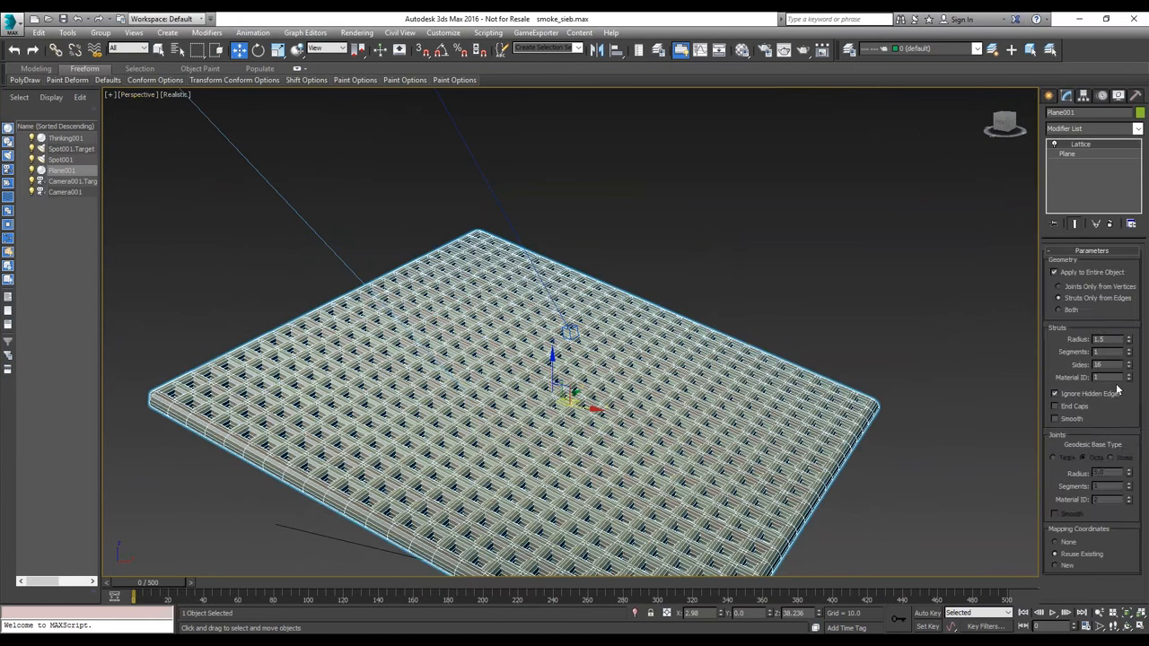
pyautogui.click(1070, 154)
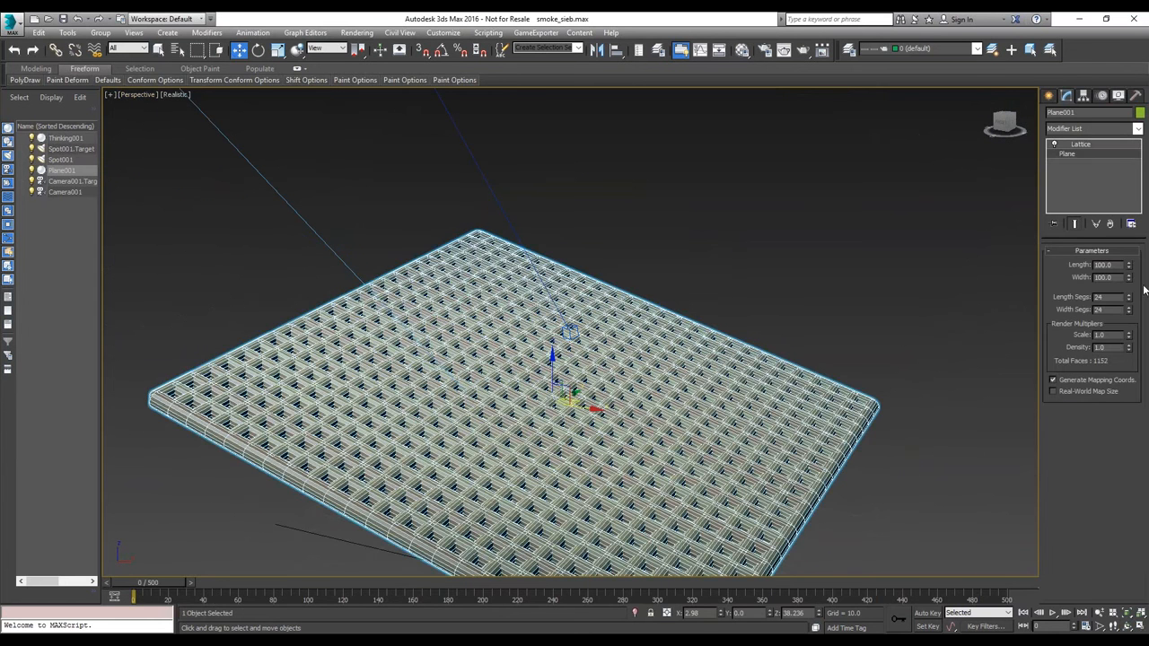
pyautogui.doubleClick(1097, 298)
pyautogui.write('12')
pyautogui.press('Tab')
pyautogui.write('12')
pyautogui.press('Return')
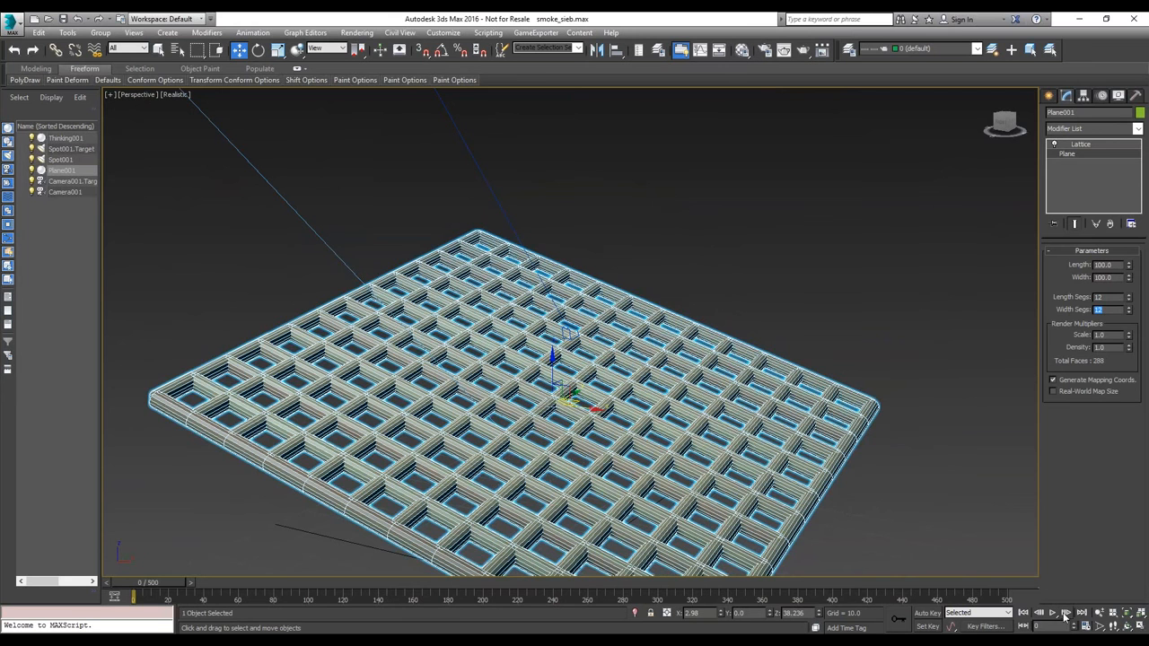
# - Play the simulation to frame 39 and examine the smoke around the lattice from the side and from above
pyautogui.click(1127, 627)
pyautogui.moveTo(648, 329); pyautogui.dragTo(674, 297)
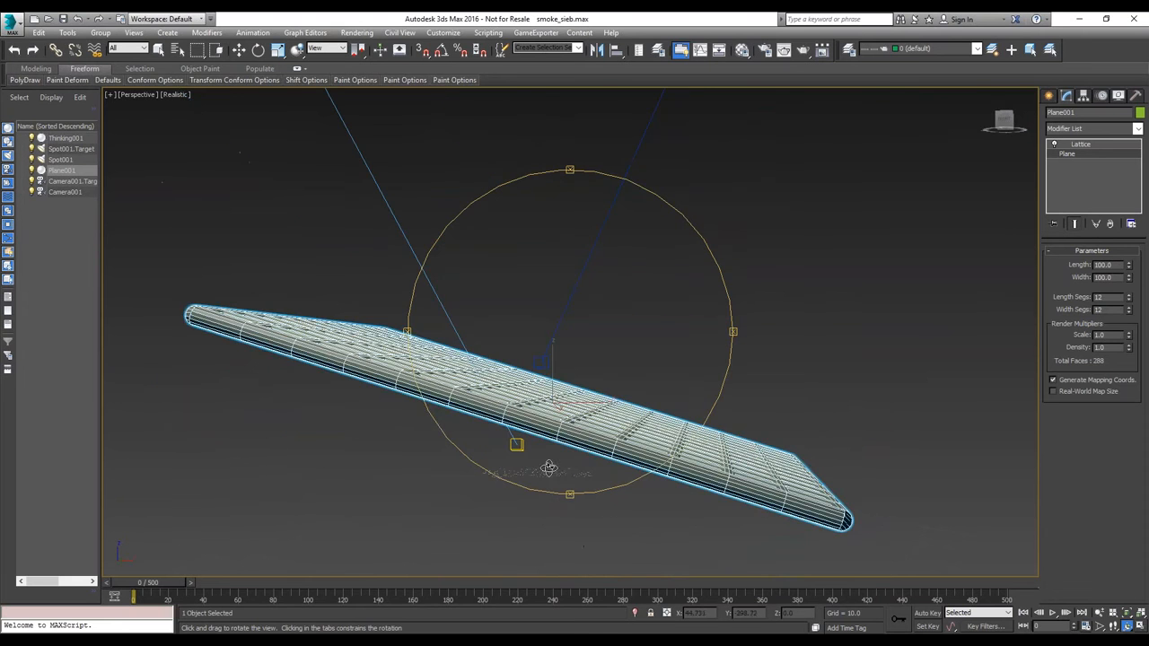
pyautogui.moveTo(672, 520); pyautogui.dragTo(621, 435)
pyautogui.click(1052, 612)
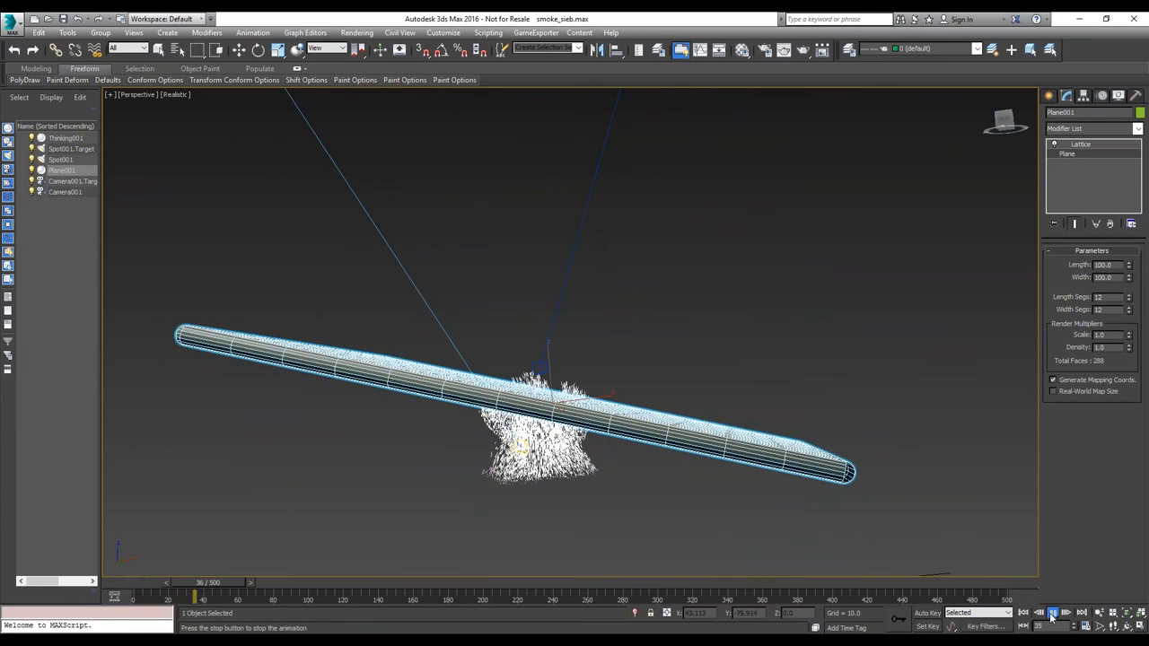
pyautogui.click(1052, 612)
pyautogui.moveTo(628, 278); pyautogui.dragTo(542, 357)
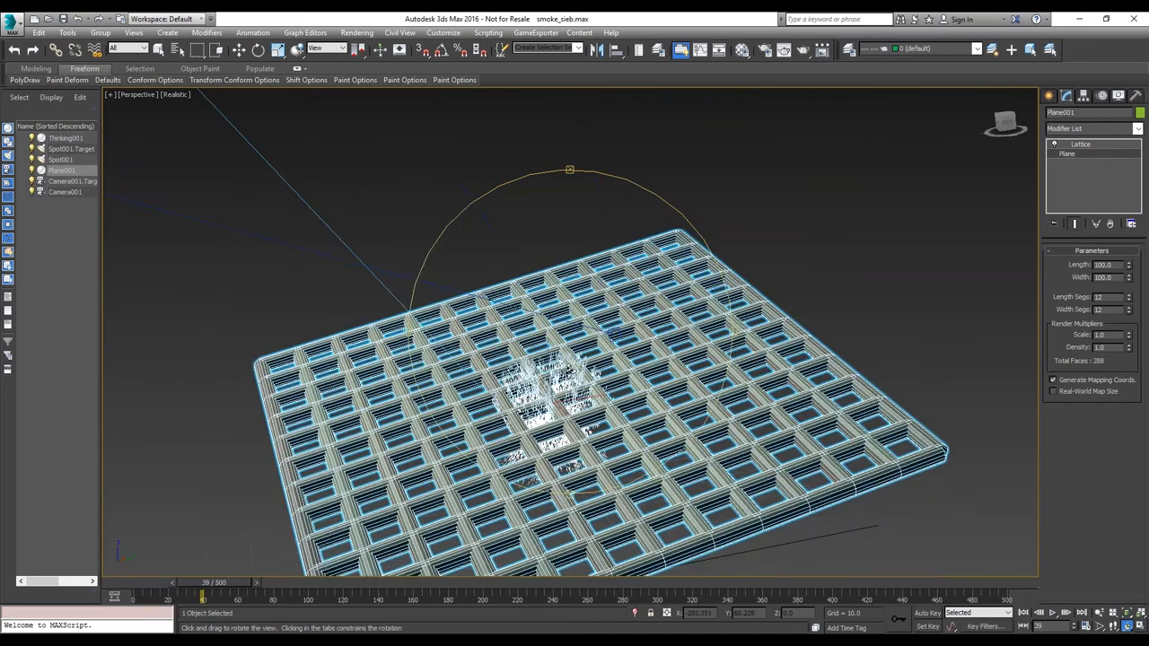
pyautogui.keyDown('alt'); pyautogui.moveTo(627, 364); pyautogui.dragTo(629, 372, button='middle'); pyautogui.keyUp('alt')
pyautogui.keyDown('ctrl'); pyautogui.keyDown('alt'); pyautogui.moveTo(629, 372); pyautogui.dragTo(629, 372, button='middle'); pyautogui.keyUp('alt'); pyautogui.keyUp('ctrl')
pyautogui.scroll(-2, 630, 372)
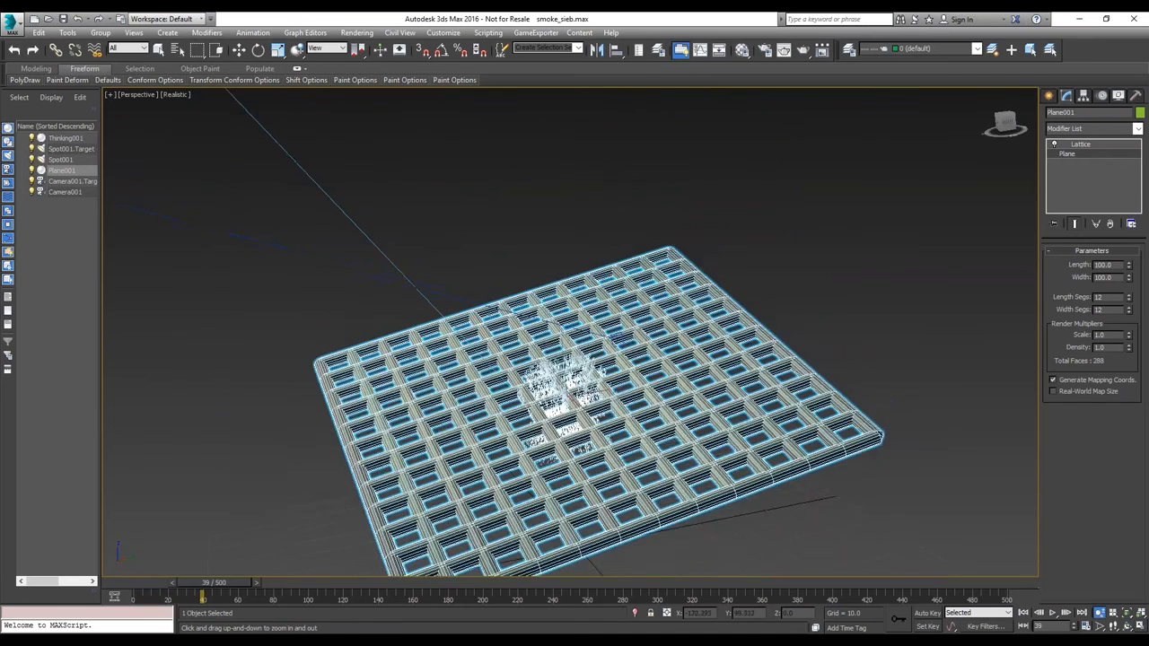
pyautogui.moveTo(567, 390); pyautogui.dragTo(580, 334, button='middle')
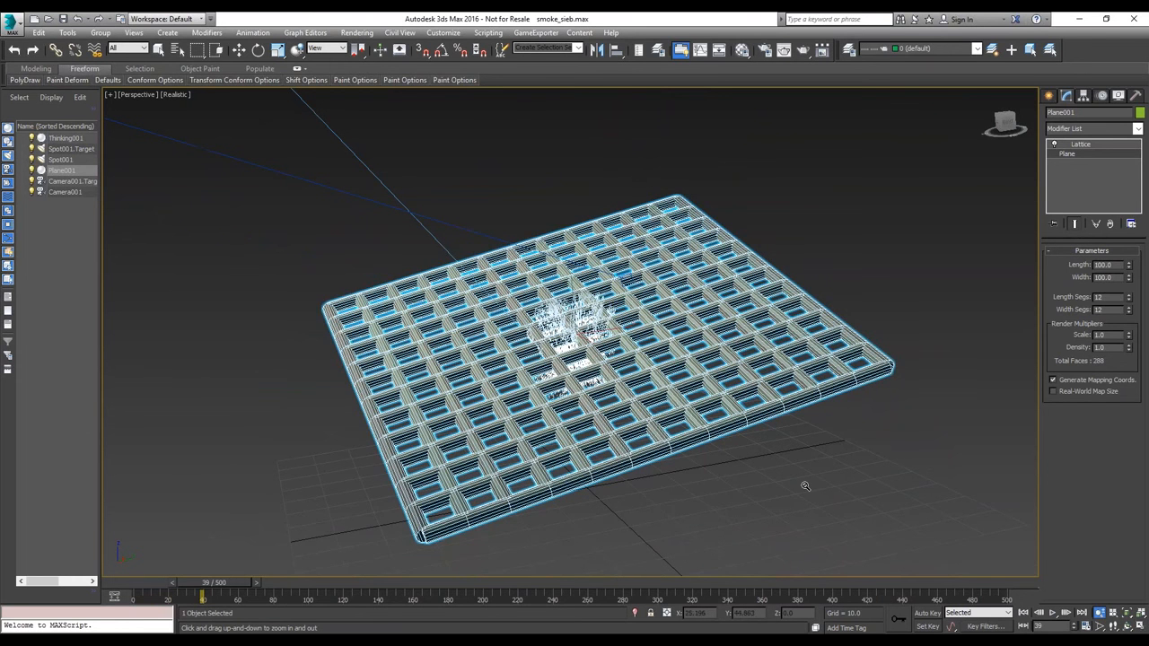
# - Deselect the lattice plane and play the smoke simulation until frame 149
pyautogui.click(239, 51)
pyautogui.click(861, 485)
pyautogui.click(1054, 614)
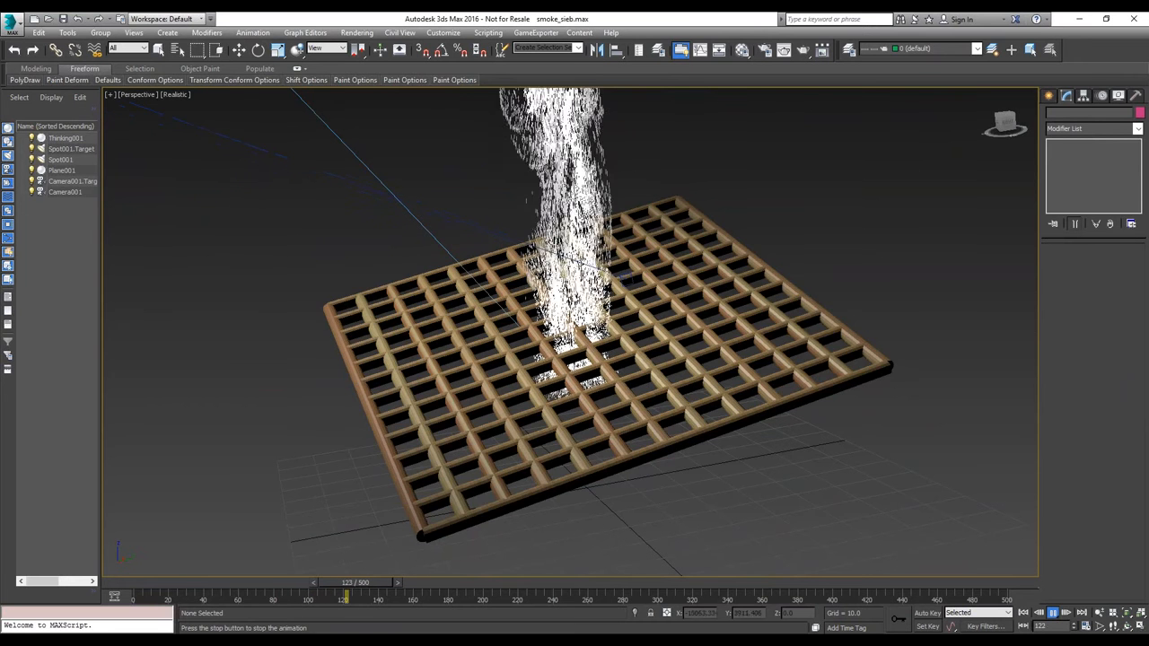
pyautogui.click(1055, 614)
pyautogui.press('w')
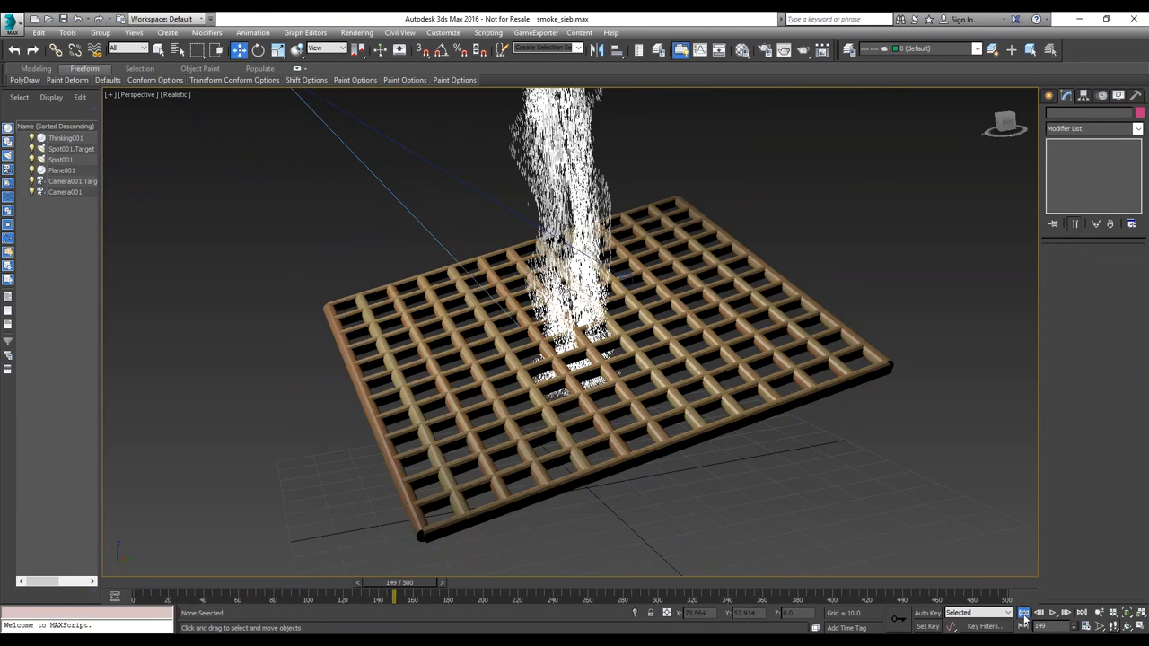
# - Return to frame 0 and set the Length Segs and Width Segs of Plane001's base plane to 24
pyautogui.press('Home')
pyautogui.click(592, 359)
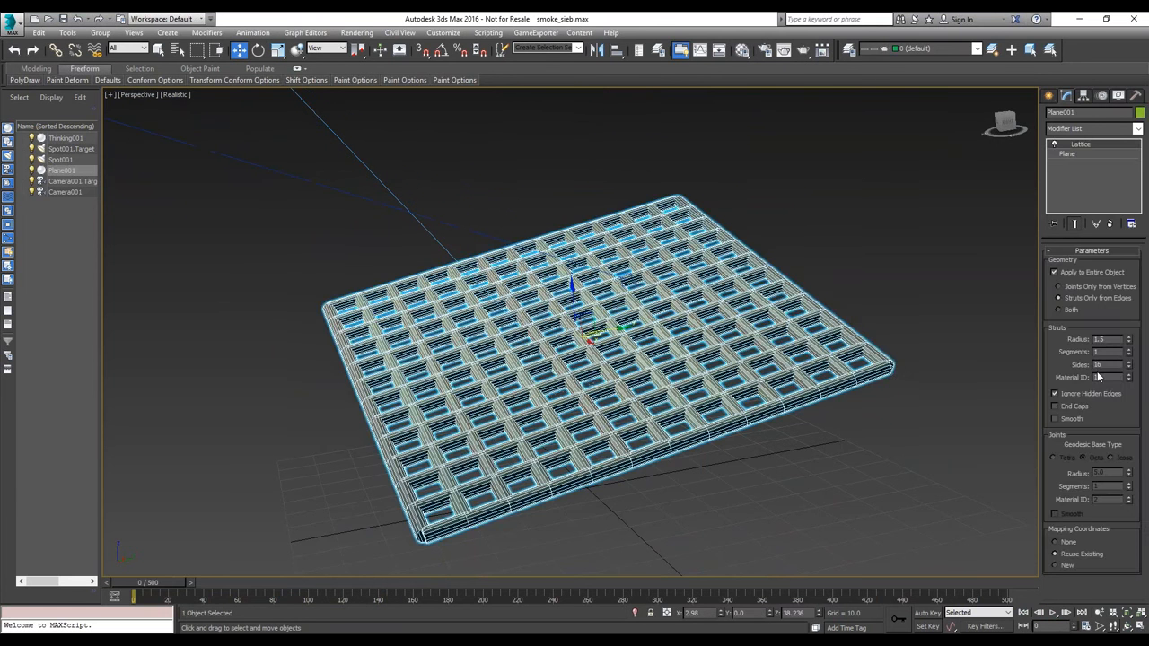
pyautogui.click(1069, 153)
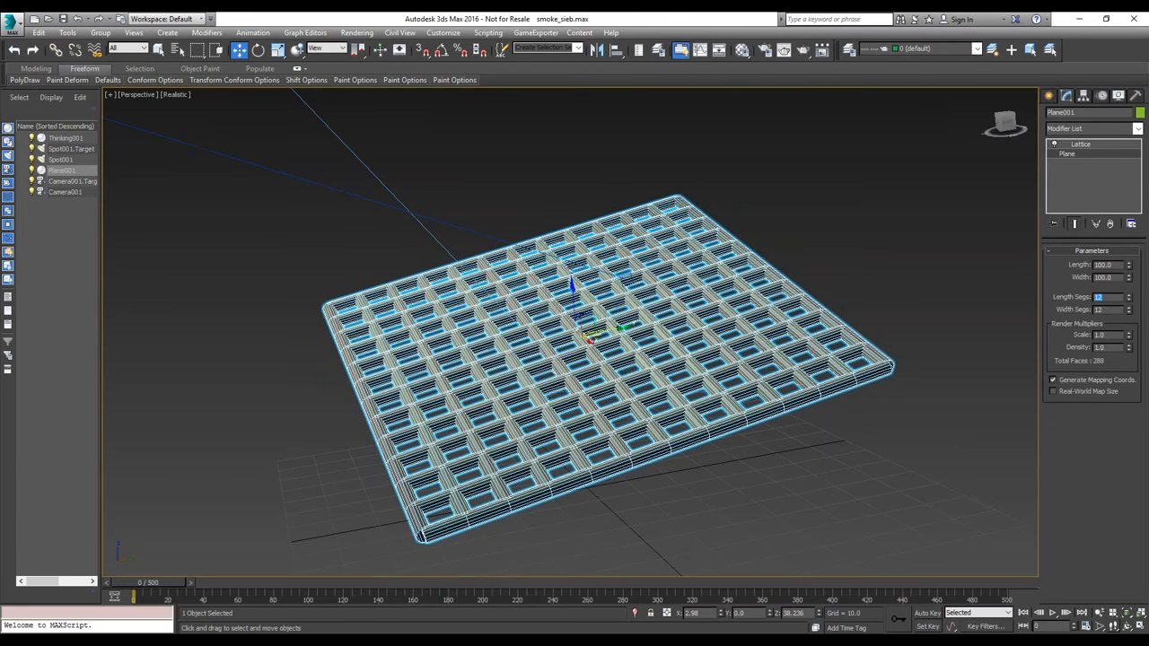
pyautogui.write('24')
pyautogui.press('Tab')
pyautogui.write('24')
pyautogui.press('Return')
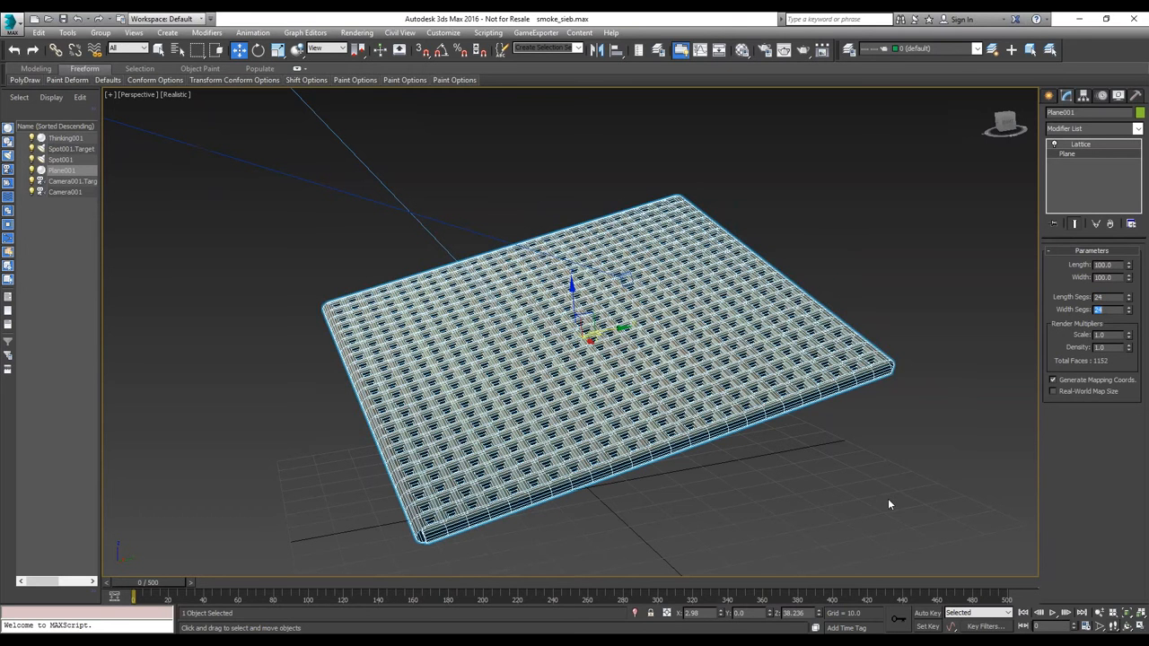
# - Deselect the plane and play the smoke through the finer lattice until frame 366
pyautogui.click(973, 506)
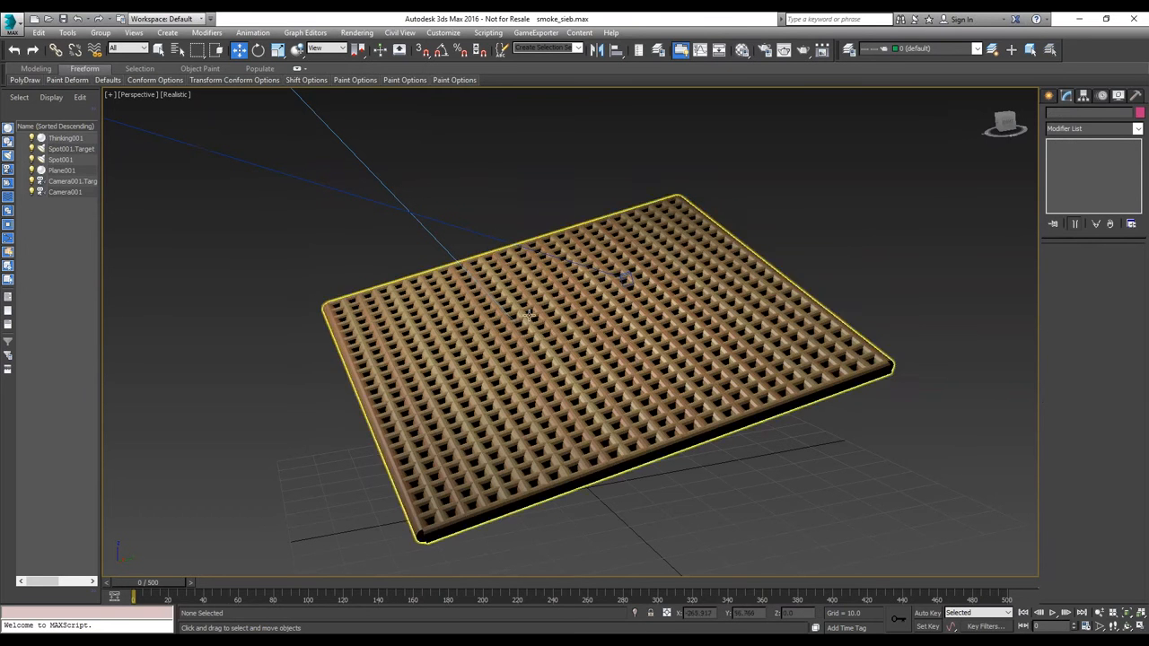
pyautogui.click(1052, 613)
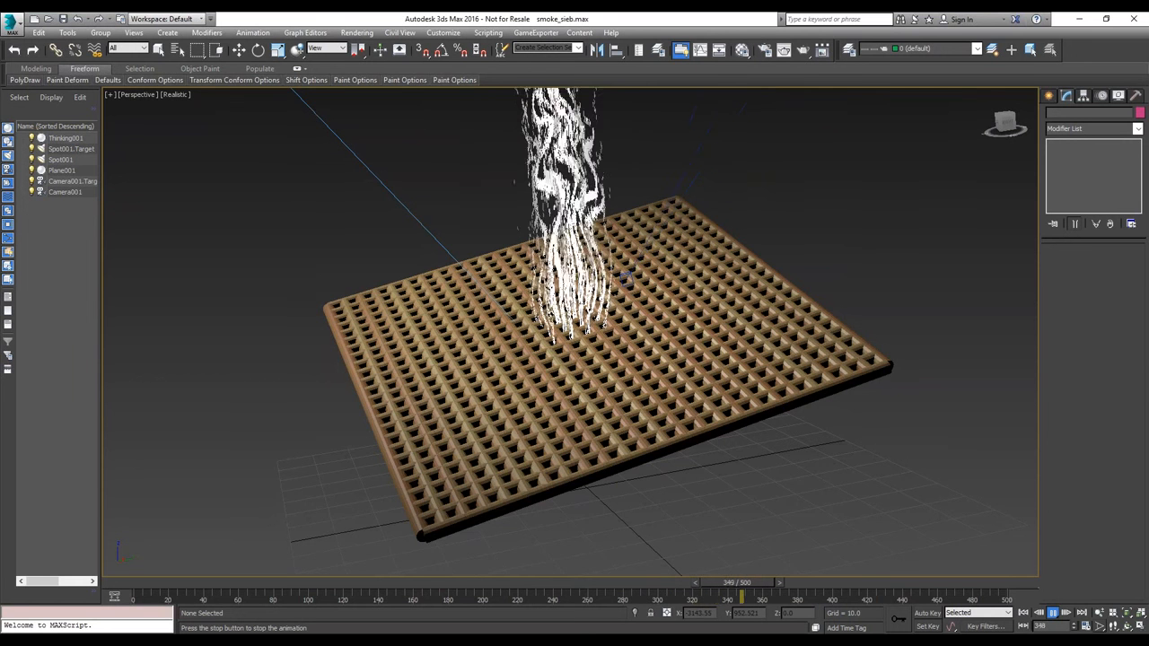
pyautogui.click(1055, 613)
pyautogui.press('w')
# - Set the Length Segs and Width Segs of Plane001's base plane to 30
pyautogui.click(697, 351)
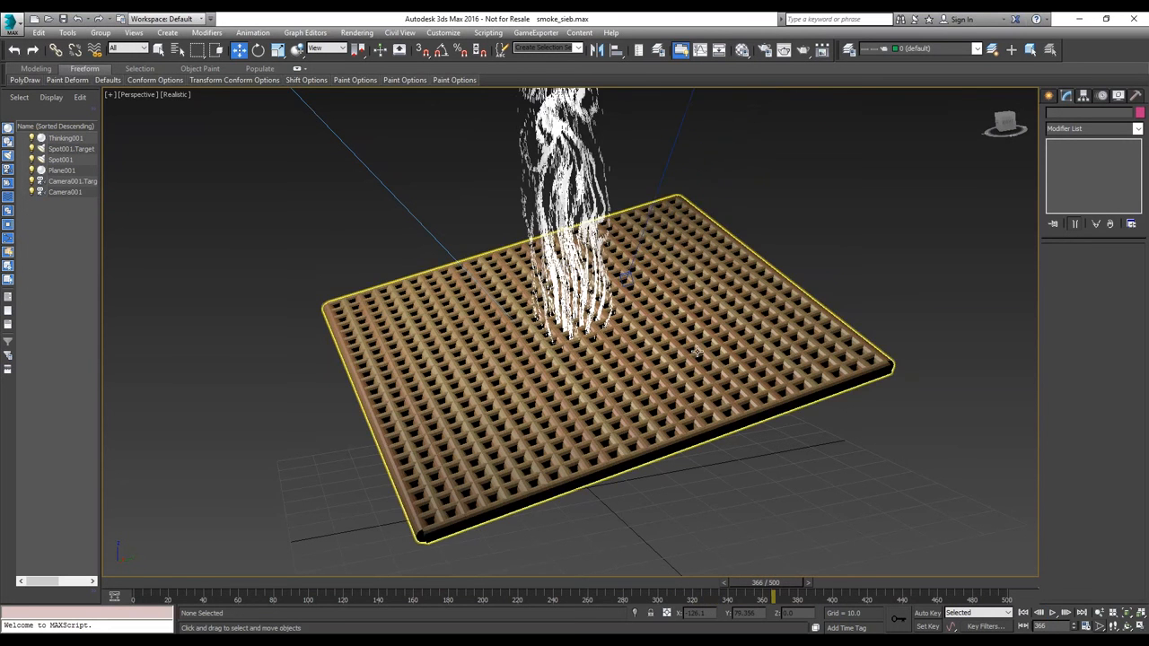
pyautogui.click(696, 351)
pyautogui.click(1084, 156)
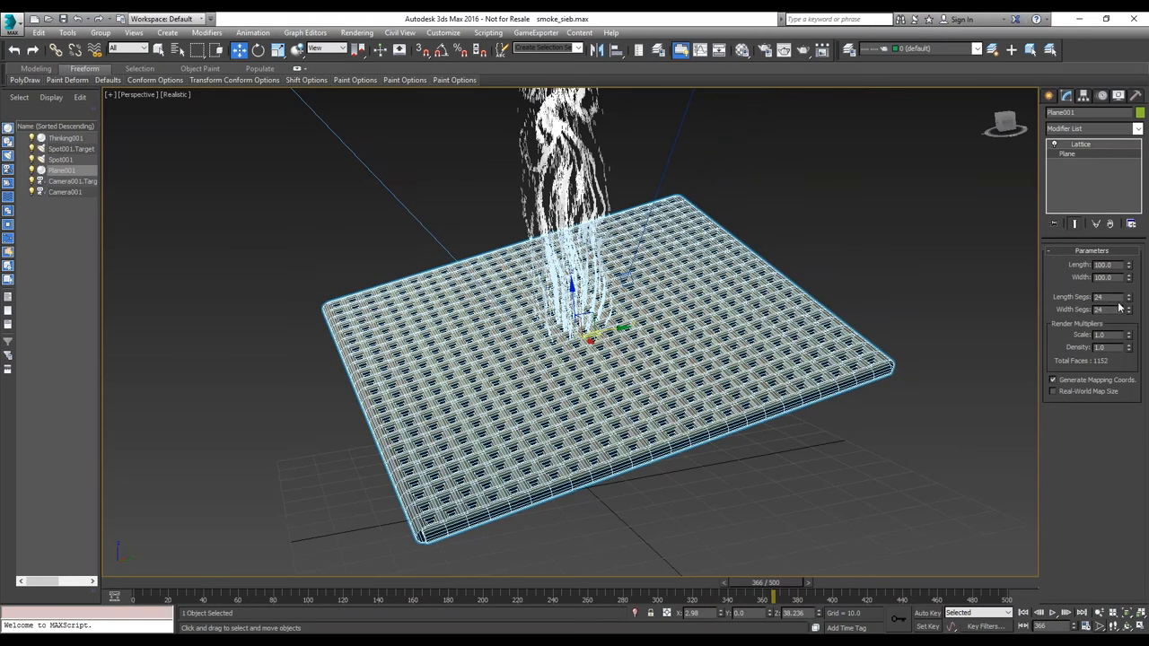
pyautogui.doubleClick(1101, 297)
pyautogui.write('30')
pyautogui.press('Tab')
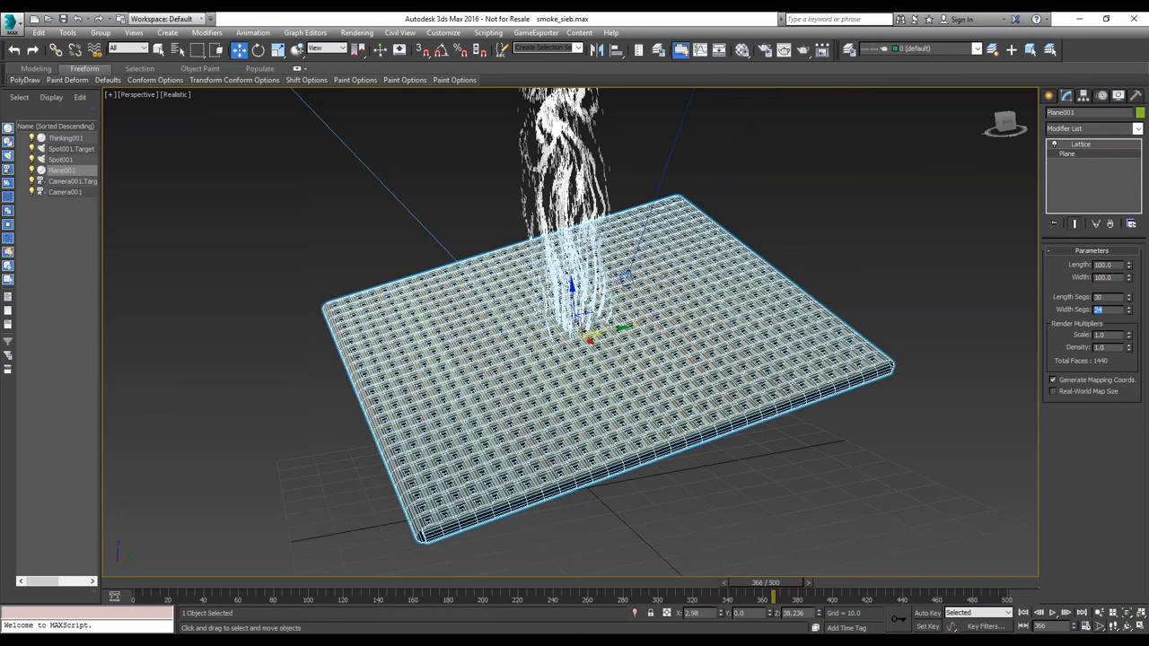
pyautogui.write('30')
pyautogui.press('Return')
# - Rewind to frame 0, examine the 30-segment lattice from above and from the side, and play the simulation until frame 170
pyautogui.click(1024, 613)
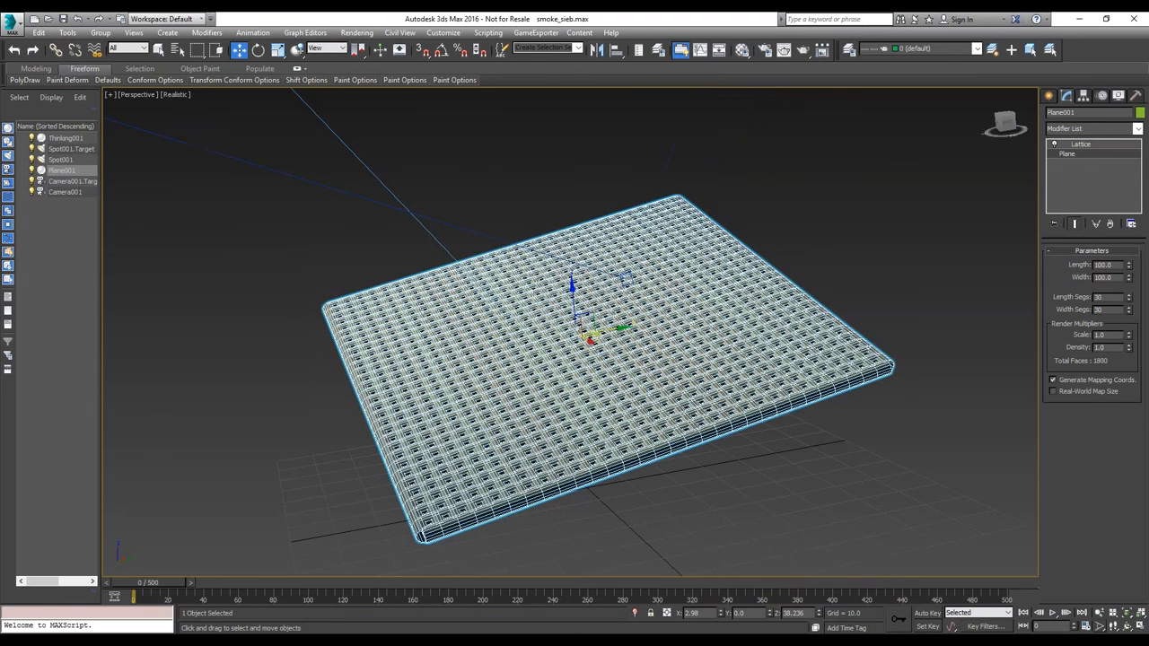
pyautogui.click(1113, 625)
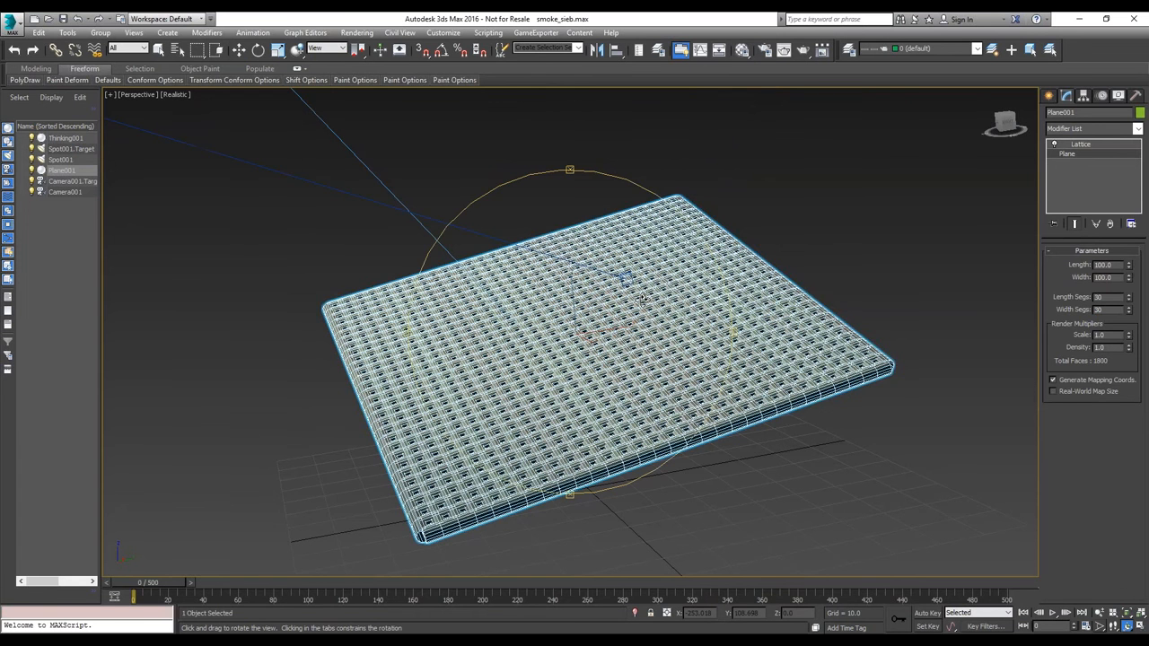
pyautogui.moveTo(644, 296); pyautogui.dragTo(648, 381)
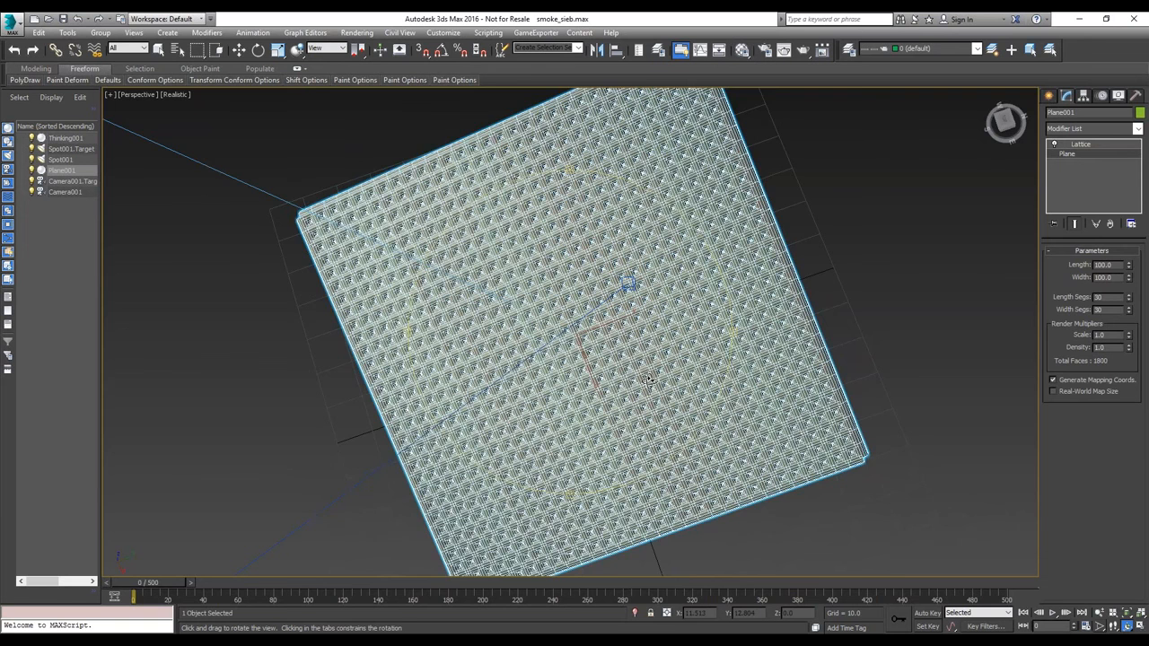
pyautogui.scroll(10, 646, 380)
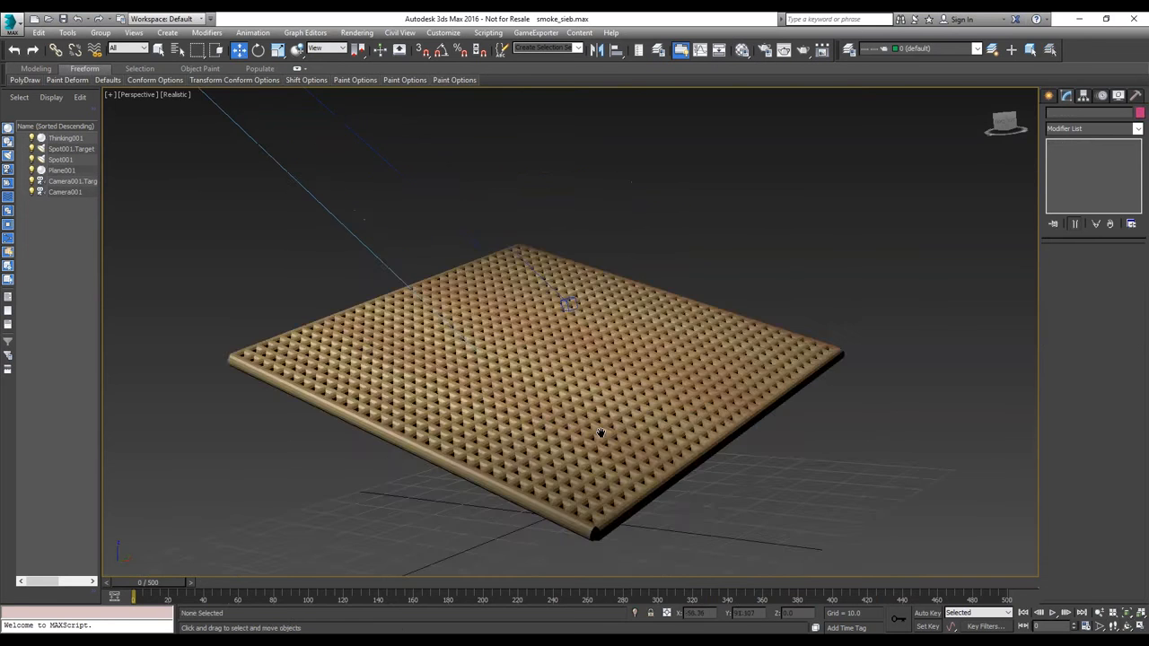
pyautogui.click(1053, 613)
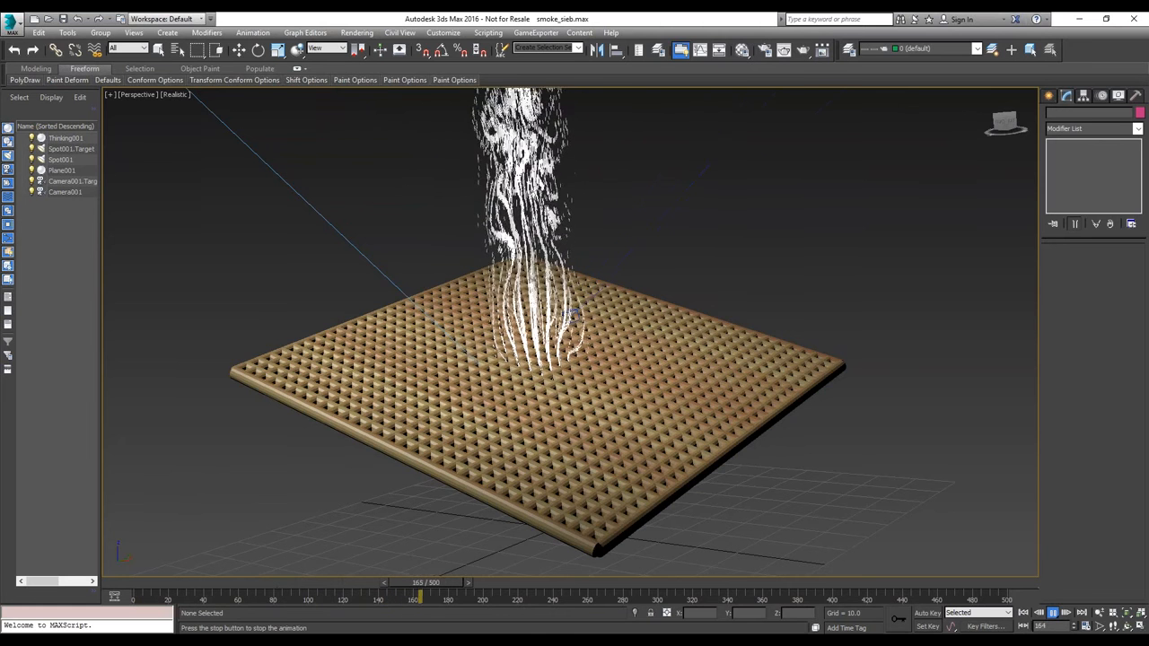
pyautogui.press('Escape')
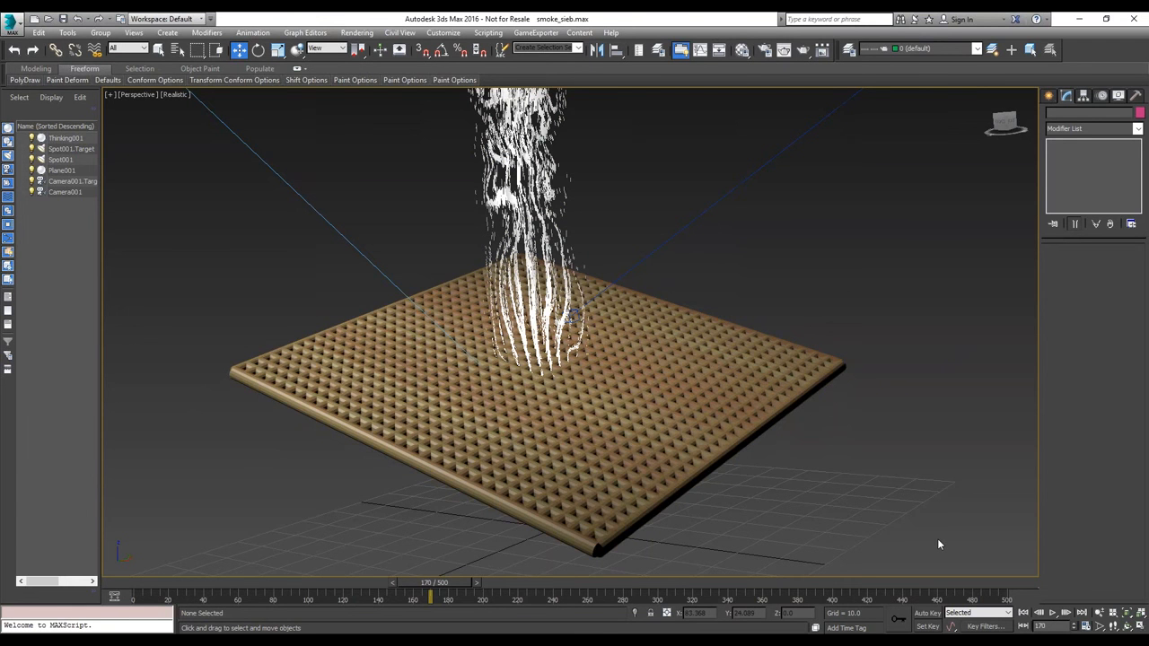
# - Replay the smoke simulation from frame 0 until frame 103
pyautogui.click(1023, 613)
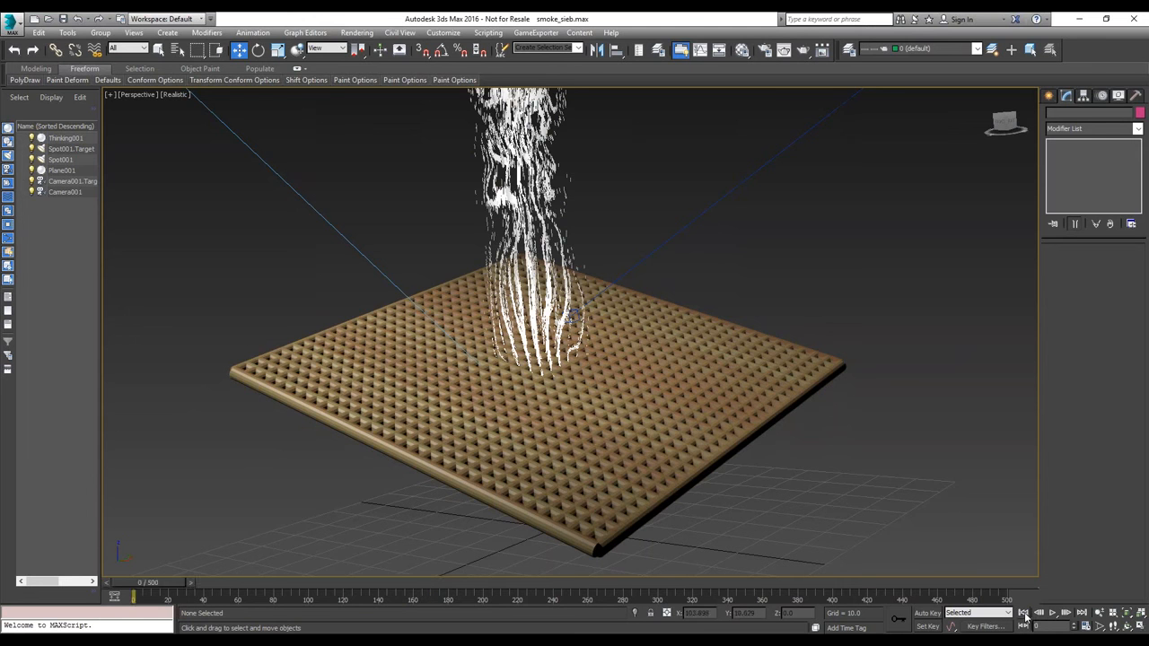
pyautogui.click(1052, 613)
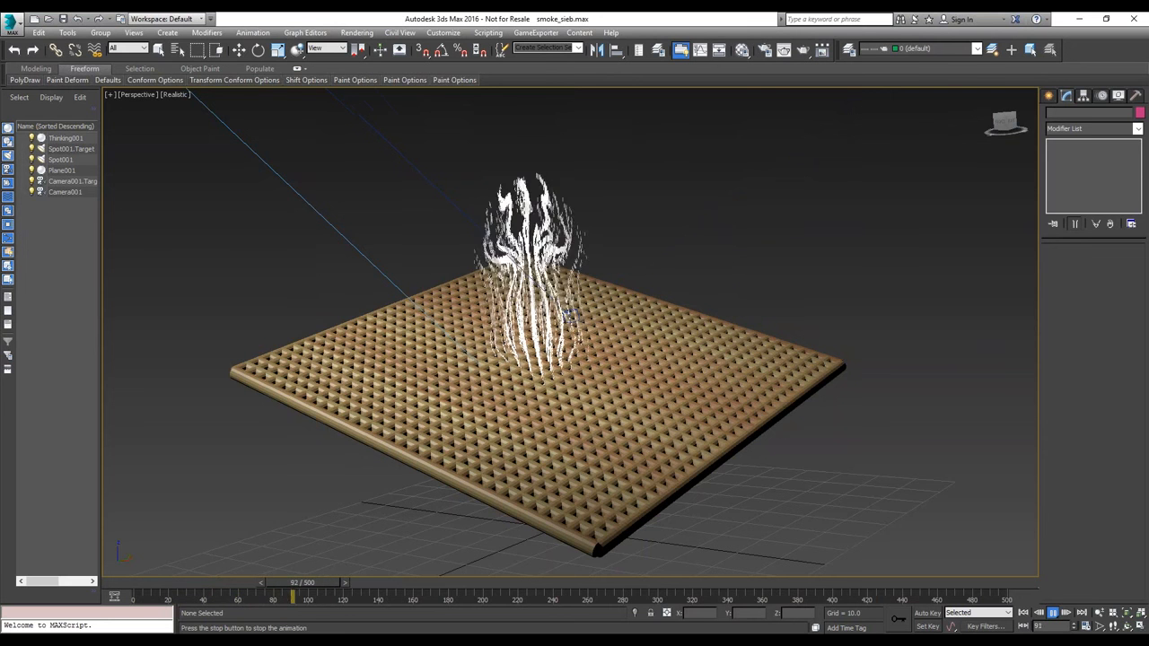
pyautogui.press('w')
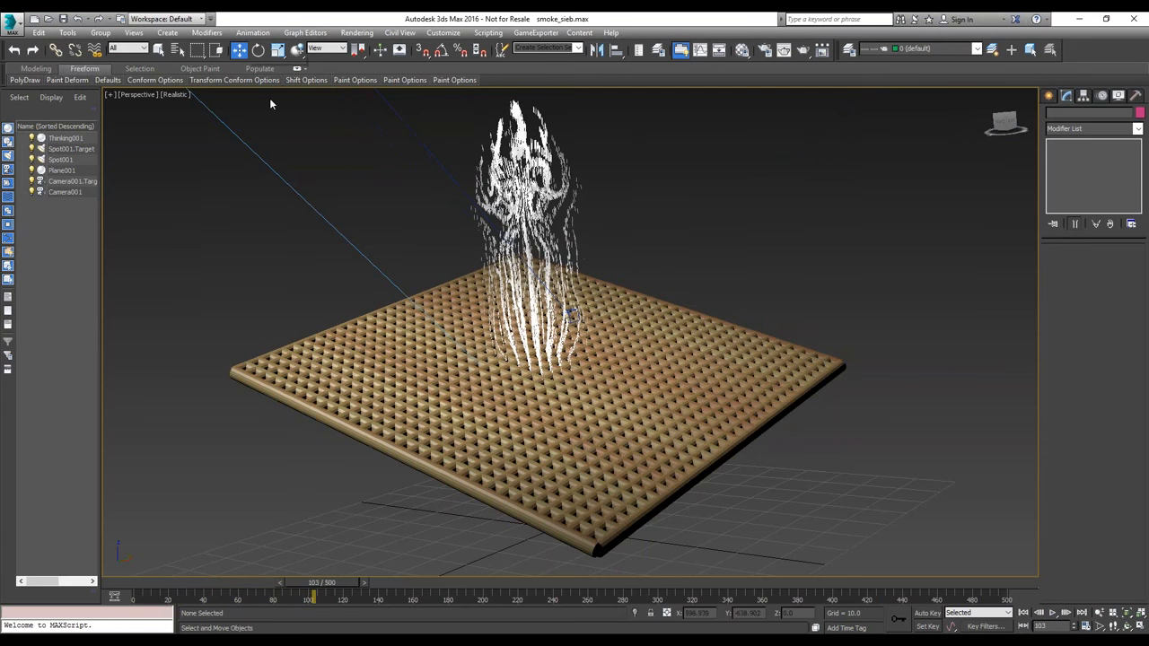
# - Open the properties of Thinking001 and place its window so the smoke's vorticity settings and the simulation are both visible
pyautogui.click(568, 311)
pyautogui.click(570, 313)
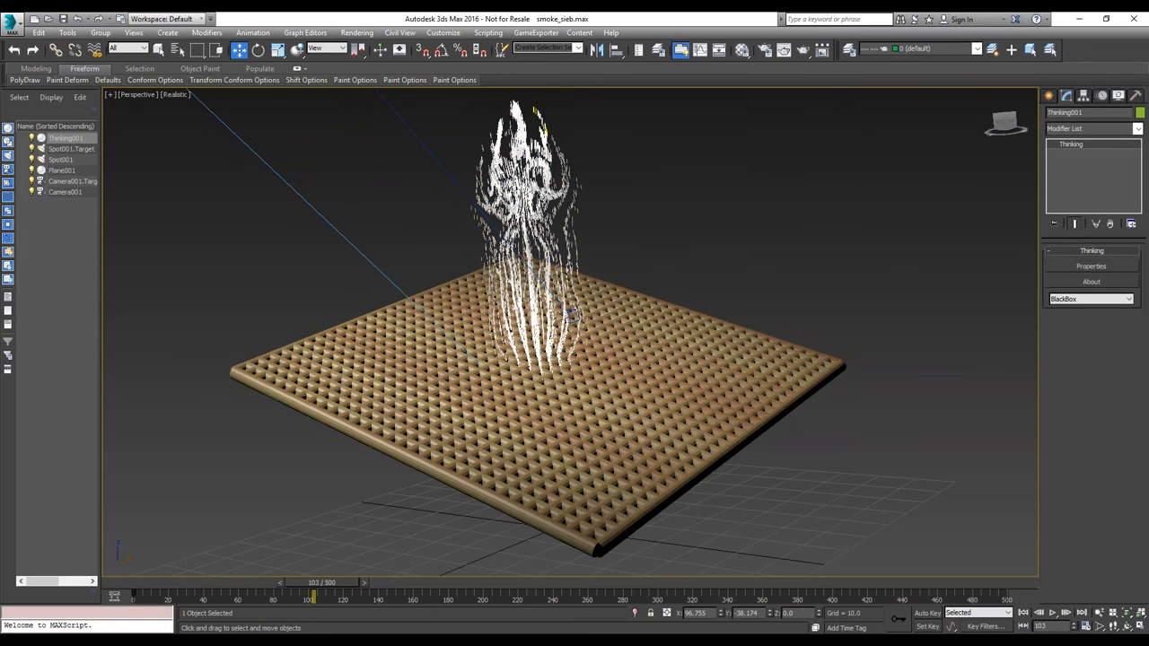
pyautogui.click(1110, 269)
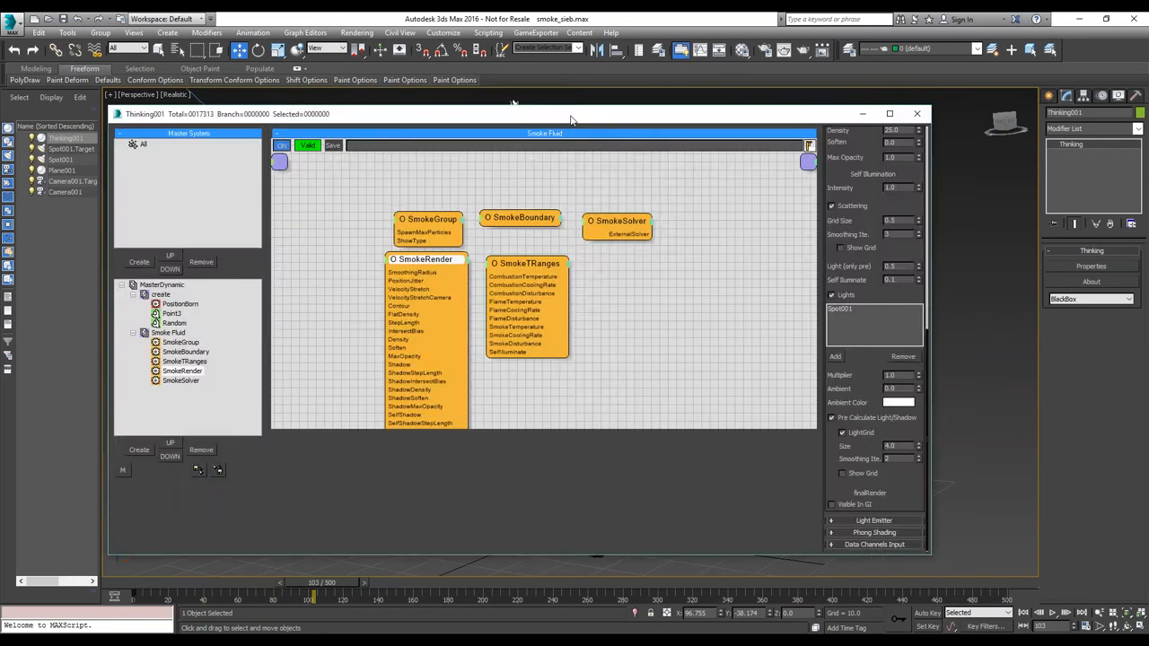
pyautogui.moveTo(571, 119); pyautogui.dragTo(0, 102)
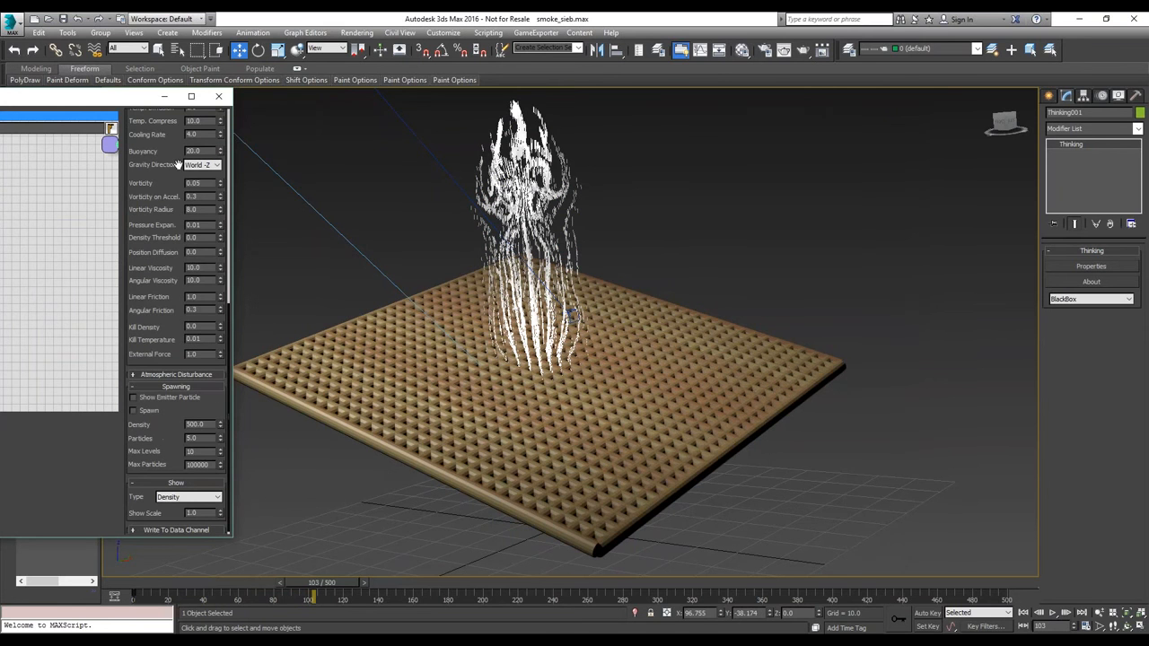
pyautogui.moveTo(163, 182); pyautogui.dragTo(161, 230)
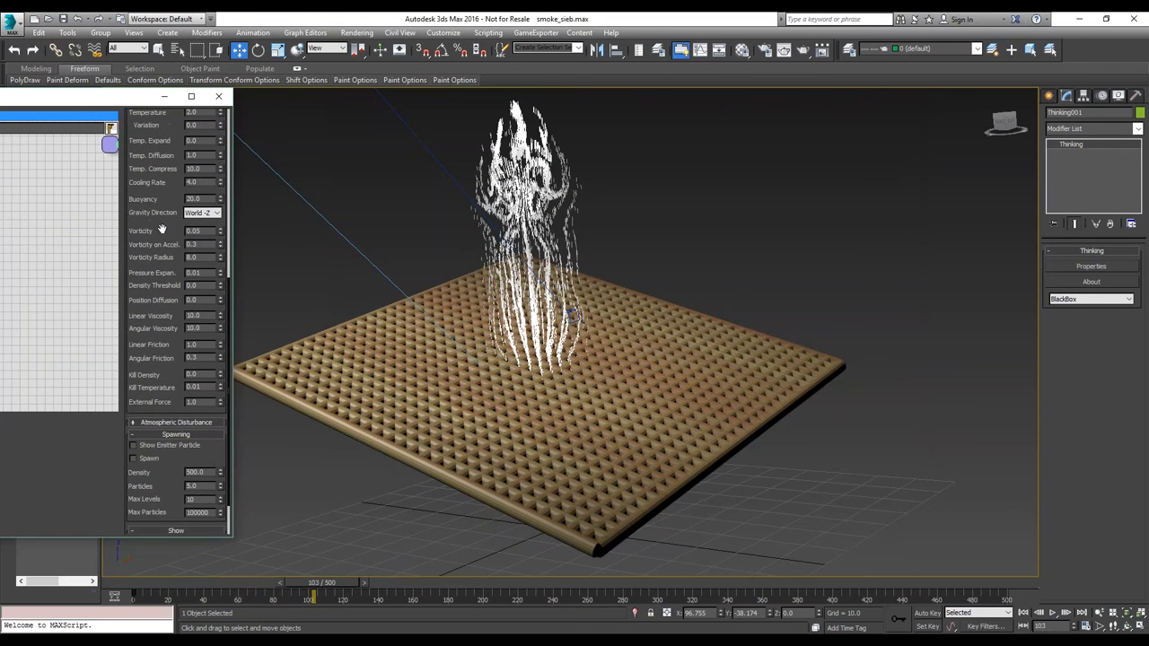
# - Set the smoke's Vorticity on Accel. to 1.0 and play the simulation until frame 203
pyautogui.doubleClick(205, 244)
pyautogui.write('1')
pyautogui.press('Return')
pyautogui.click(1053, 613)
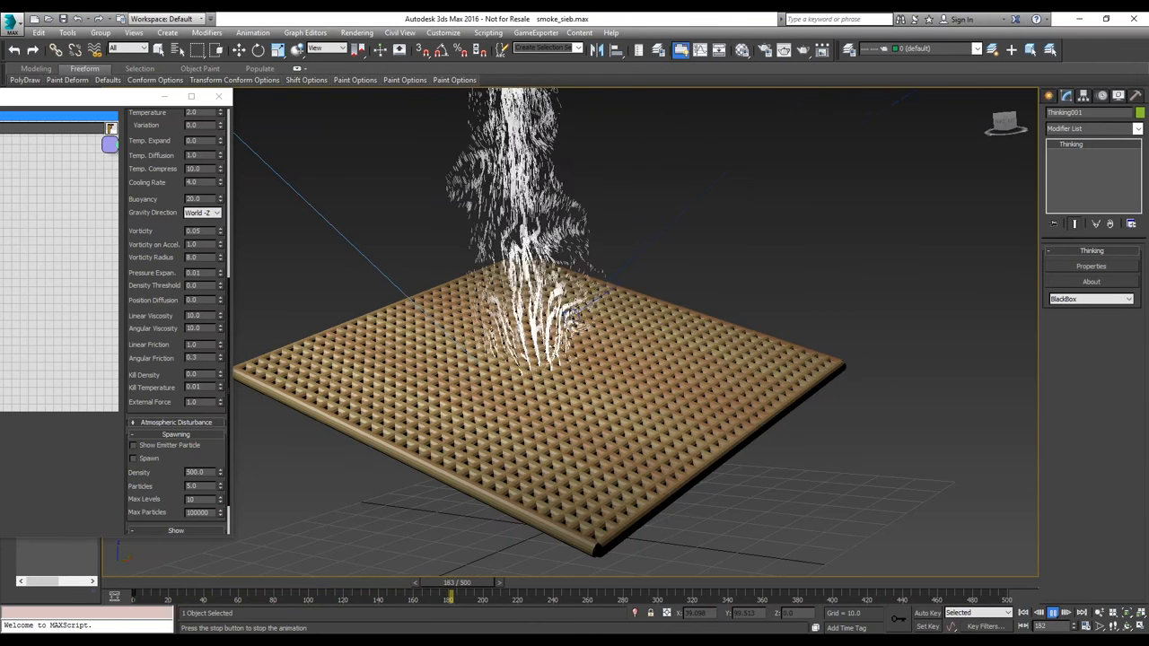
pyautogui.click(1054, 613)
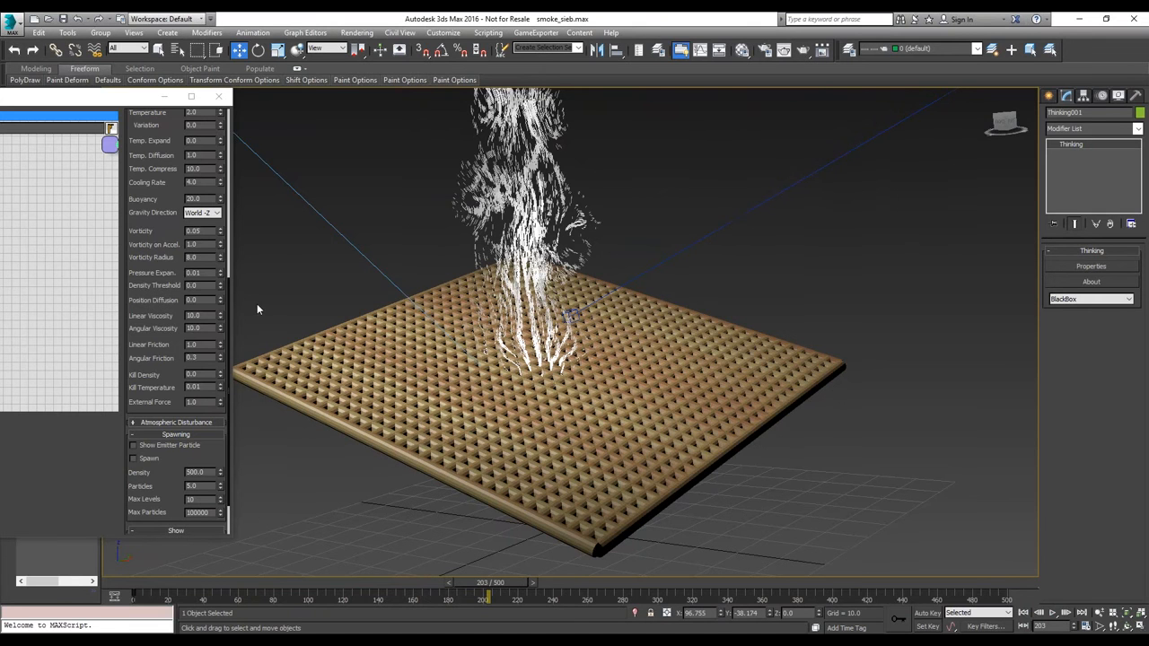
# - Set the smoke's Vorticity on Accel. to 0.4 and play the simulation until frame 94
pyautogui.doubleClick(192, 244)
pyautogui.write('0.4')
pyautogui.press('Return')
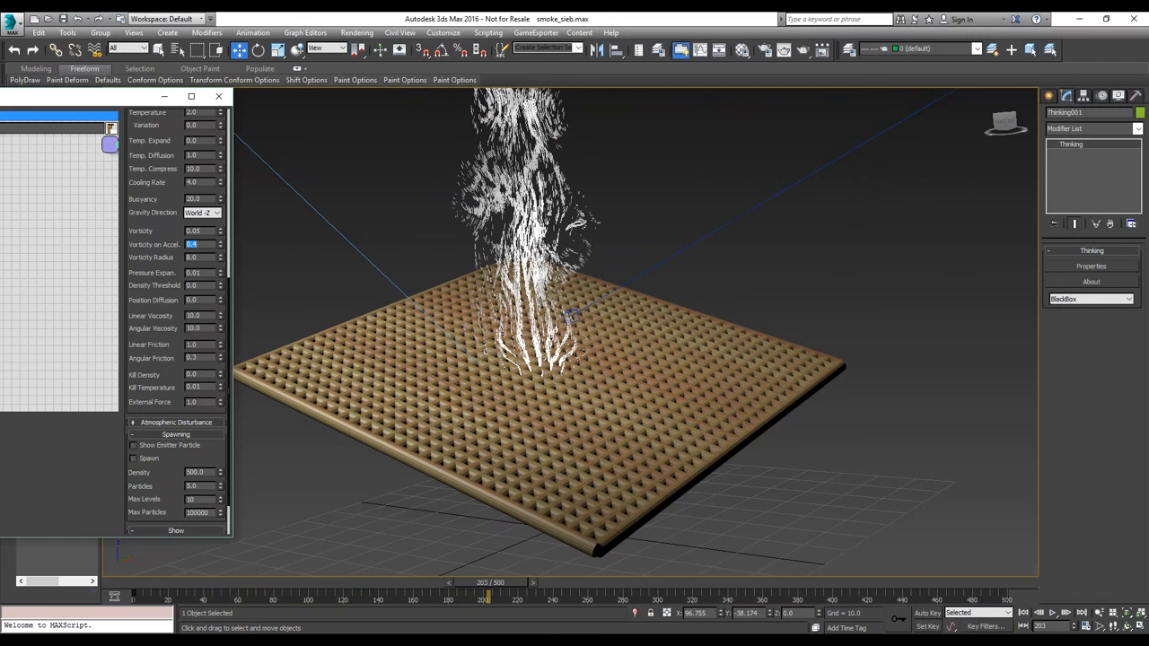
pyautogui.click(1052, 613)
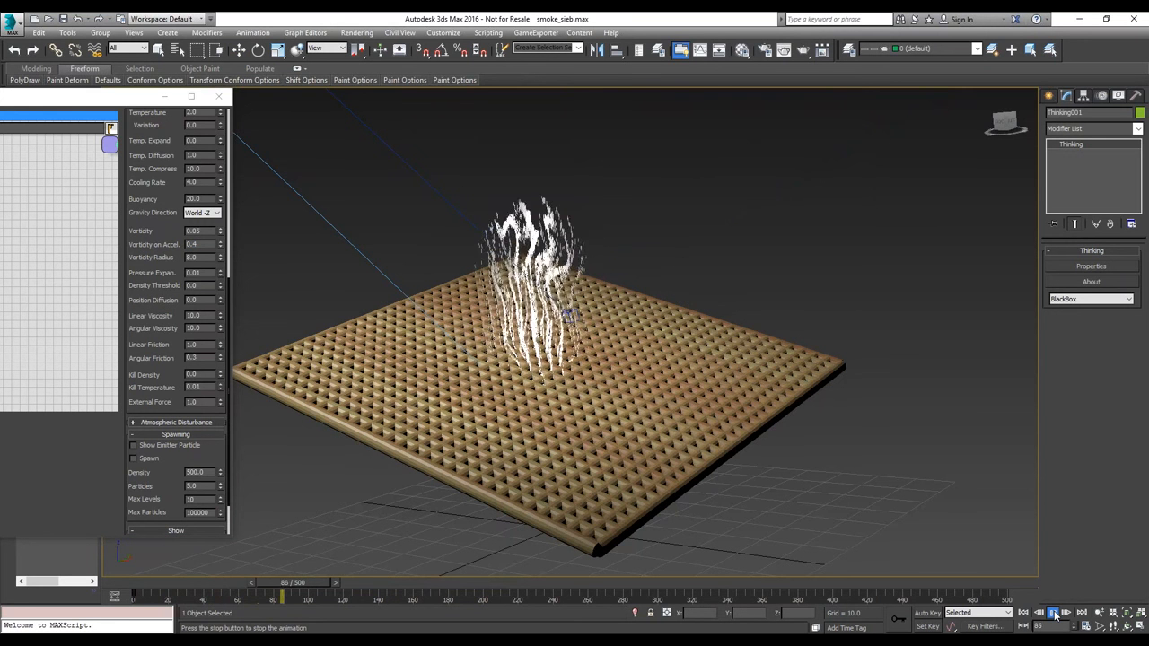
pyautogui.click(1053, 613)
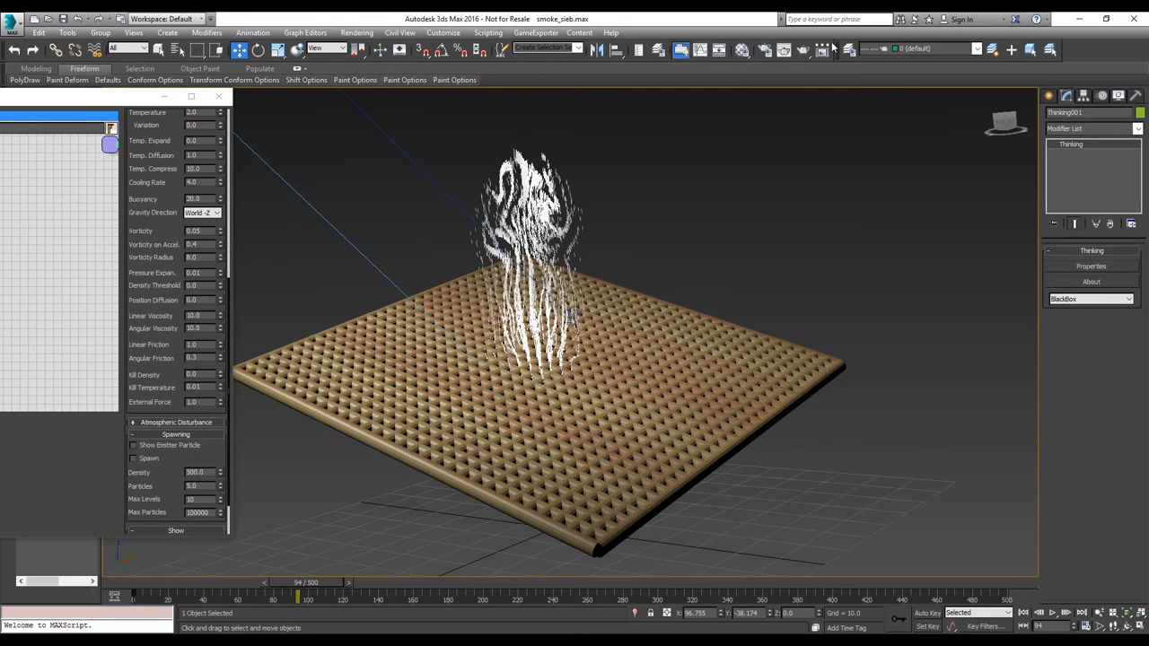
# - Open Render Setup and the Environment and Effects dialog, and select the TP_SmokeAtmos atmosphere effect
pyautogui.click(763, 49)
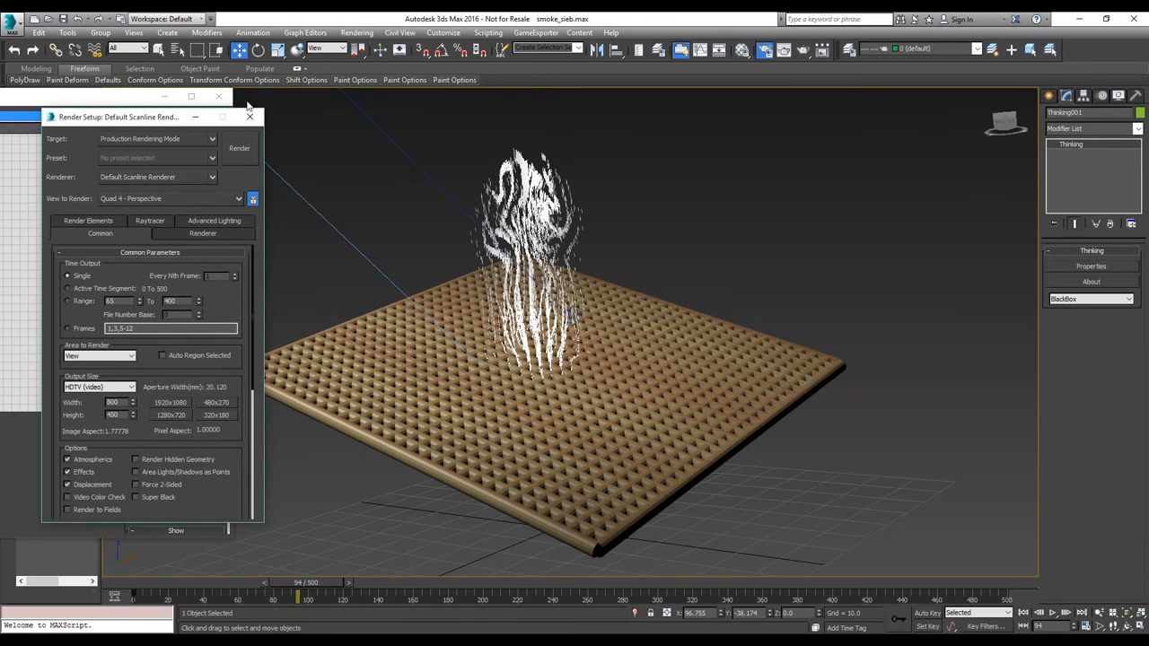
pyautogui.click(357, 33)
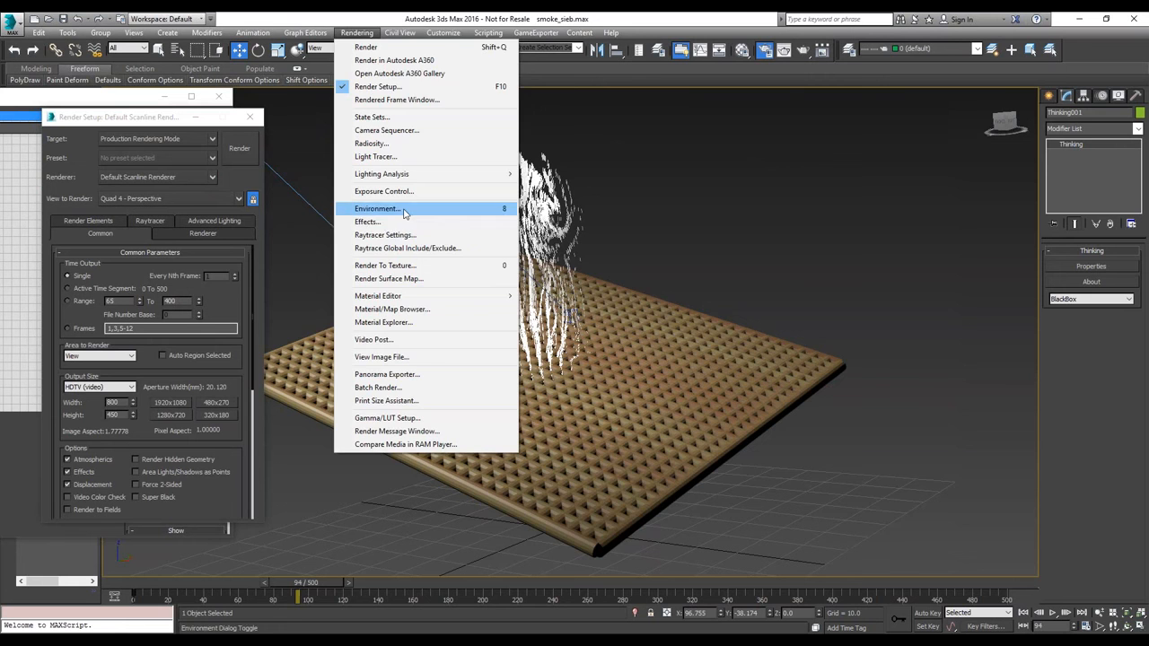
pyautogui.click(403, 209)
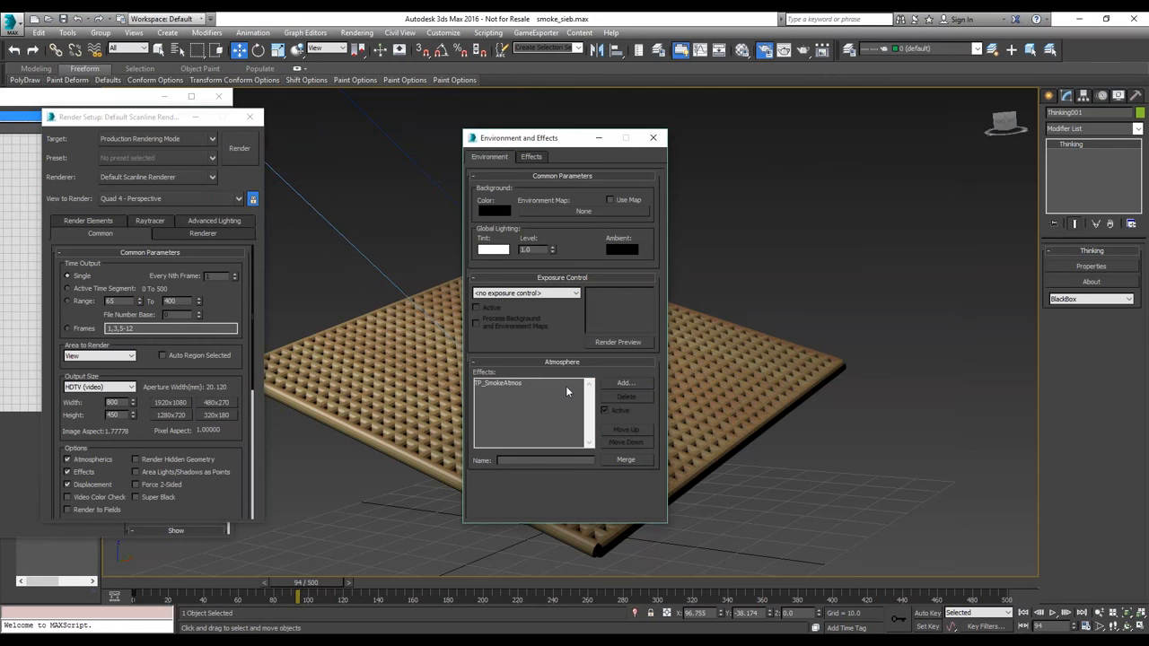
pyautogui.moveTo(610, 140); pyautogui.dragTo(827, 121)
pyautogui.click(795, 362)
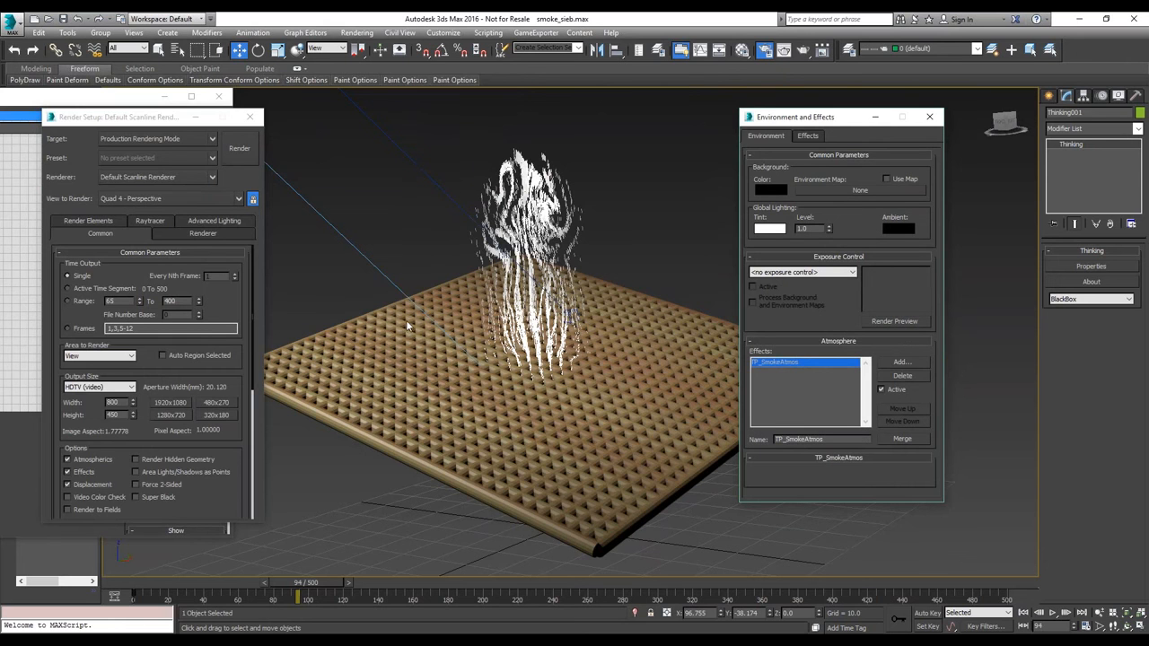
# - Review the SmokeRender operator's global, ray marching and shadow settings in the Thinking001 window, and move the window aside
pyautogui.moveTo(0, 101); pyautogui.dragTo(287, 92)
pyautogui.click(323, 233)
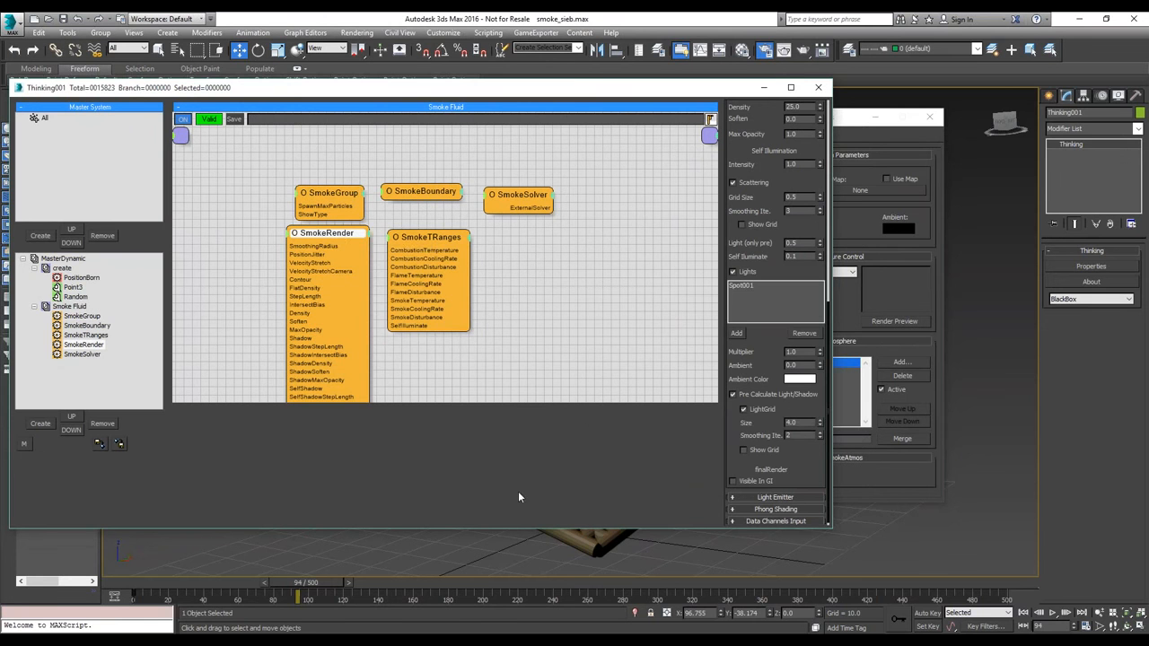
pyautogui.moveTo(736, 144); pyautogui.dragTo(672, 500)
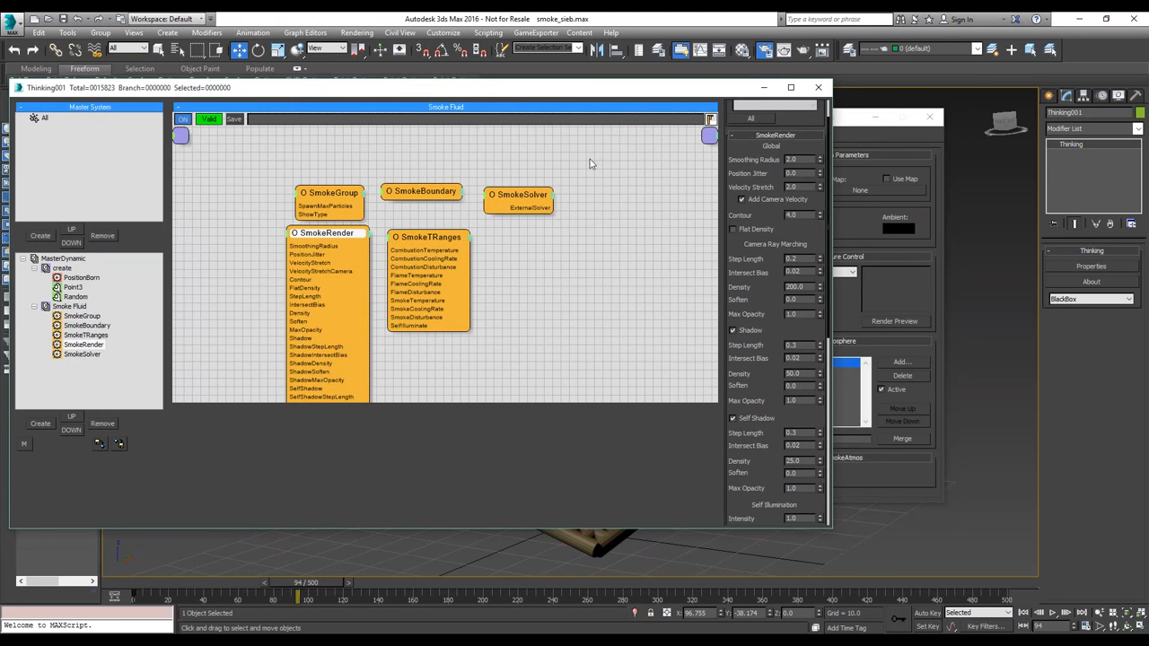
pyautogui.moveTo(606, 93); pyautogui.dragTo(0, 101)
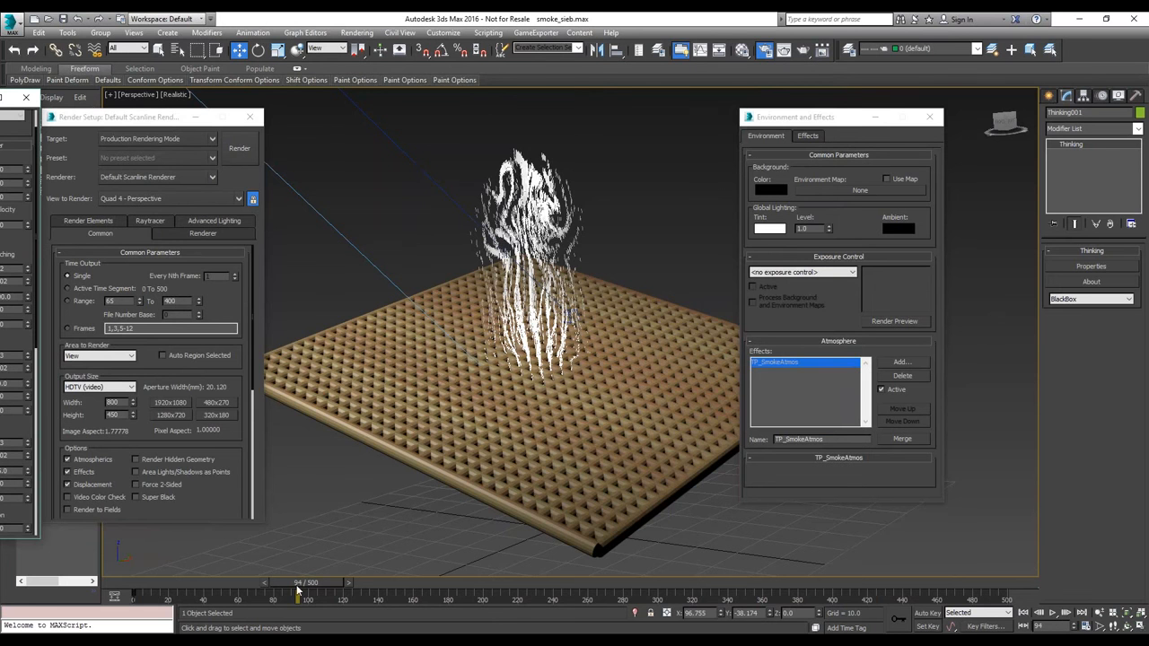
# - Render frame 94 of the perspective view, inspect the smoke up close, and close the rendered frame and Render Setup windows
pyautogui.click(238, 148)
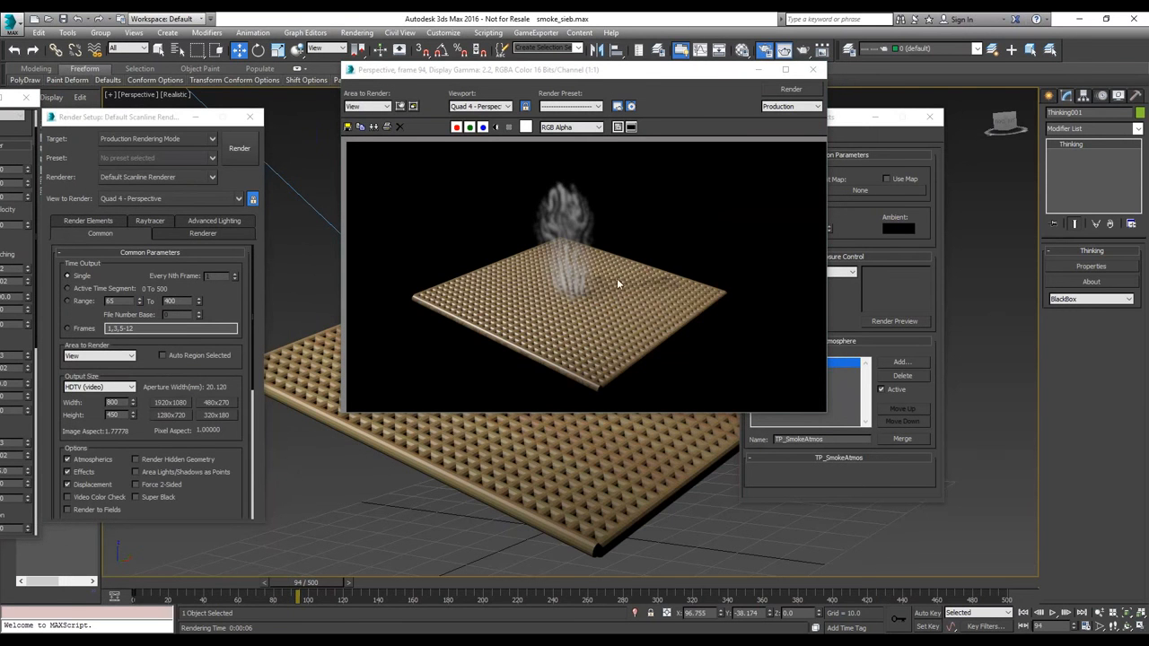
pyautogui.click(595, 301)
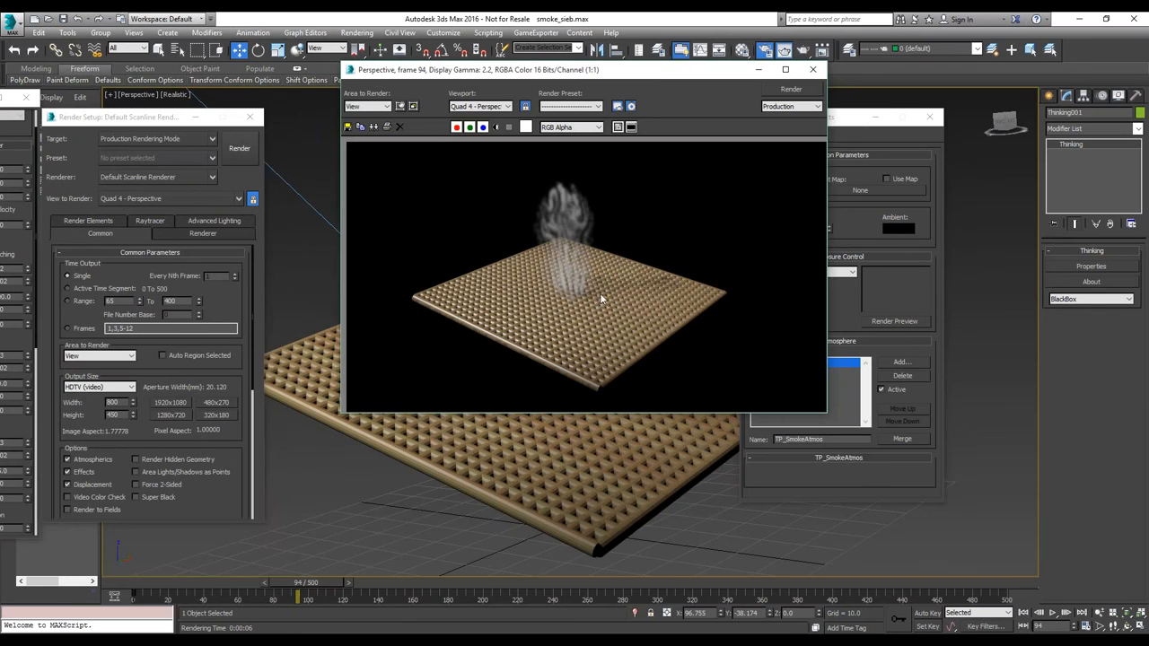
pyautogui.scroll(1, 592, 282)
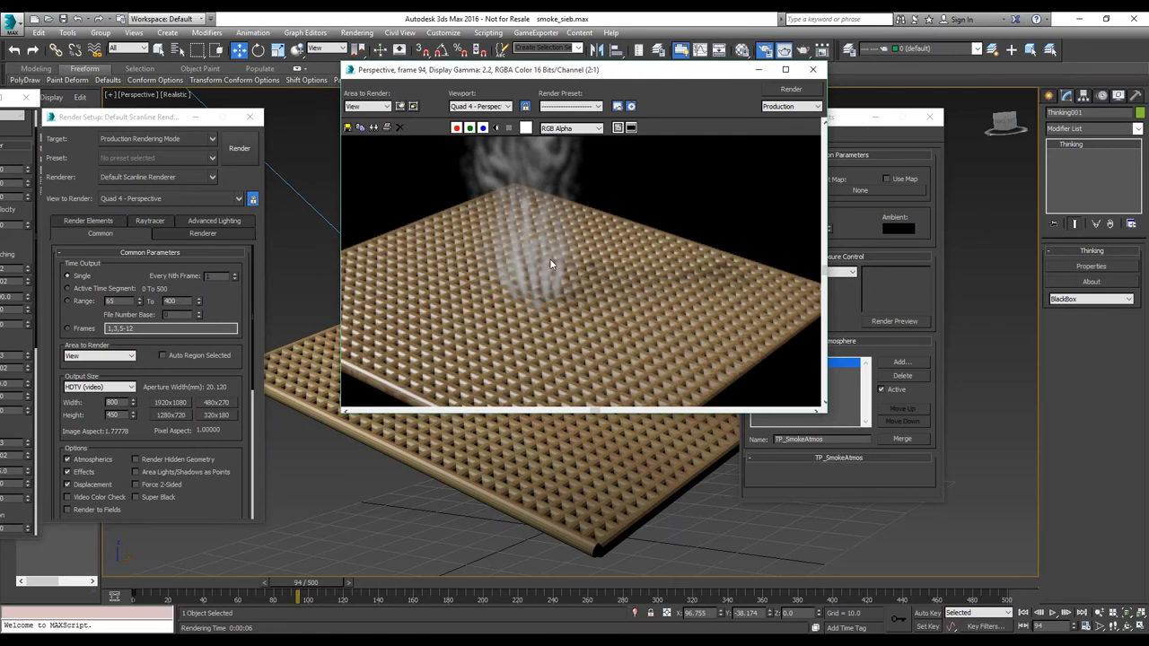
pyautogui.scroll(1, 550, 263)
pyautogui.scroll(-2, 547, 290)
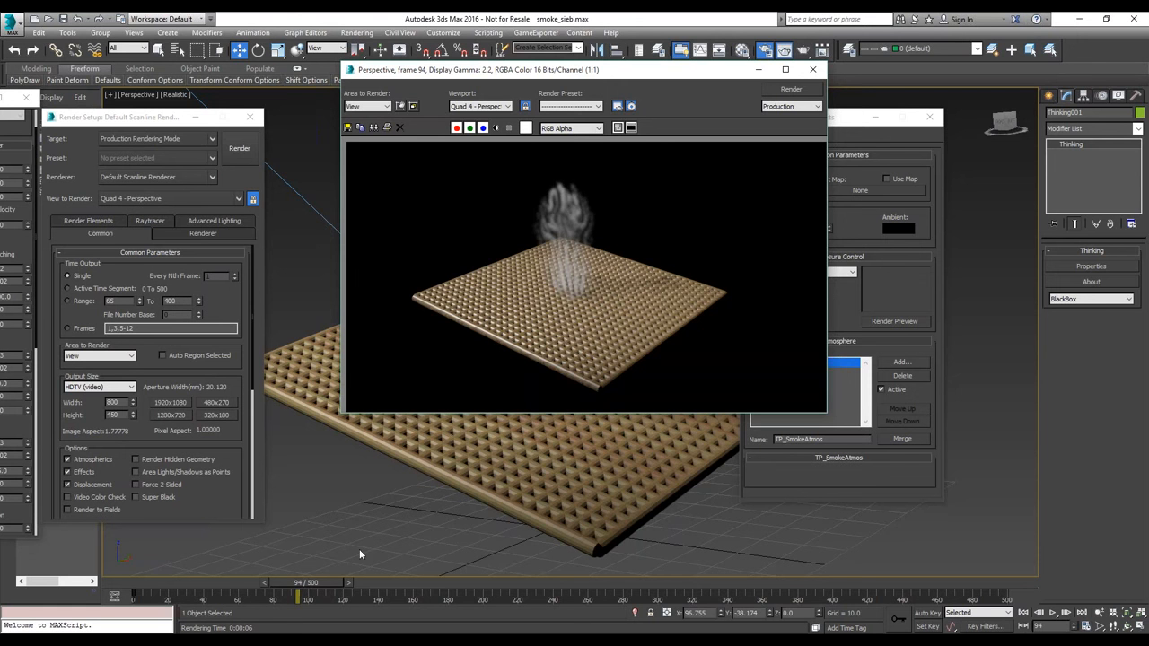
pyautogui.click(817, 73)
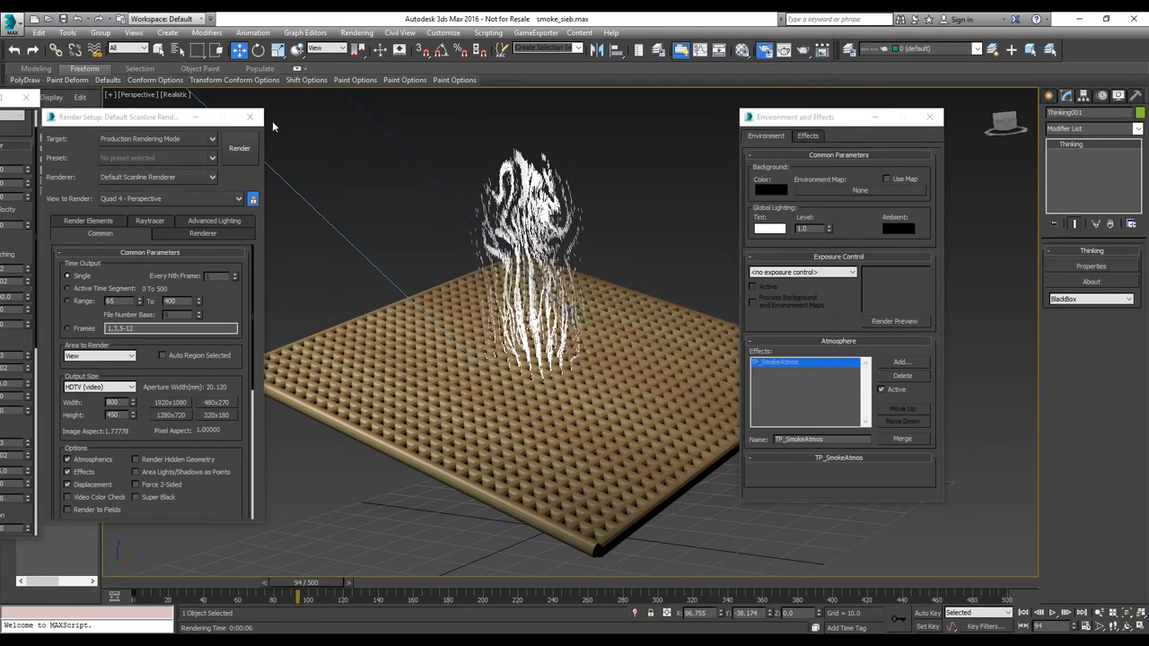
pyautogui.click(250, 117)
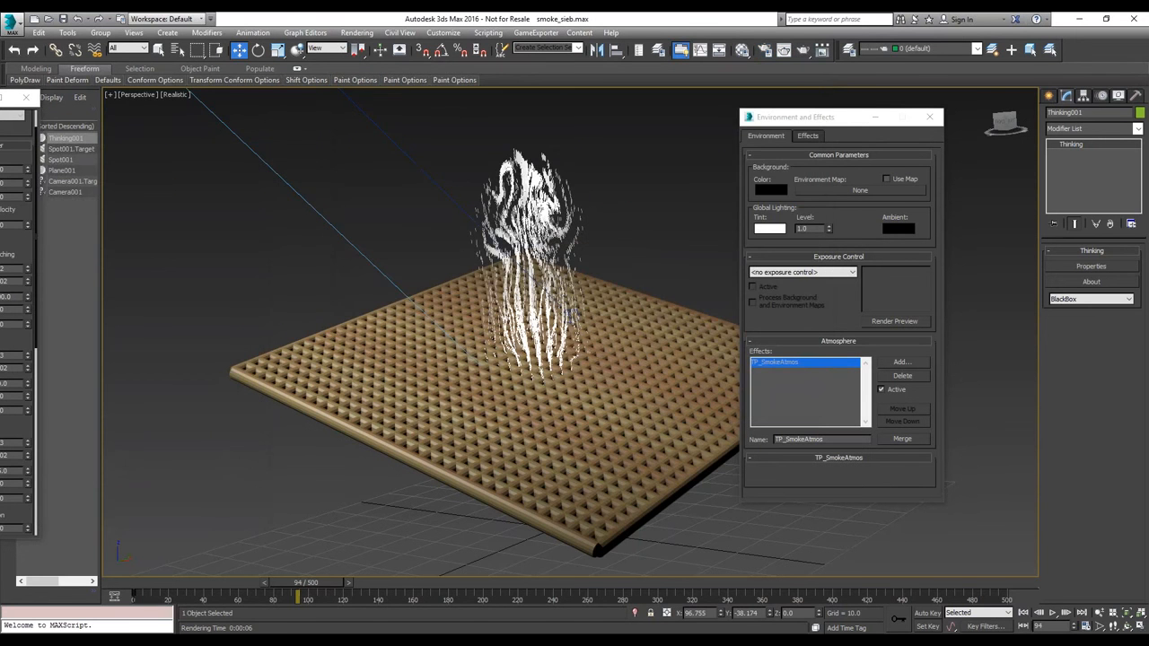
# - Save the changes to the current scene and open pixies.max, adopting the file's unit scale
pyautogui.click(13, 22)
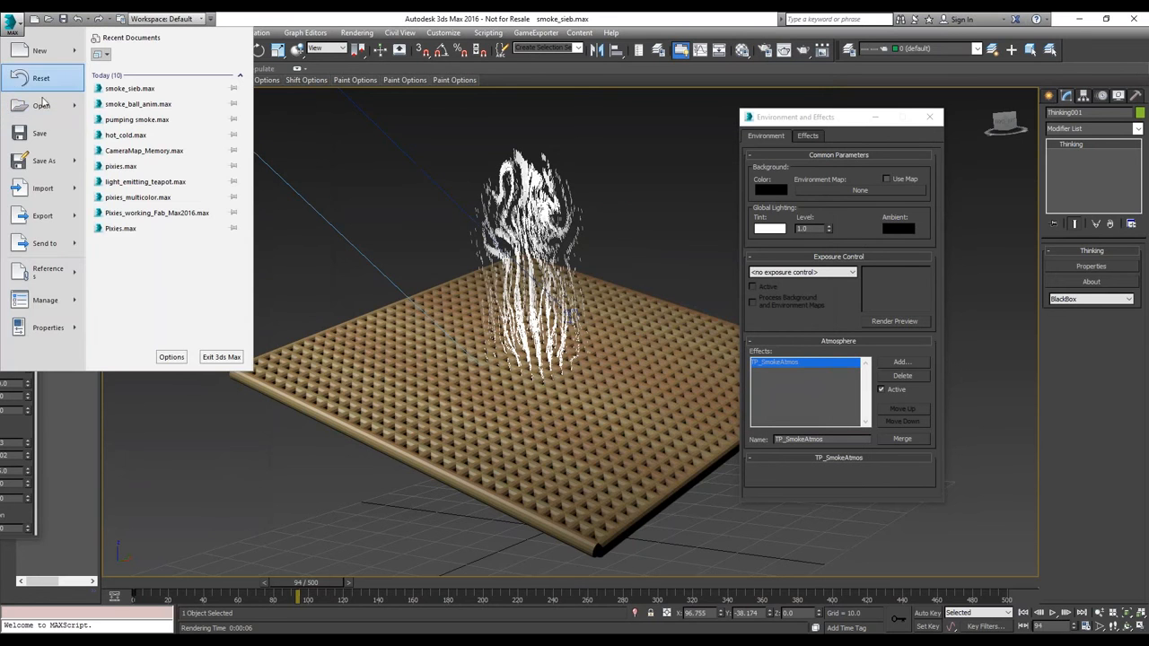
pyautogui.click(58, 112)
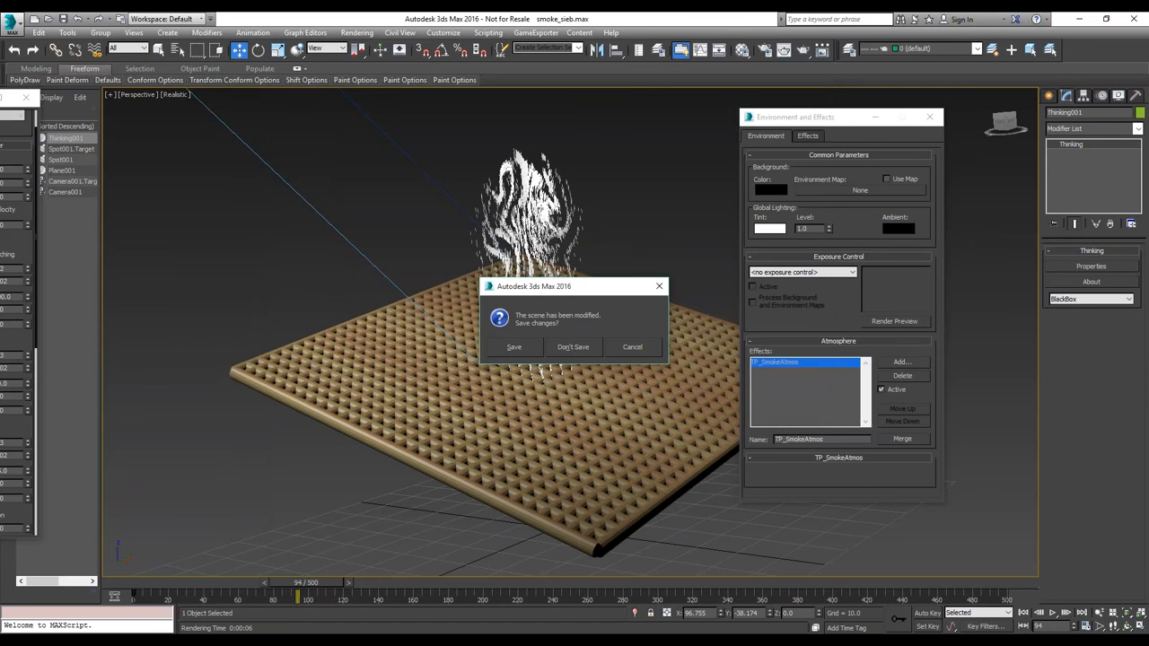
pyautogui.click(514, 346)
pyautogui.click(95, 115)
pyautogui.click(391, 371)
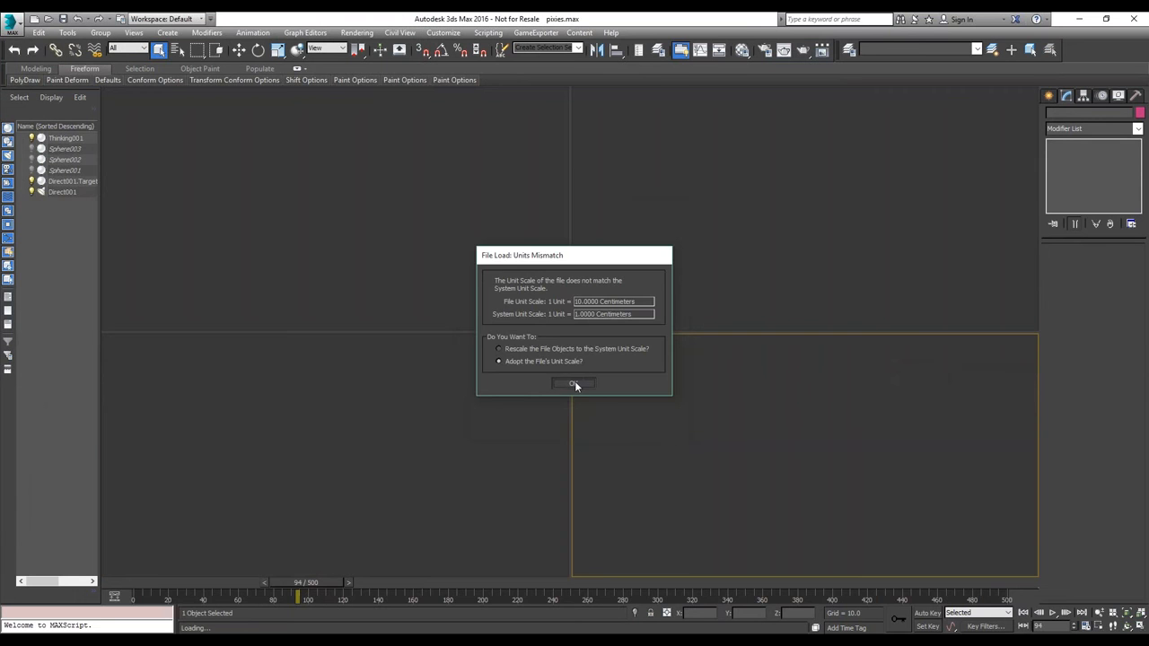
pyautogui.click(575, 383)
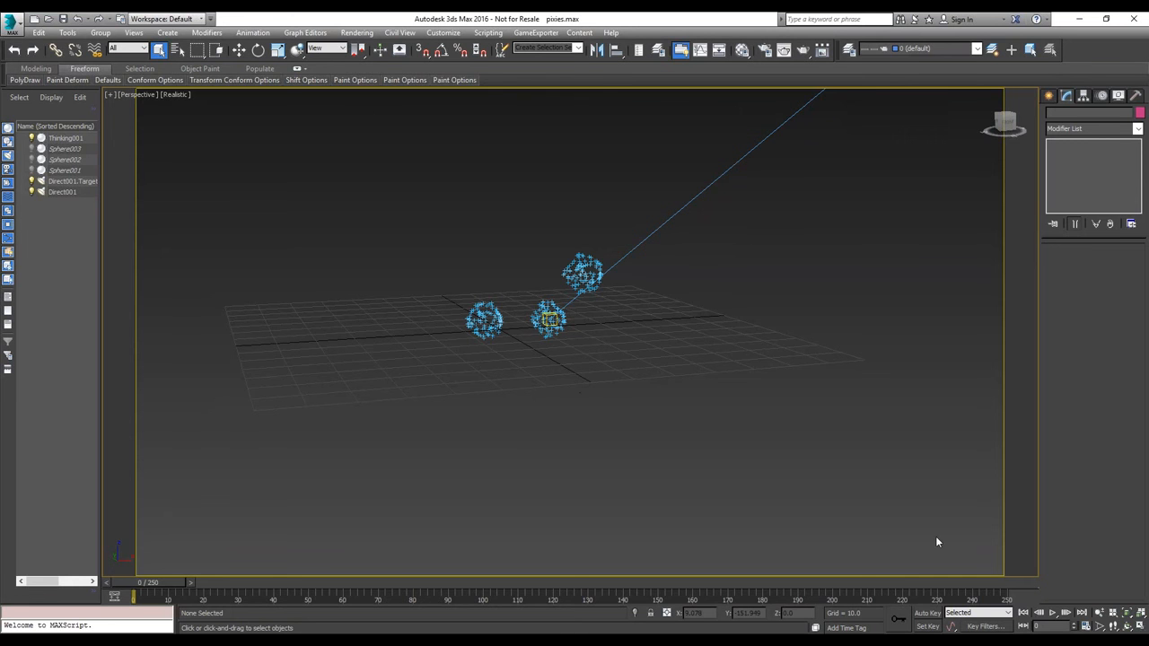
# - Play the simulation until frame 36, render that frame from the perspective view, and close the render windows
pyautogui.click(1053, 613)
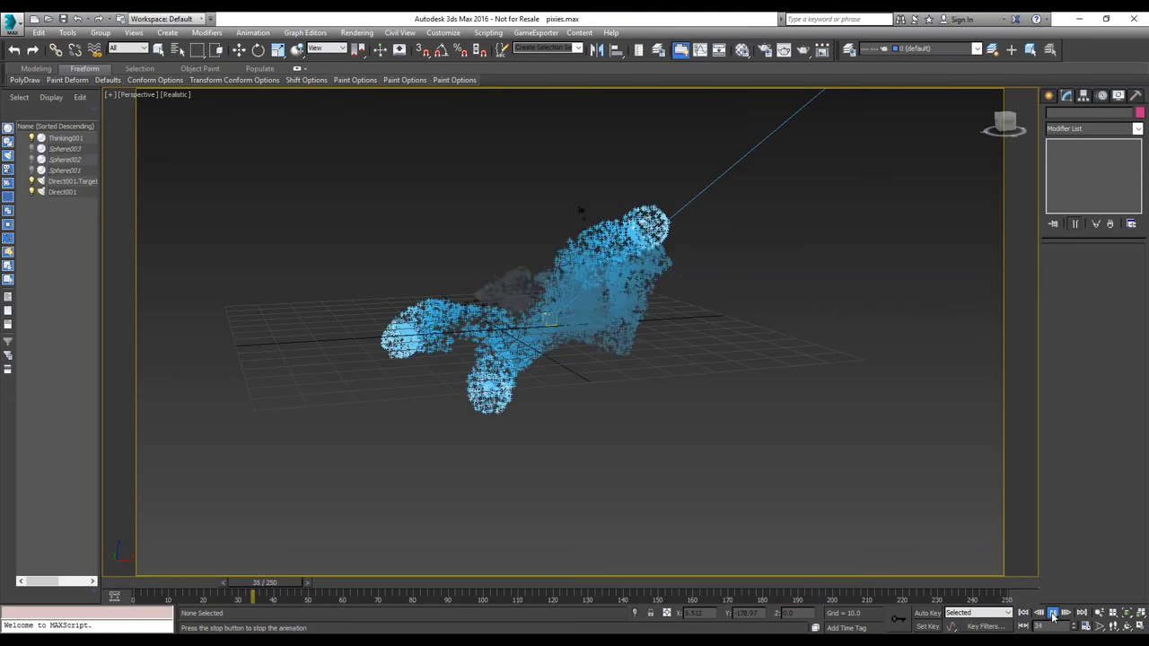
pyautogui.click(1053, 614)
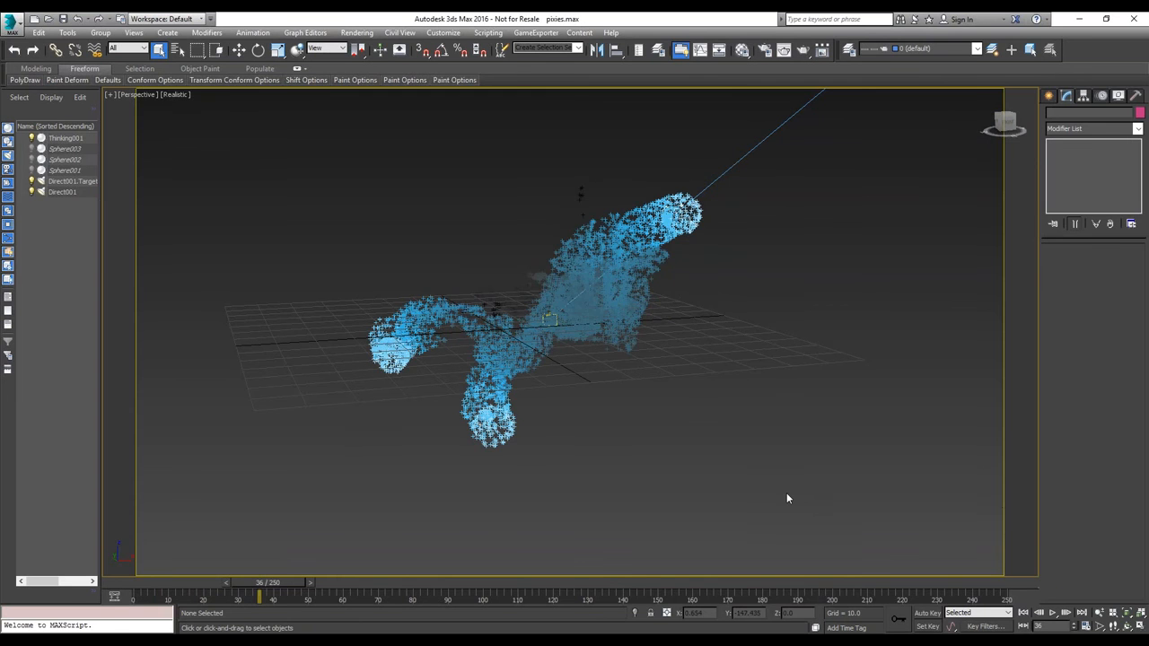
pyautogui.click(766, 51)
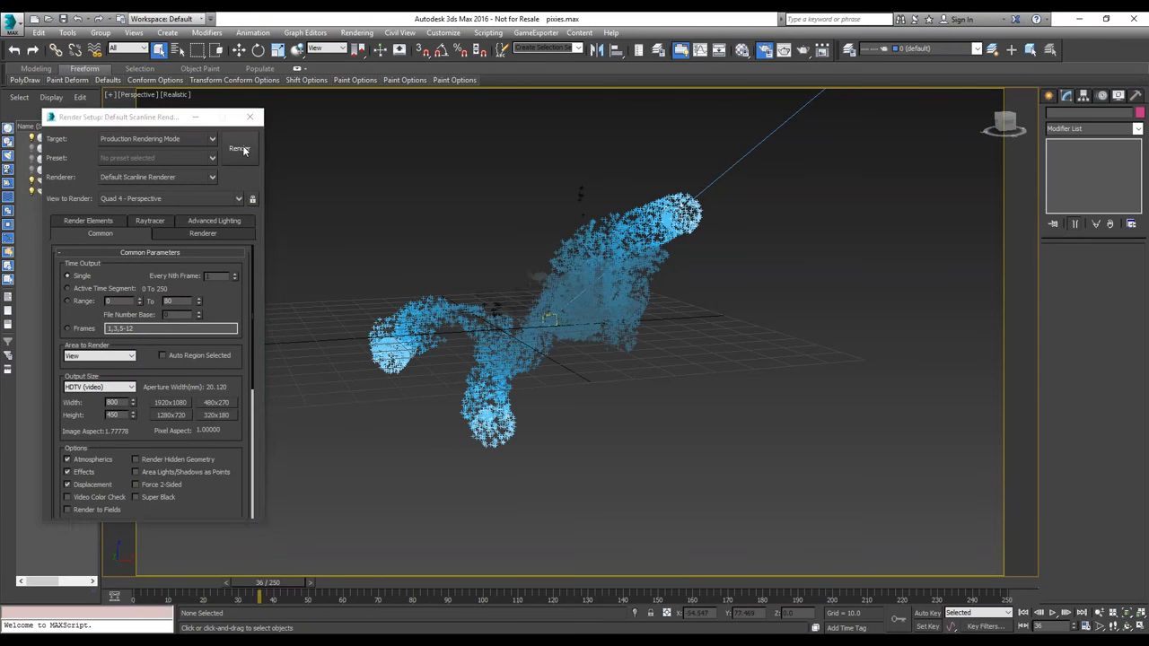
pyautogui.click(241, 149)
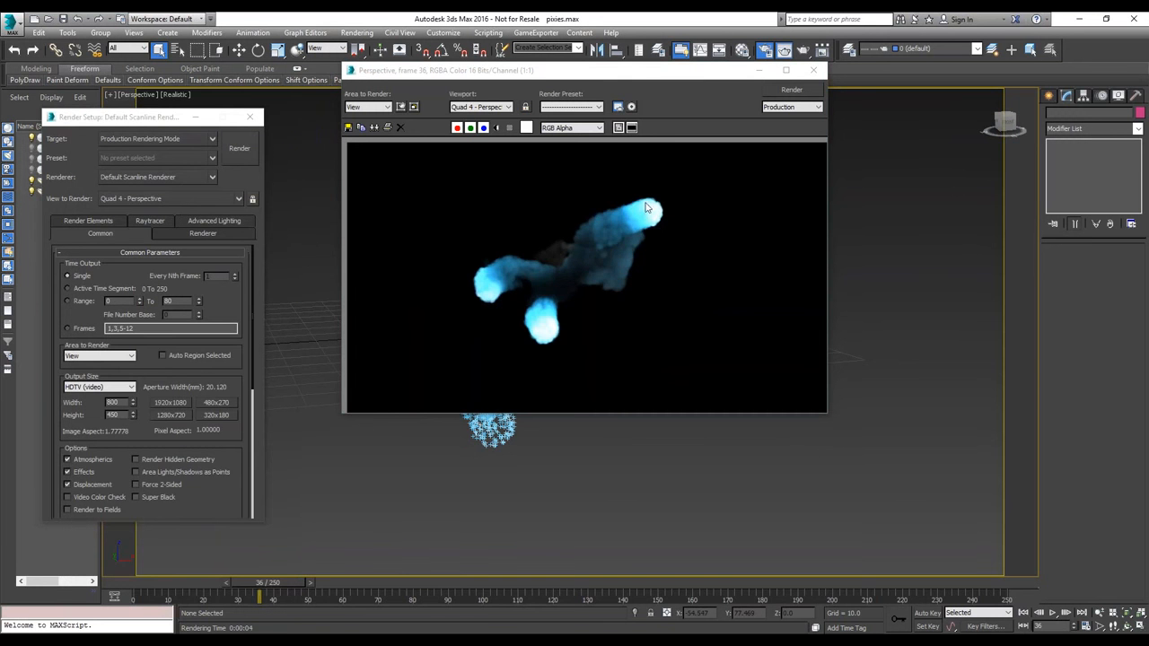
pyautogui.click(606, 225)
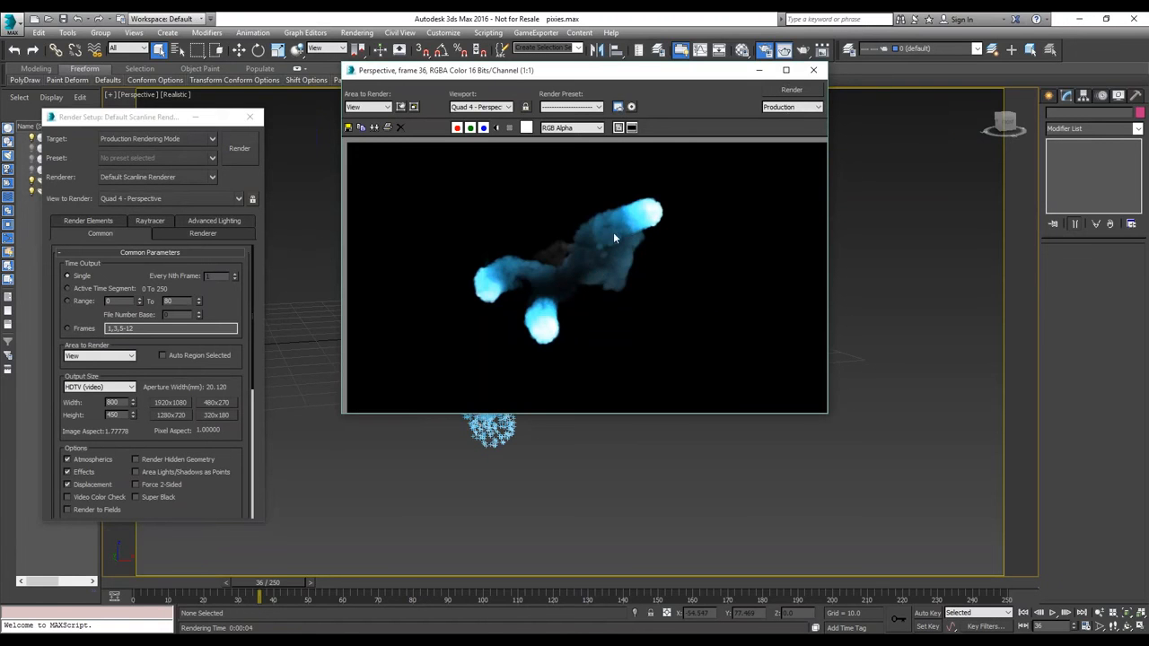
pyautogui.scroll(3, 580, 212)
pyautogui.click(791, 89)
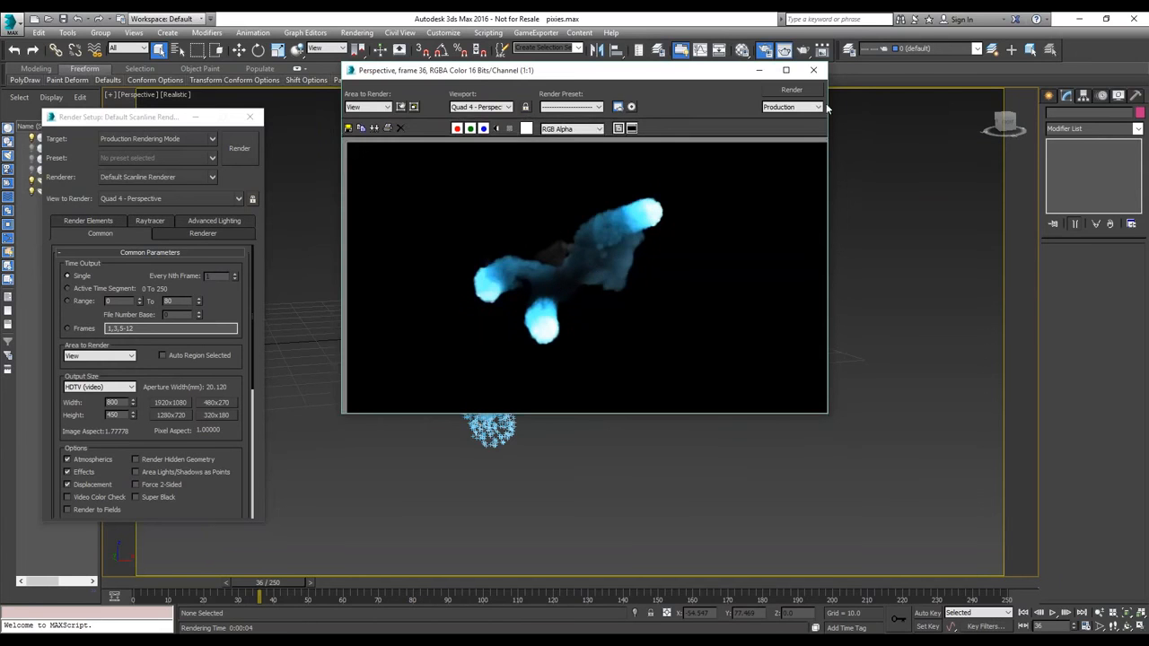
pyautogui.click(814, 70)
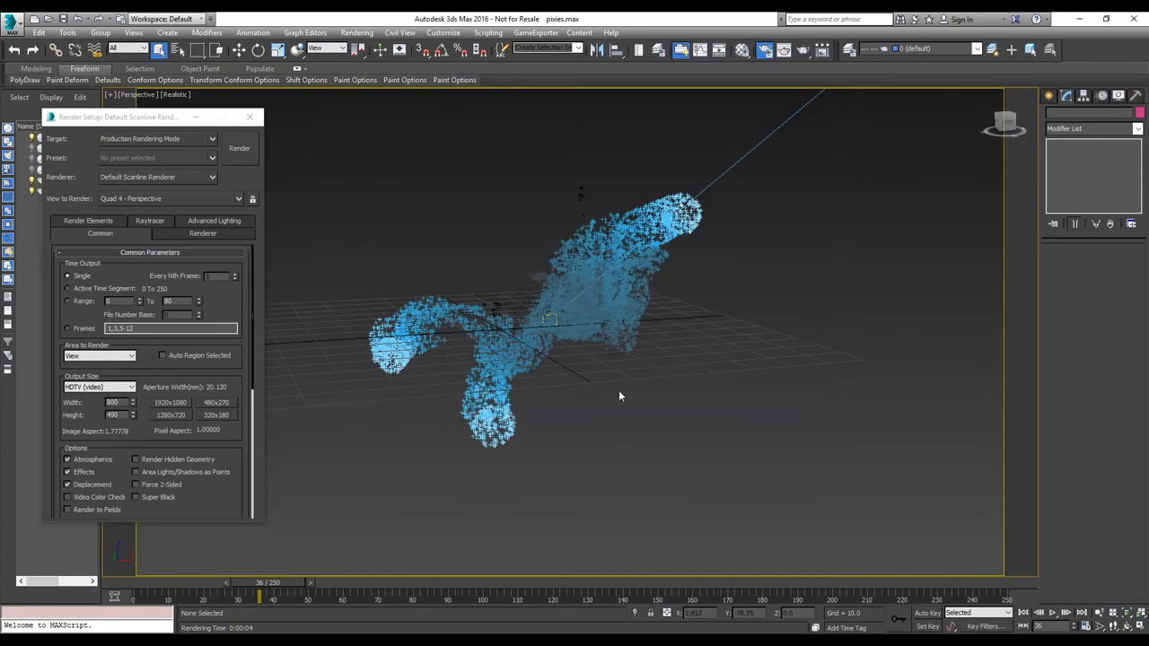
pyautogui.click(252, 118)
# - Open the properties window of Thinking001 and examine the LayerToParticle operator in the Spheres dynamic set
pyautogui.click(588, 269)
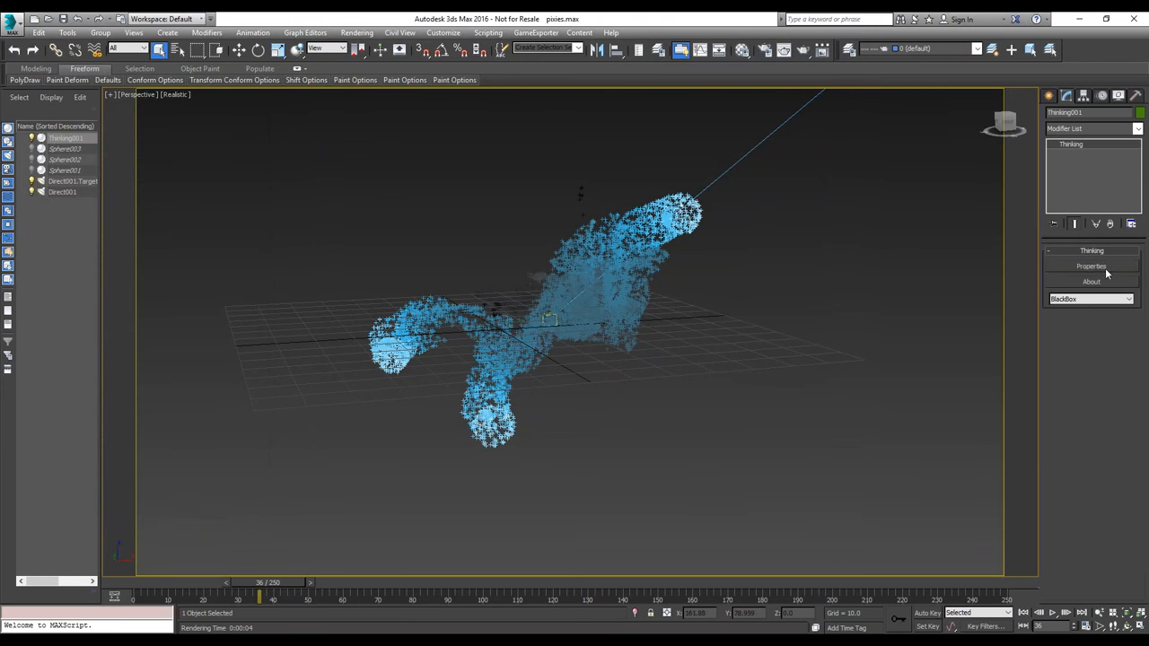
pyautogui.click(1106, 270)
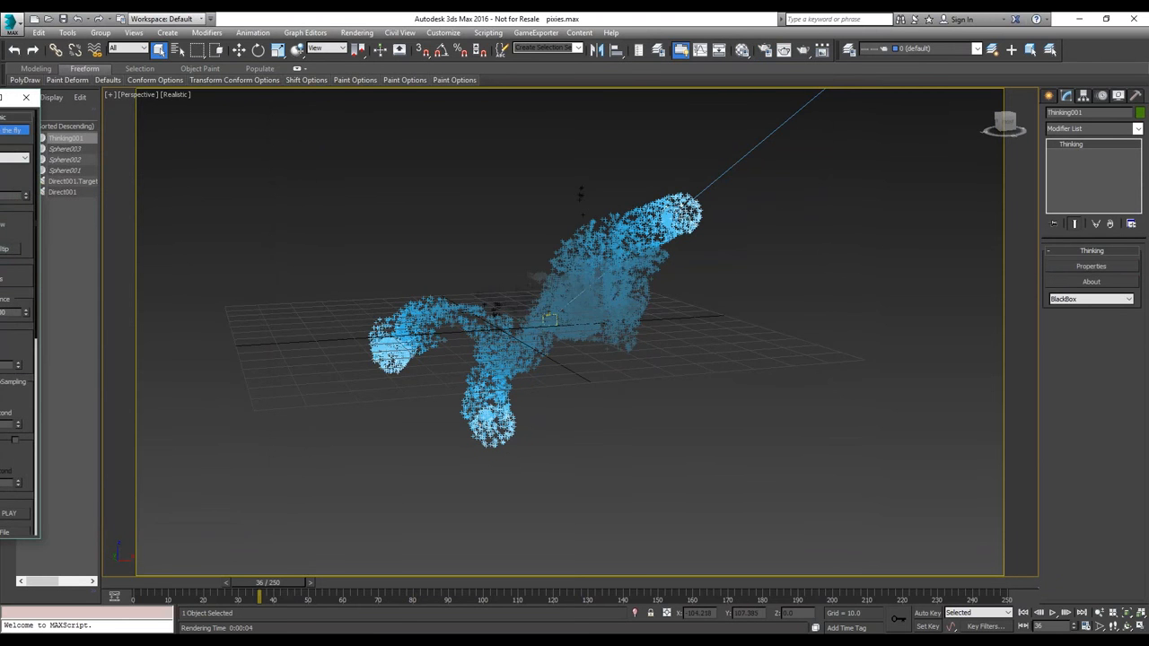
pyautogui.moveTo(0, 99); pyautogui.dragTo(287, 108)
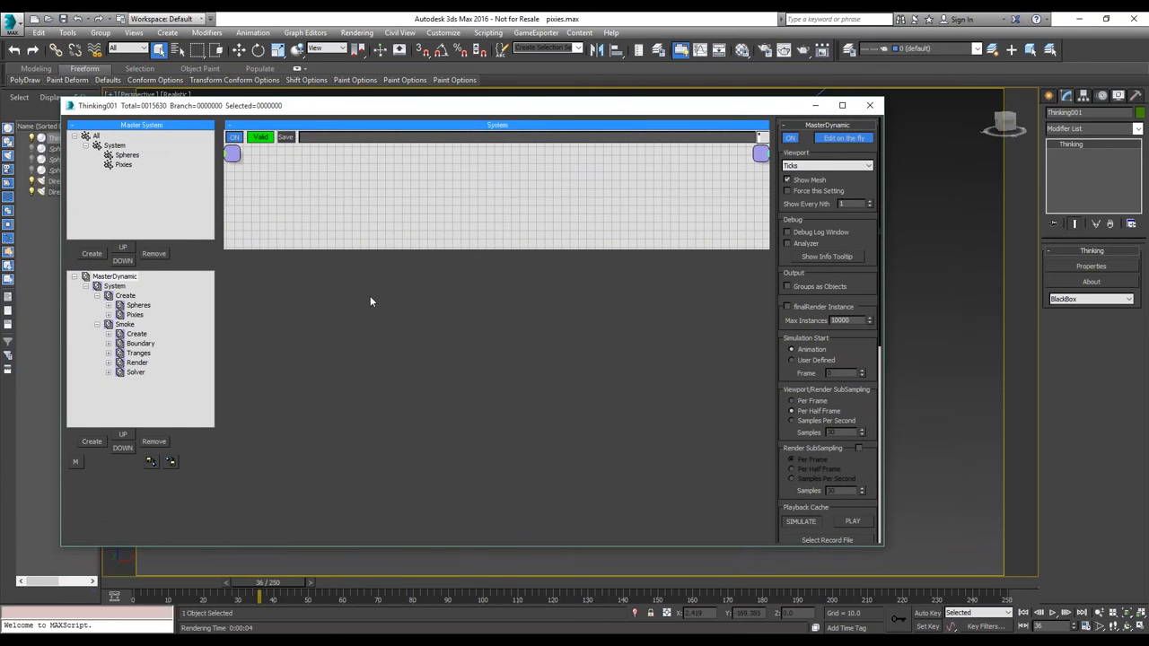
pyautogui.click(125, 296)
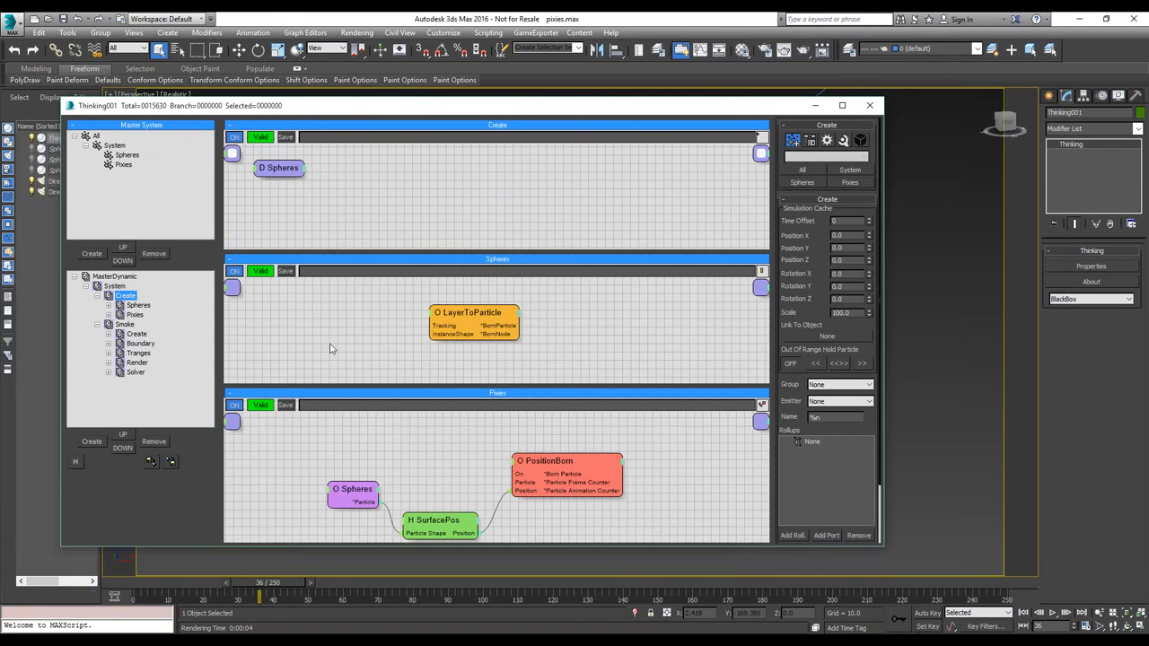
pyautogui.click(145, 306)
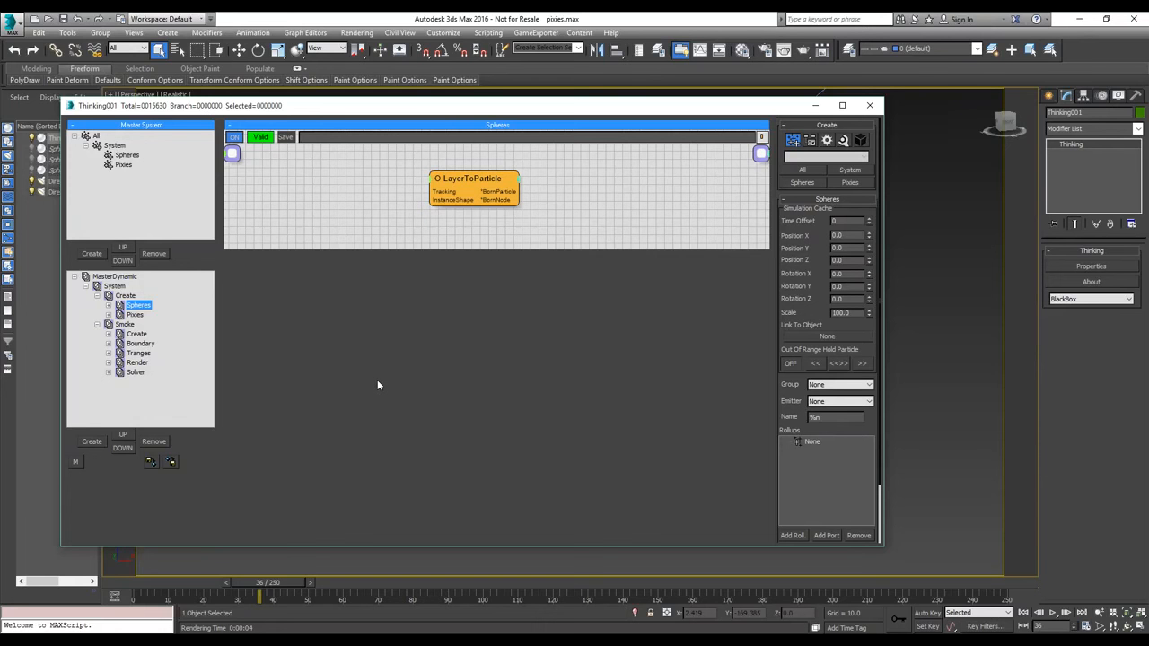
pyautogui.click(488, 183)
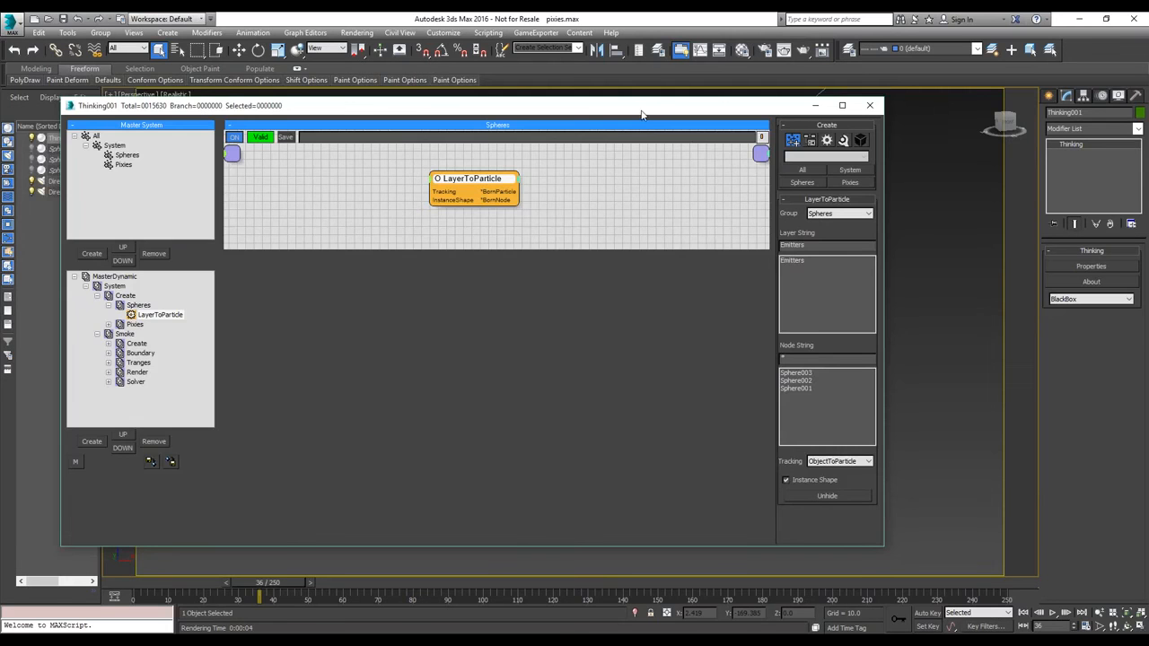
# - Open the Layer Explorer beside the Thinking001 window, compare the Emitters layer's contents with the LayerToParticle layer list, and close the explorer
pyautogui.moveTo(637, 114); pyautogui.dragTo(553, 124)
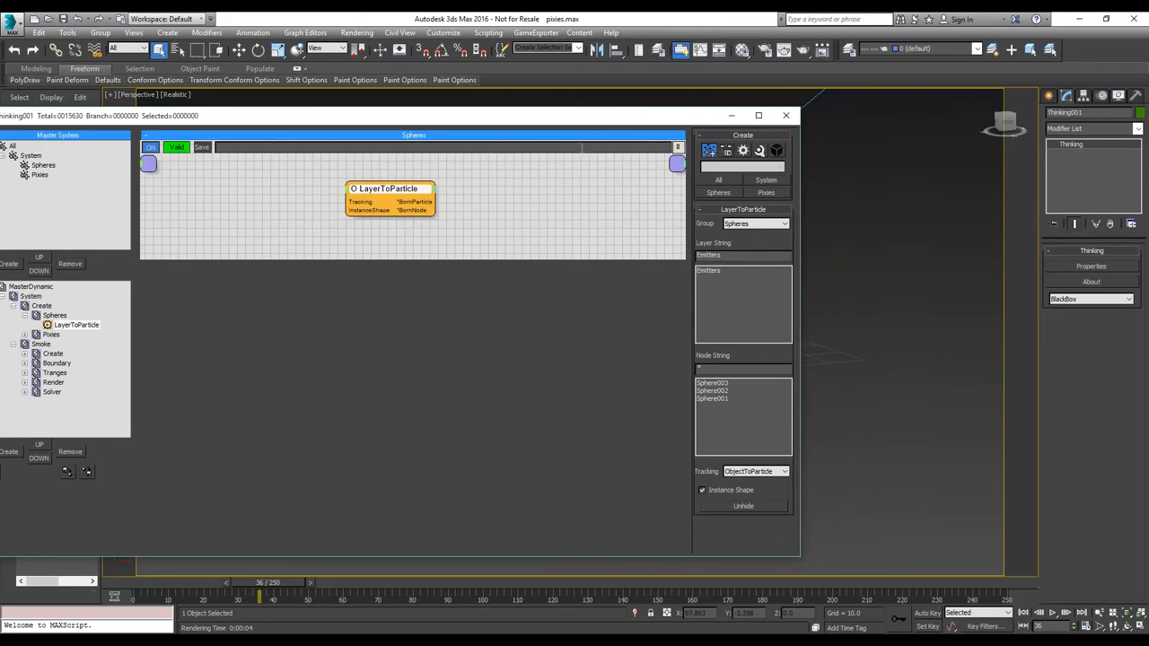
pyautogui.click(660, 52)
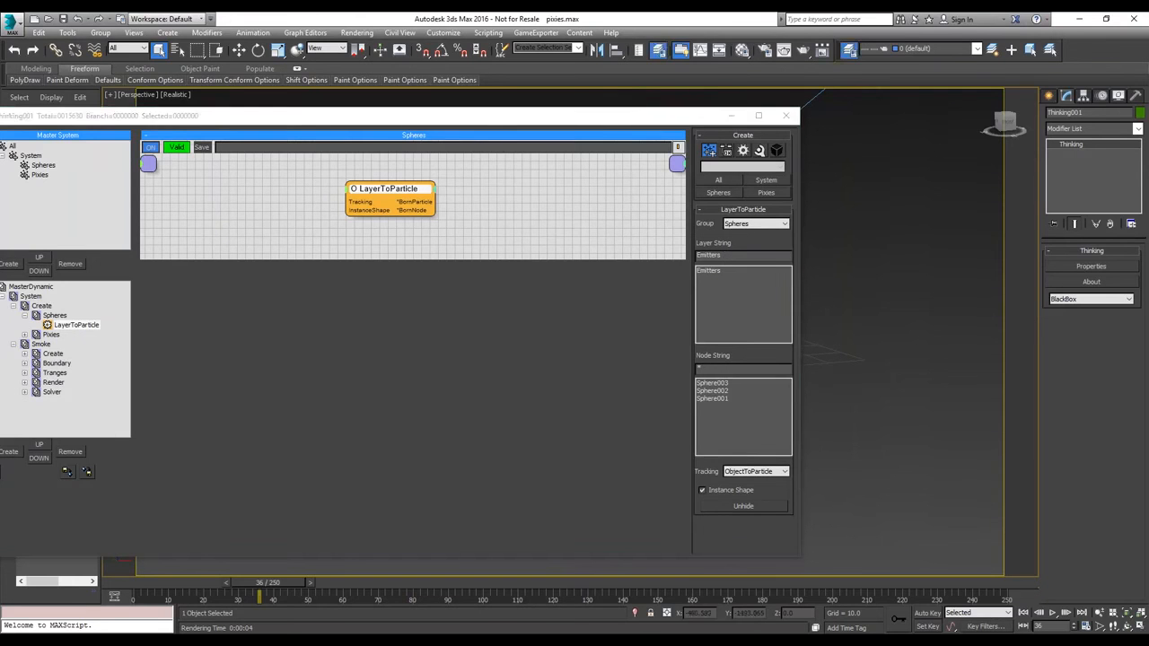
pyautogui.moveTo(0, 141); pyautogui.dragTo(973, 136)
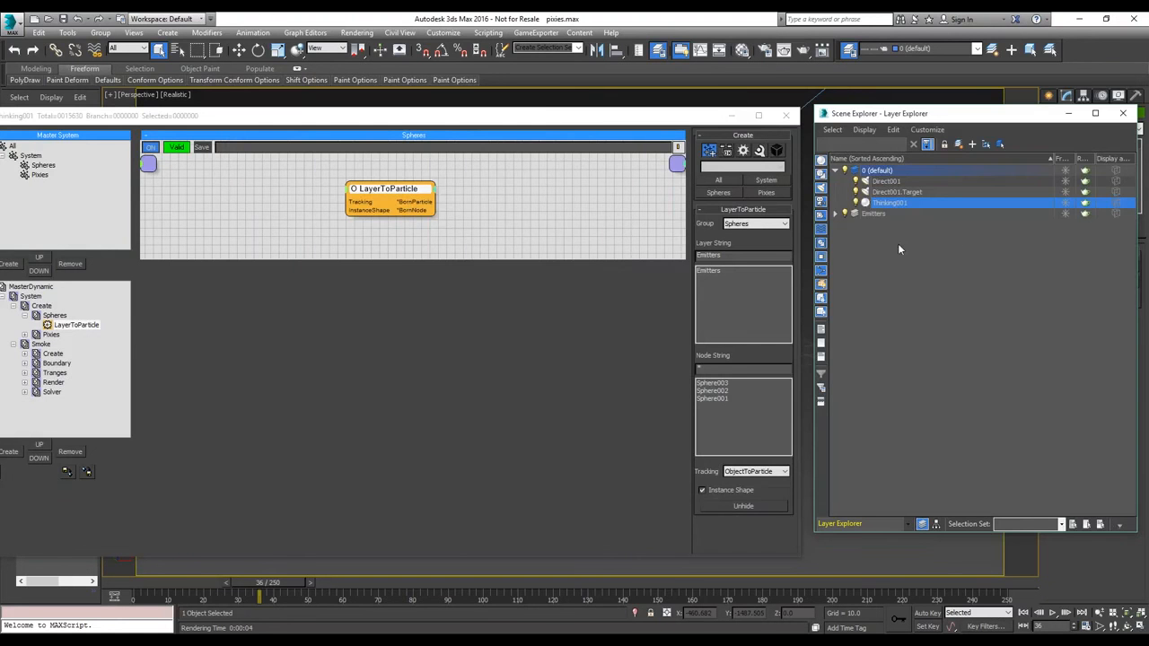
pyautogui.click(836, 214)
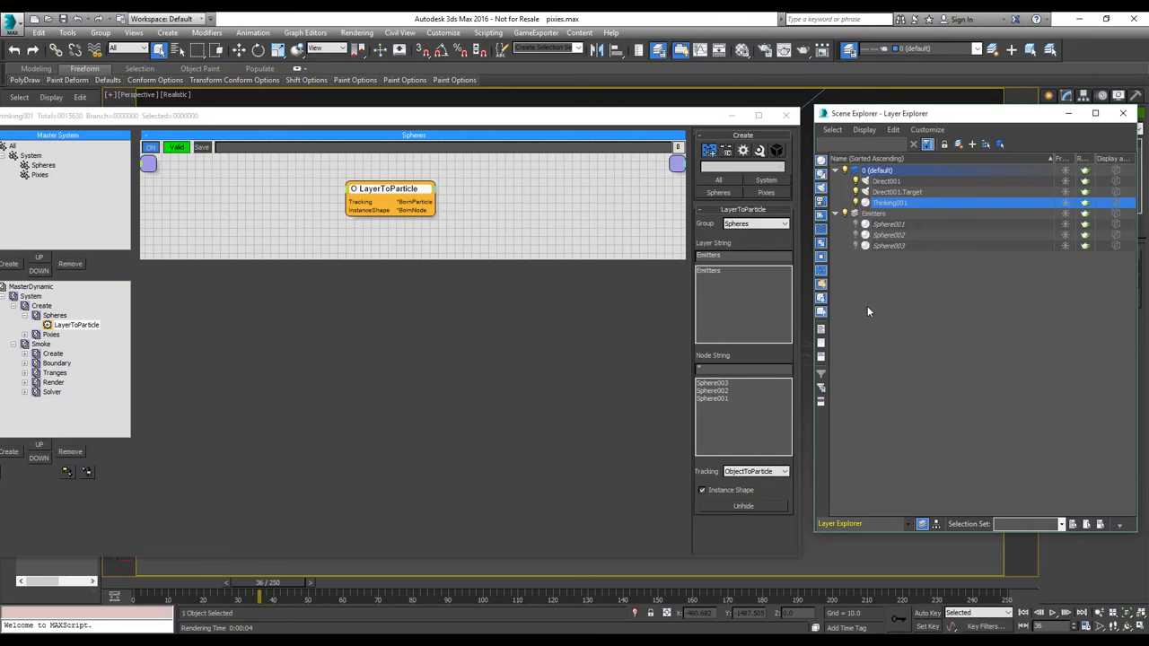
pyautogui.click(714, 271)
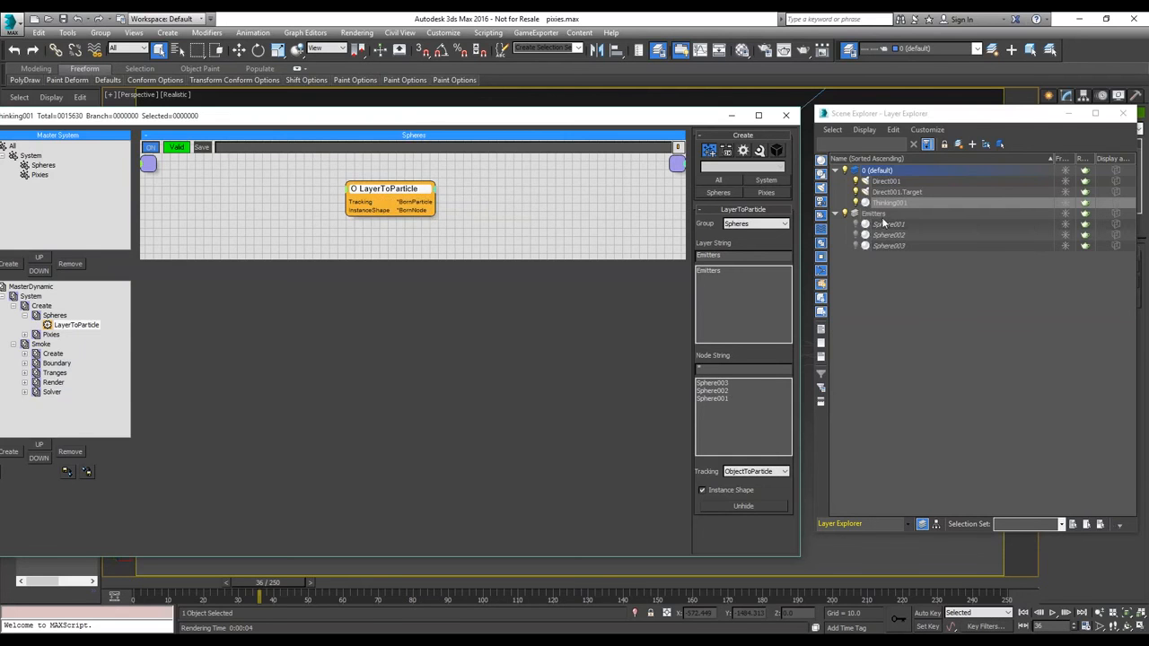
pyautogui.click(1123, 113)
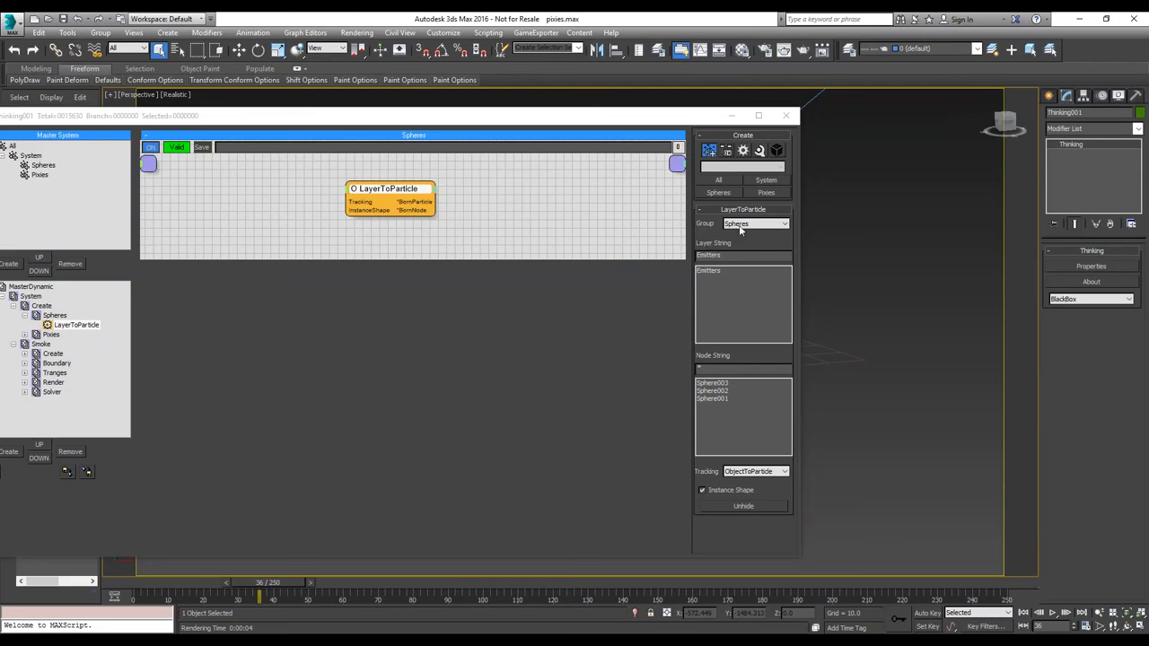
# - Examine the Spheres particle group and the SurfacePos and PositionBorn settings in the Pixies dynamic set
pyautogui.click(43, 166)
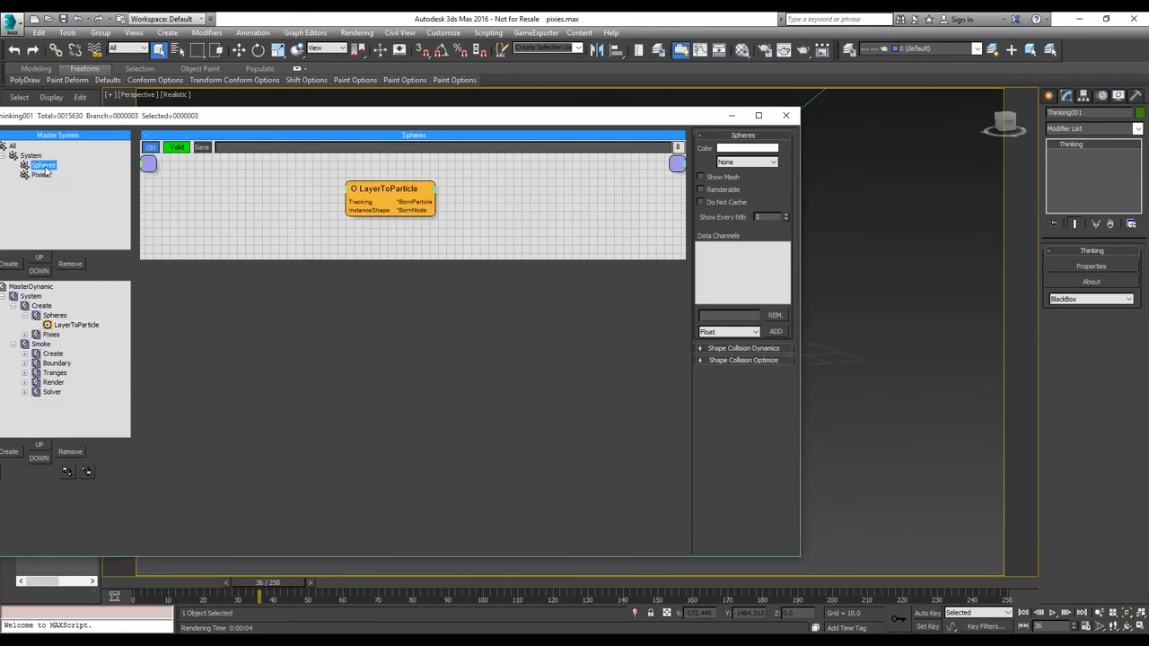
pyautogui.click(24, 316)
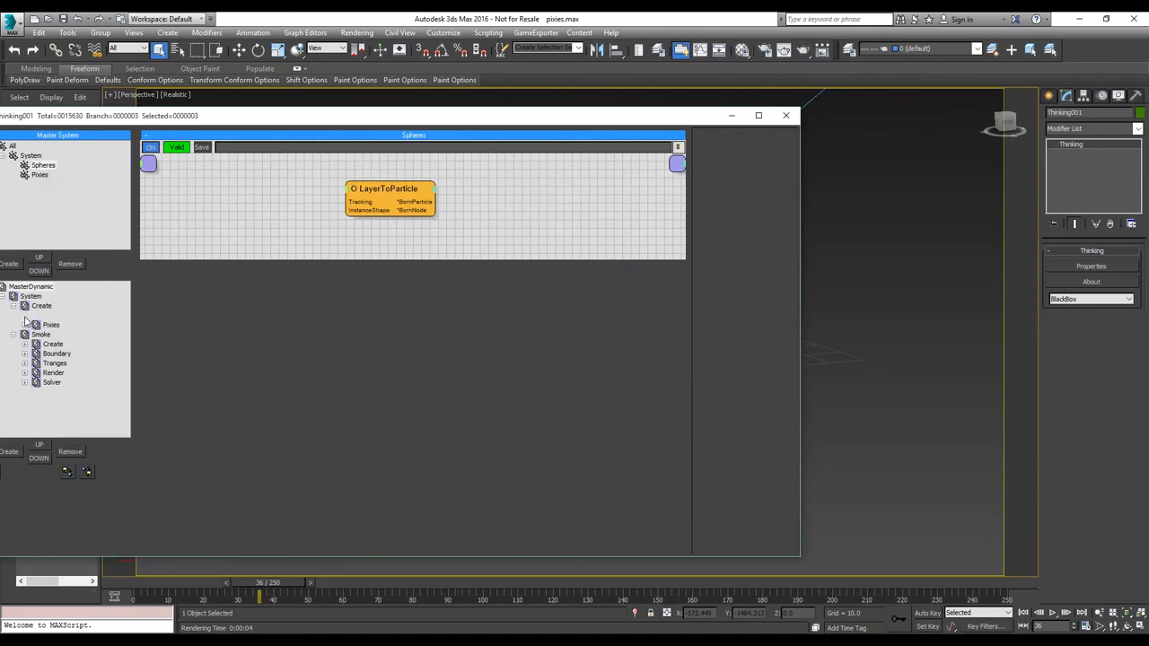
pyautogui.click(50, 325)
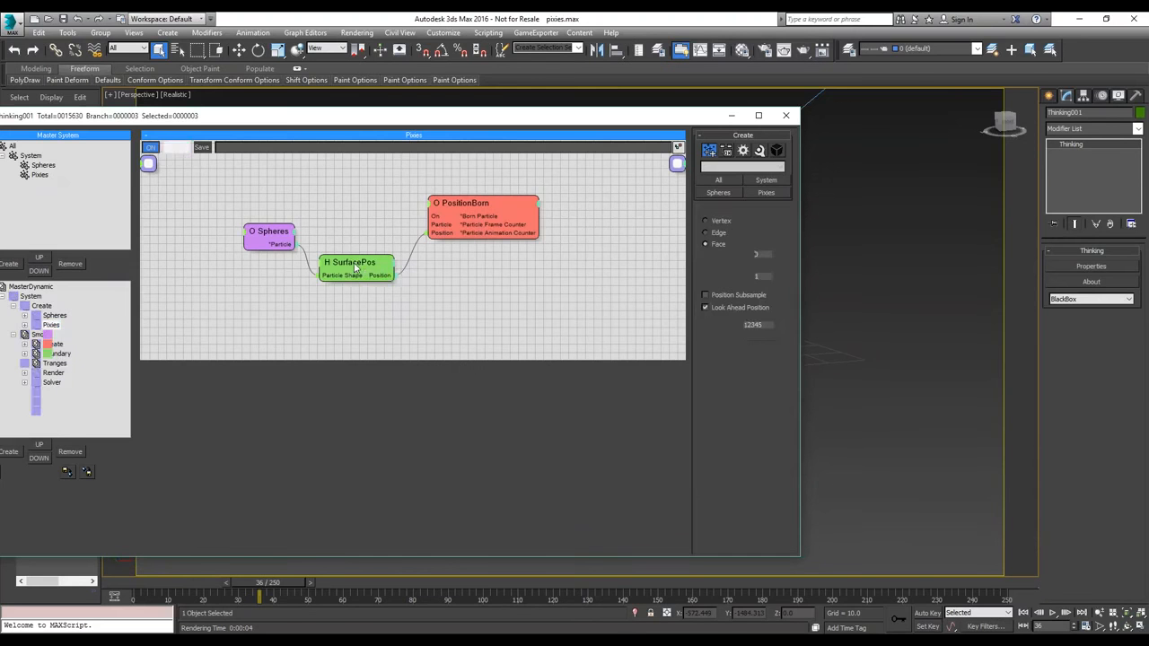
pyautogui.click(351, 269)
pyautogui.click(504, 206)
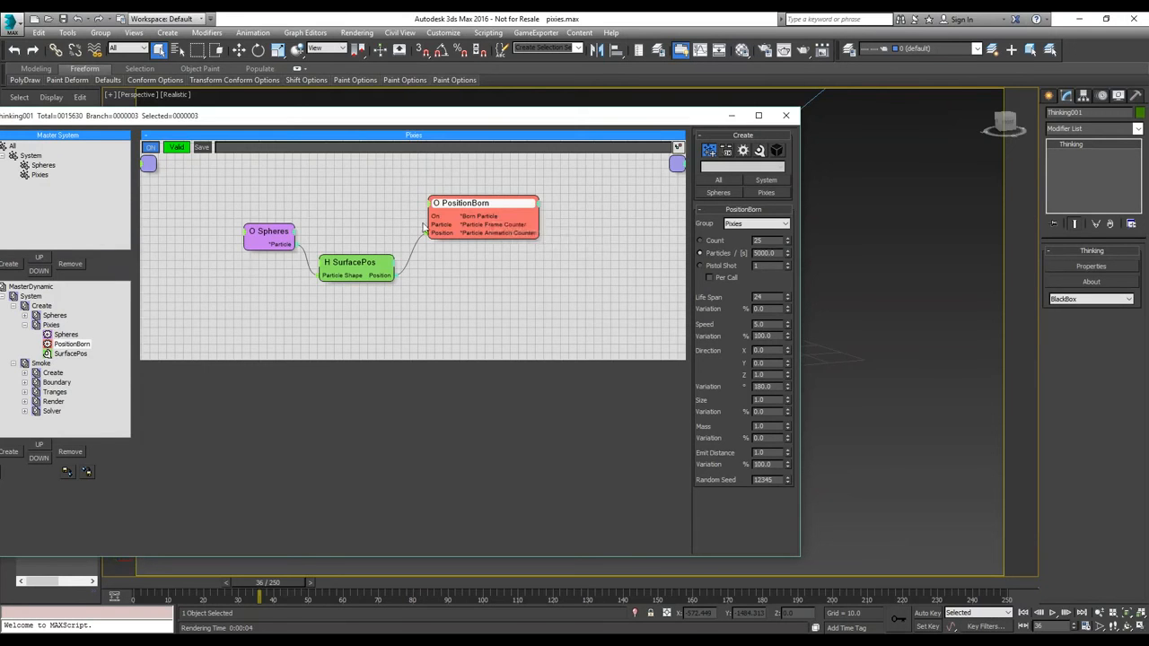
# - Collapse the Pixies set and display the SmokeGroup operator's settings in the Create set under Smoke
pyautogui.click(25, 327)
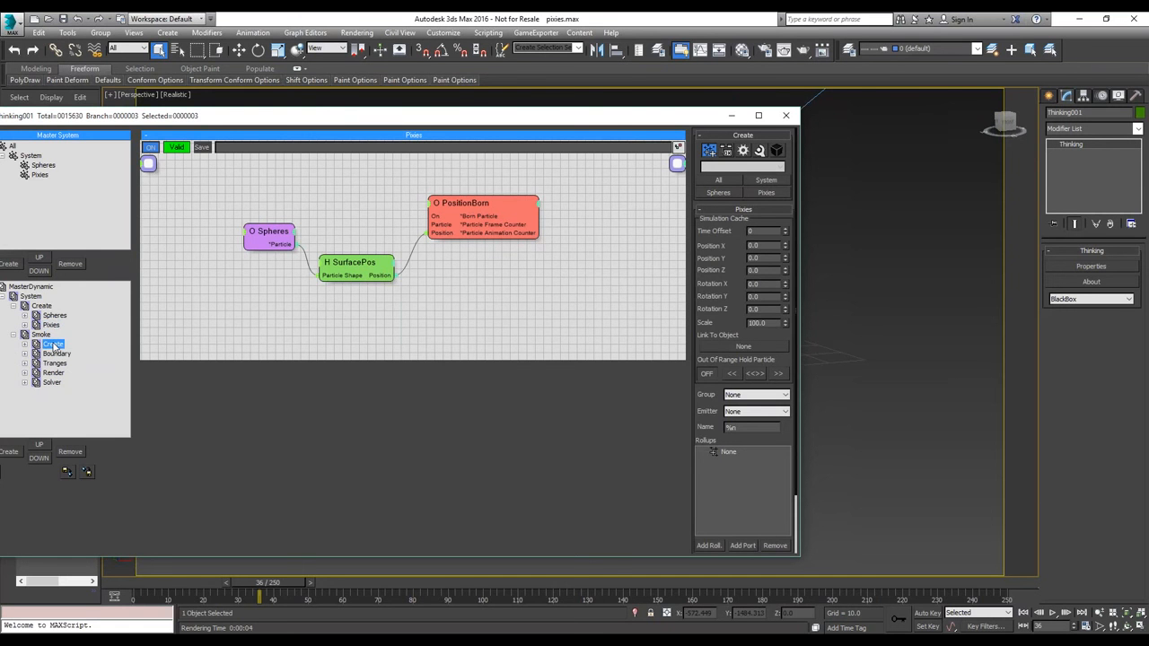
pyautogui.click(54, 345)
pyautogui.click(426, 191)
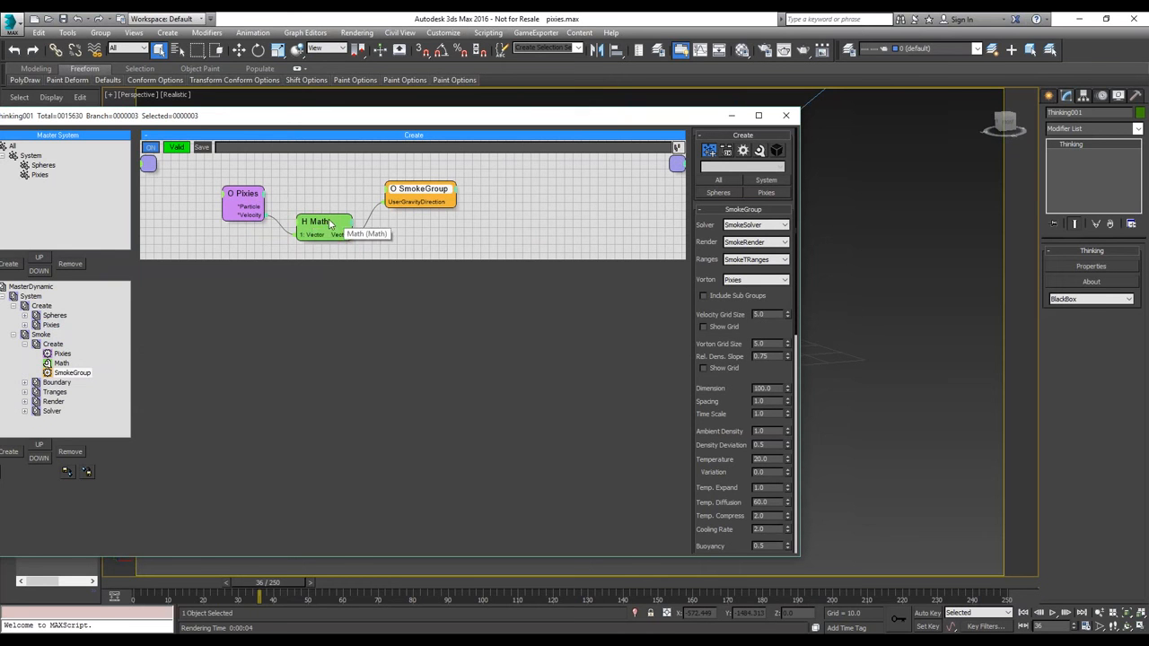
# - Examine the Math operator under Smoke's Create set, the Boundary set, and the SmokeTRanges settings in the Tranges set
pyautogui.click(330, 223)
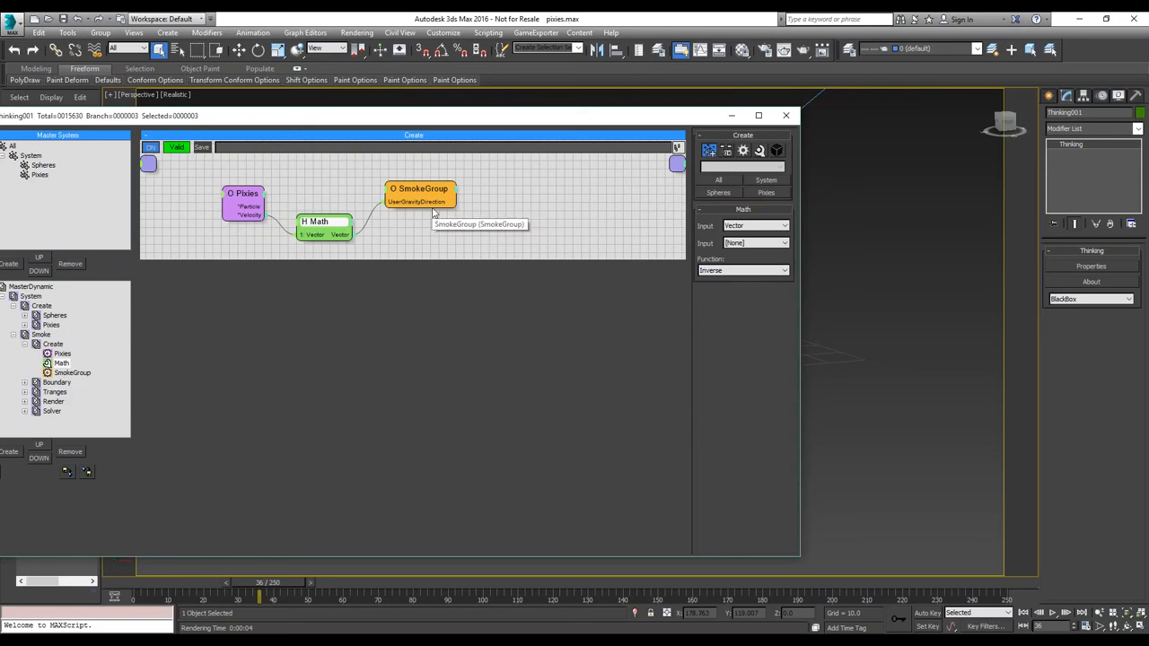
pyautogui.doubleClick(34, 345)
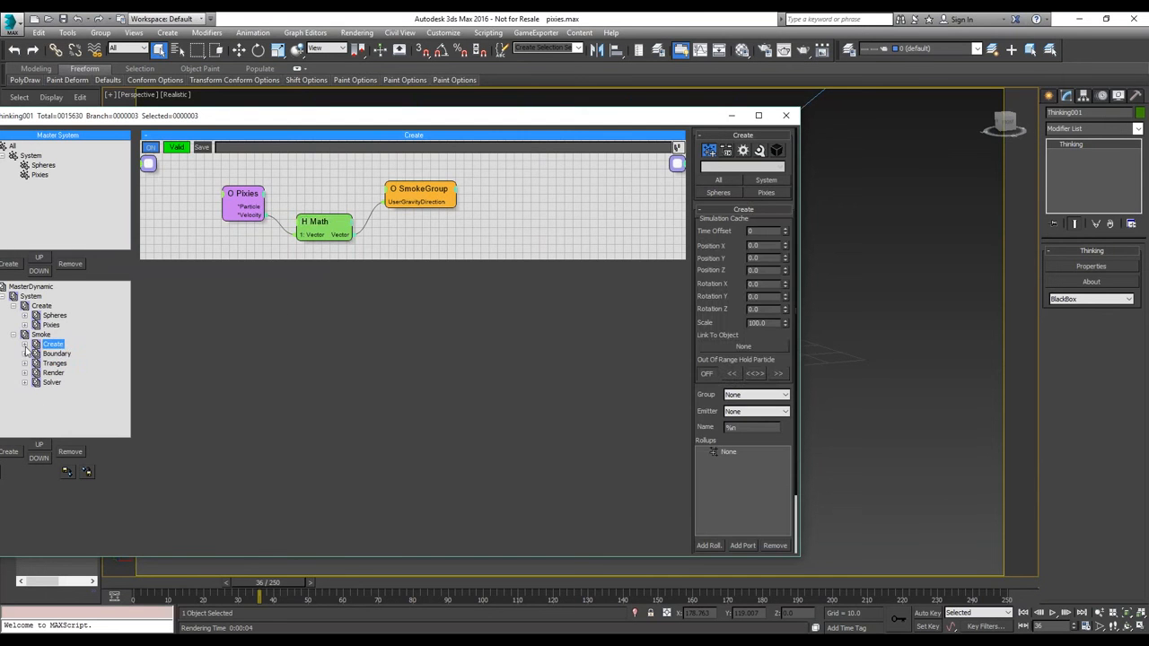
pyautogui.click(61, 354)
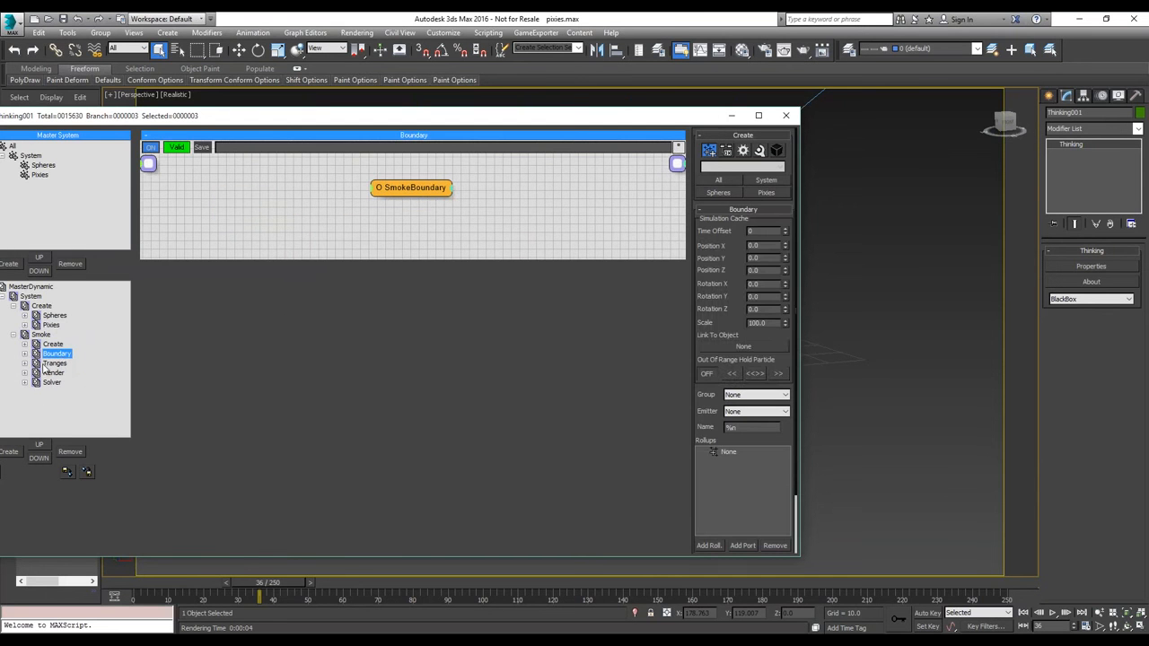
pyautogui.click(46, 364)
pyautogui.click(387, 197)
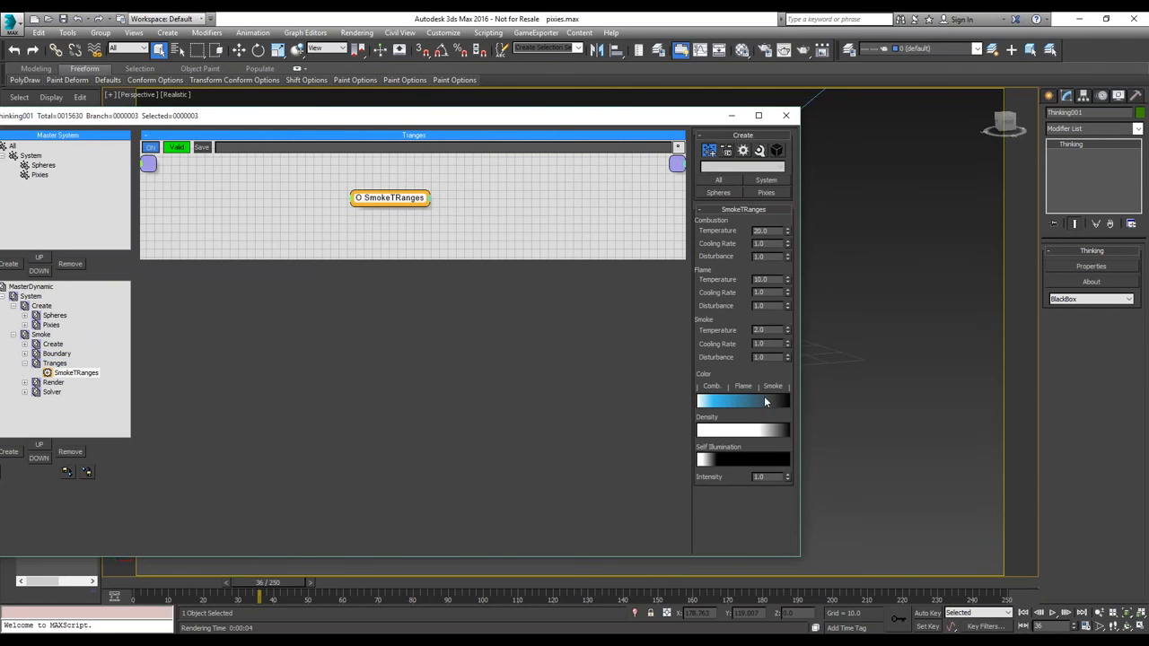
# - Display the rendered frame beside the SmokeTRanges colour gradient for comparison, and close the render window
pyautogui.click(784, 51)
pyautogui.moveTo(588, 77); pyautogui.dragTo(835, 29)
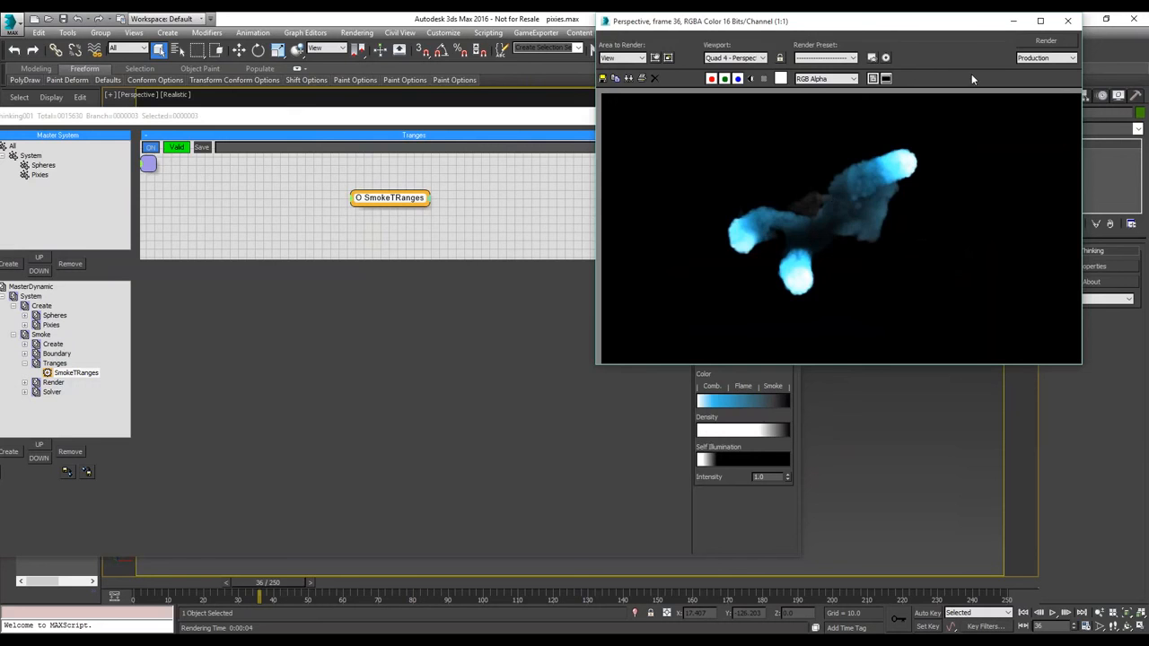
pyautogui.click(1057, 36)
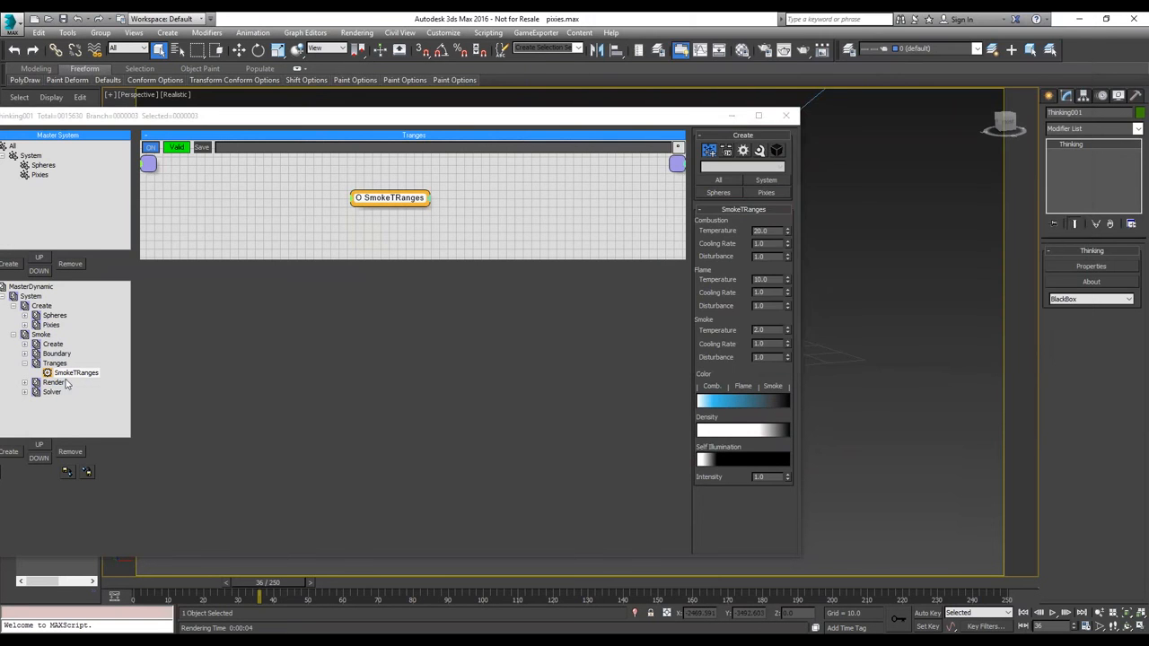
# - Review the full SmokeRender settings in the Render set and display the Solver set's SmokeSolver operator
pyautogui.click(56, 384)
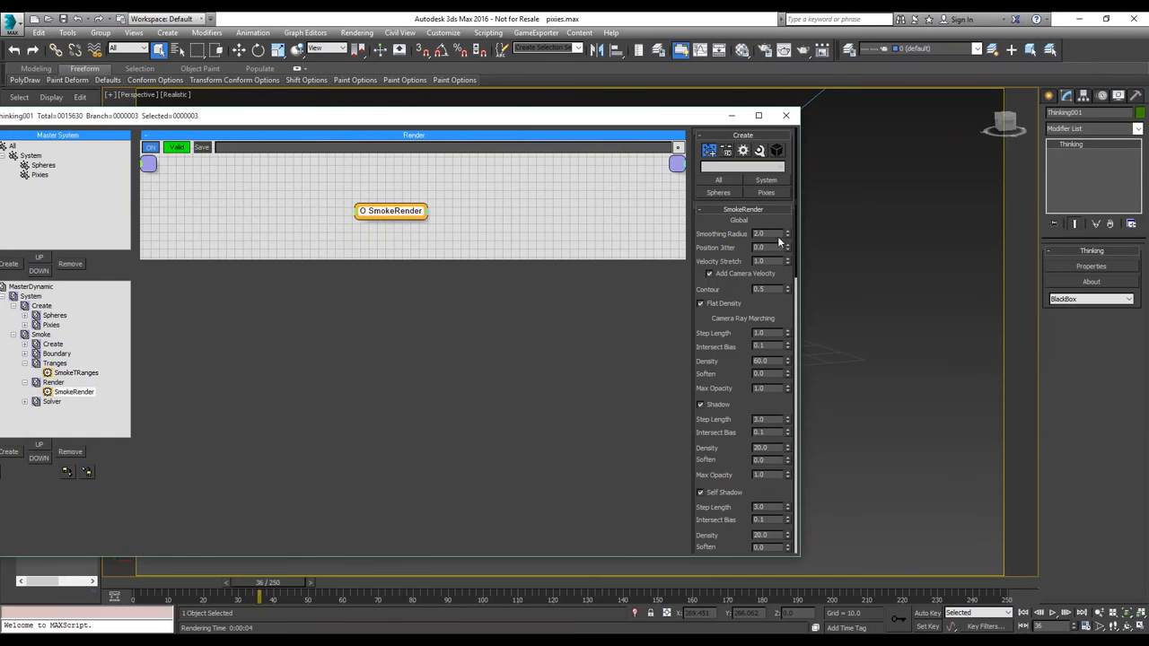
pyautogui.scroll(-5, 737, 352)
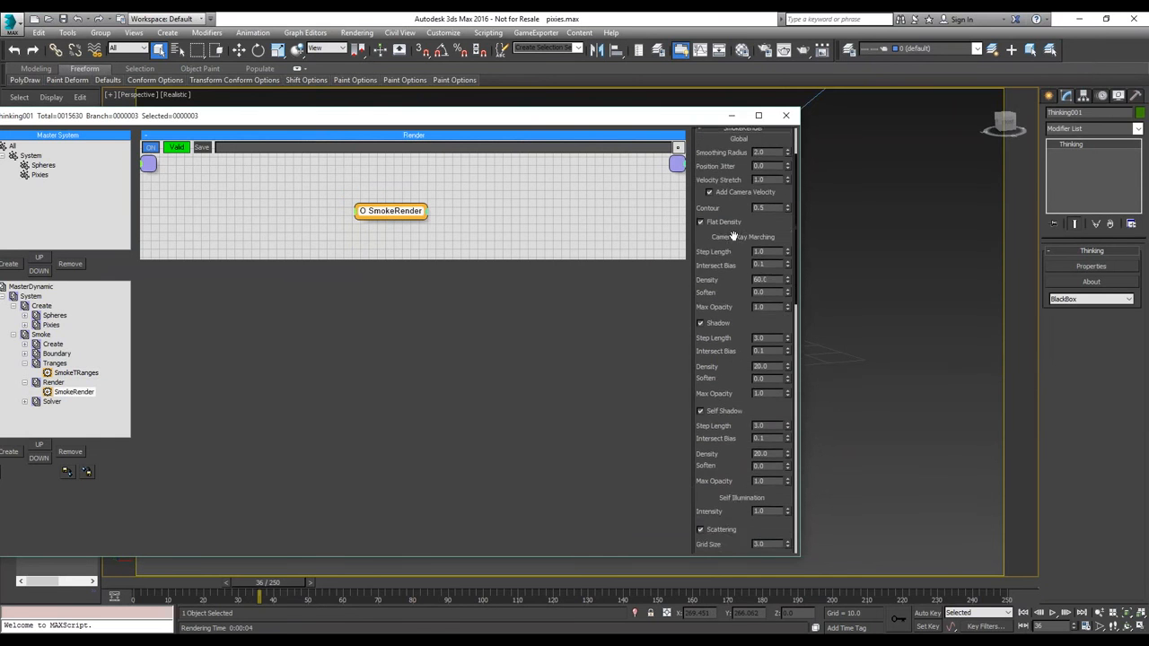
pyautogui.moveTo(733, 365); pyautogui.dragTo(733, 240)
pyautogui.scroll(-2, 732, 251)
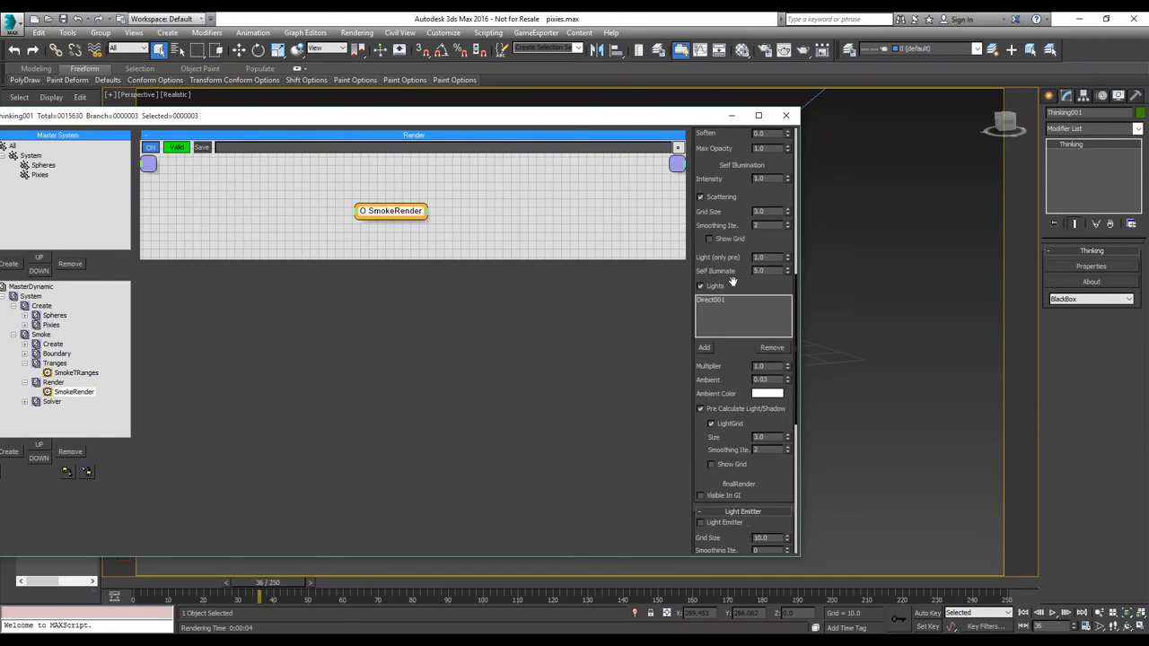
pyautogui.click(52, 401)
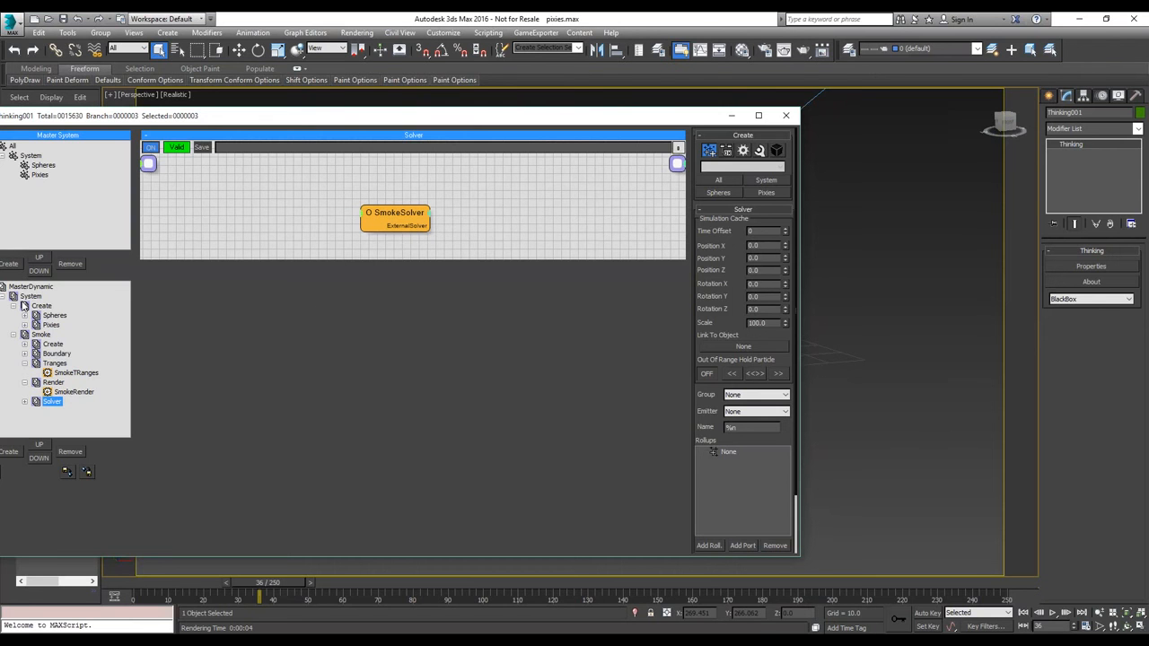
# - Close the Thinking001 properties window and play the pixie particles from the start, returning to frame 0
pyautogui.click(14, 335)
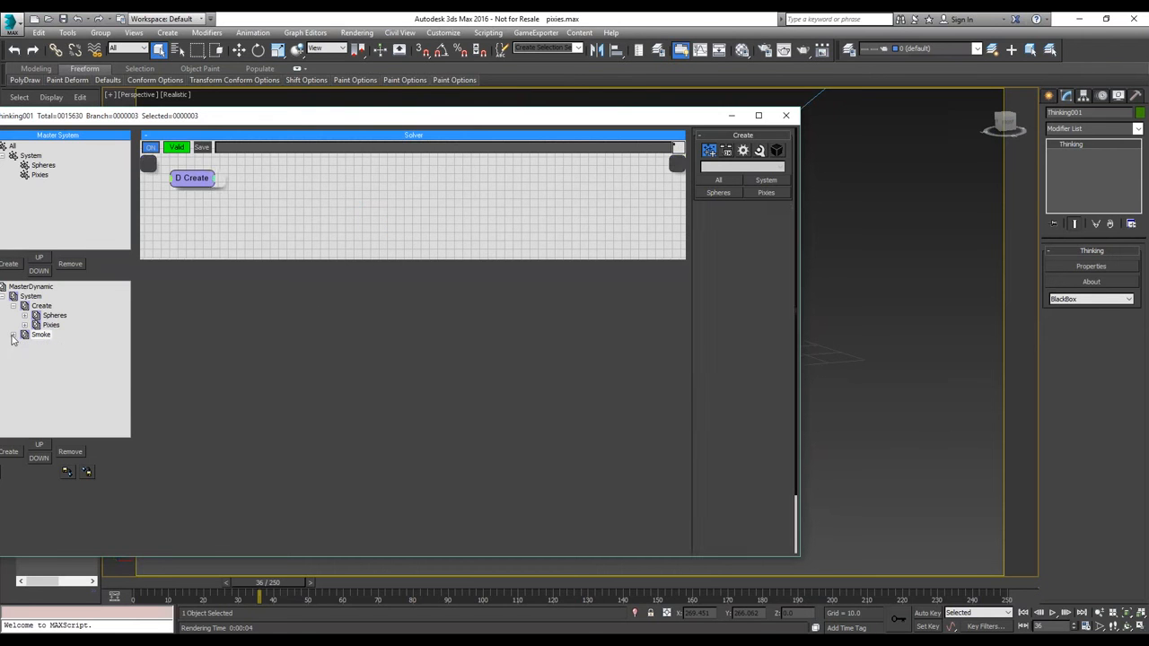
pyautogui.moveTo(655, 122); pyautogui.dragTo(626, 119)
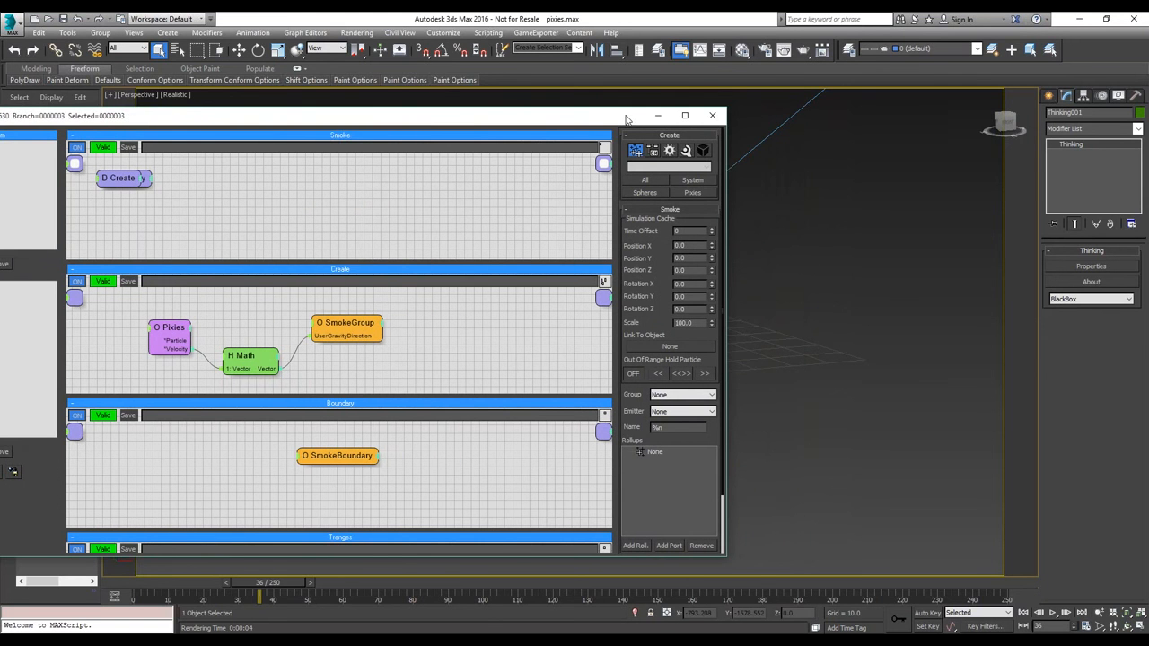
pyautogui.click(712, 115)
pyautogui.click(1024, 613)
pyautogui.click(1052, 613)
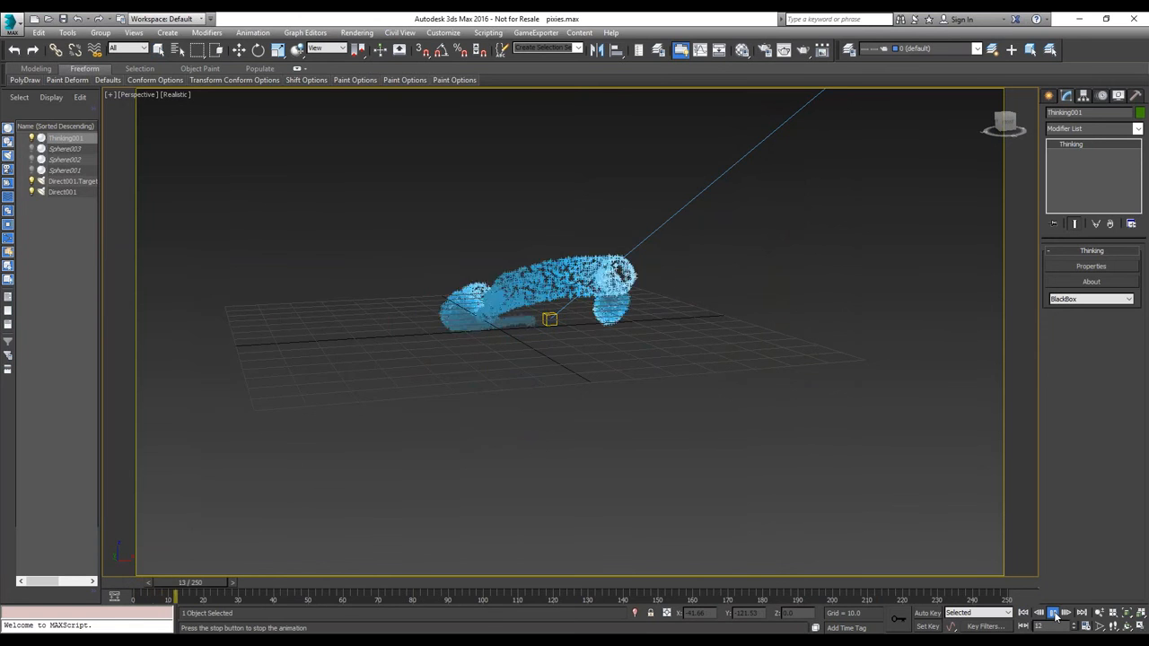
pyautogui.click(1056, 616)
pyautogui.click(1024, 614)
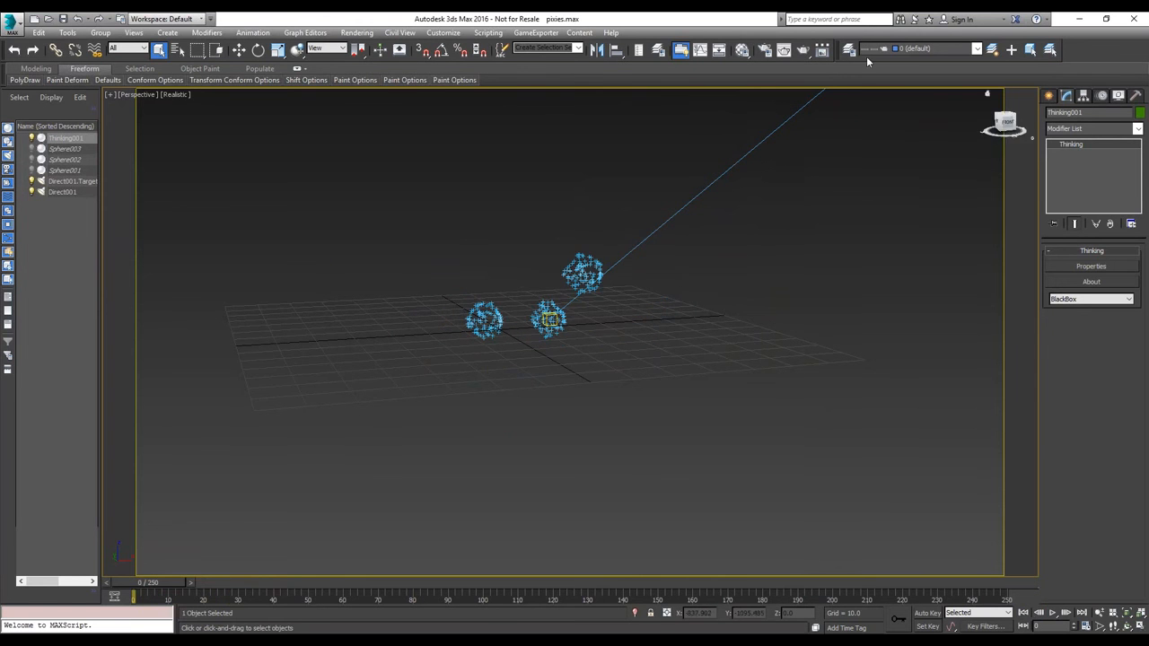
# - Make Emitters the current layer and display the standard primitives for object creation
pyautogui.click(977, 49)
pyautogui.click(1109, 60)
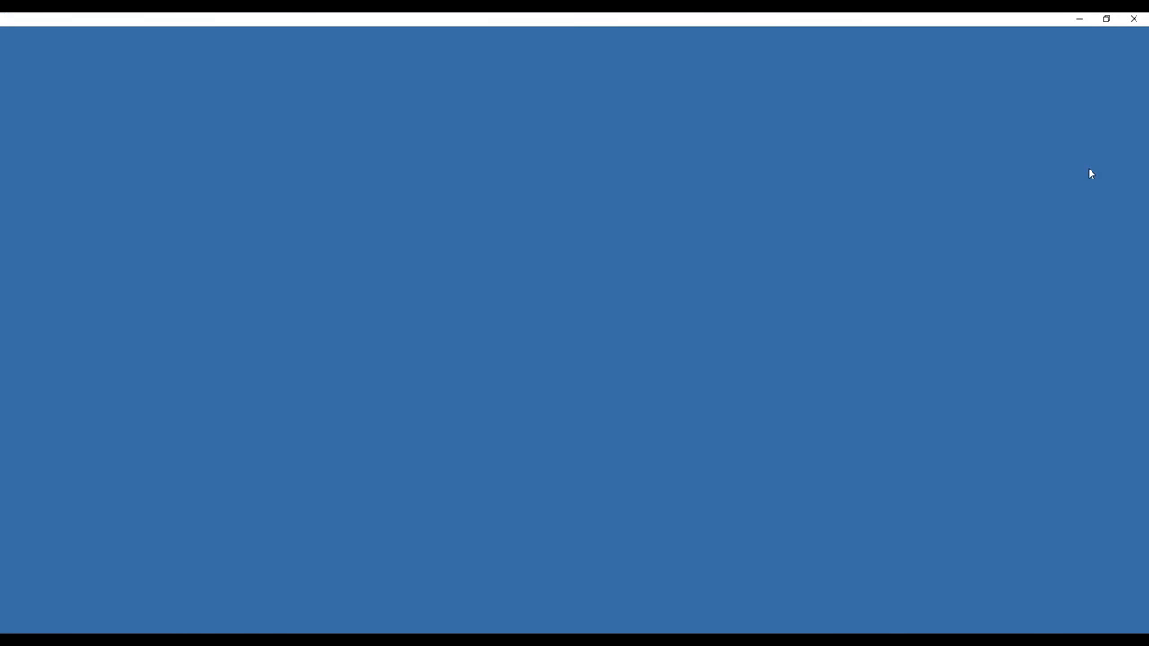
pyautogui.click(1050, 96)
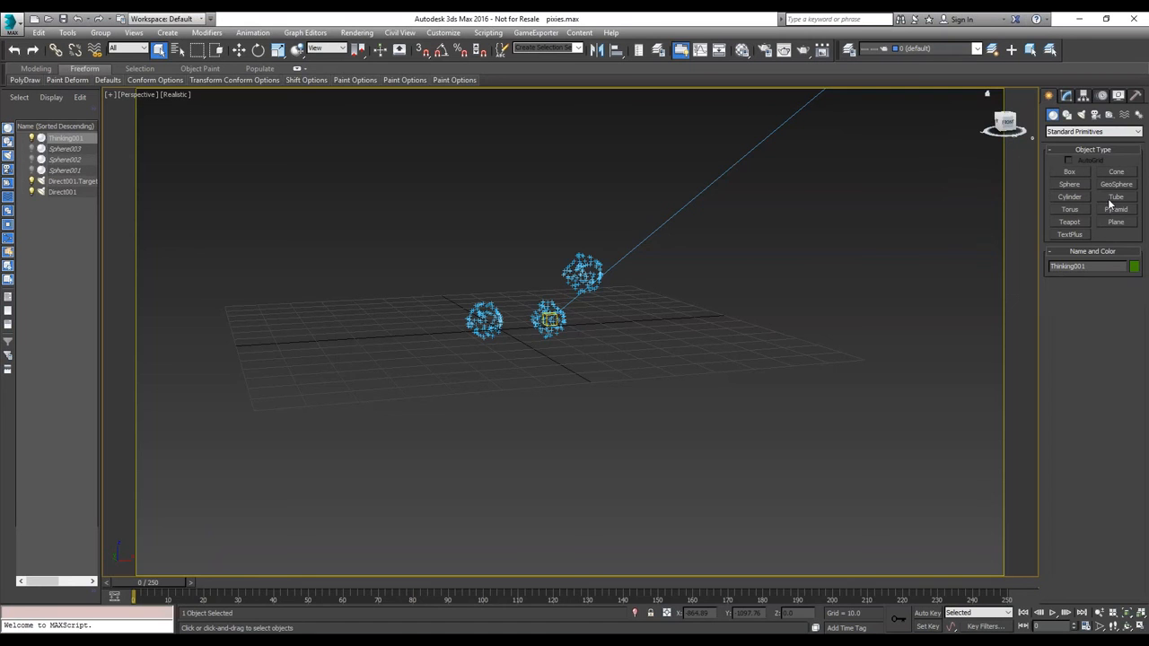
pyautogui.click(978, 49)
pyautogui.click(915, 70)
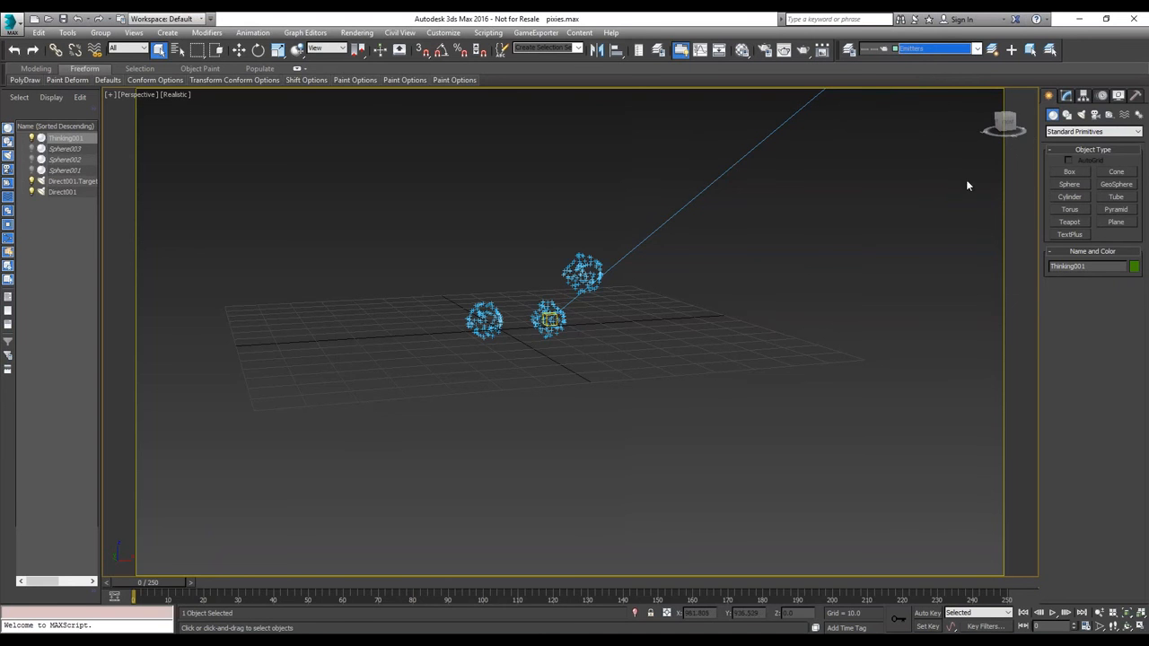
# - Create a torus on the grid beside the emitter spheres, about 21.4 by 4.3 in radii, and reduce its Radius 1
pyautogui.click(1081, 212)
pyautogui.click(712, 344)
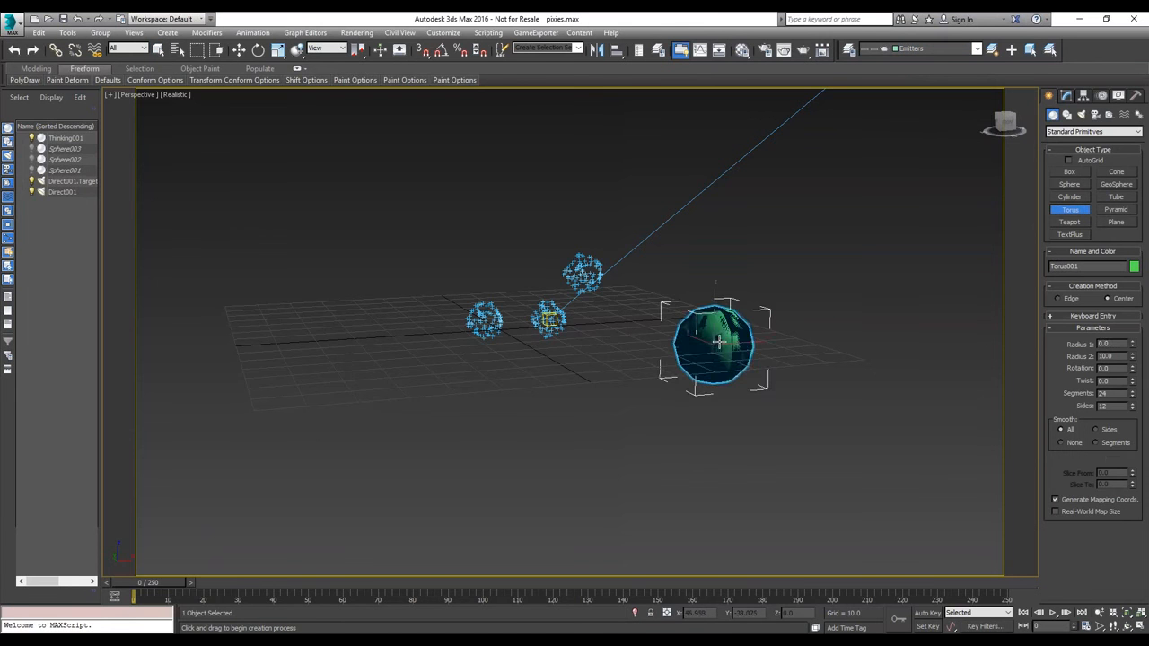
pyautogui.moveTo(733, 330); pyautogui.dragTo(741, 326)
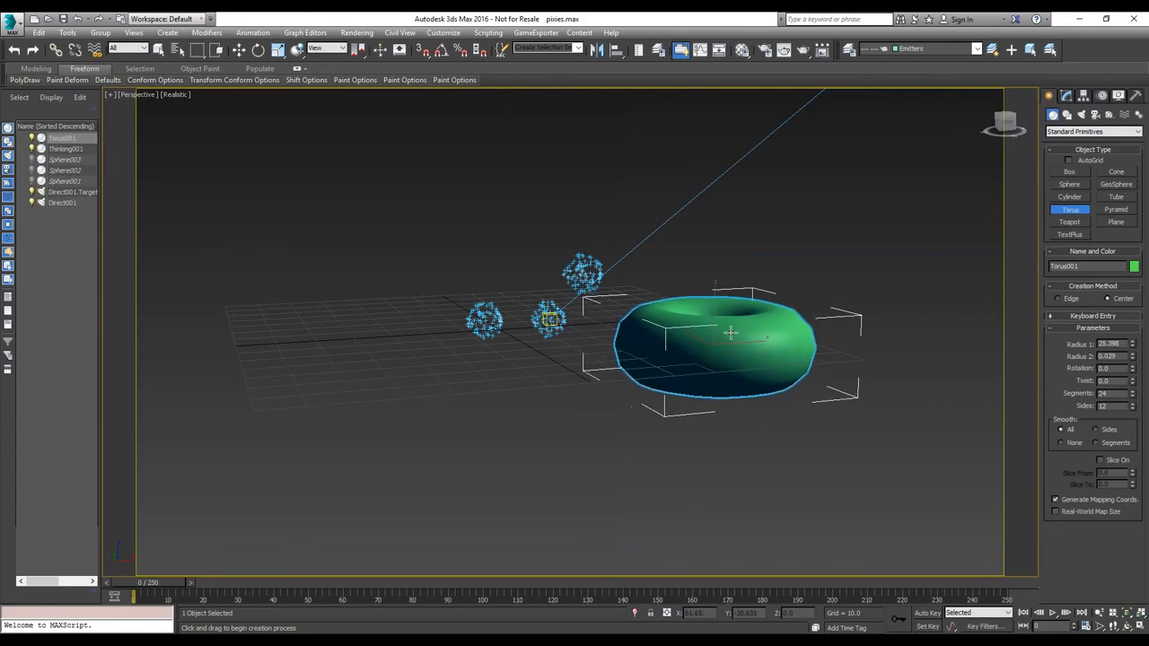
pyautogui.click(731, 334)
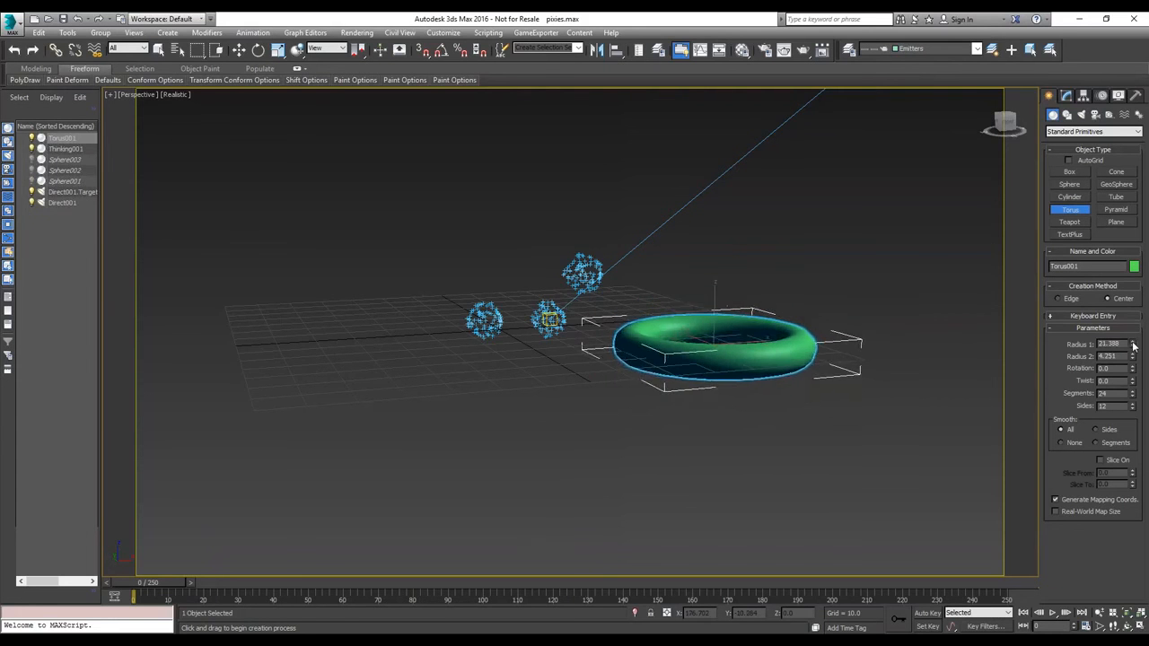
pyautogui.moveTo(1133, 345); pyautogui.dragTo(1131, 389)
# - Rotate the torus upright, about 68.4° around X and about -49.4° around Z
pyautogui.click(259, 51)
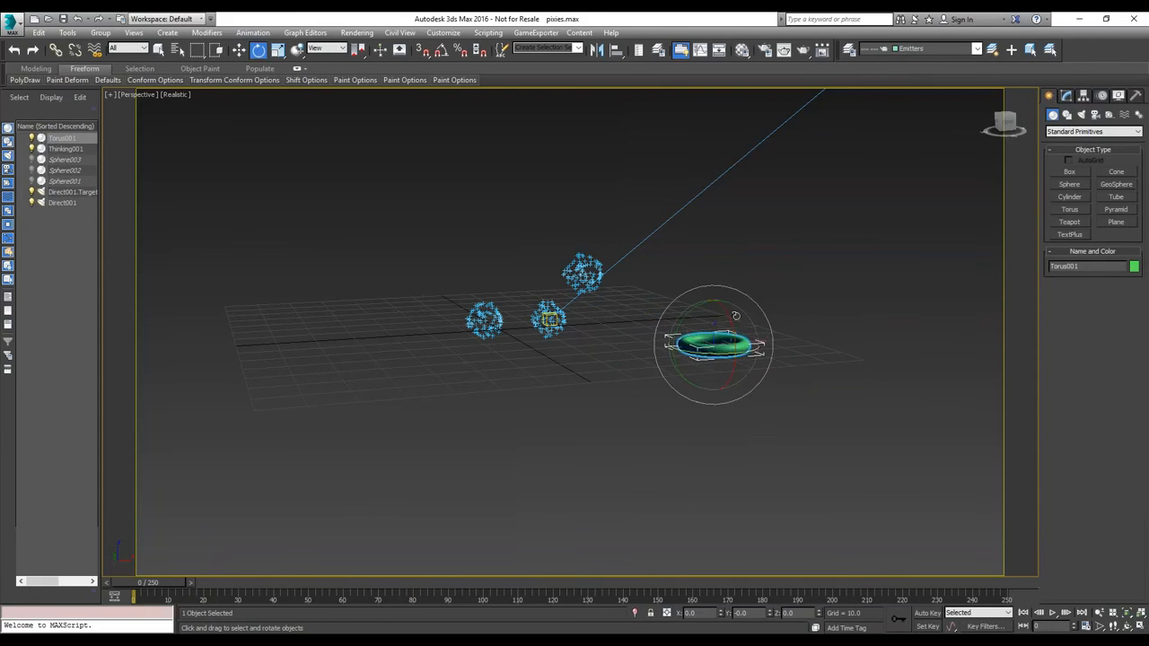
pyautogui.moveTo(728, 318); pyautogui.dragTo(754, 364)
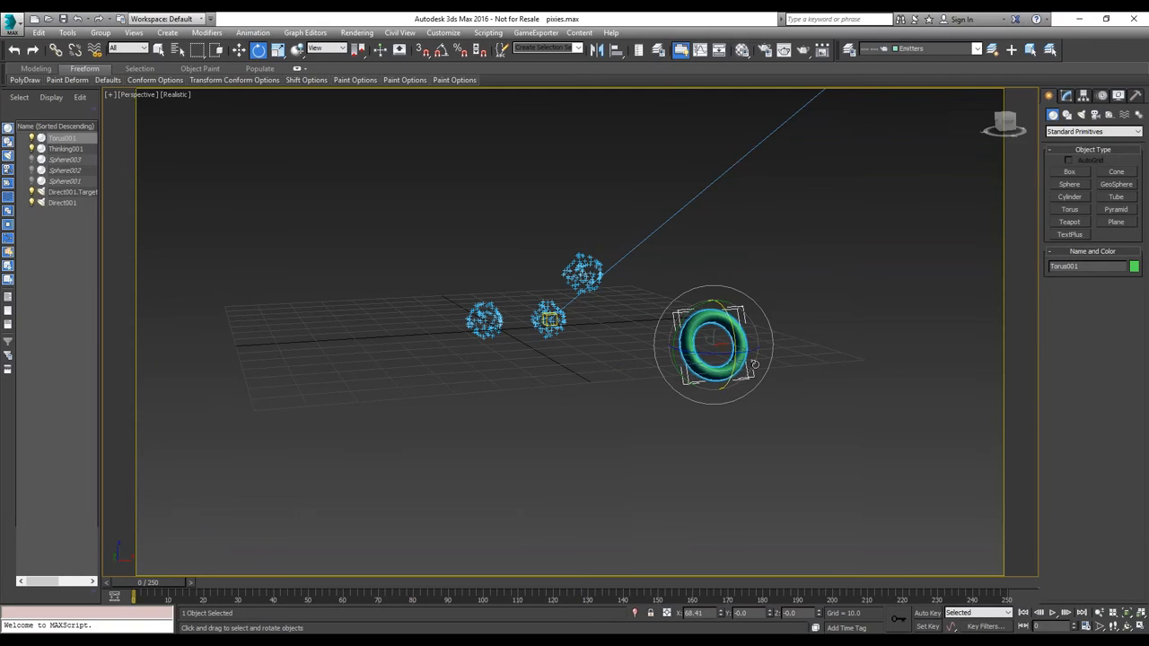
pyautogui.moveTo(744, 351); pyautogui.dragTo(711, 352)
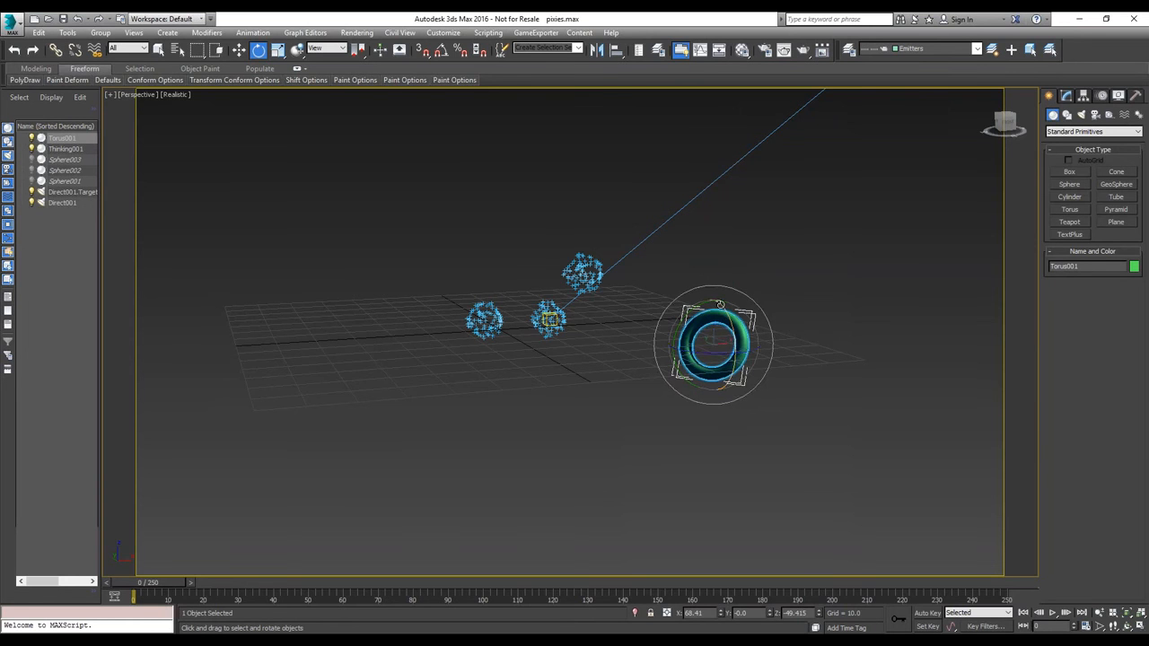
# - Shrink the torus to a Radius 1 of about 4.27 and a Radius 2 of about 0.83
pyautogui.click(1068, 96)
pyautogui.moveTo(1132, 267); pyautogui.dragTo(1017, 348)
pyautogui.click(1131, 279)
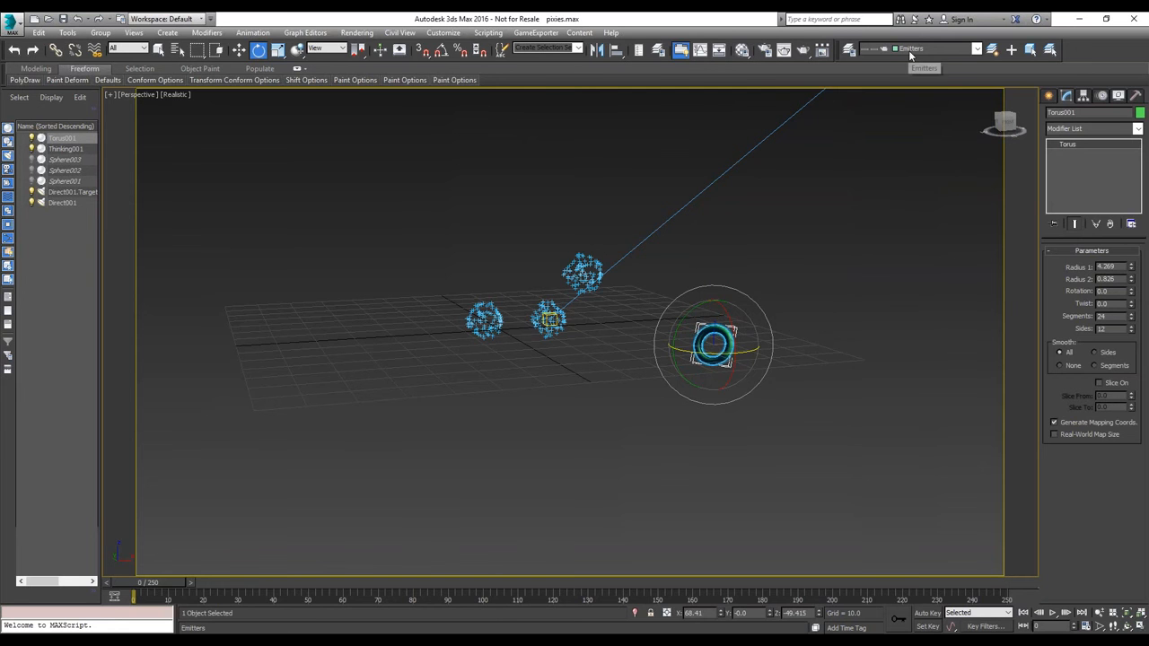
# - Play the simulation twice to check the particles emitted from the torus, and return to frame 0
pyautogui.click(1054, 613)
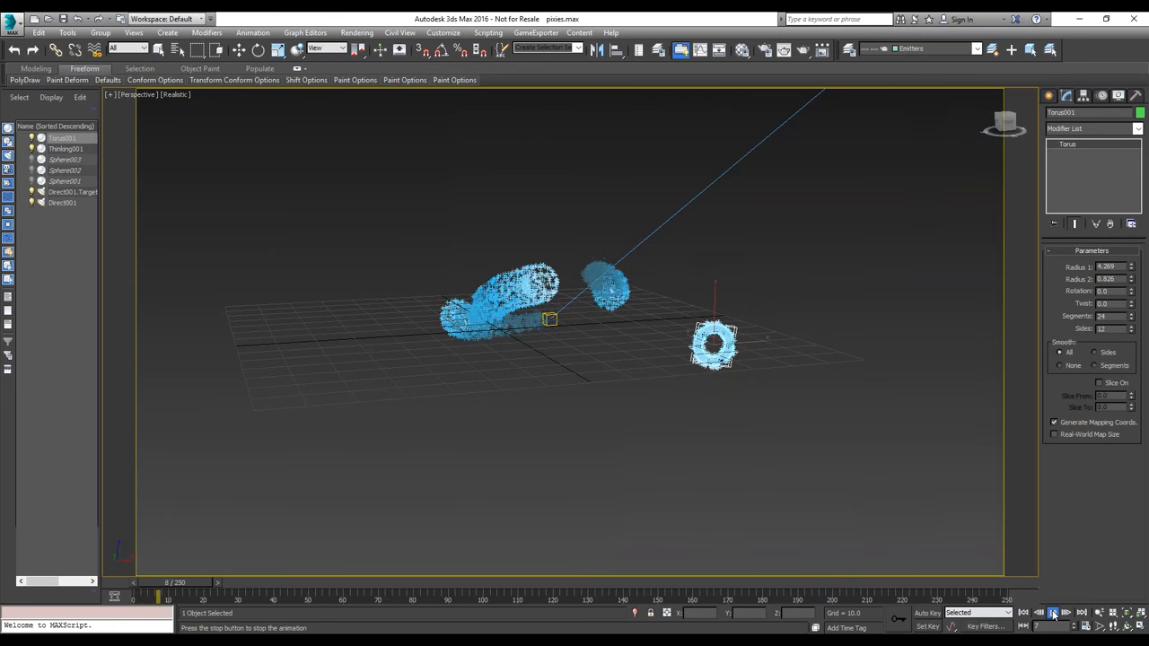
pyautogui.click(1053, 613)
pyautogui.press('e')
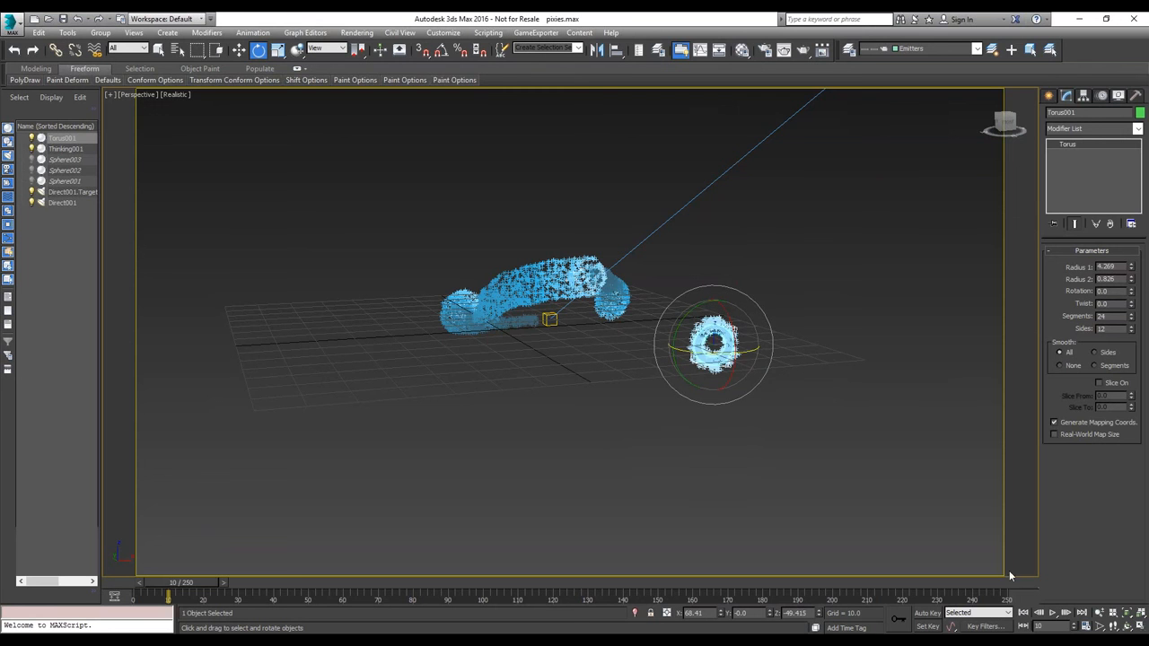
pyautogui.click(1022, 612)
pyautogui.click(1053, 613)
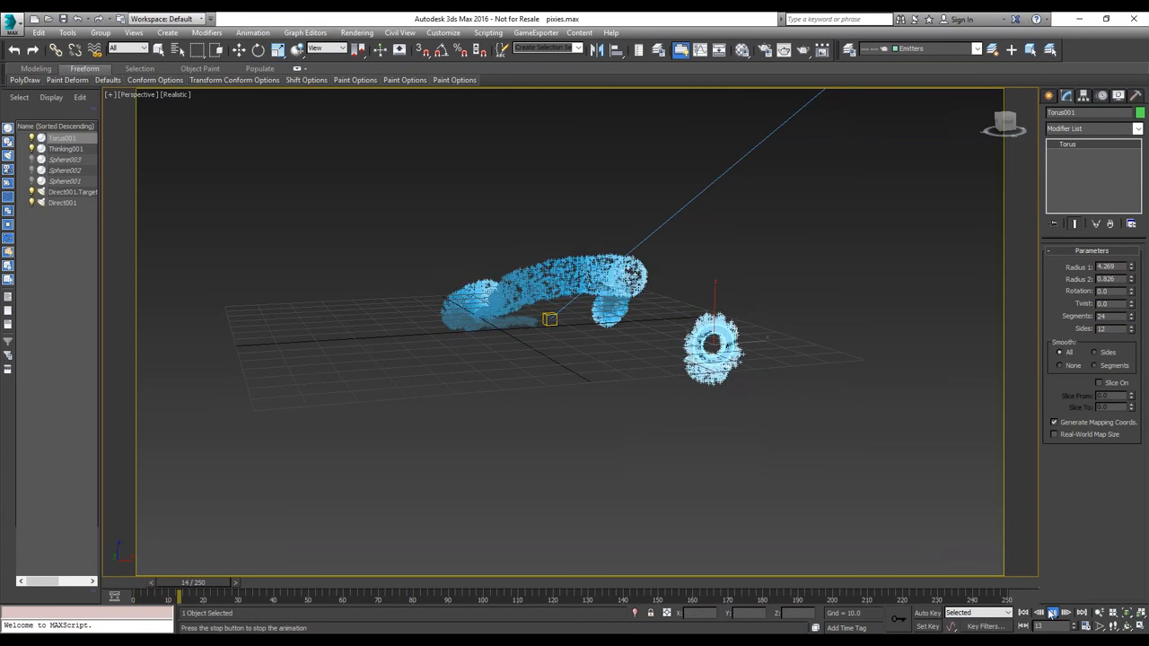
pyautogui.click(1052, 613)
pyautogui.click(1022, 612)
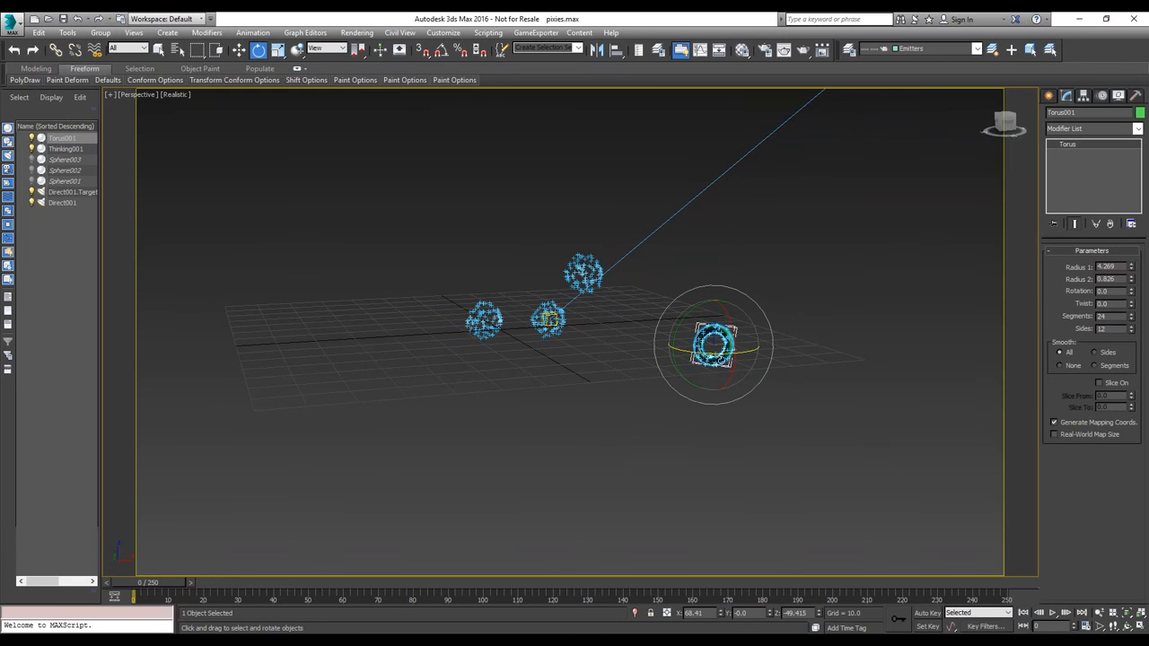
# - Animate the torus with Auto Key, moving it across the grid past the spheres and tilting it at frame 98
pyautogui.click(927, 613)
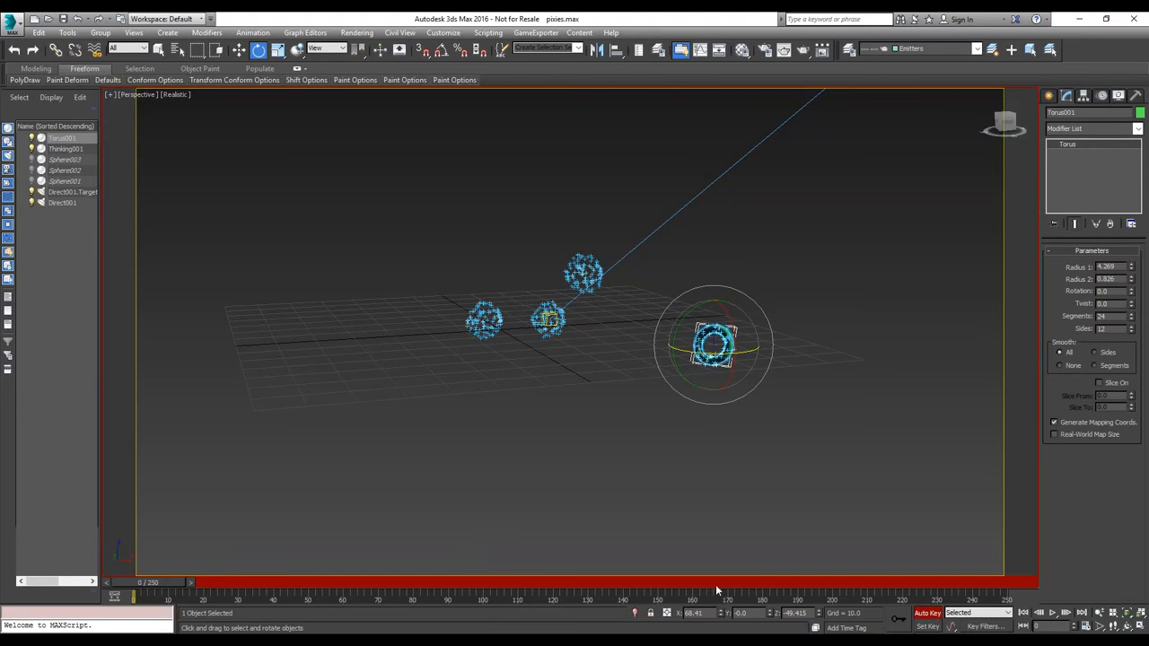
pyautogui.click(481, 583)
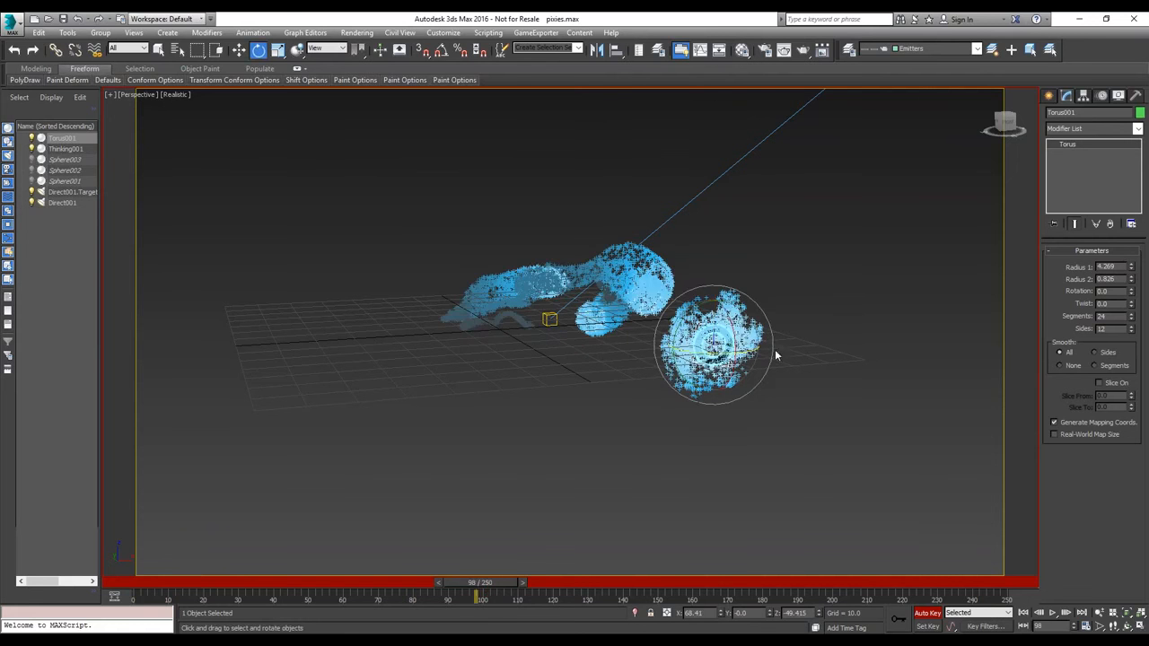
pyautogui.press('w')
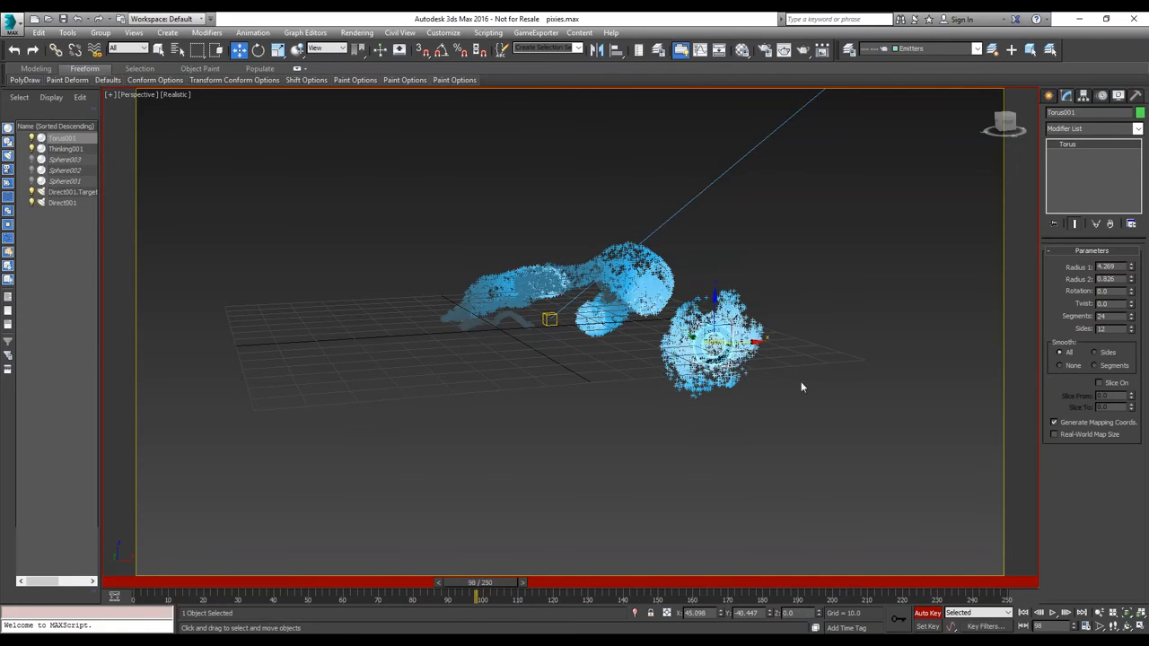
pyautogui.moveTo(712, 342); pyautogui.dragTo(427, 232)
pyautogui.click(259, 50)
pyautogui.moveTo(431, 344); pyautogui.dragTo(436, 376)
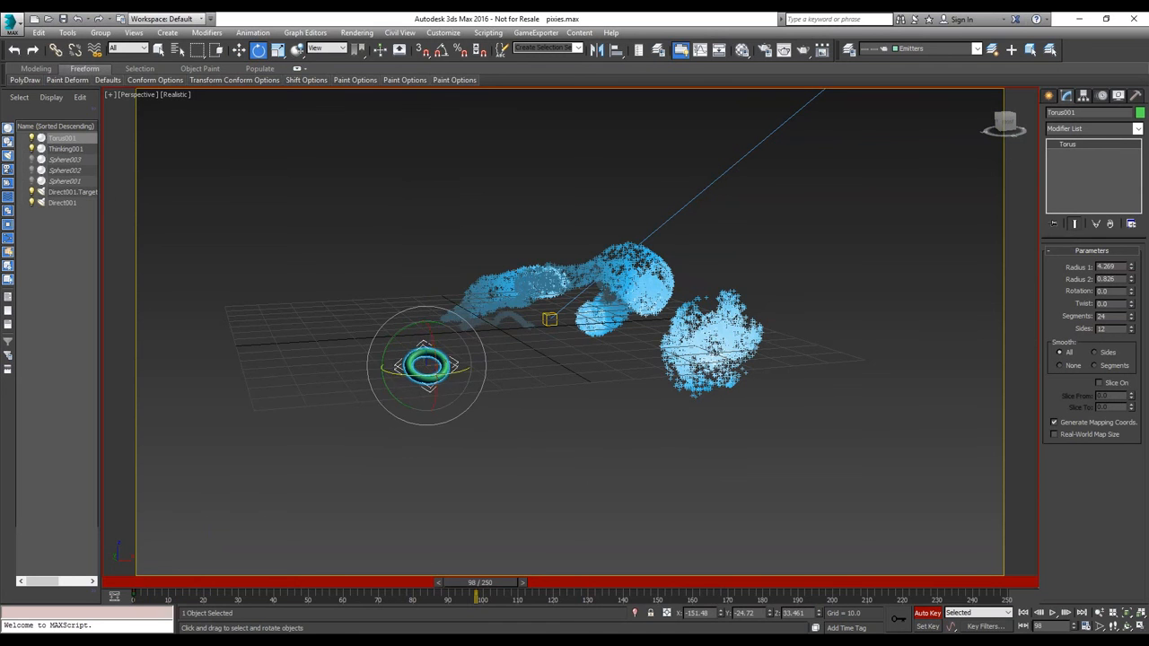
pyautogui.click(930, 616)
# - Play the simulation with the animated torus emitter from frame 0 and stop at frame 55
pyautogui.click(120, 585)
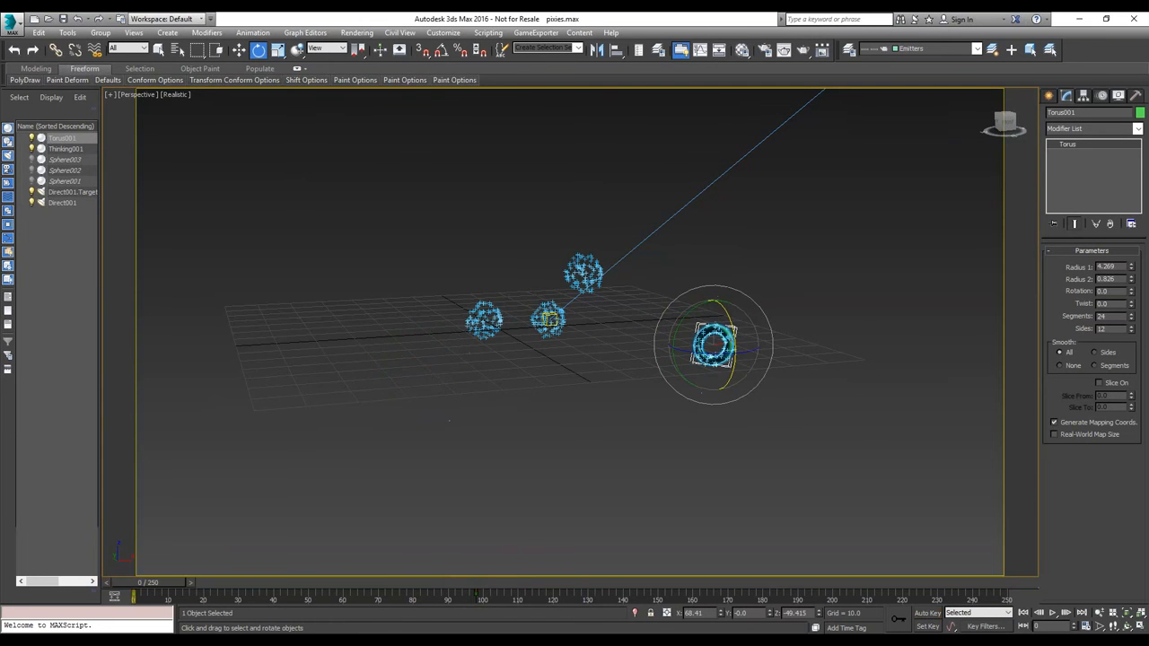
pyautogui.click(1053, 613)
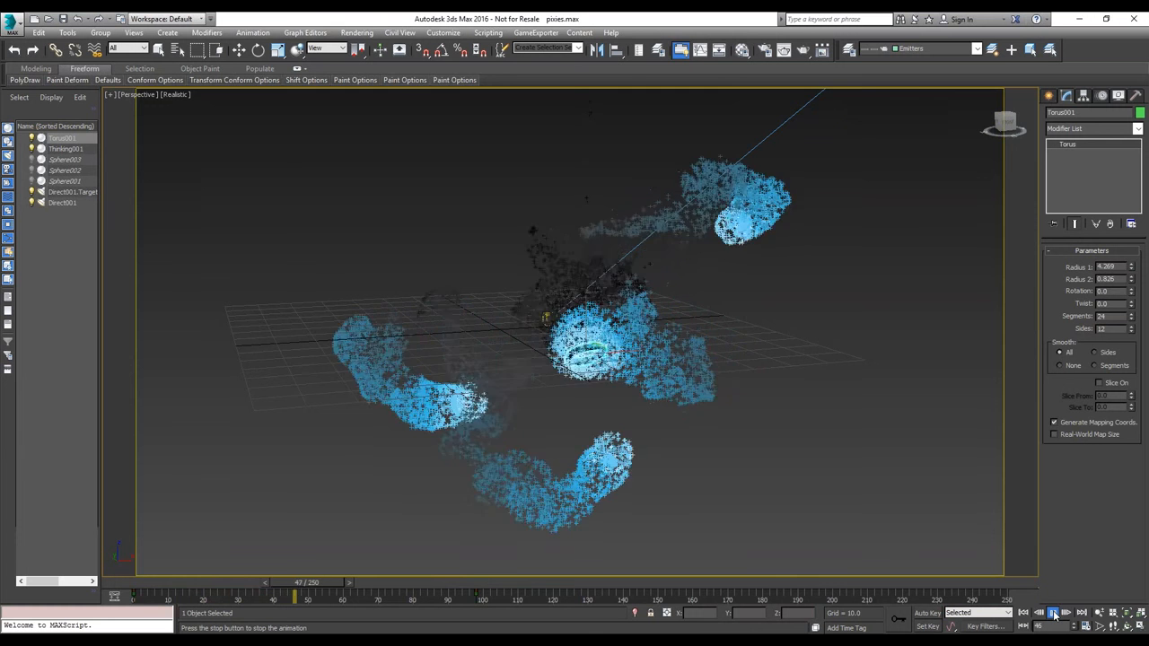
pyautogui.click(1055, 614)
pyautogui.press('e')
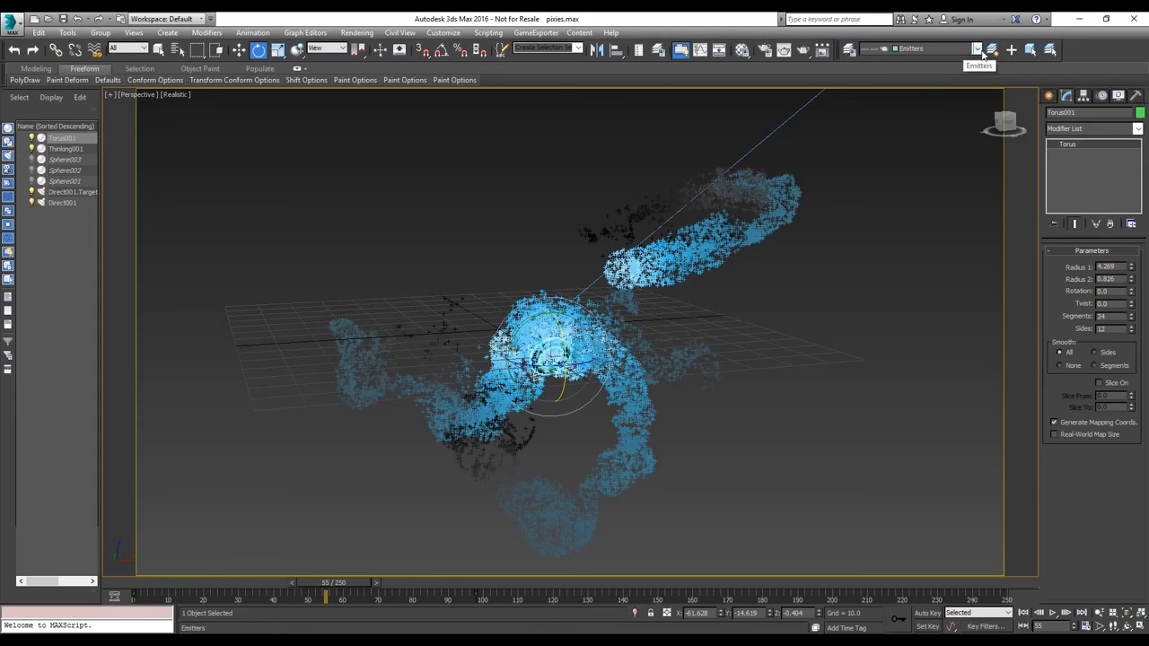
# - Make 0 (default) the active layer, render the perspective view at frame 55, and close the rendered frame after viewing it
pyautogui.click(977, 49)
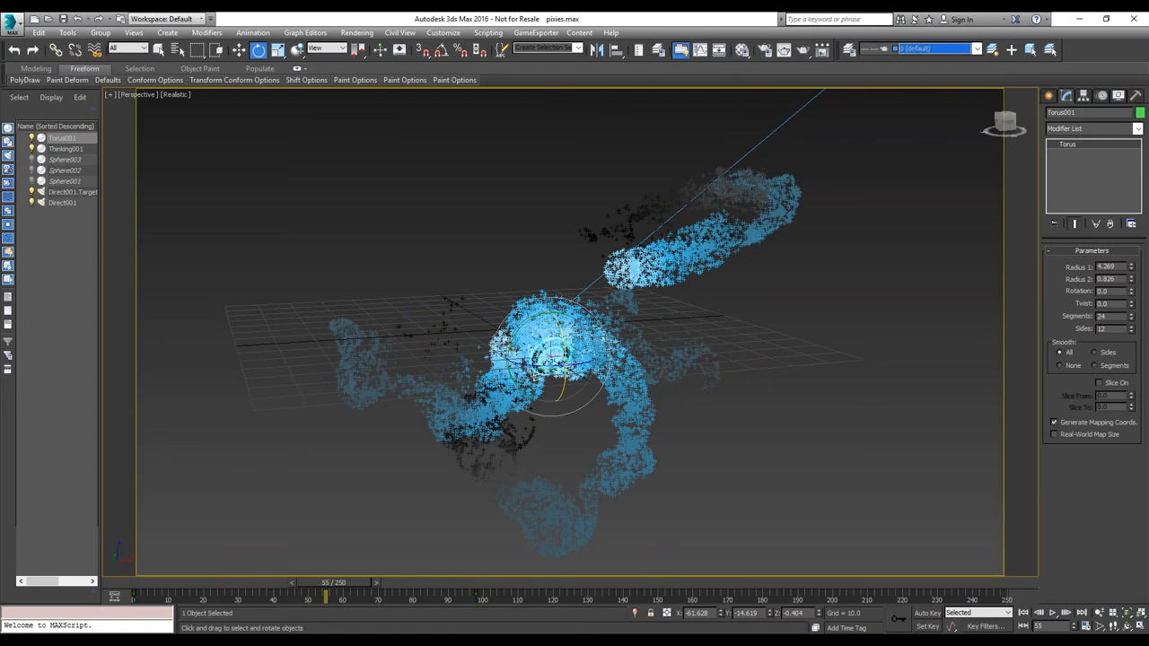
pyautogui.click(801, 52)
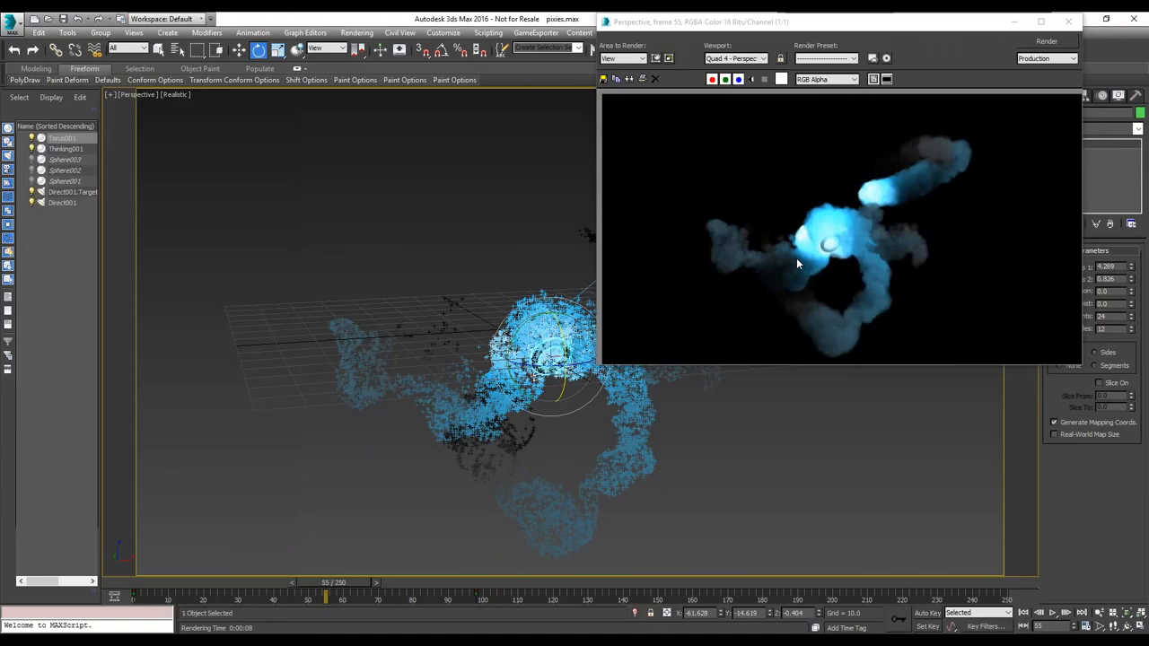
pyautogui.click(884, 27)
pyautogui.moveTo(884, 27); pyautogui.dragTo(790, 96)
pyautogui.click(982, 91)
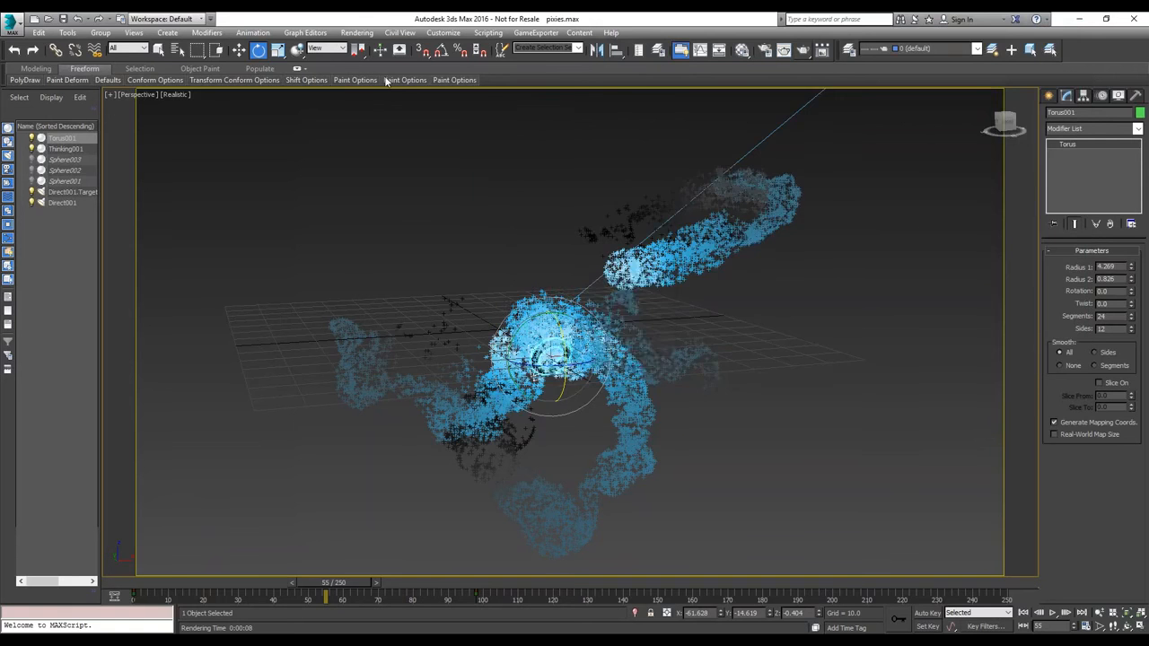
# - Open the swirl_splines.max scene, adopting the file's gamma and LUT settings
pyautogui.click(585, 355)
pyautogui.hotkey('ctrl', 'o')
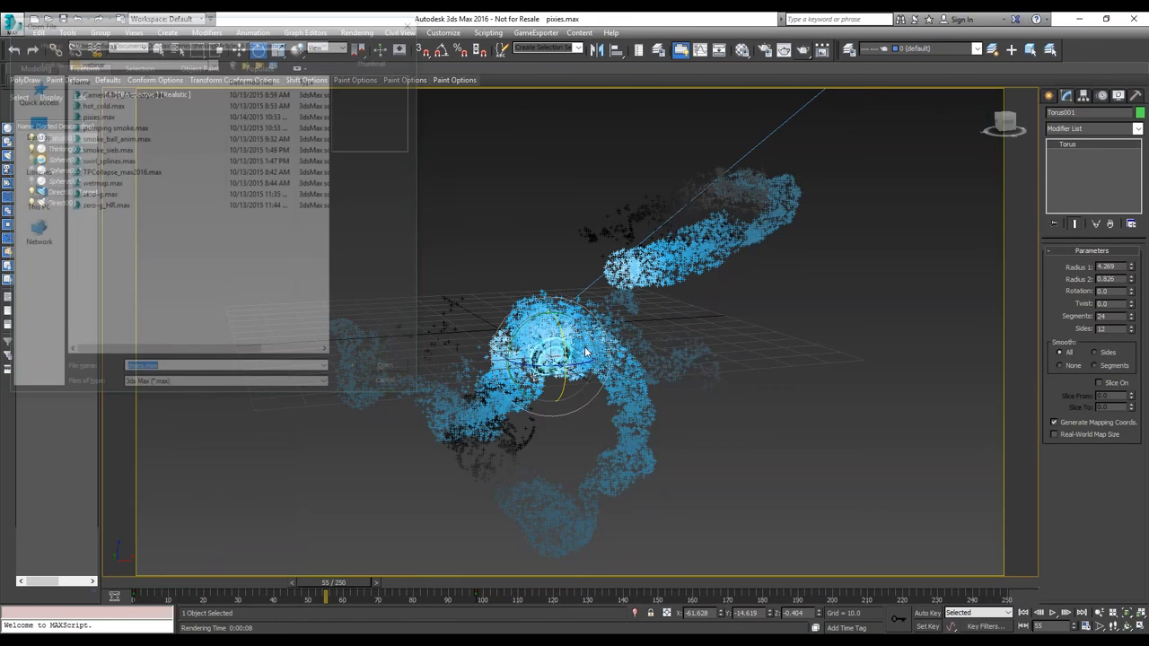
pyautogui.click(118, 161)
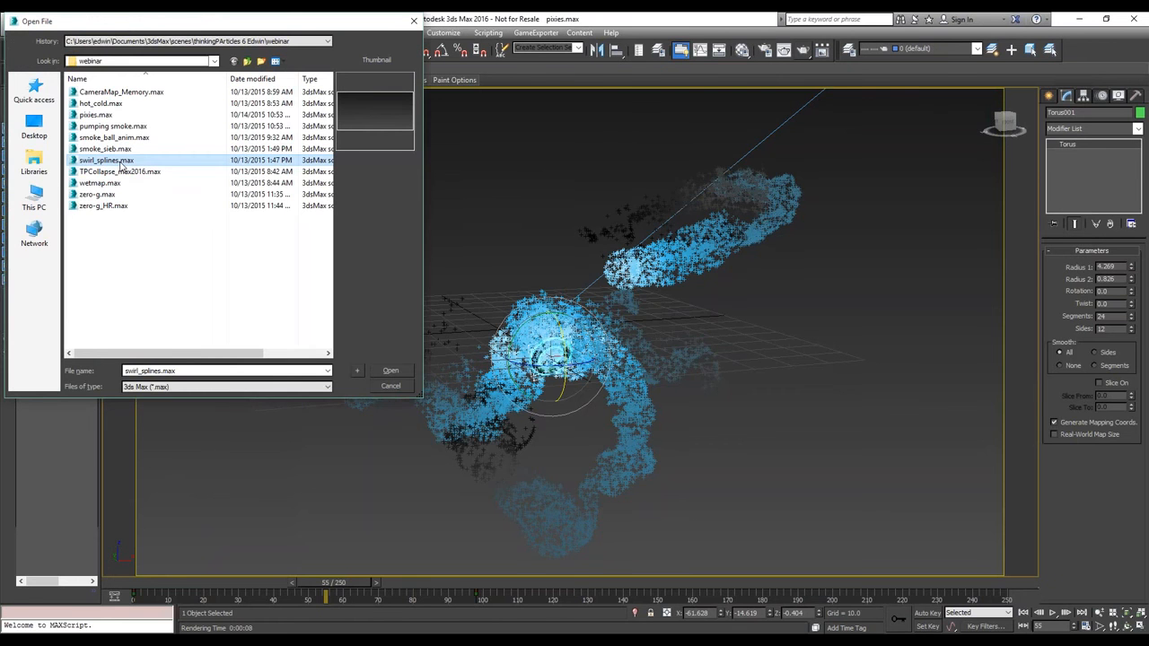
pyautogui.doubleClick(119, 161)
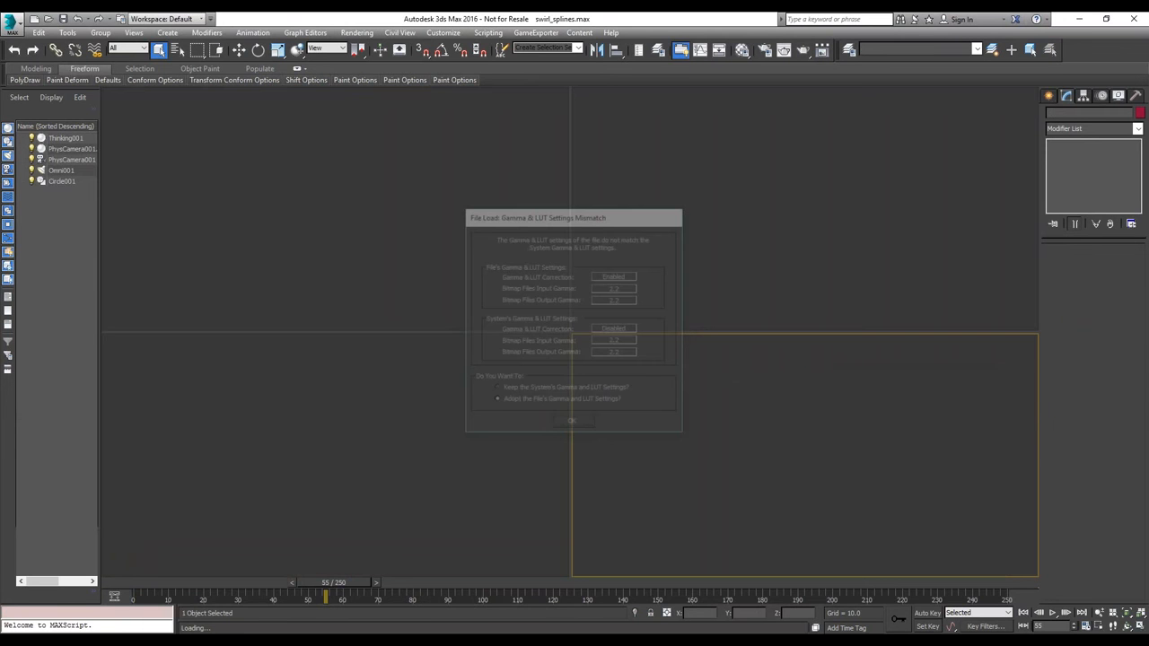
pyautogui.press('Return')
# - Play the swirl simulation, stop at frame 125, and examine the particle splines up close from several camera angles
pyautogui.click(1052, 613)
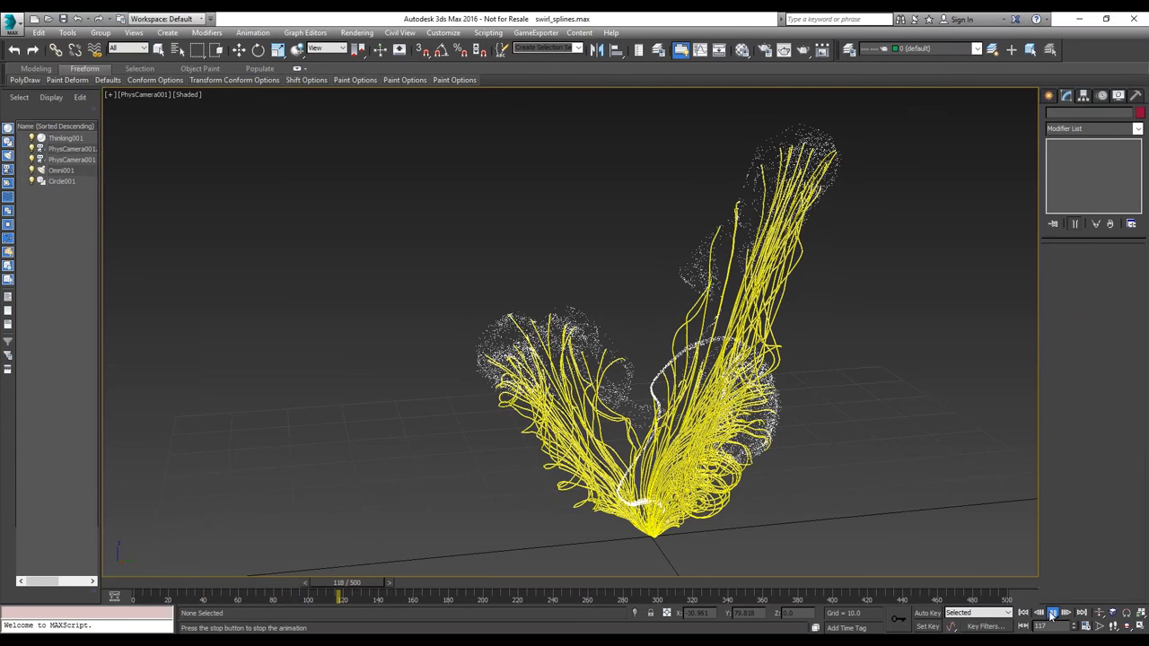
pyautogui.click(1052, 614)
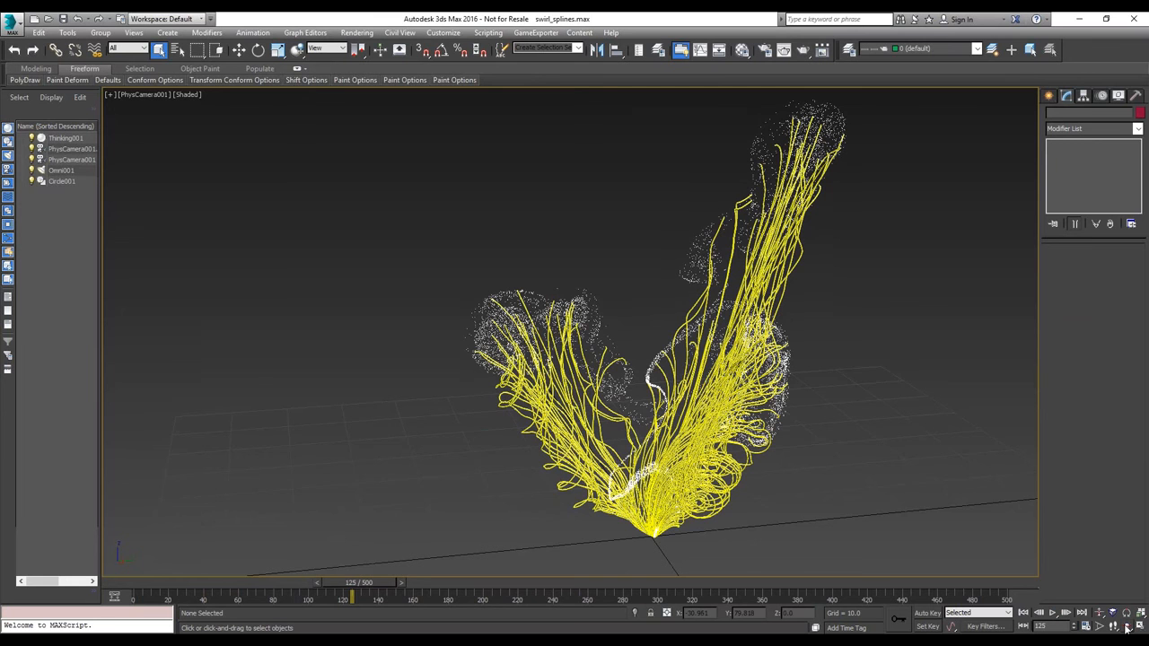
pyautogui.click(1127, 627)
pyautogui.moveTo(655, 332); pyautogui.dragTo(616, 305)
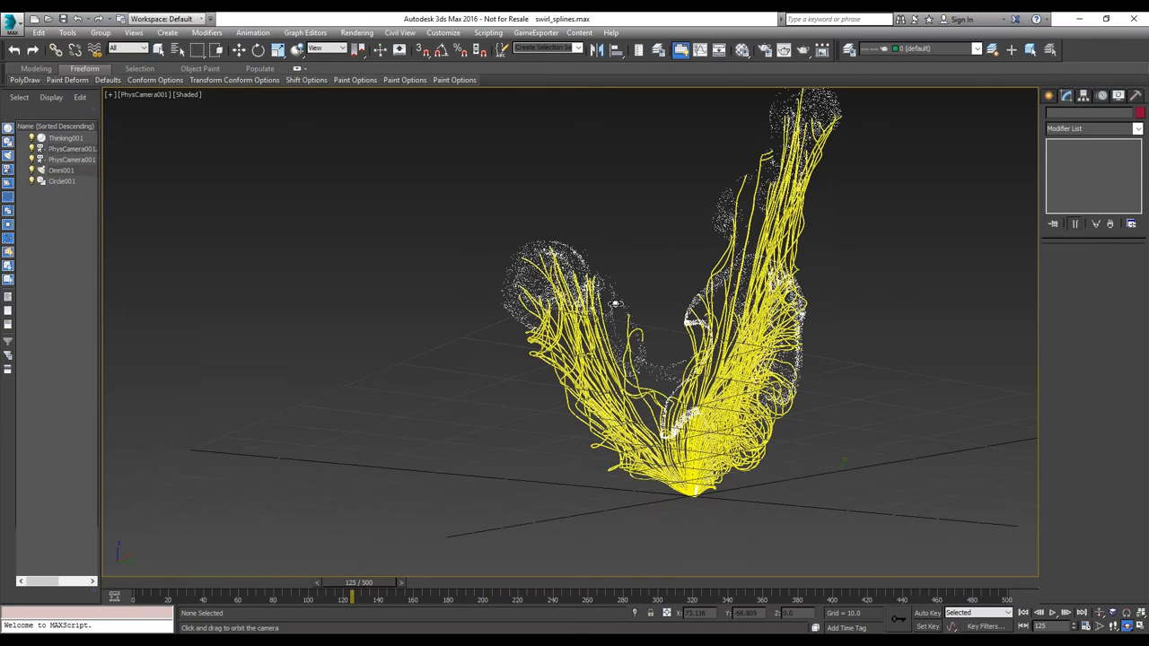
pyautogui.moveTo(615, 305); pyautogui.dragTo(664, 323)
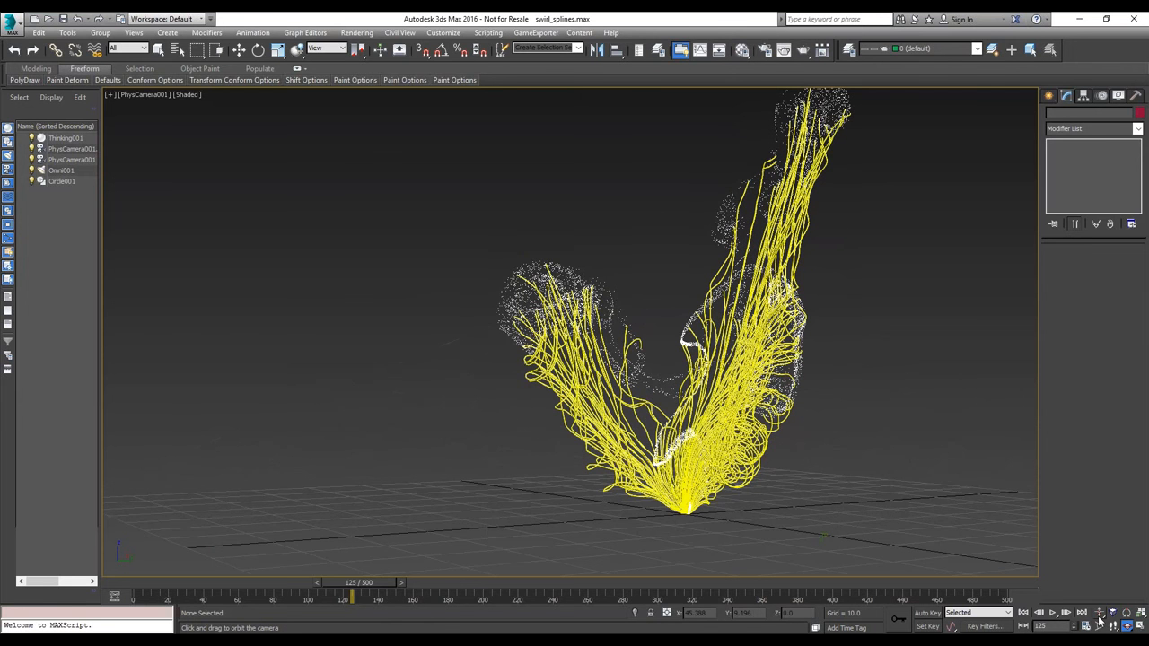
pyautogui.click(1099, 613)
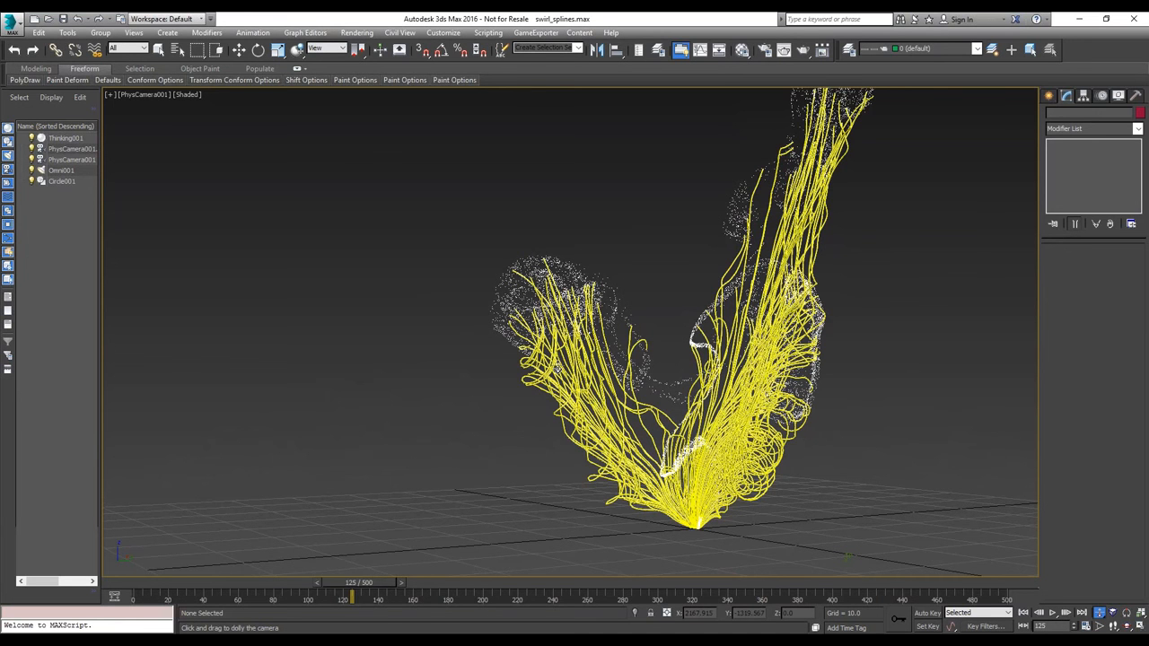
pyautogui.moveTo(557, 369); pyautogui.dragTo(564, 301)
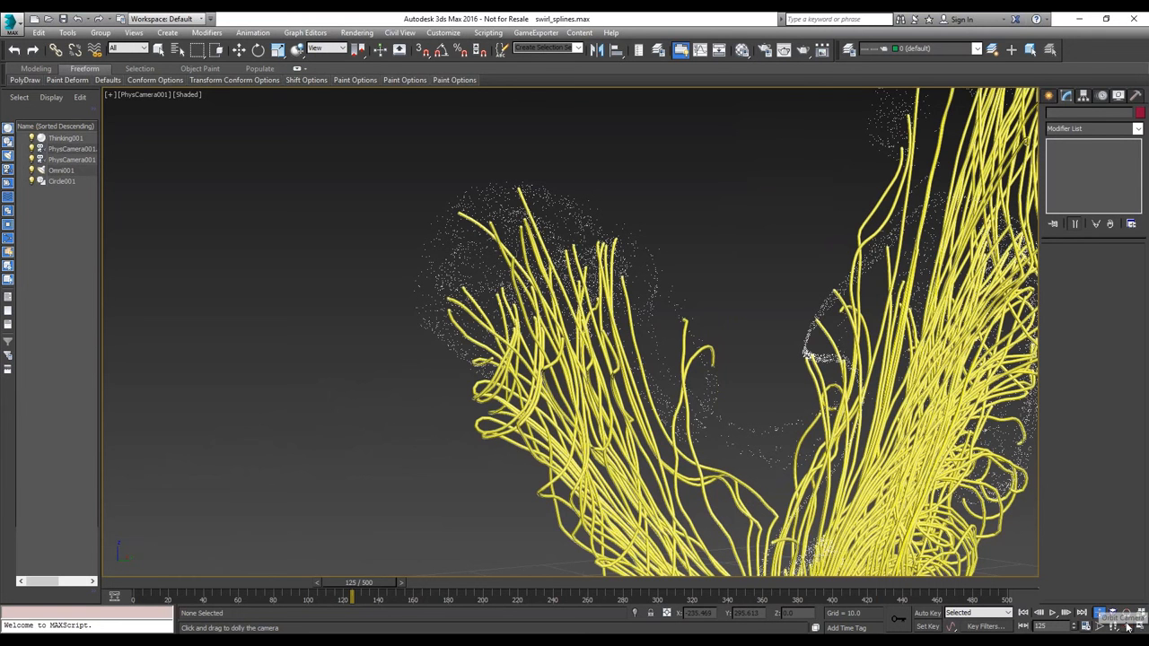
pyautogui.click(1129, 628)
pyautogui.moveTo(628, 377); pyautogui.dragTo(621, 430)
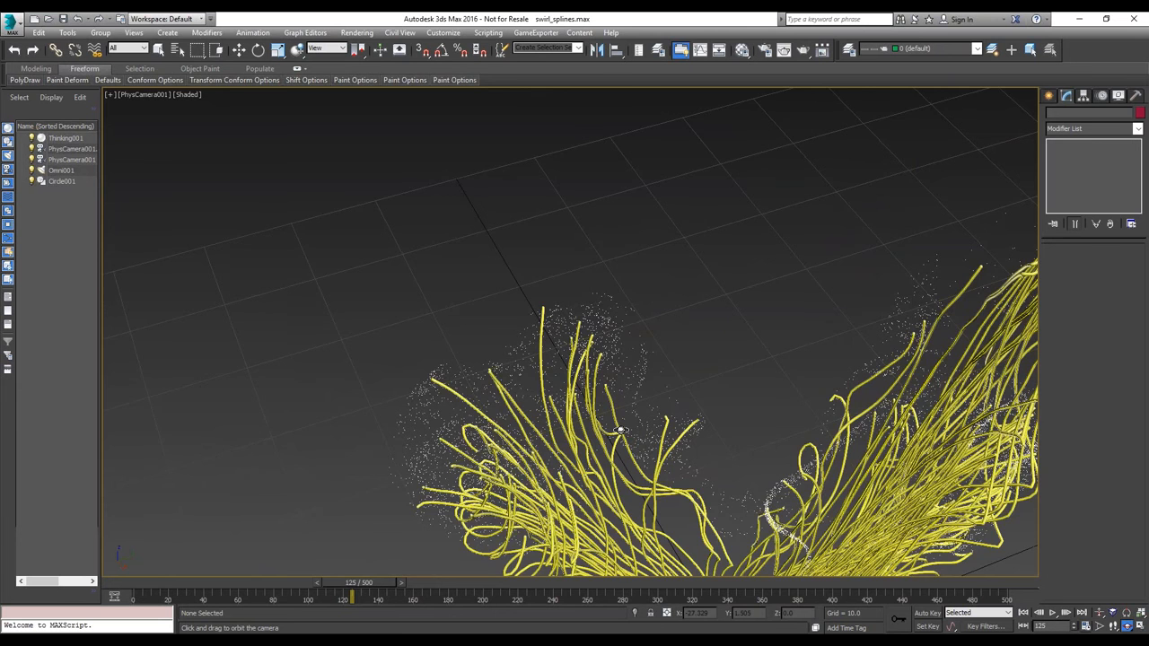
pyautogui.scroll(-2, 621, 430)
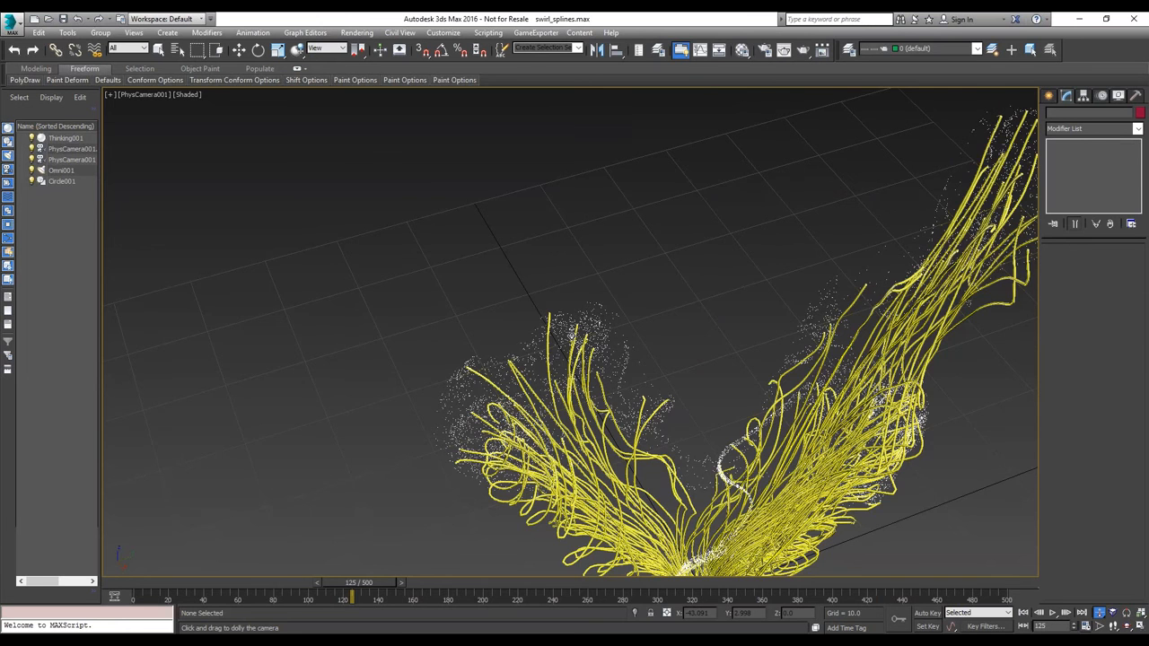
pyautogui.keyDown('alt'); pyautogui.moveTo(573, 333); pyautogui.dragTo(773, 455, button='middle'); pyautogui.keyUp('alt')
pyautogui.scroll(-2, 772, 454)
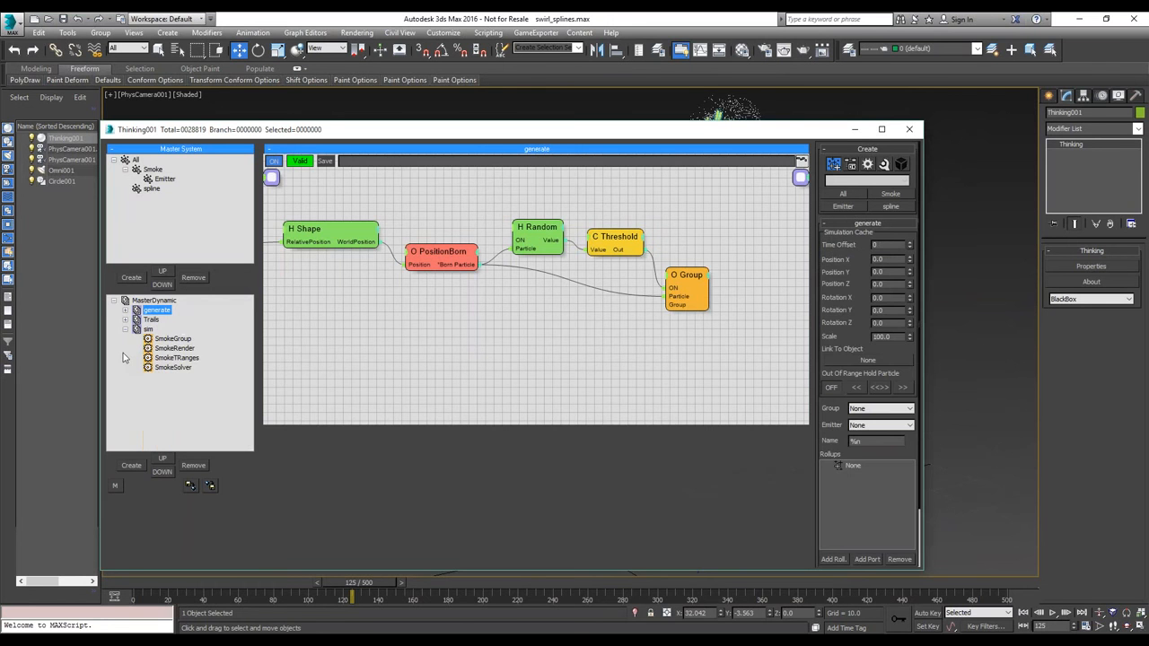
# - Review the PositionBorn node's group and particle rate settings in the generate dynamic set
pyautogui.click(436, 253)
pyautogui.click(898, 267)
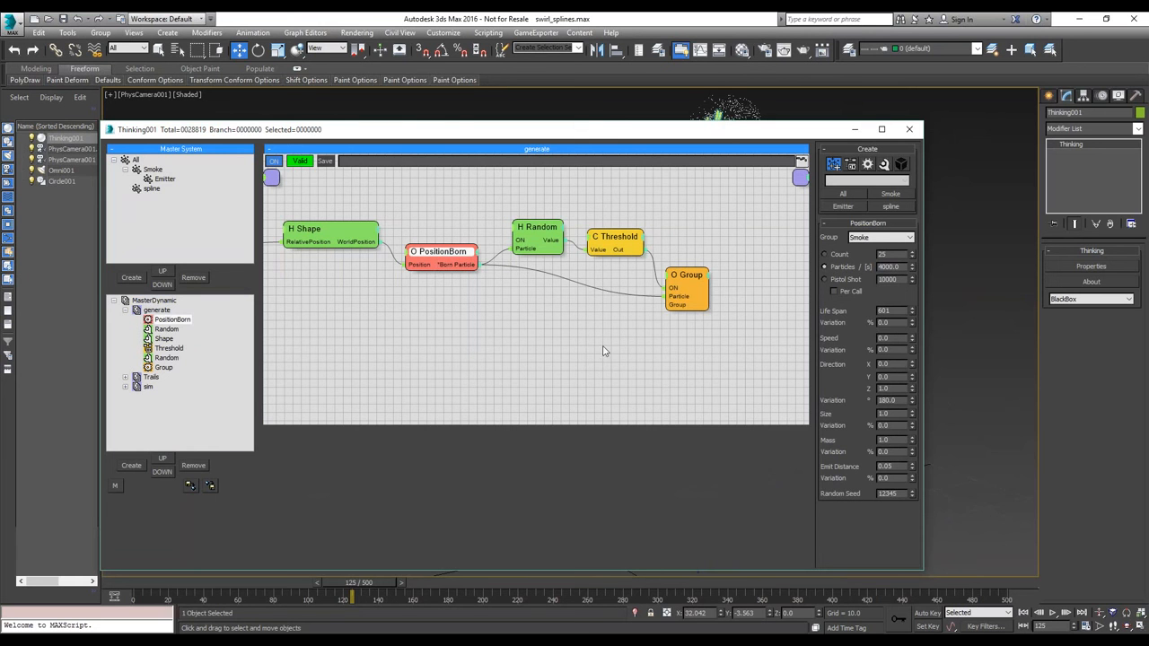
pyautogui.click(125, 310)
# - Review the TrailBorn and Integer nodes in the Trails dynamic set, and look at the smoke operators listed under sim
pyautogui.click(151, 320)
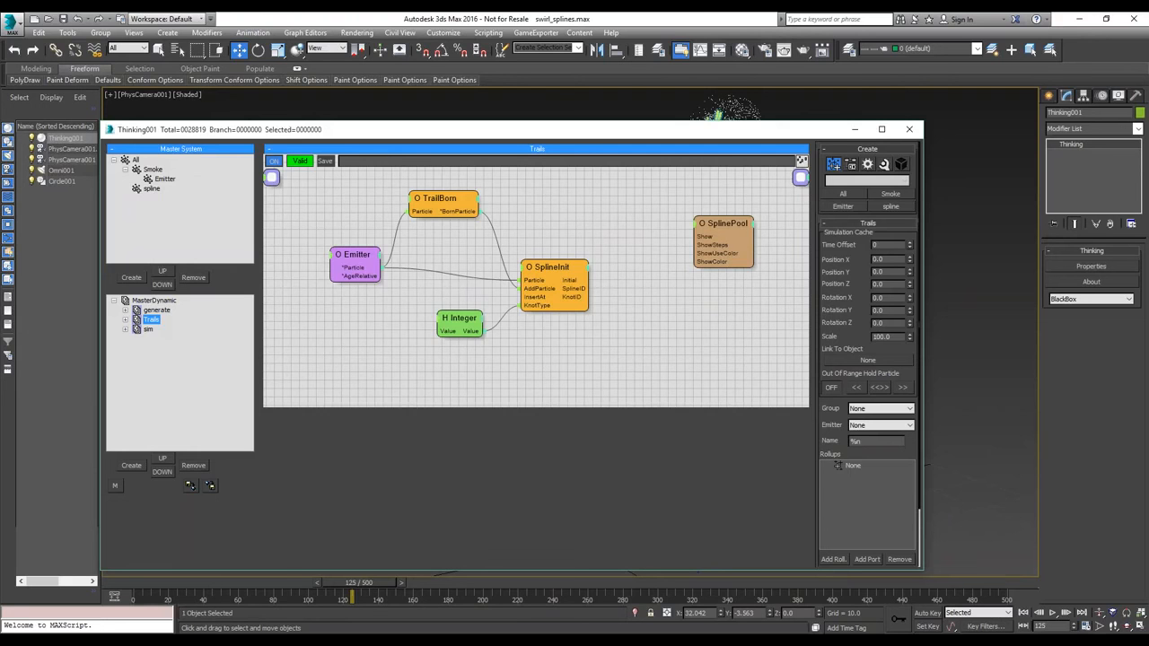
pyautogui.click(439, 203)
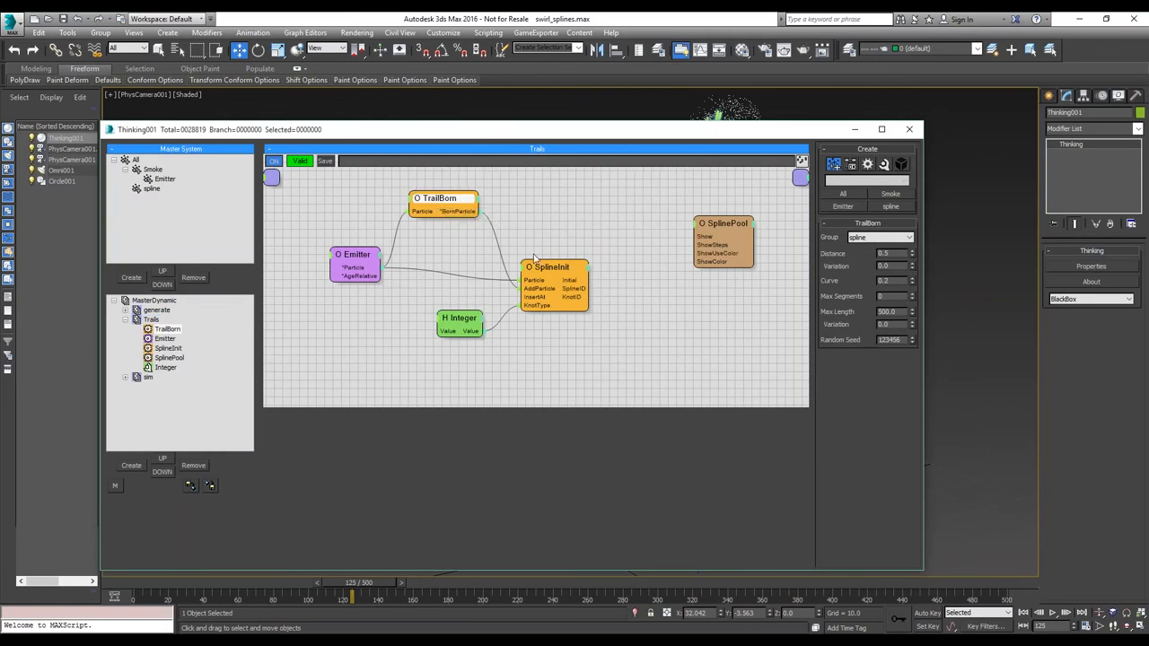
pyautogui.click(465, 323)
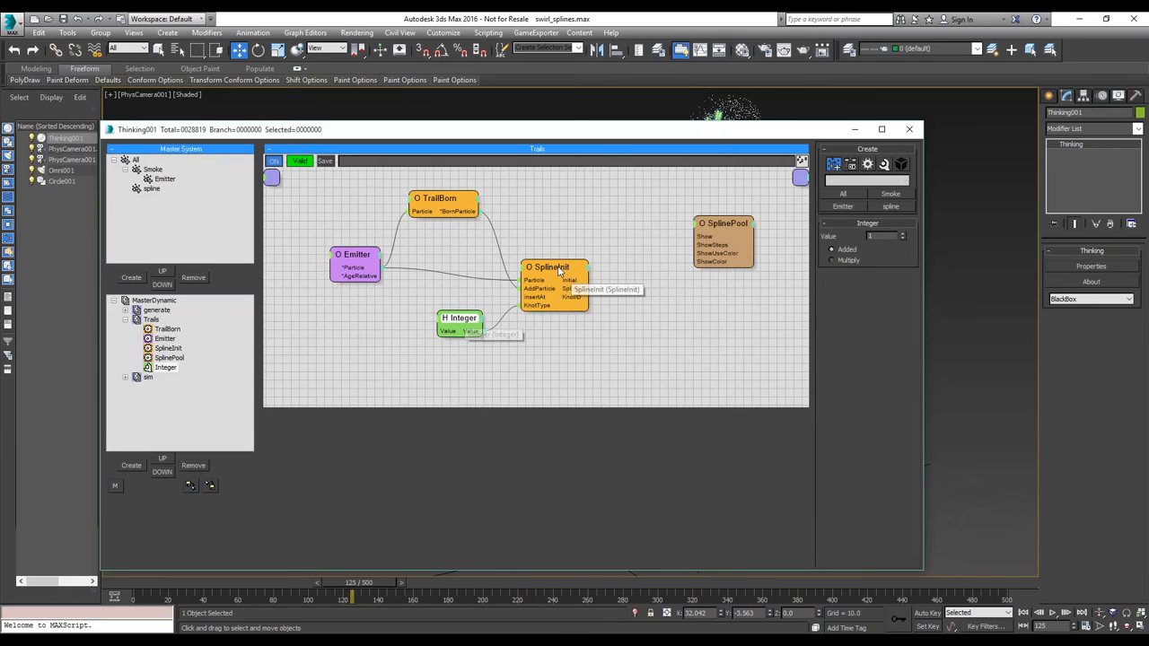
pyautogui.click(126, 321)
pyautogui.click(126, 330)
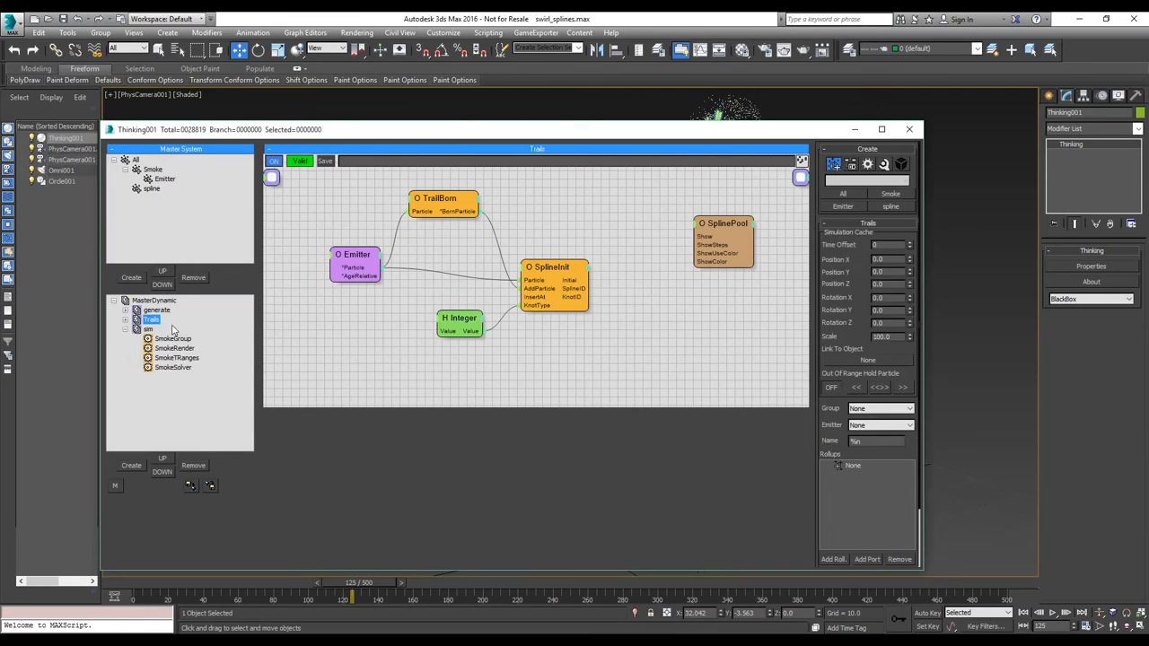
pyautogui.click(126, 329)
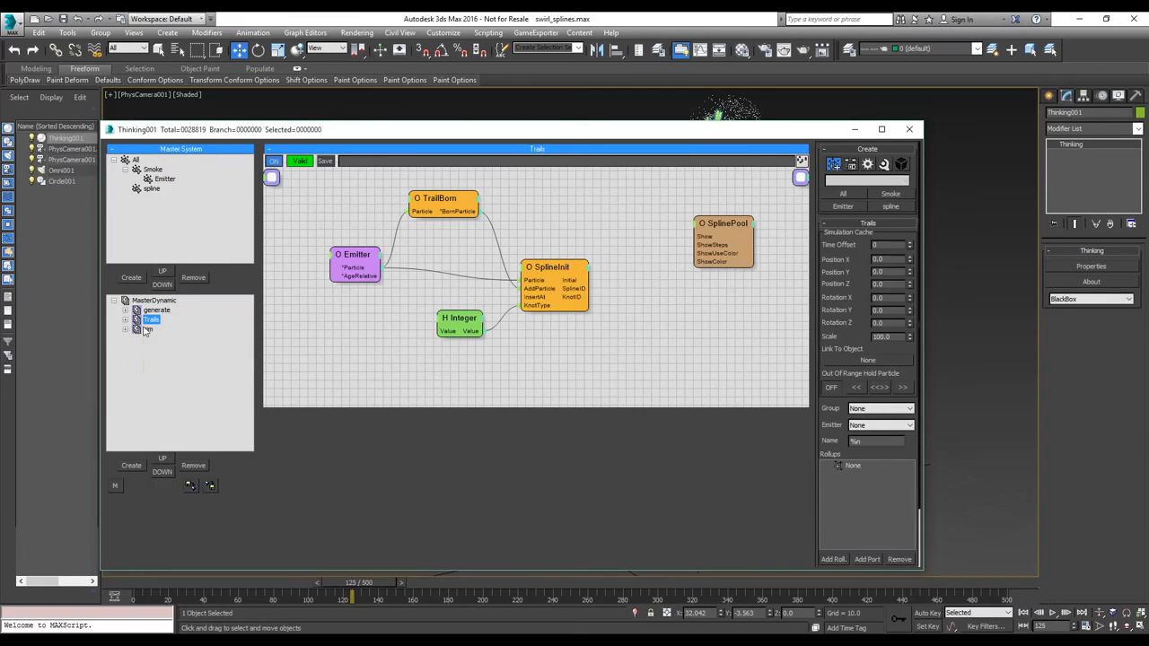
# - Examine how the Random, Shape and PositionBorn nodes are set up in the generate dynamic set
pyautogui.click(150, 311)
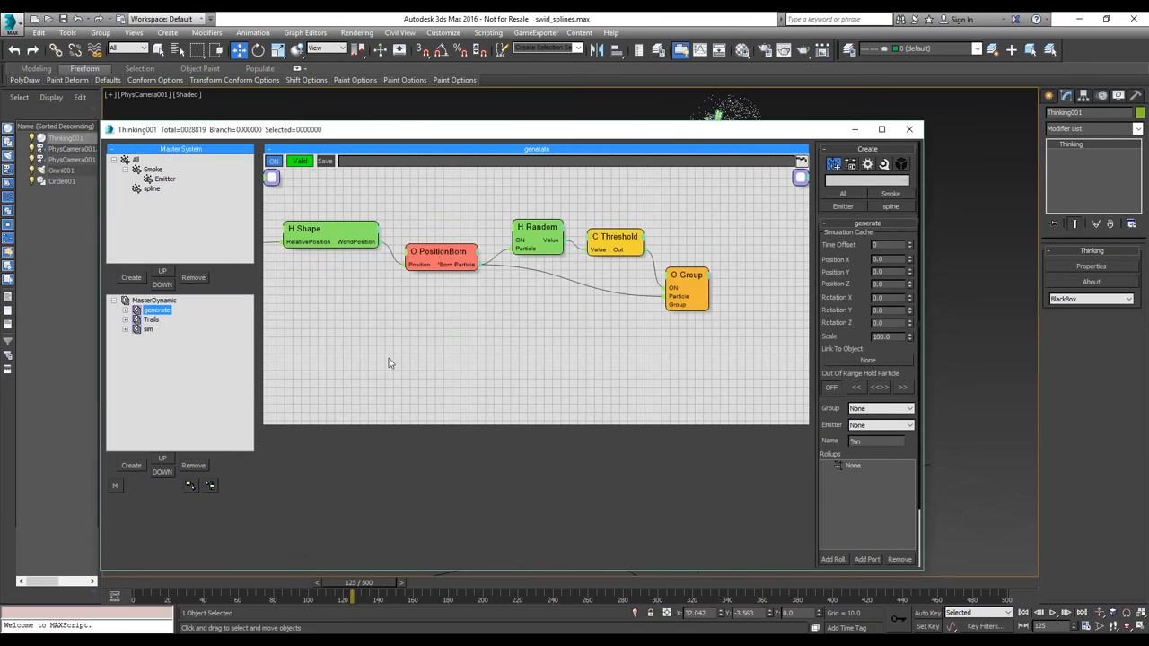
pyautogui.moveTo(388, 362); pyautogui.dragTo(490, 350, button='middle')
pyautogui.click(290, 231)
pyautogui.click(401, 232)
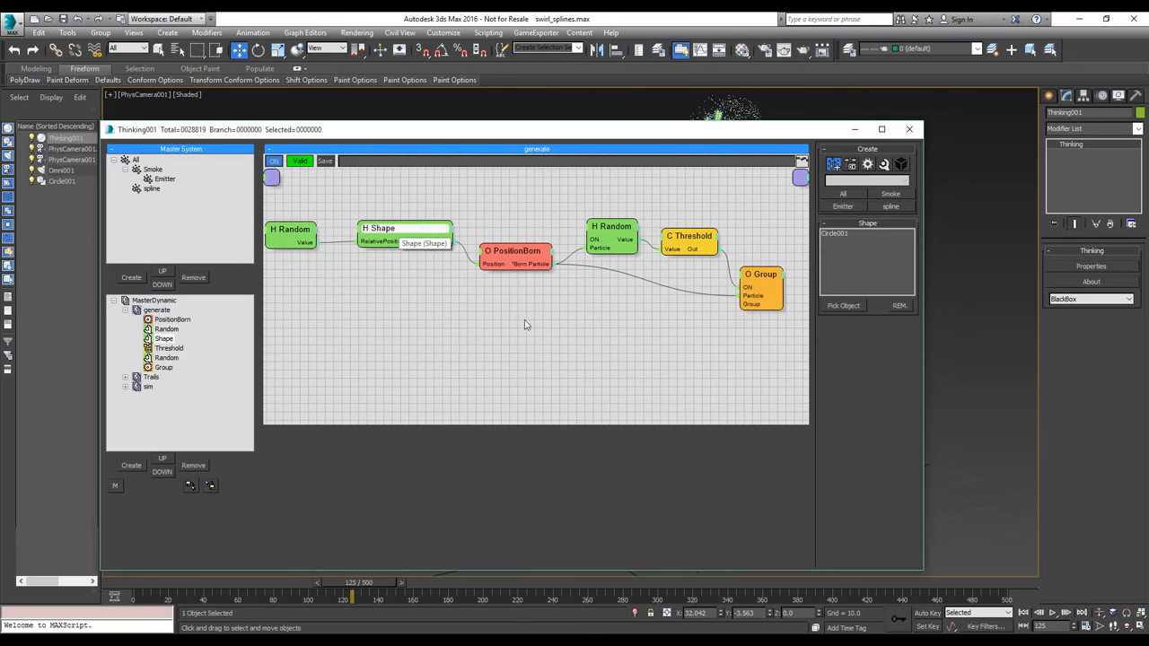
pyautogui.click(532, 252)
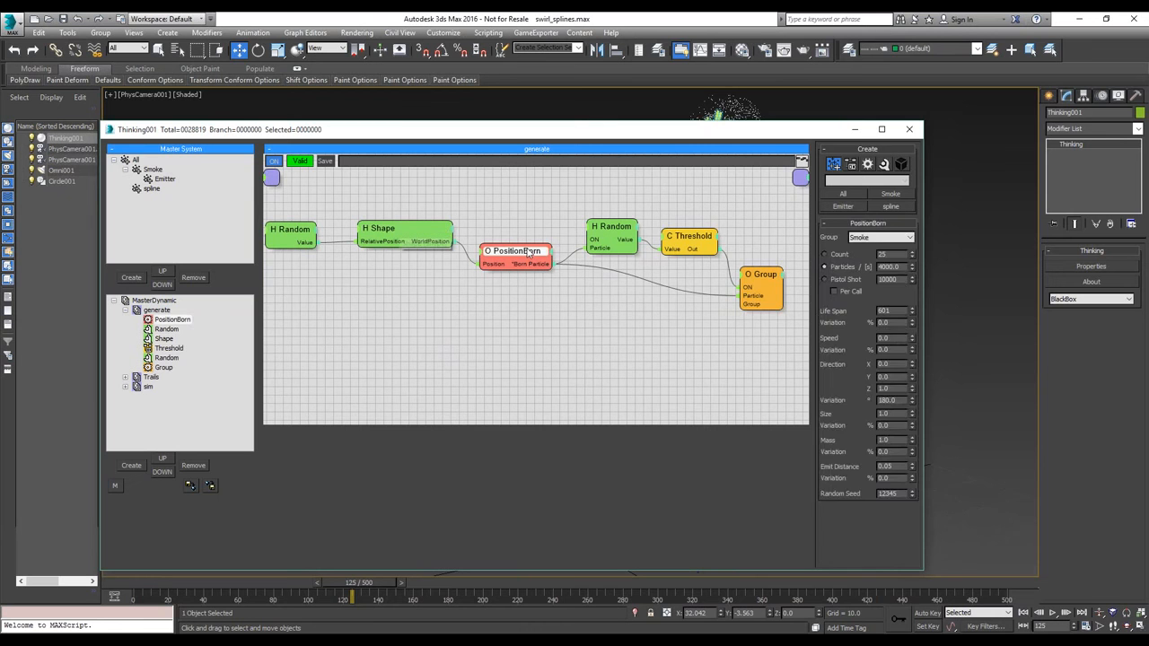
# - Check the Threshold node's settings, and replay the spline simulation in the viewport, stopping at frame 112
pyautogui.click(689, 237)
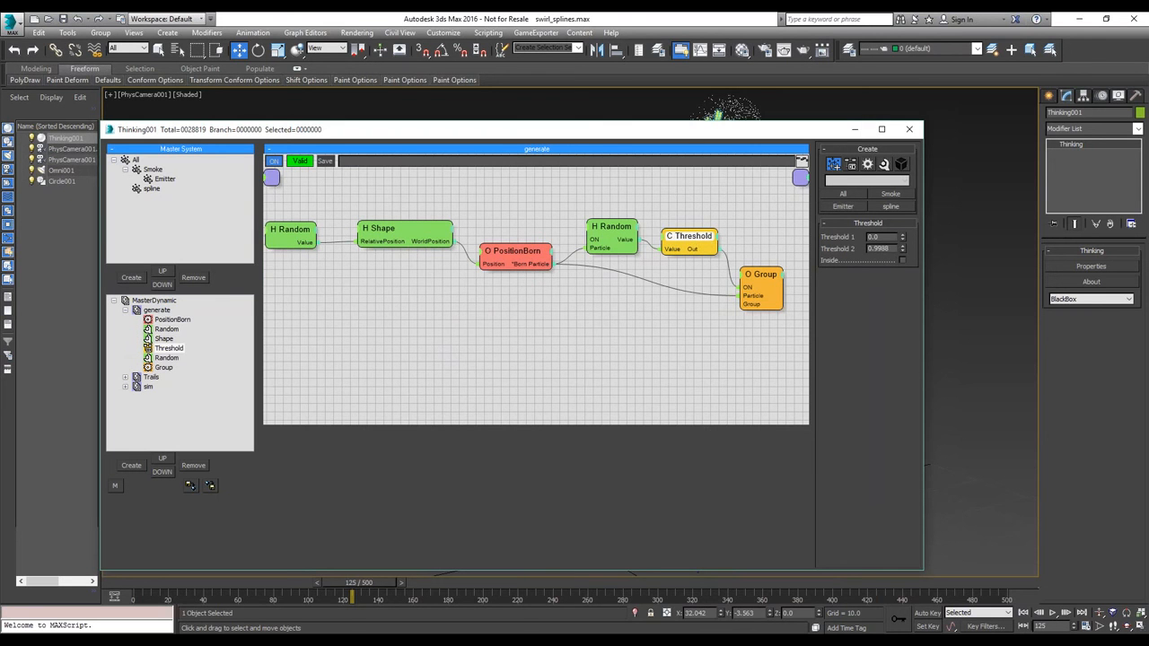
pyautogui.click(856, 131)
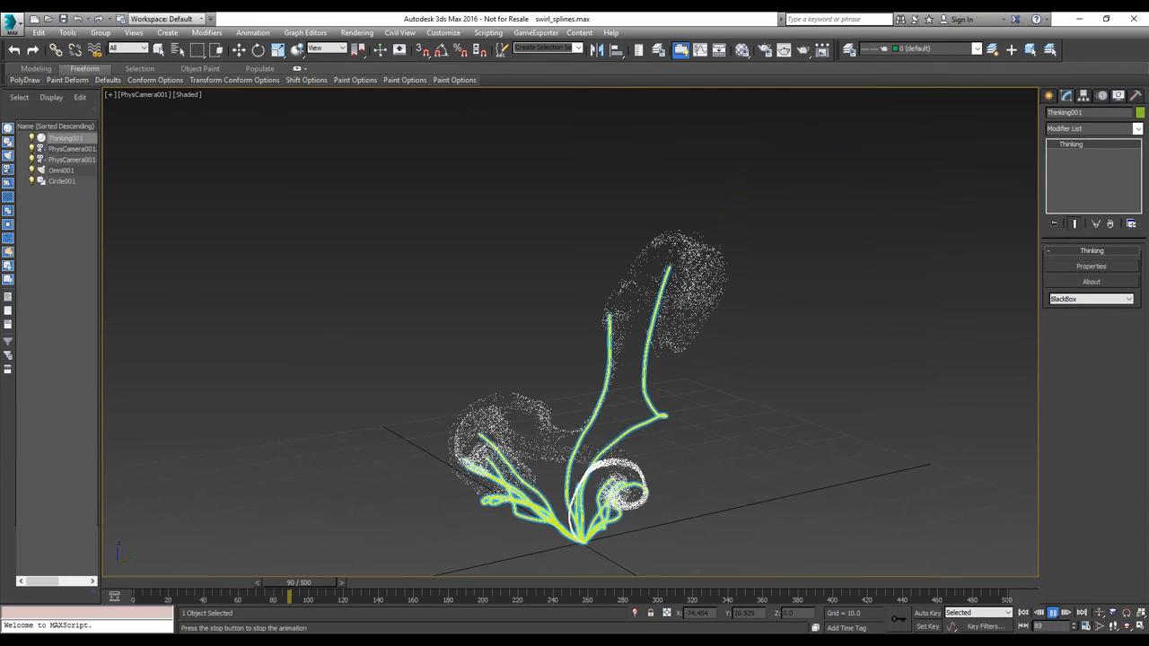
pyautogui.click(1053, 615)
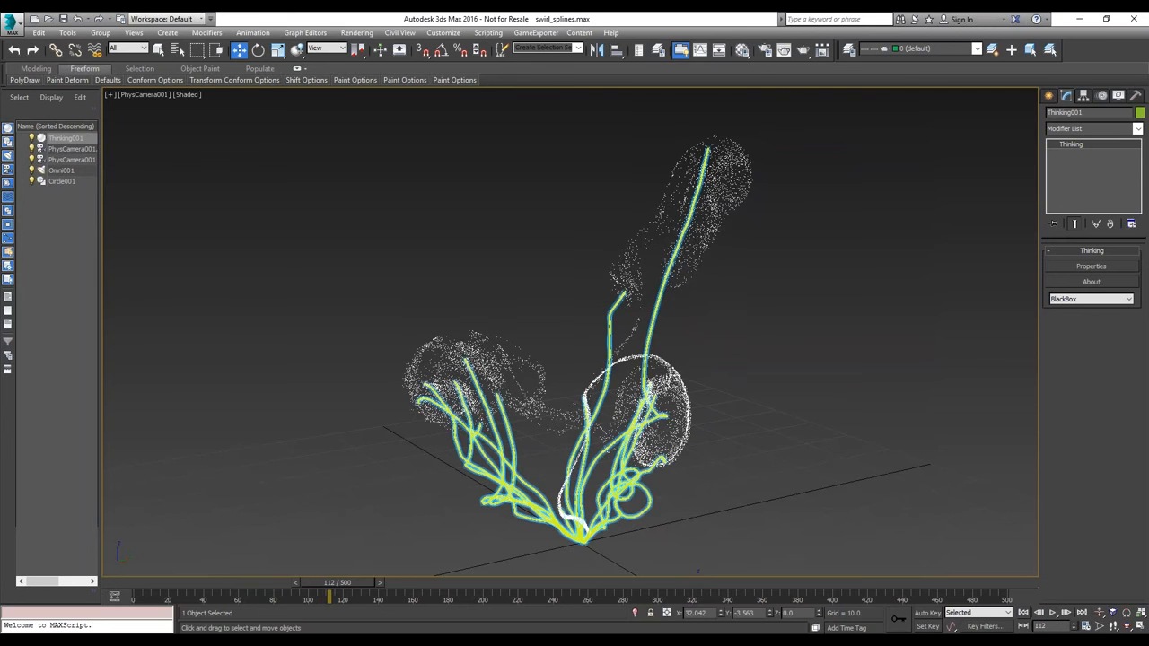
# - Set Threshold 2 of the generate set's Threshold node to 0.96, and close the thinkingParticles window
pyautogui.click(1091, 267)
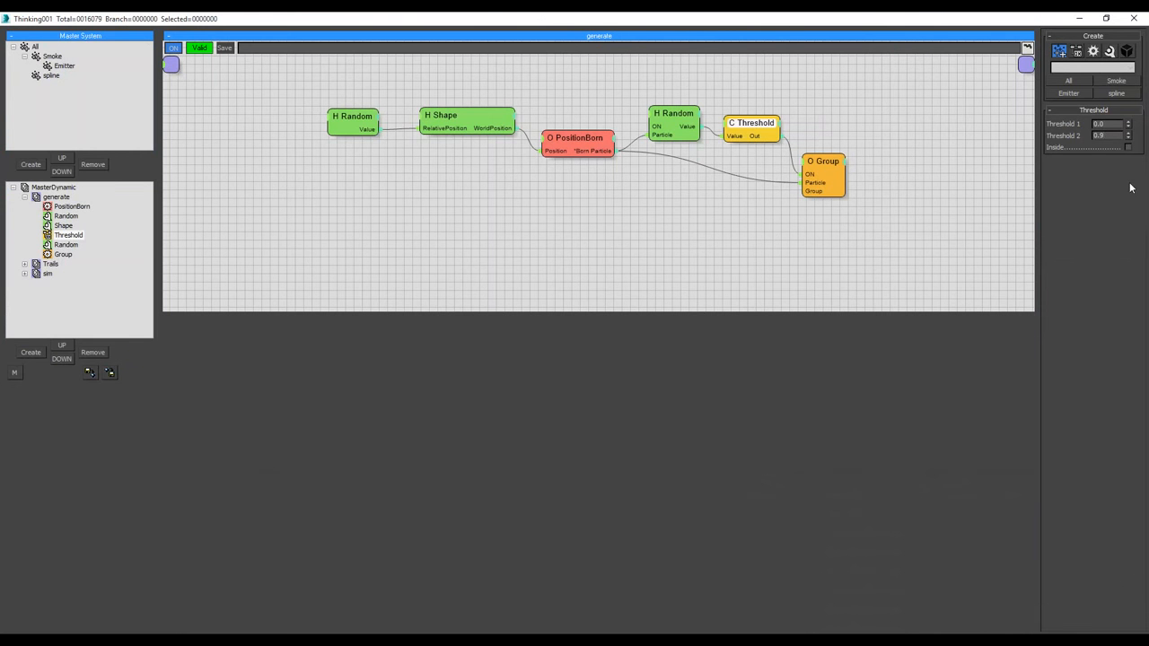
pyautogui.write('6')
pyautogui.press('Return')
pyautogui.doubleClick(980, 19)
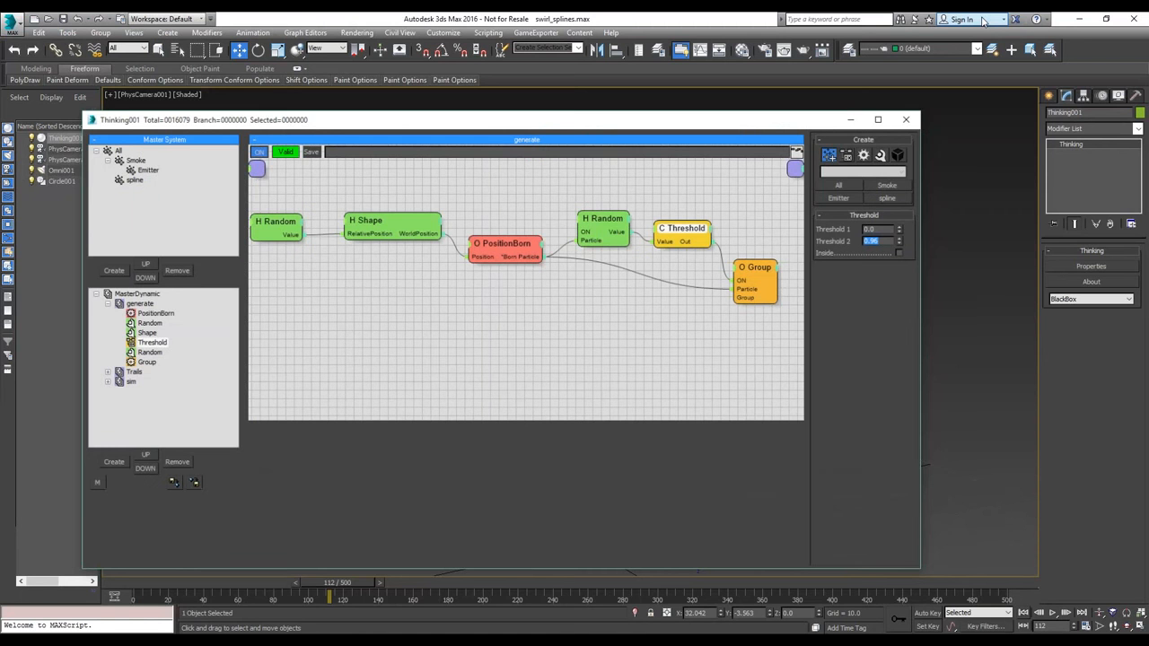
pyautogui.click(905, 119)
# - Replay the simulation with the new threshold, stop at frame 71, and inspect the denser splines up close
pyautogui.click(1052, 613)
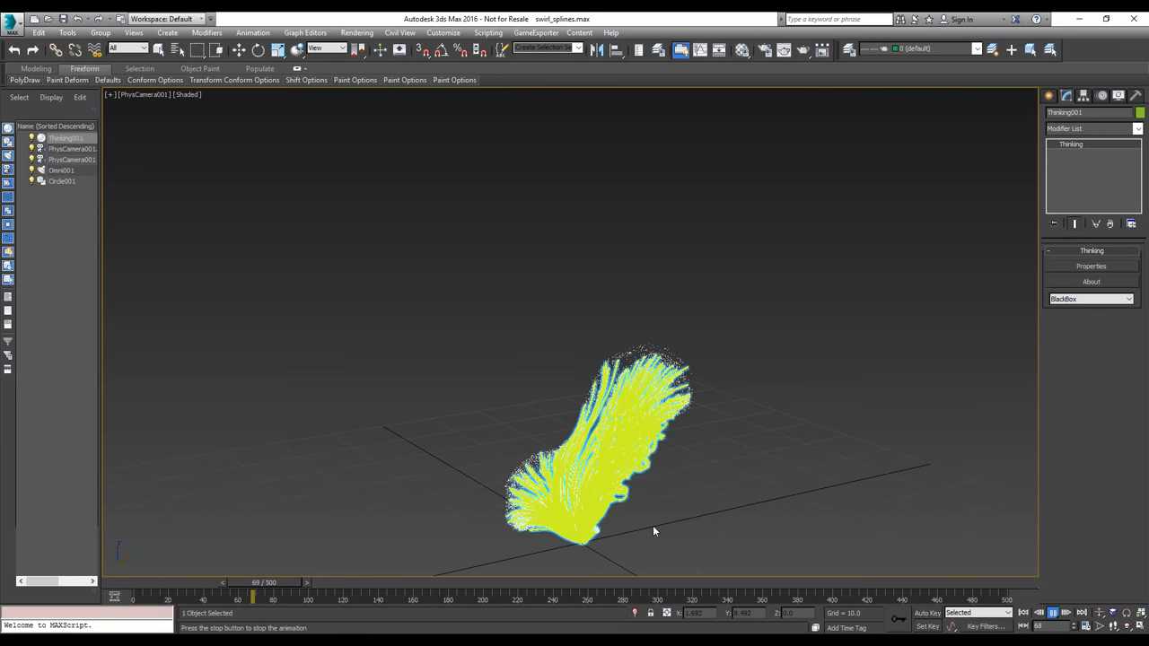
pyautogui.click(1054, 612)
pyautogui.click(815, 444)
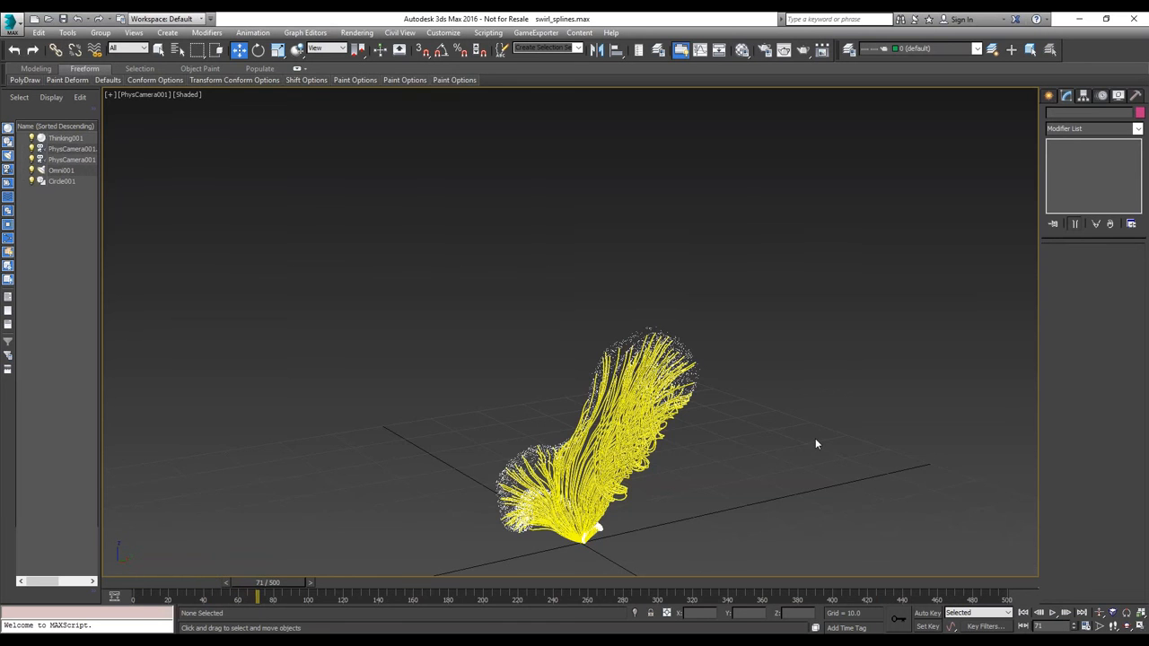
pyautogui.scroll(5, 815, 443)
pyautogui.moveTo(643, 449); pyautogui.dragTo(569, 401, button='middle')
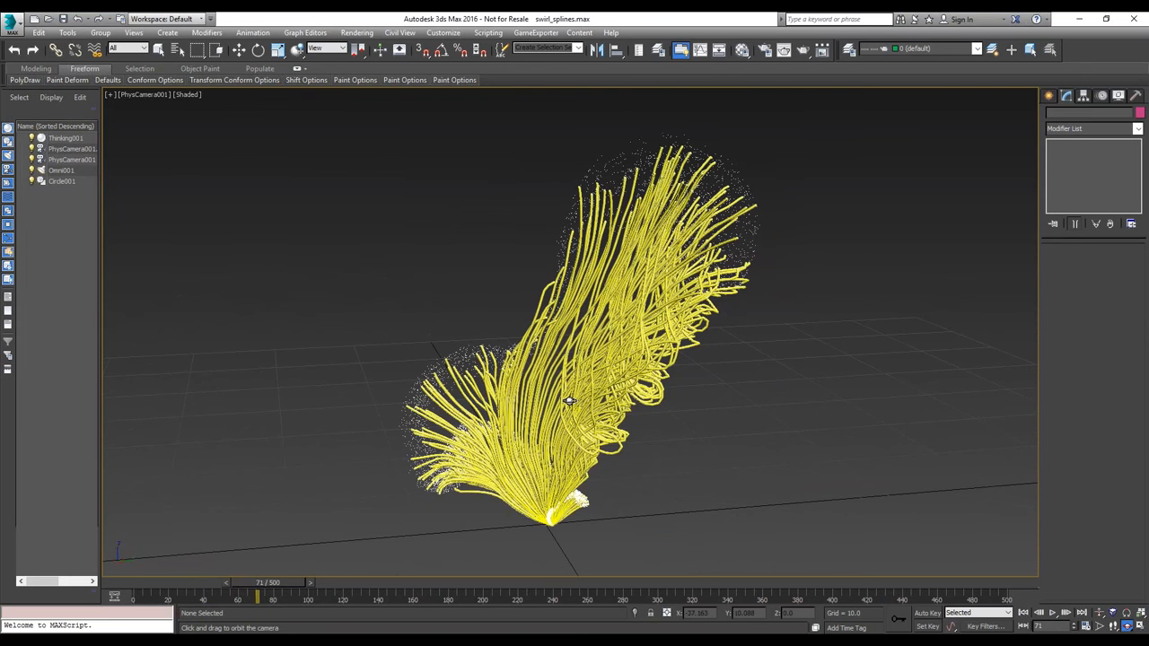
pyautogui.moveTo(569, 401); pyautogui.dragTo(596, 401)
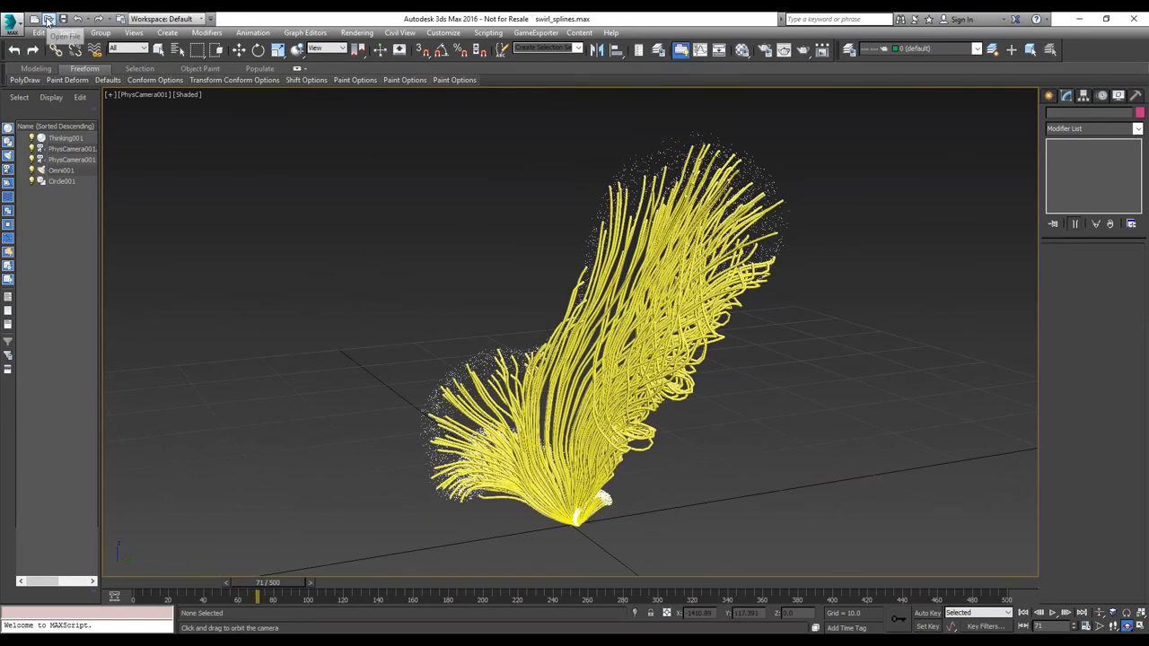
# - Open the TPCollapse_max2016.max scene from the webinar folder
pyautogui.click(49, 19)
pyautogui.click(137, 171)
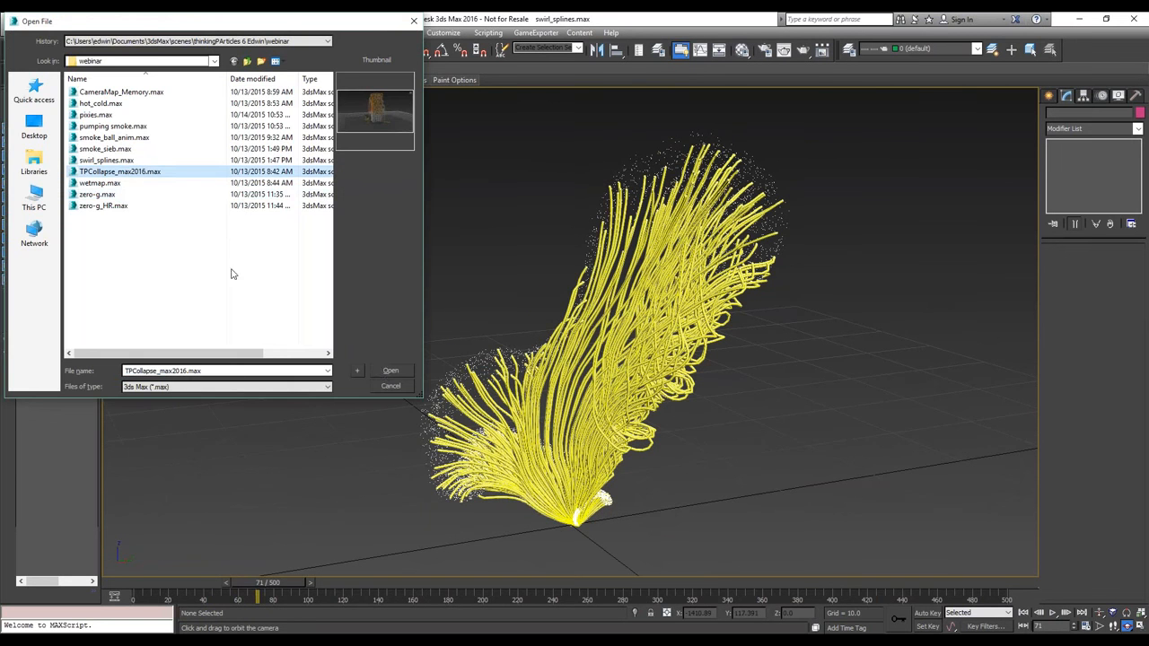
pyautogui.click(387, 369)
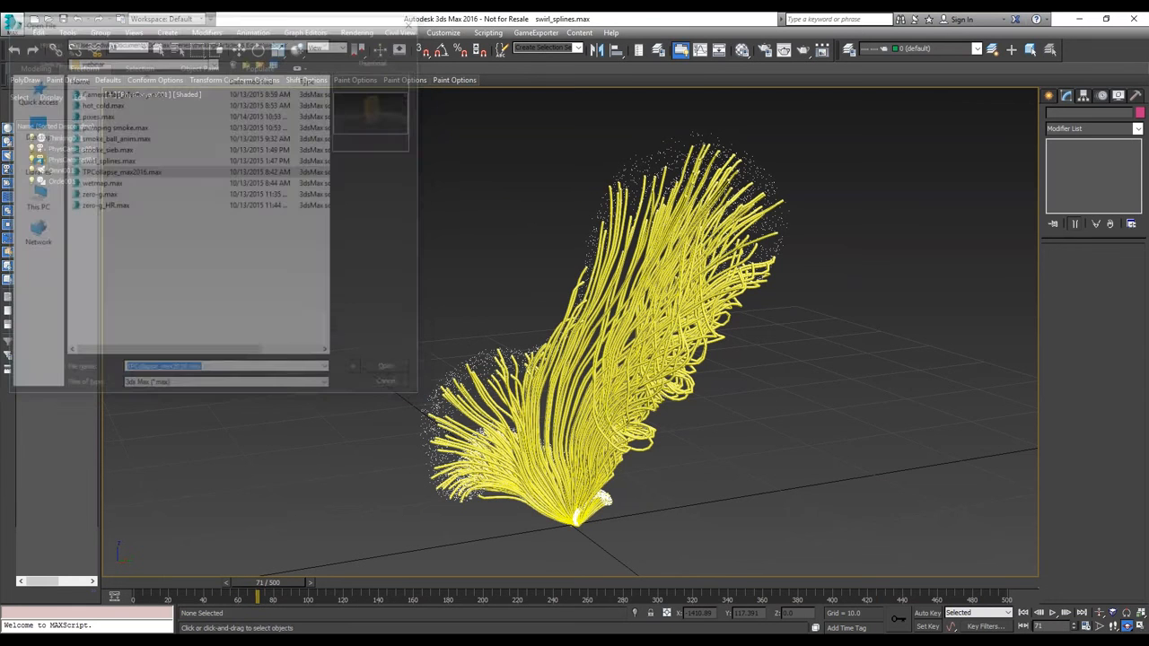
# - Load the selected collapse scene, and play the tower's collapse simulation in the Perspective view before stopping it
pyautogui.press('Return')
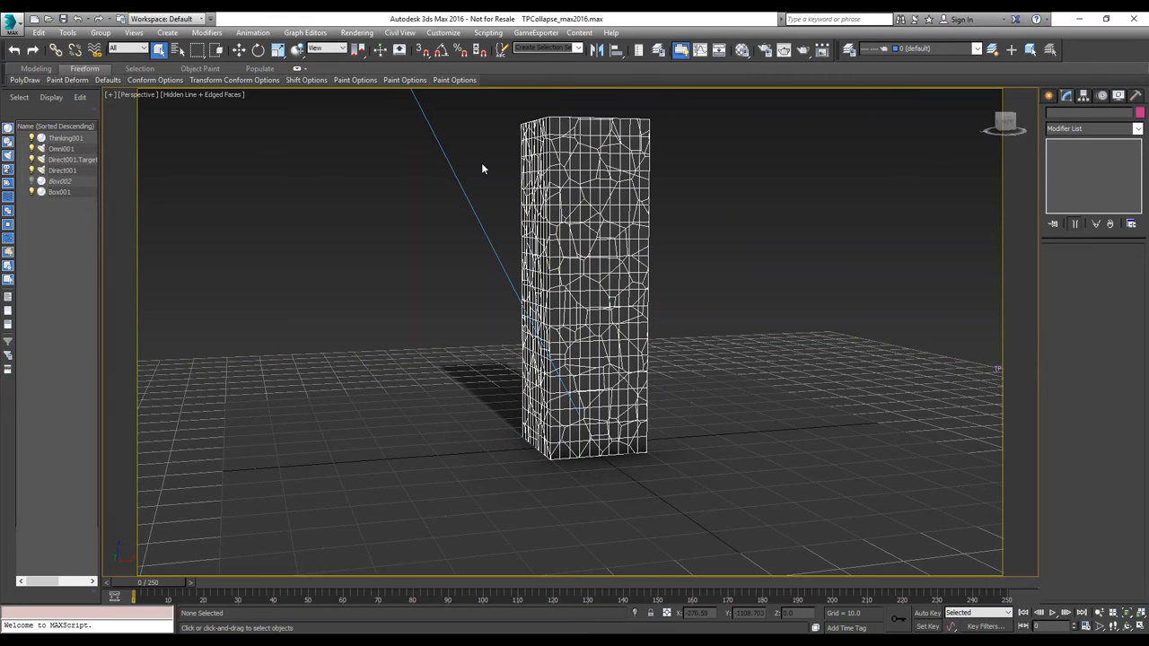
pyautogui.click(1053, 613)
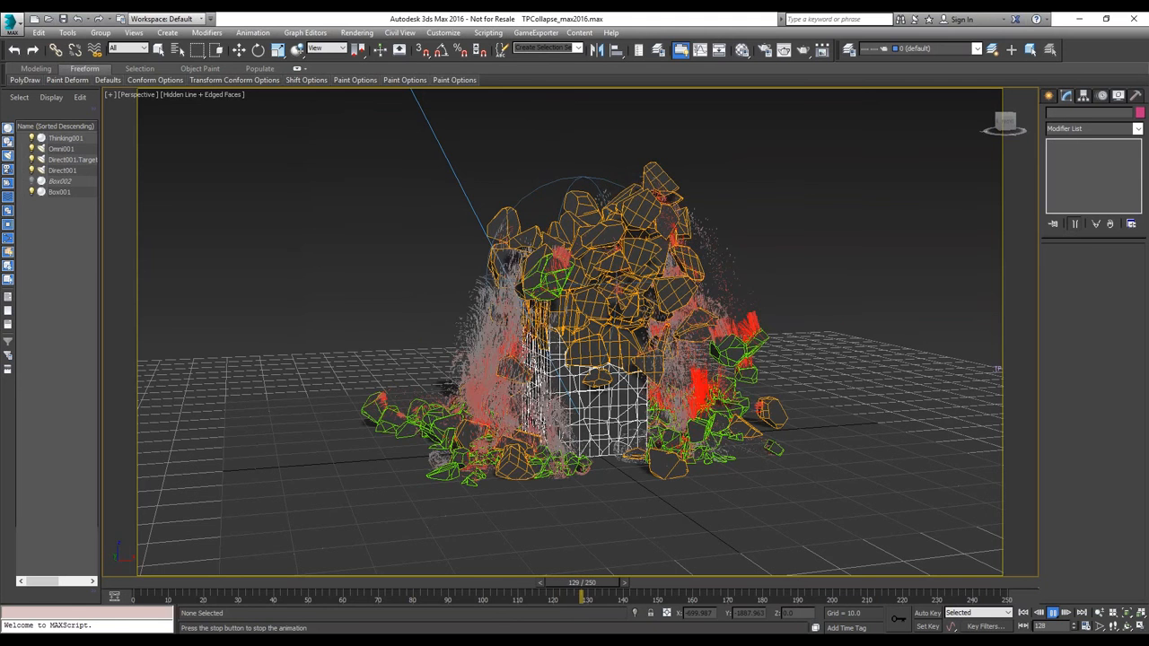
pyautogui.click(1053, 613)
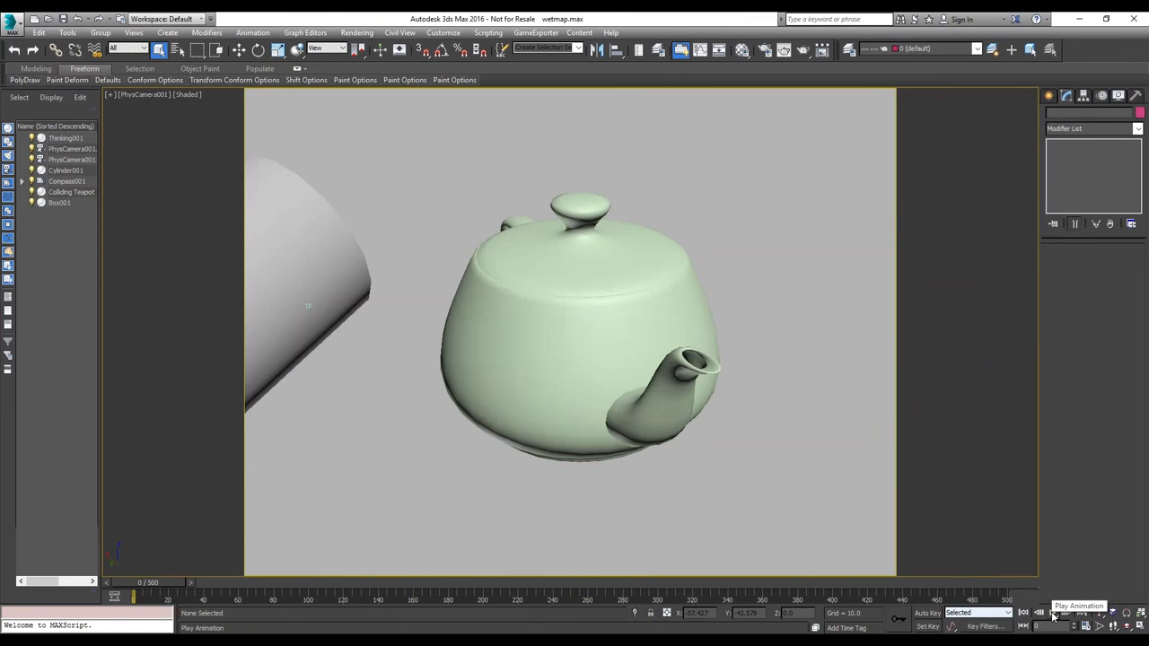
# - Play the wetmap.max teapot simulation to frame 132, and review the CollisionMap node's settings down to Wetmap Mode before closing the thinkingParticles window
pyautogui.click(1053, 614)
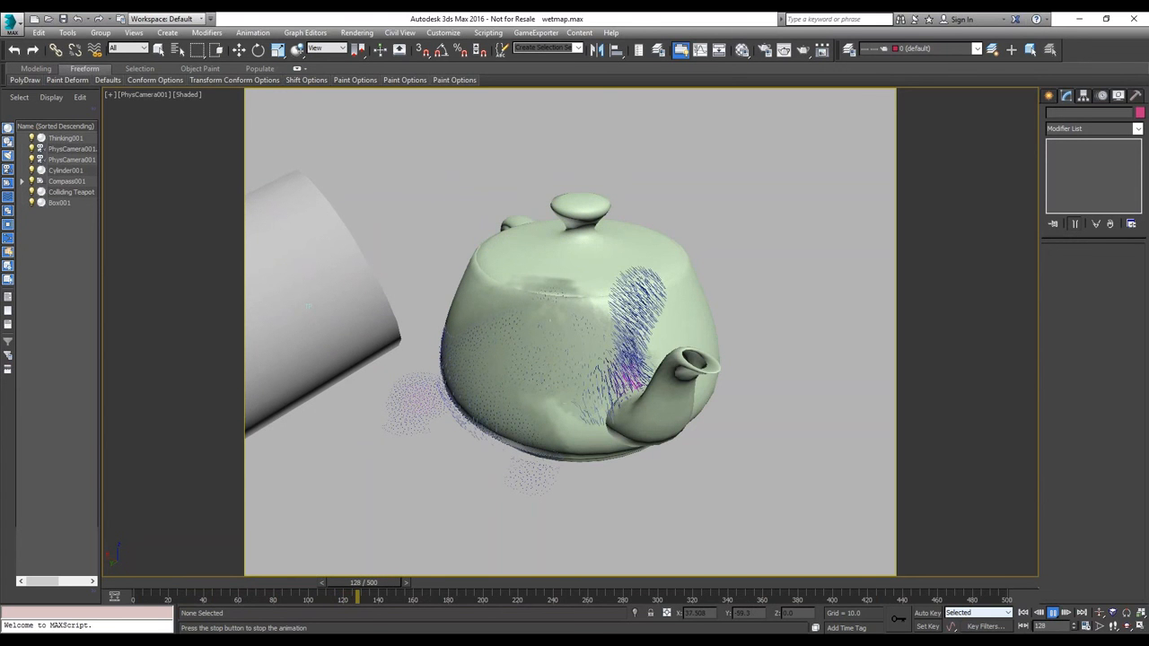
pyautogui.click(1057, 614)
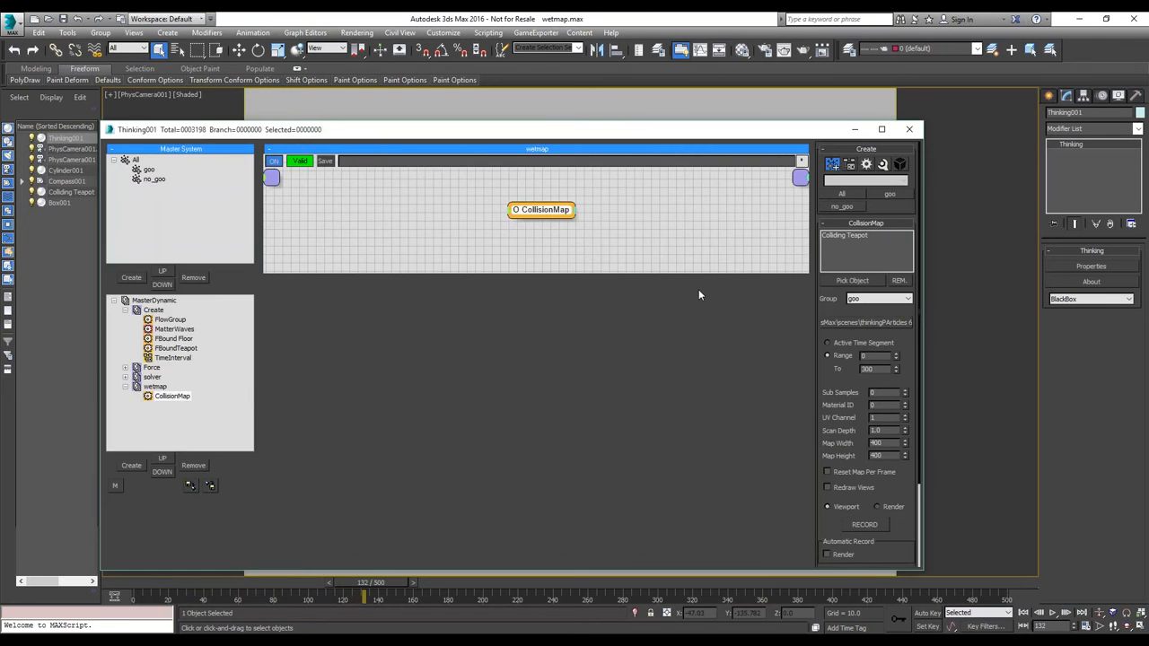
pyautogui.moveTo(633, 132); pyautogui.dragTo(196, 139)
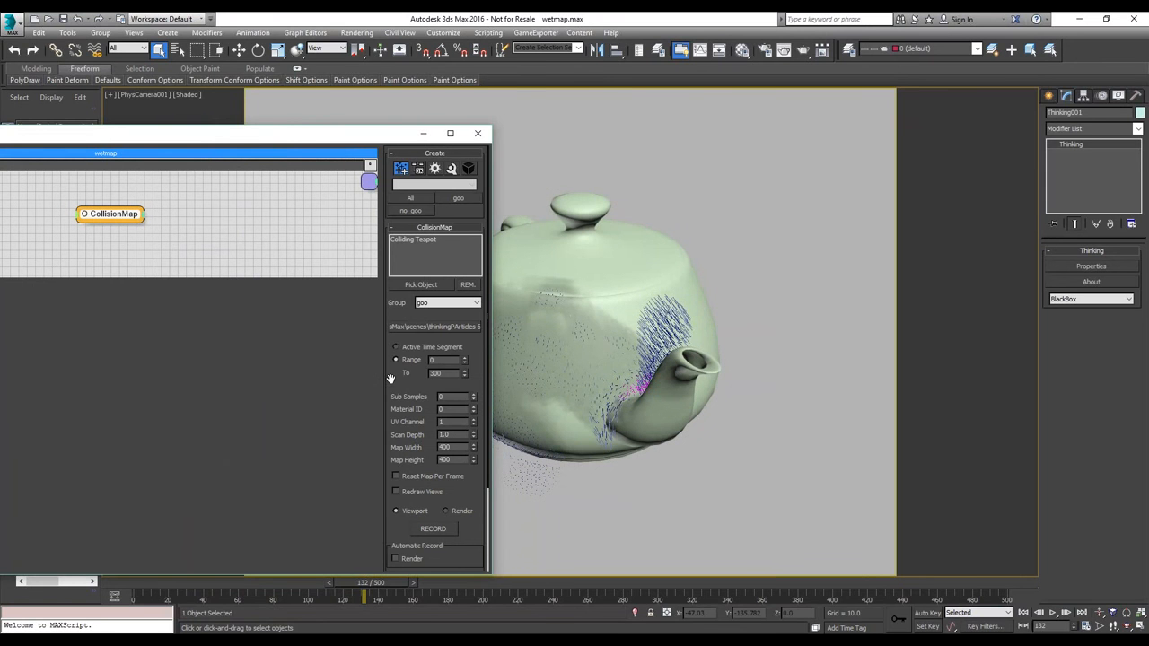
pyautogui.moveTo(390, 374); pyautogui.dragTo(387, 242)
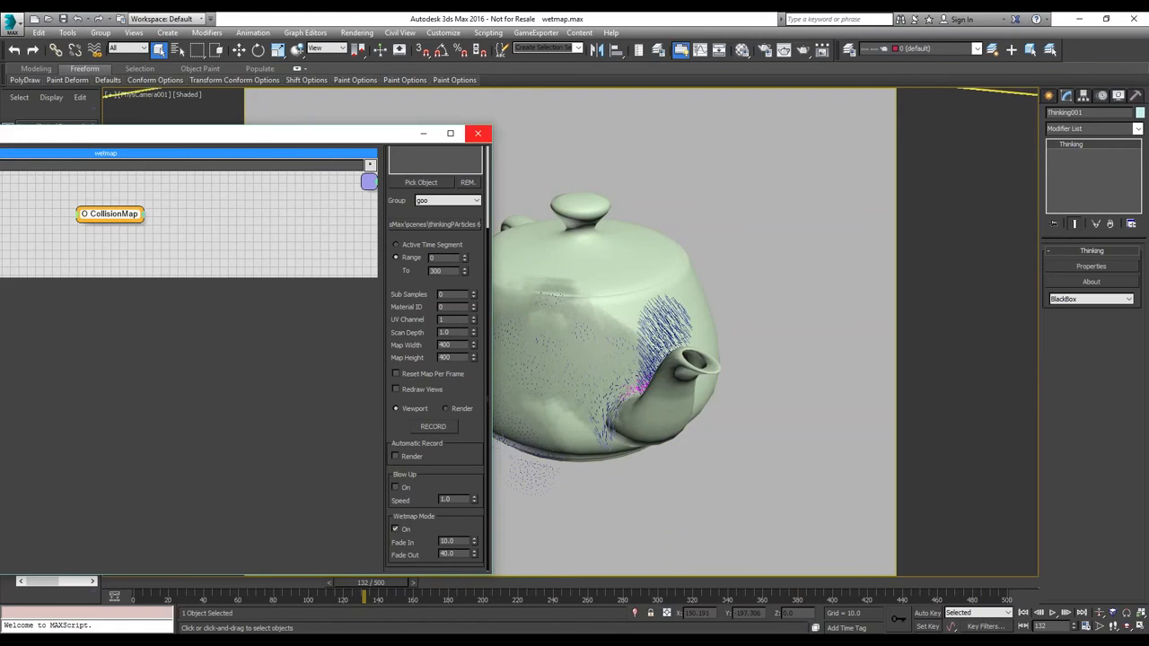
pyautogui.click(477, 132)
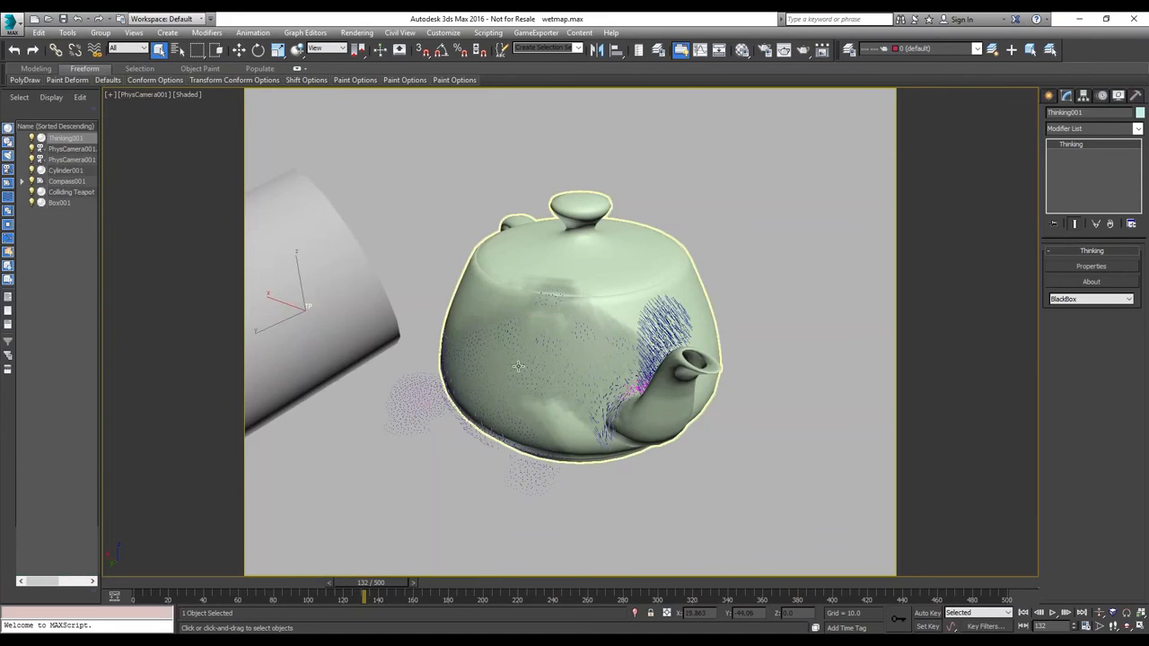
# - Open the zero-g.max scene from the webinar folder, adopting the file's unit scale
pyautogui.click(48, 19)
pyautogui.click(579, 350)
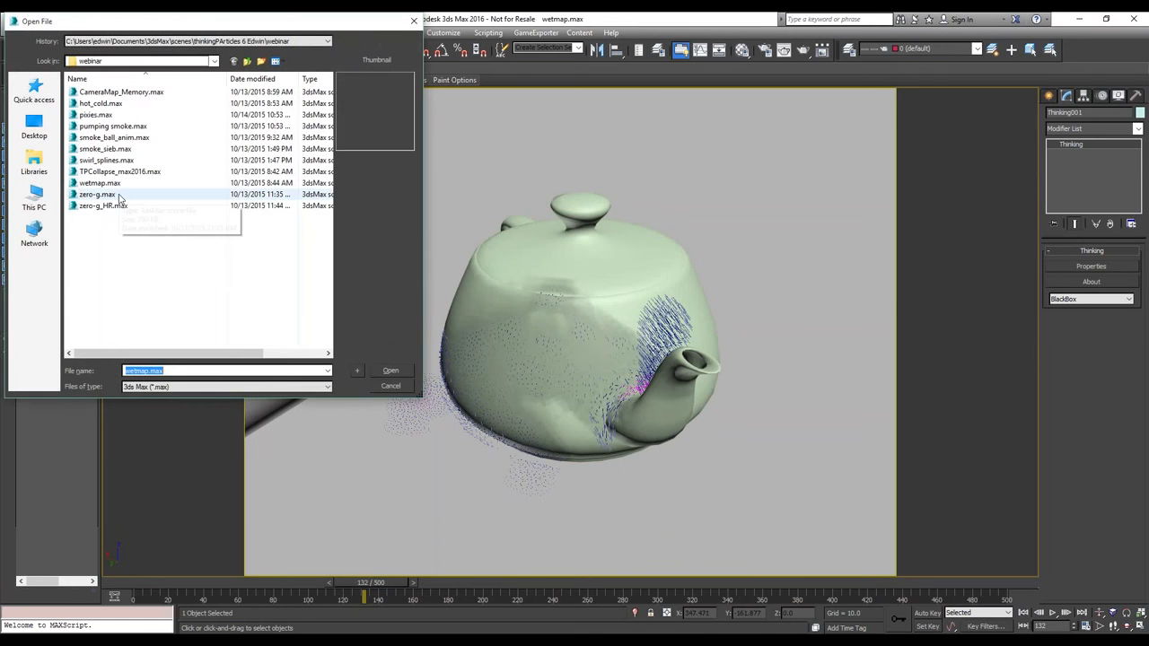
pyautogui.click(99, 194)
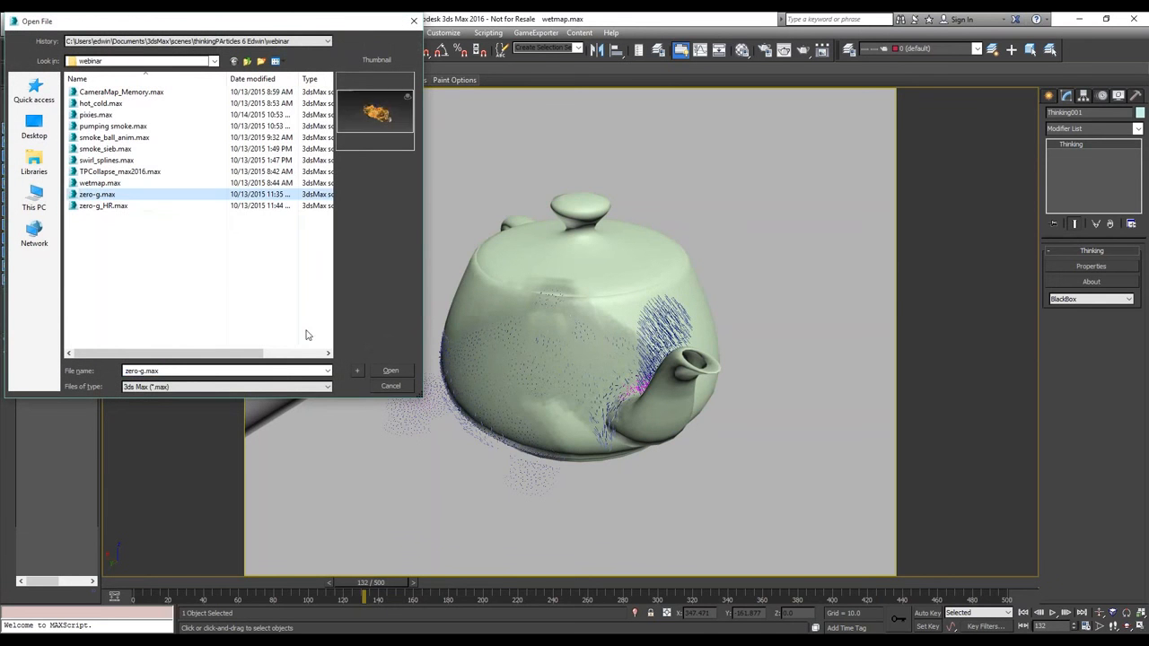
pyautogui.click(390, 372)
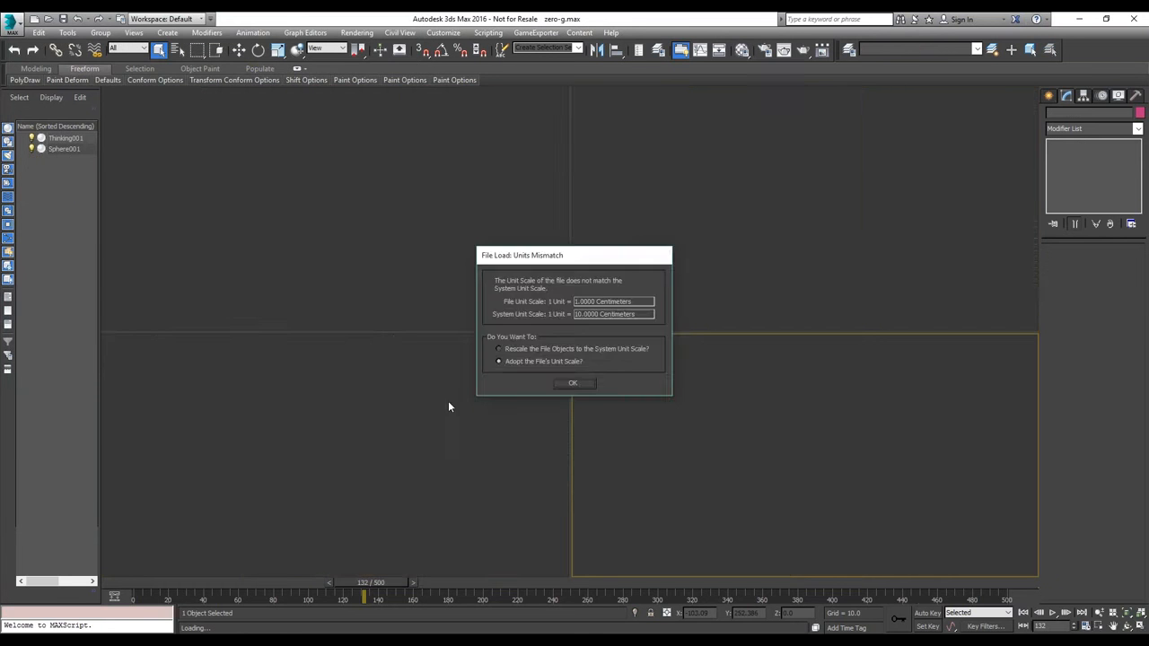
pyautogui.click(582, 384)
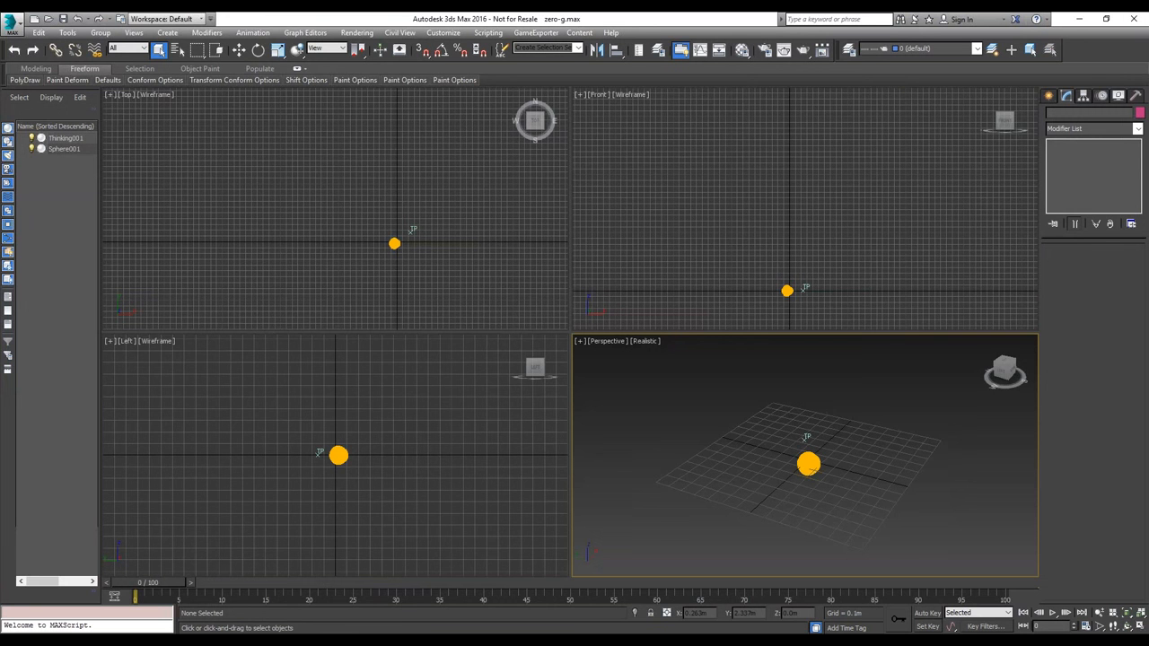
# - Maximize the Perspective view, play the zero-g explosion to frame 22 and again to frame 19, and return to frame 0
pyautogui.click(1140, 626)
pyautogui.click(1053, 613)
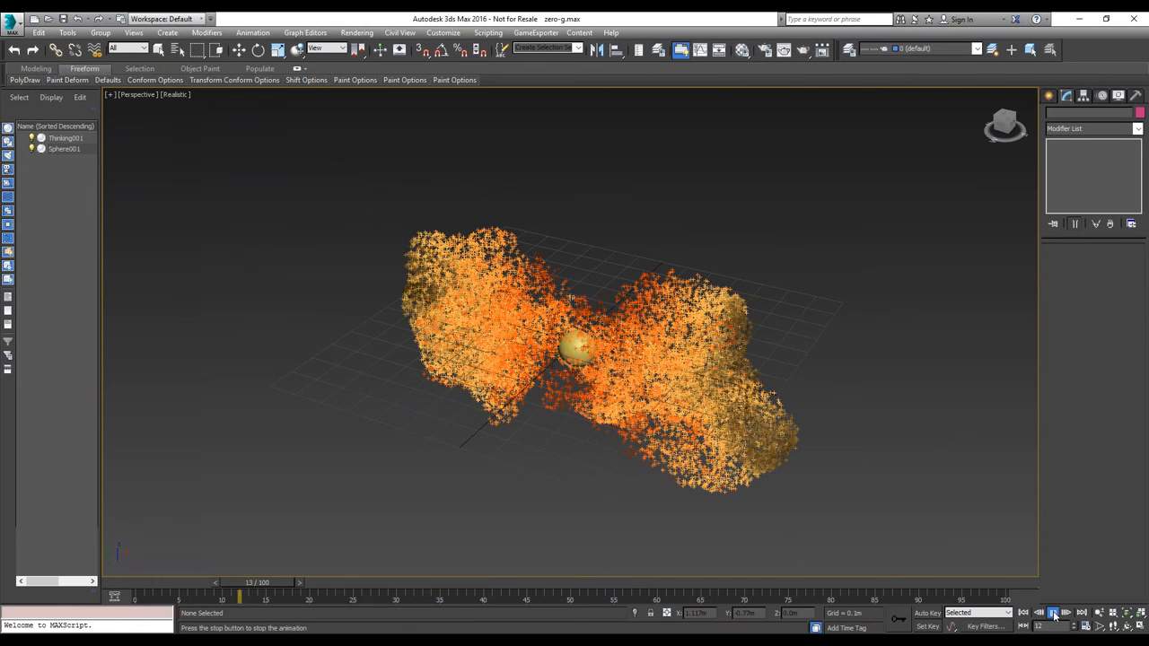
pyautogui.click(1053, 612)
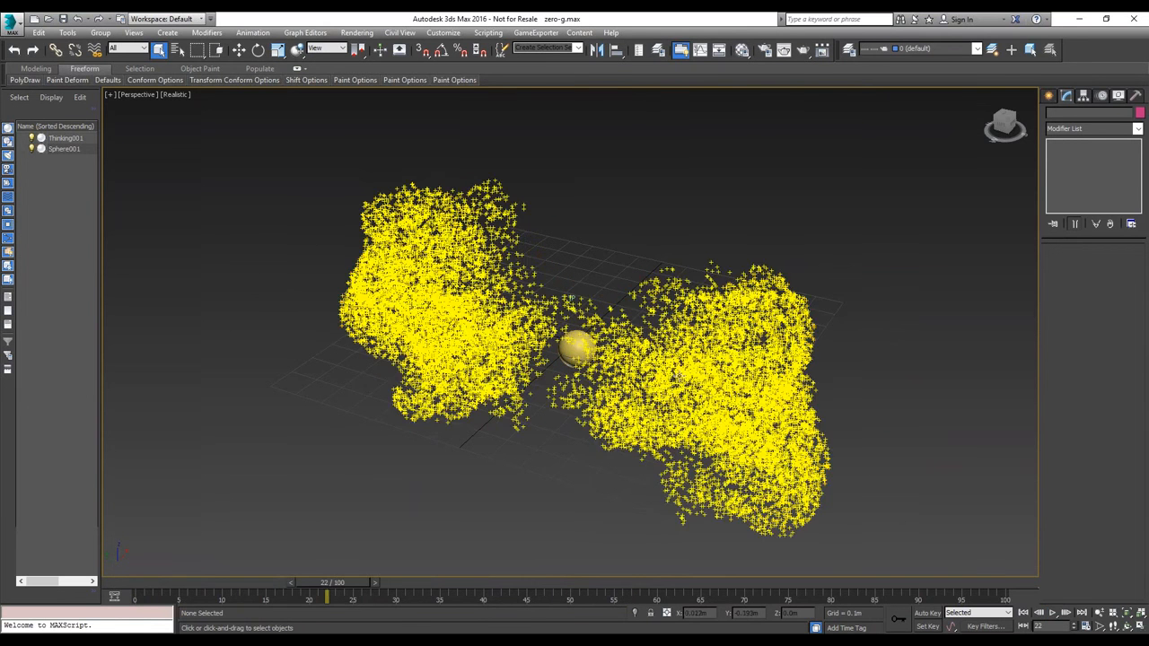
pyautogui.click(1023, 612)
pyautogui.click(1056, 612)
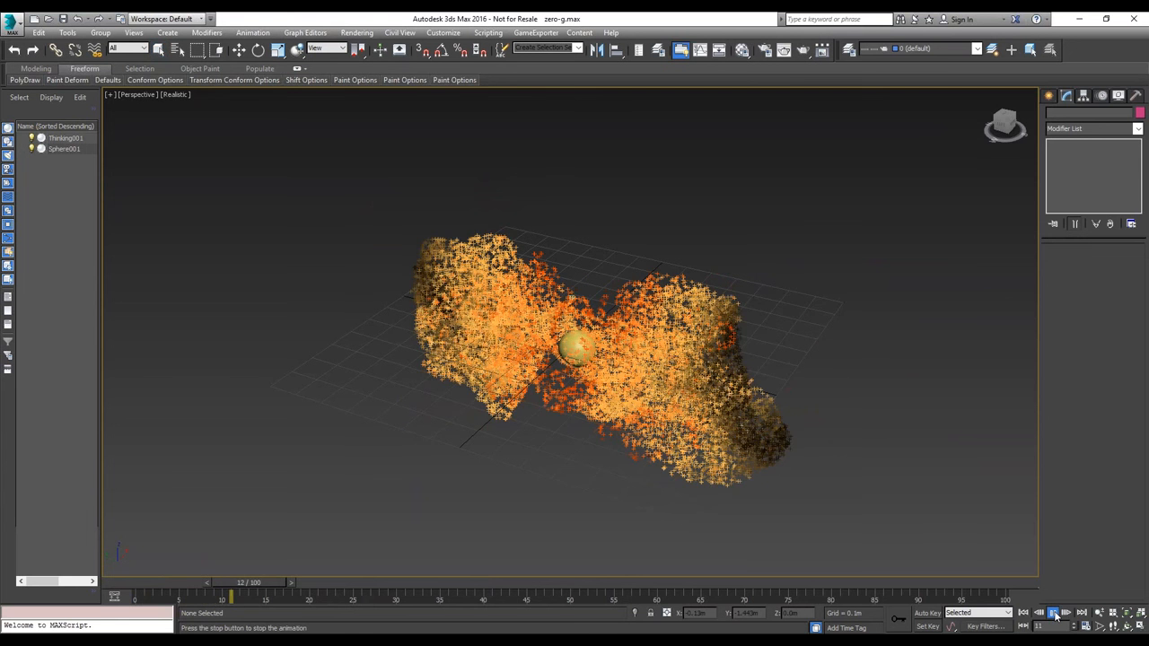
pyautogui.click(1054, 613)
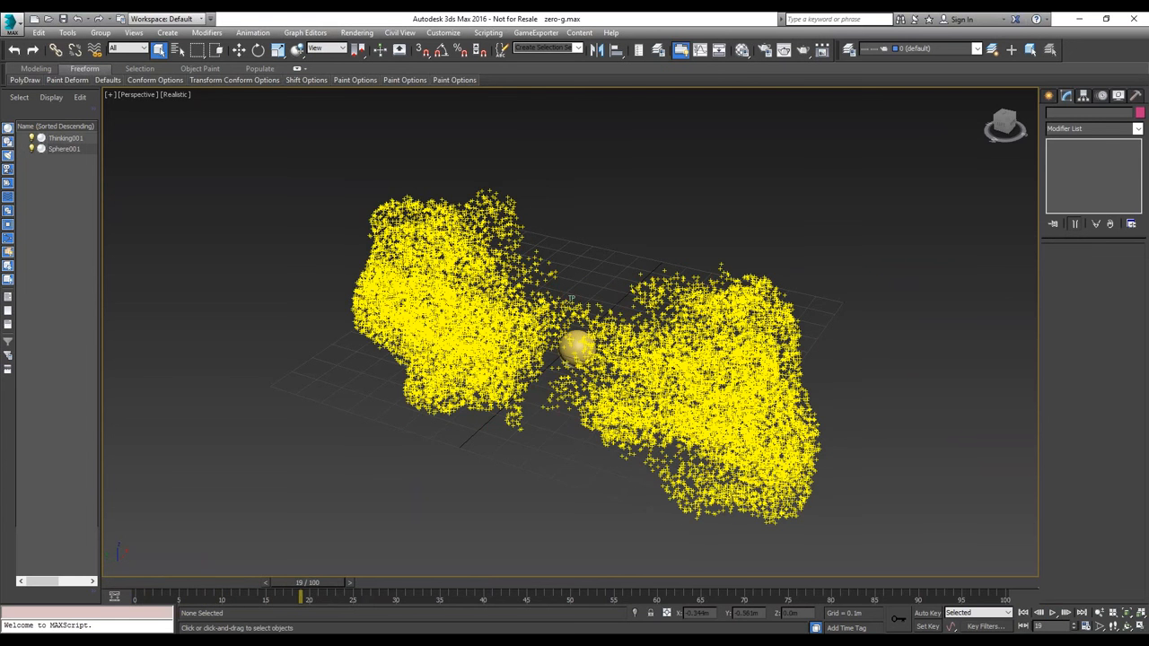
pyautogui.press('Home')
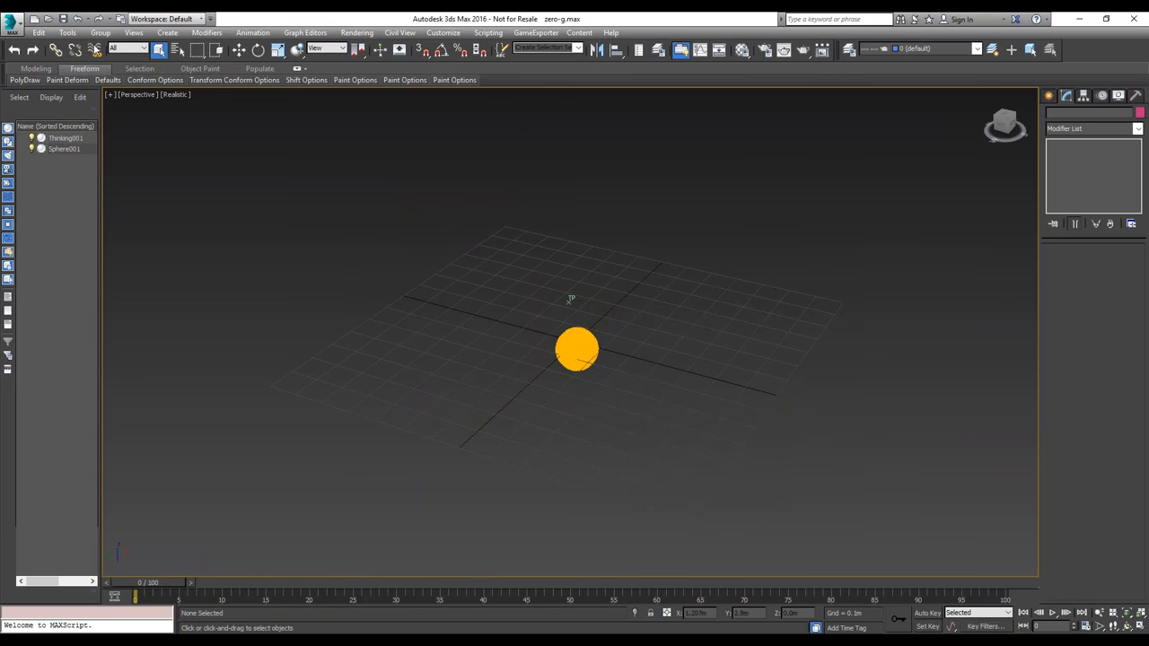
# - Open the high-resolution scene zero-g_HR.max from the webinar folder
pyautogui.click(47, 19)
pyautogui.click(108, 206)
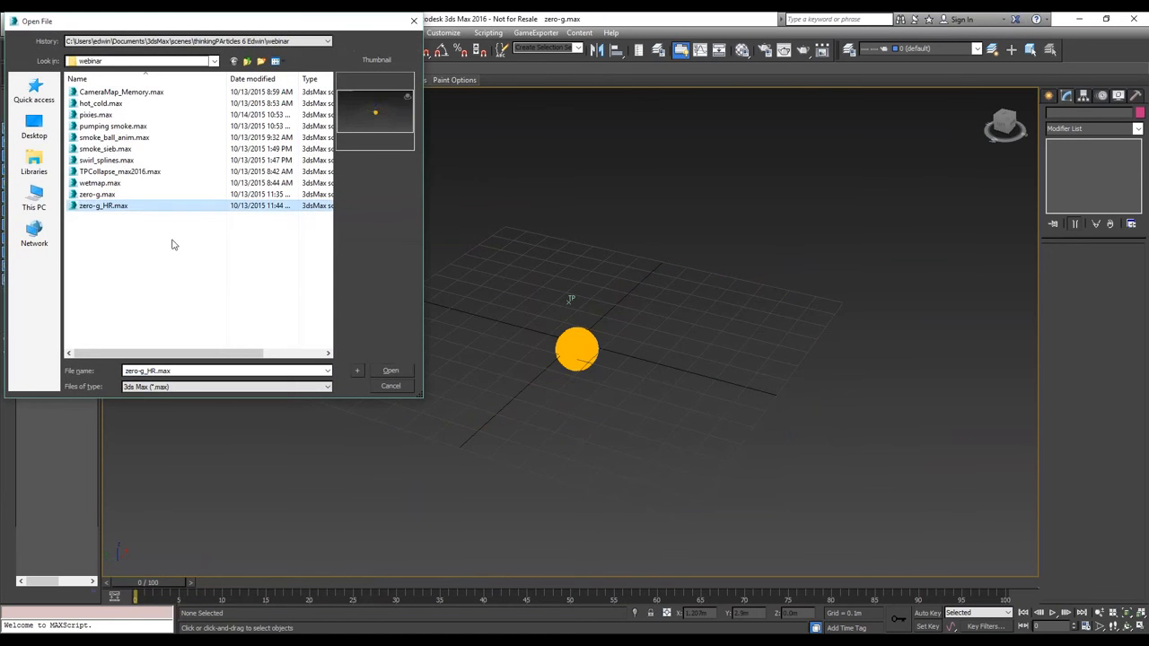
pyautogui.click(391, 371)
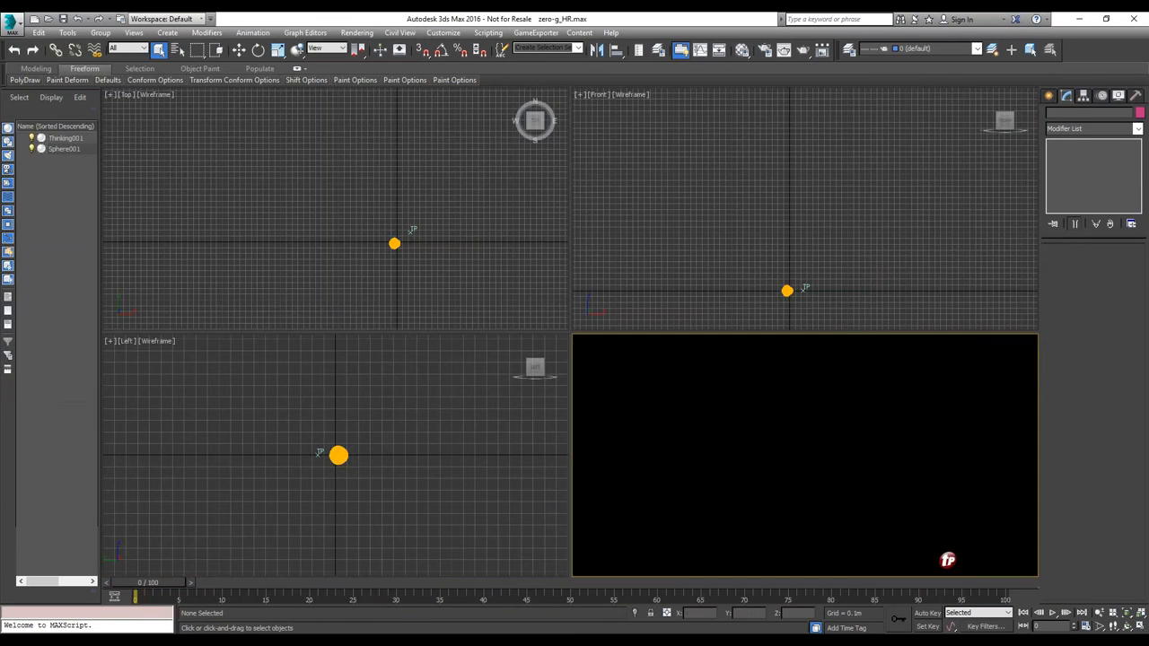
# - Maximize the Perspective view, and play the high-resolution explosion, stopping at frame 19
pyautogui.click(1140, 627)
pyautogui.click(1053, 613)
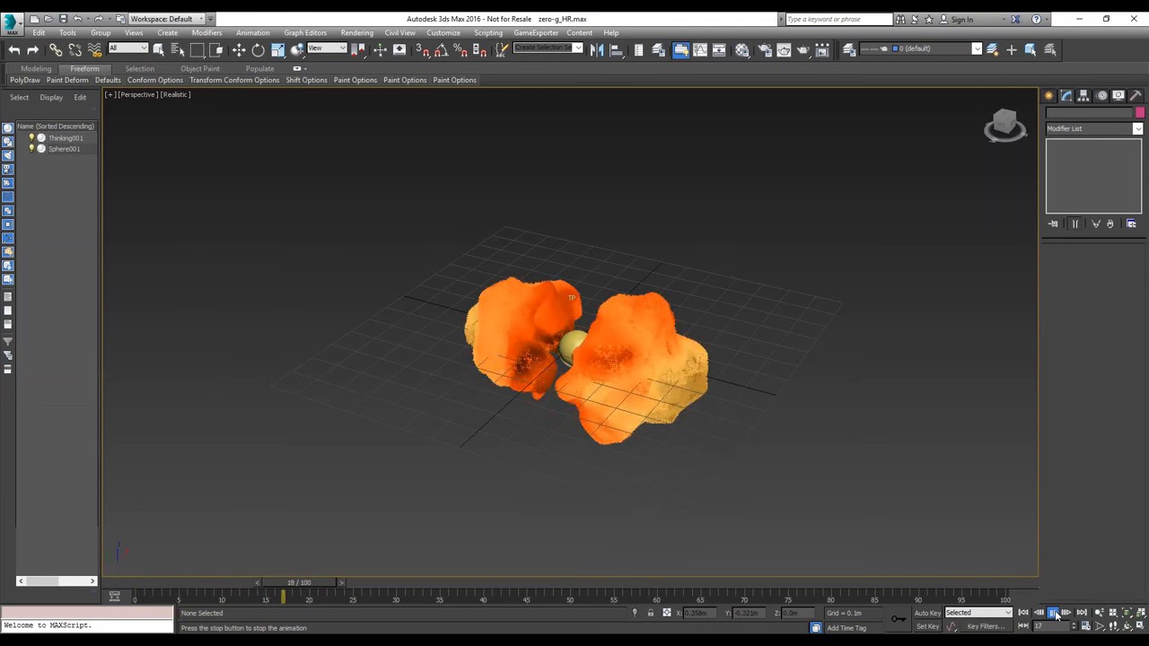
pyautogui.click(1054, 613)
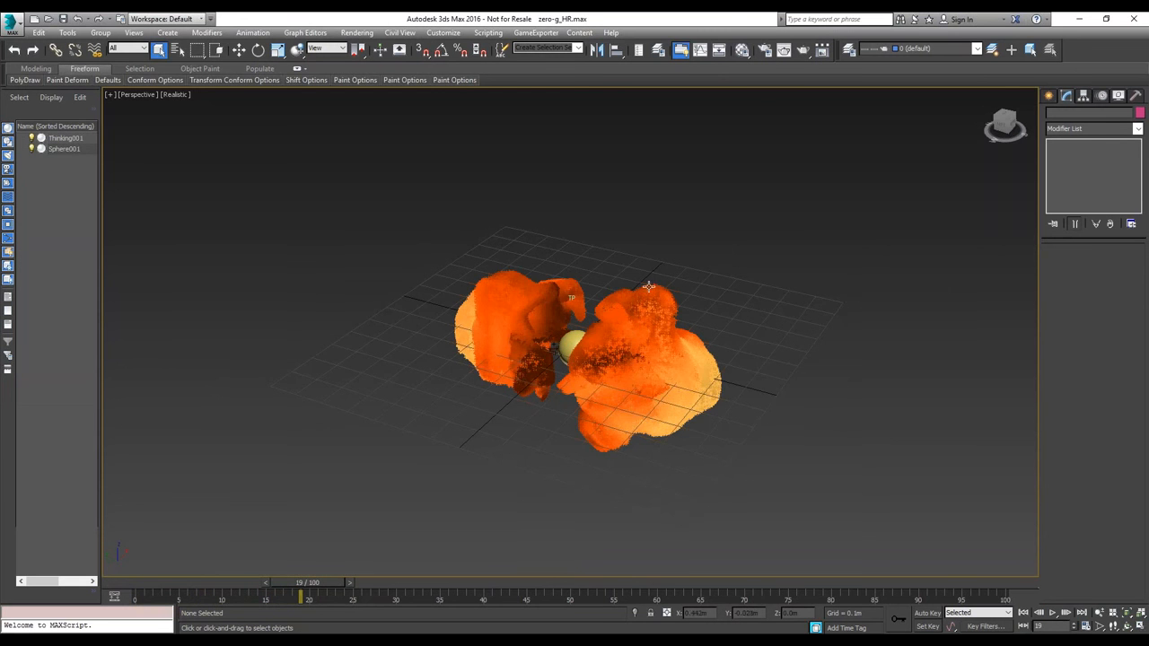
# - Set the render's time output to Single, render frame 19 of the Perspective view, and close the rendered image after inspecting it
pyautogui.click(765, 51)
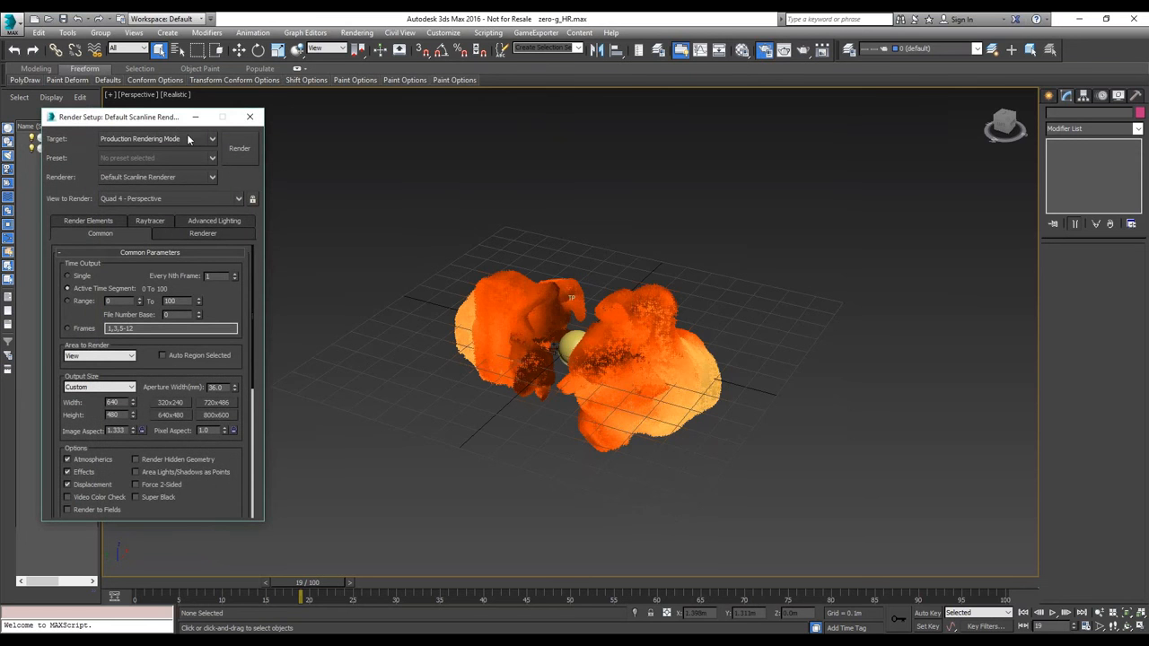
pyautogui.click(81, 275)
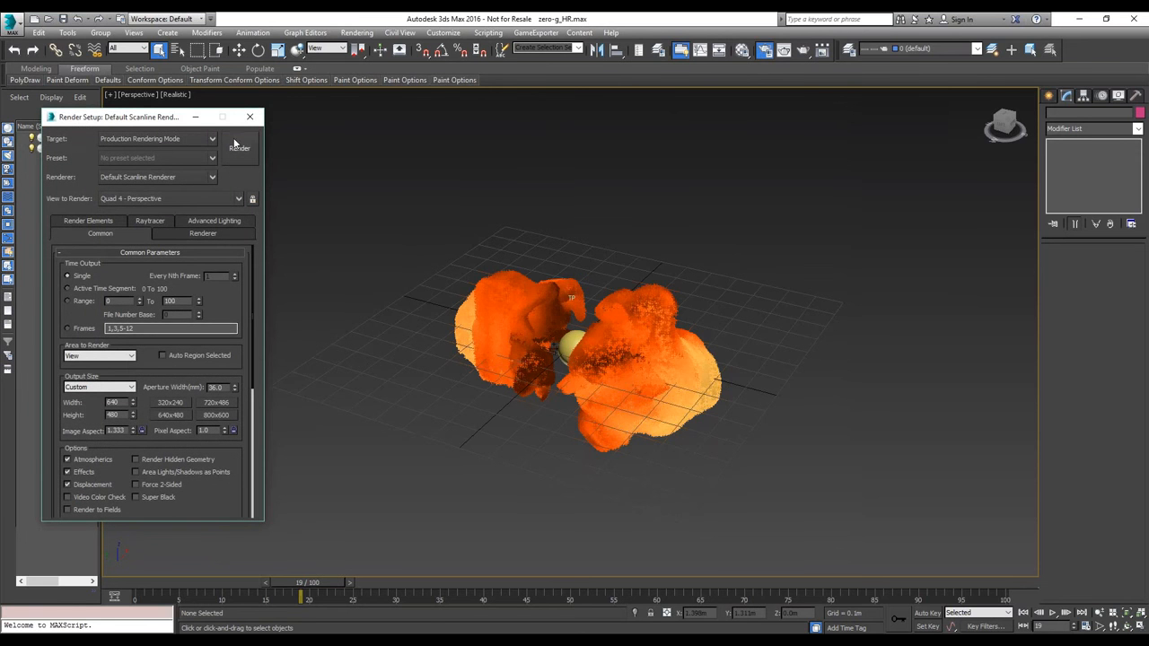
pyautogui.hotkey('shift', 'q')
pyautogui.click(598, 342)
pyautogui.scroll(-10, 153, 386)
pyautogui.click(66, 369)
pyautogui.scroll(10, 194, 279)
pyautogui.click(242, 149)
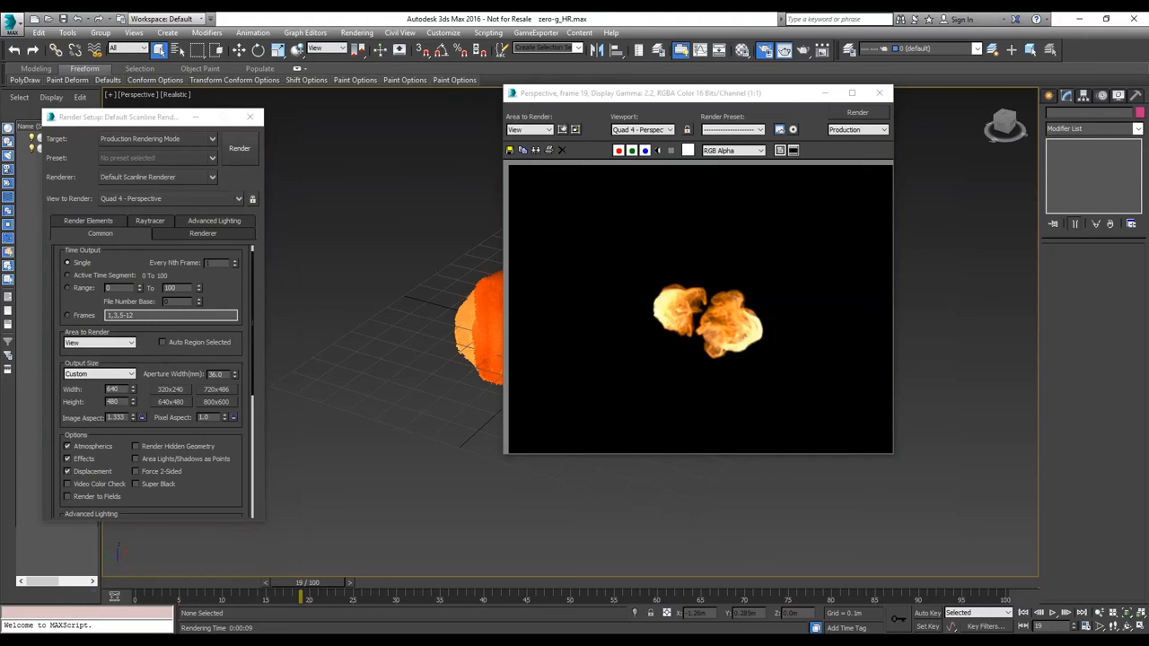
pyautogui.moveTo(675, 93); pyautogui.dragTo(477, 111)
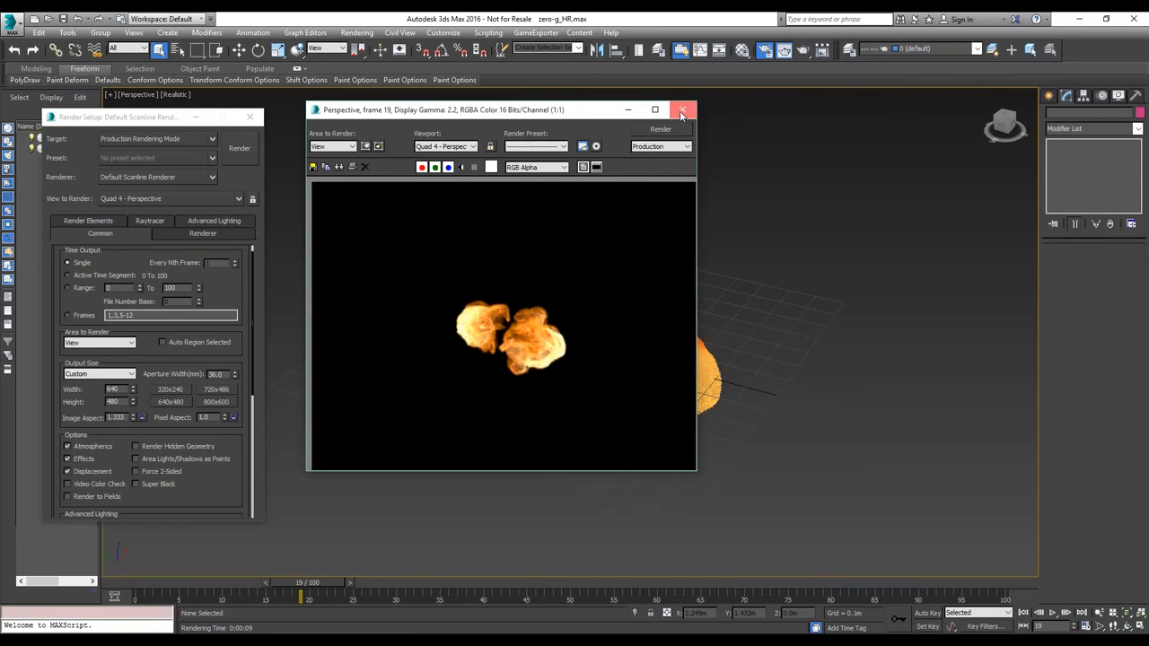
pyautogui.click(682, 111)
# - Render frame 19 again from a closer view of the explosion
pyautogui.hotkey('alt', 'z')
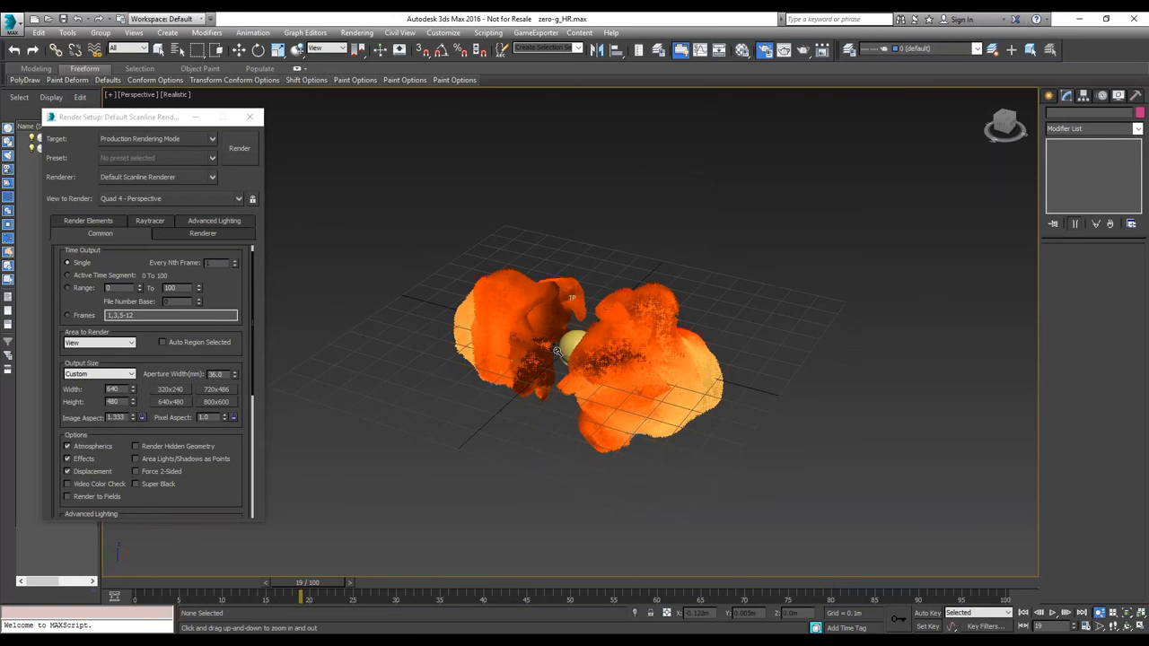
pyautogui.moveTo(556, 351); pyautogui.dragTo(558, 347)
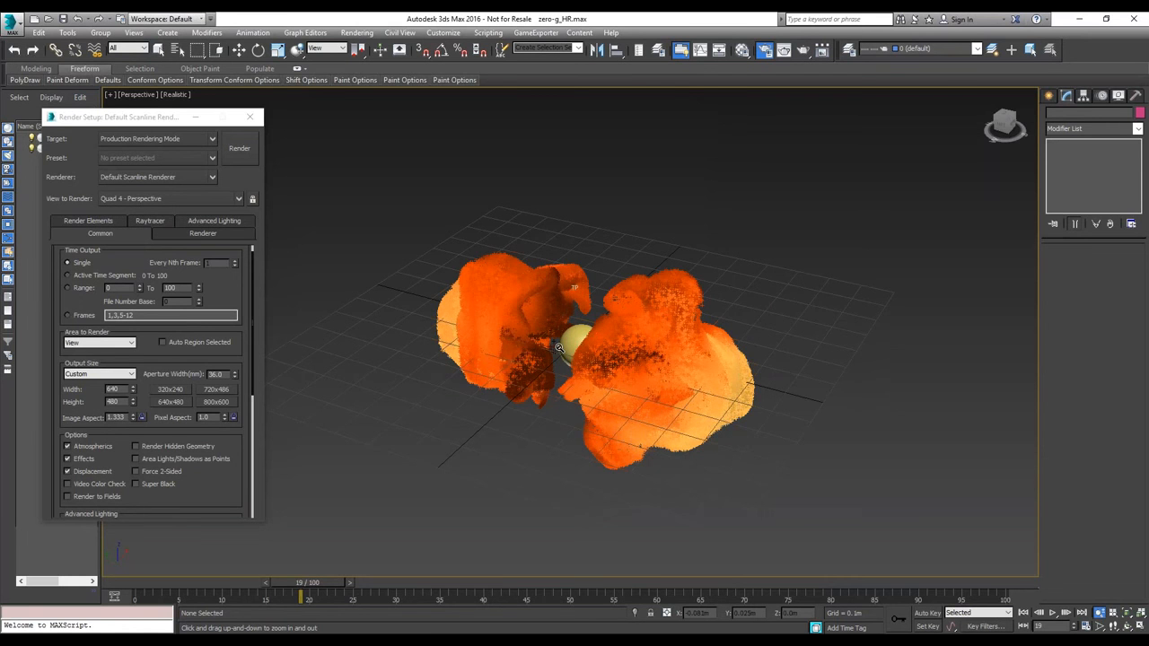
pyautogui.moveTo(559, 347); pyautogui.dragTo(558, 341)
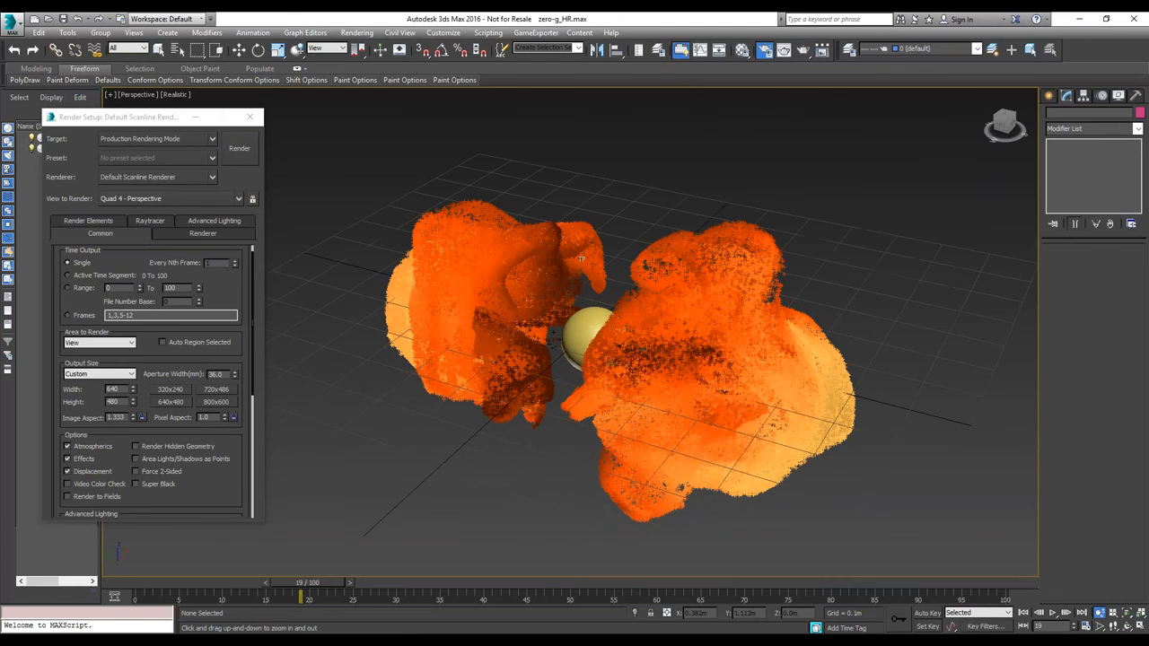
pyautogui.hotkey('shift', 'q')
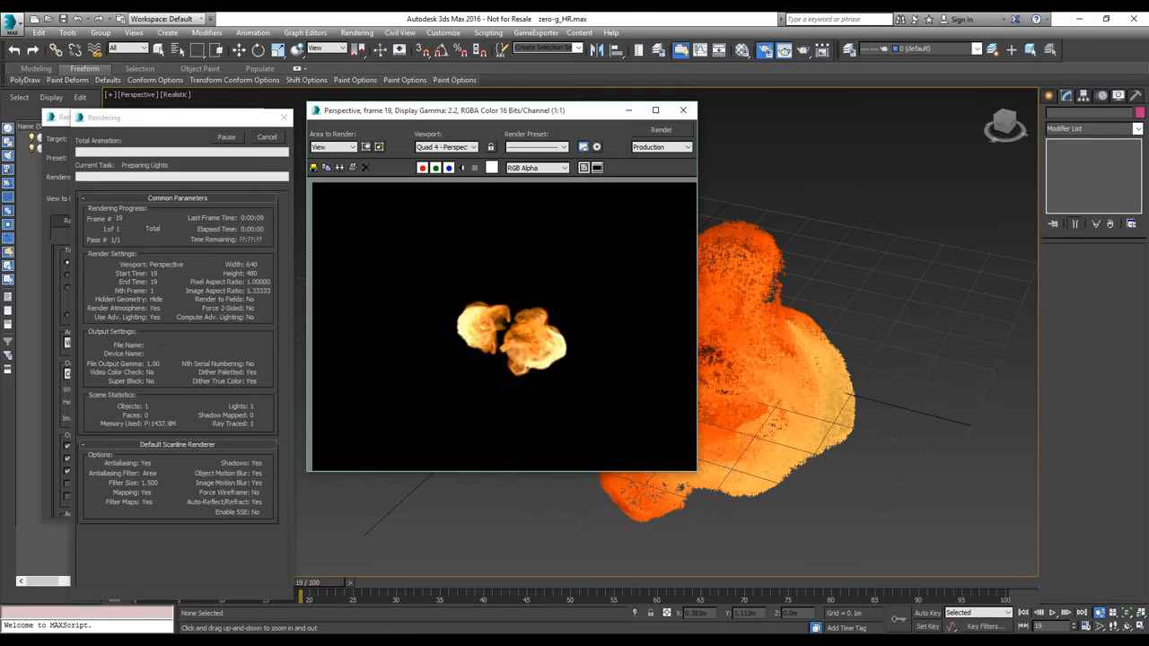